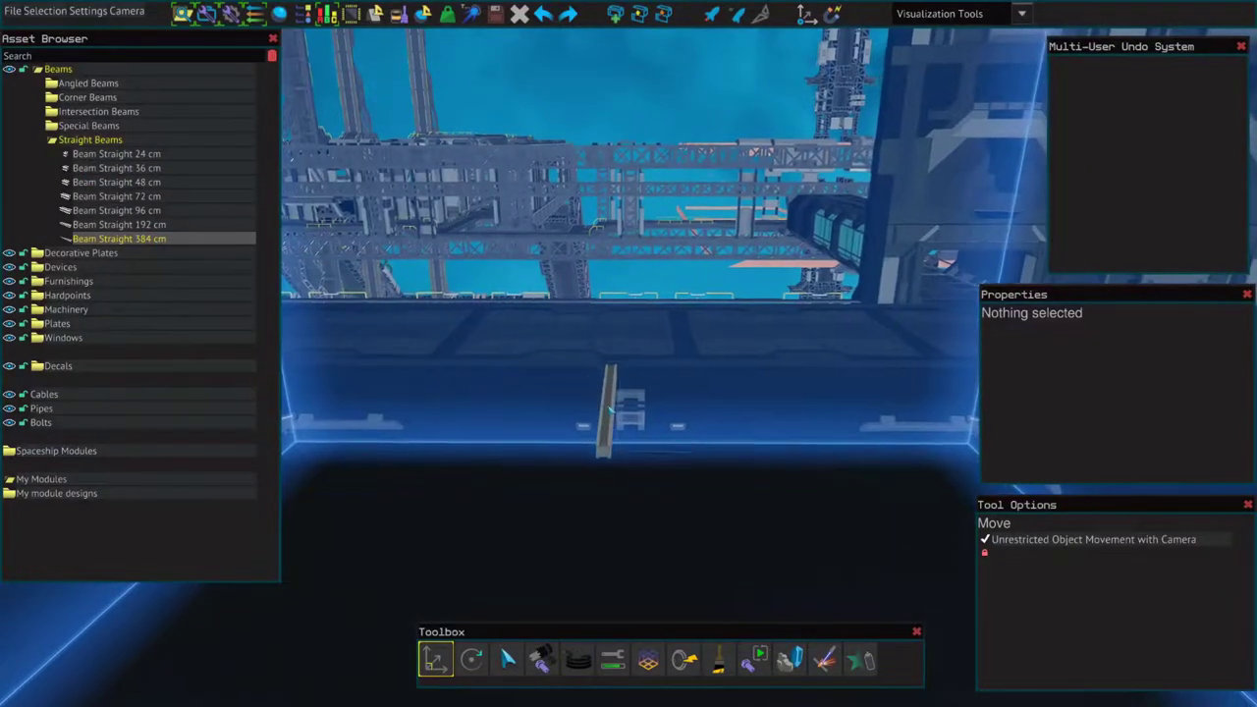
# Step: Place two Beam Straight 384 cm pieces end to end as the central floor line of the frame
pyautogui.click(628, 411)
pyautogui.press('s')
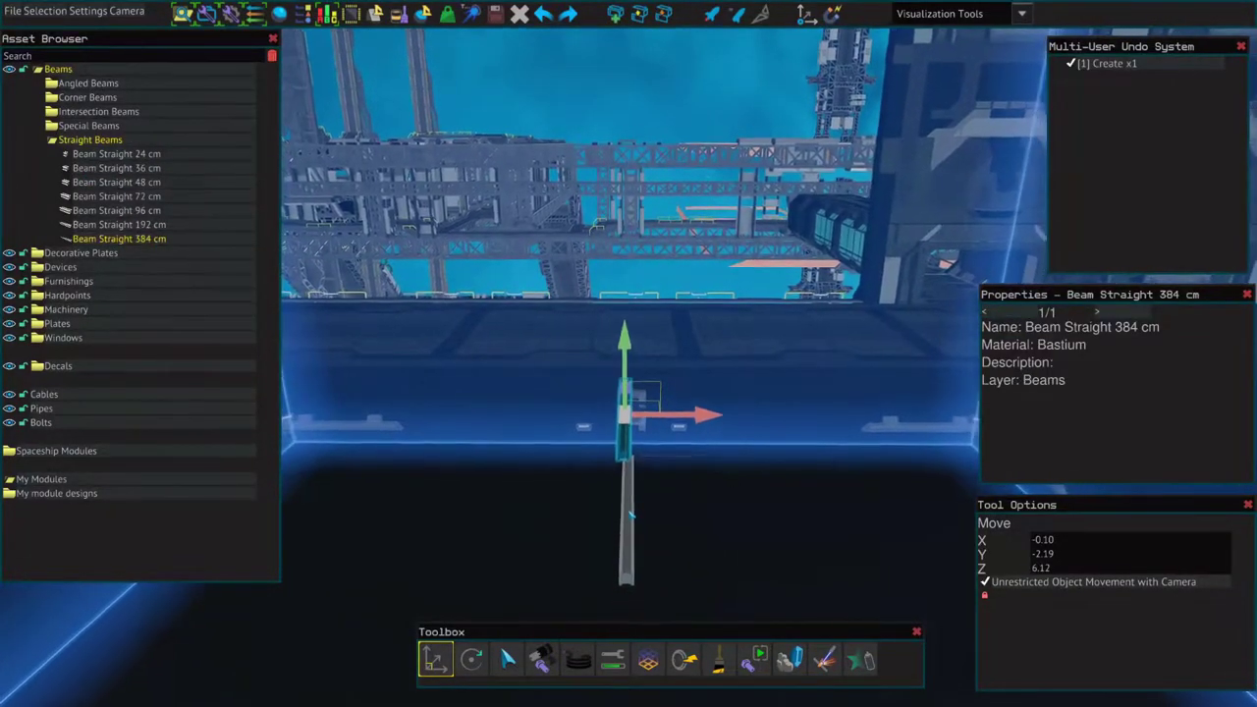
pyautogui.press('Escape')
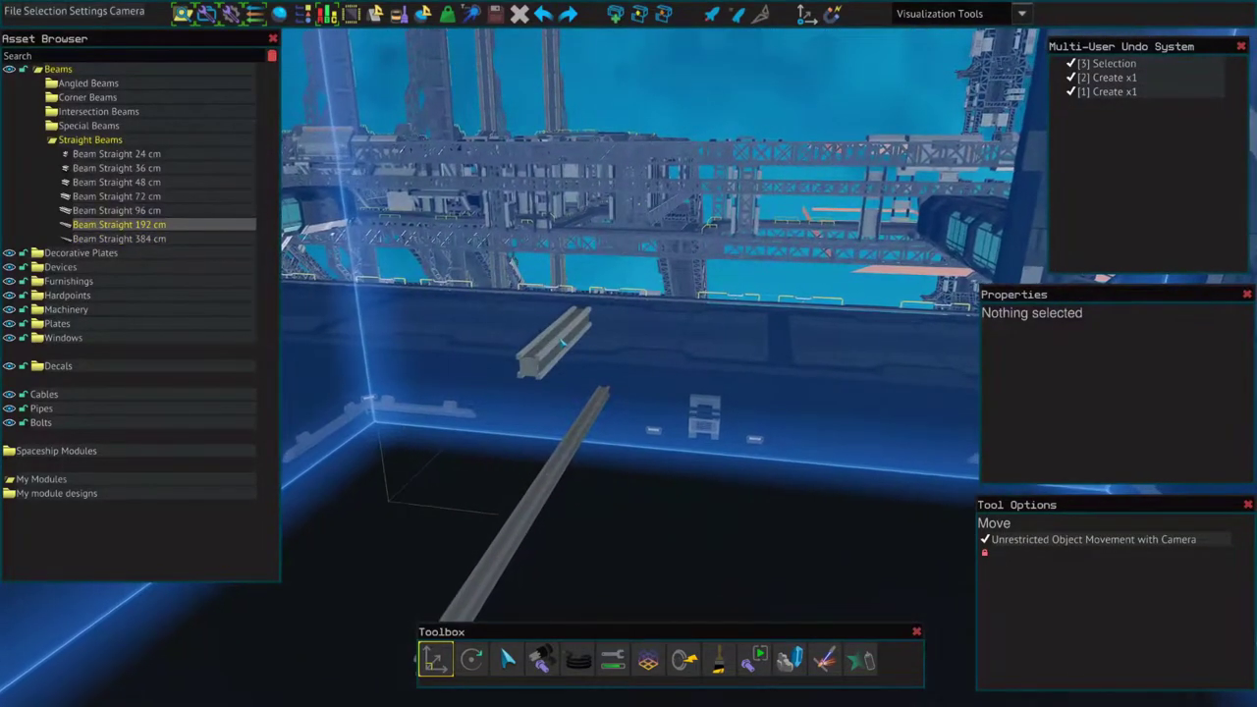
# Step: Stand upright Beam Straight 192 cm pieces on the floor line at its far end, middle joint and near end
pyautogui.press('r')
pyautogui.press('w')
pyautogui.click(580, 339)
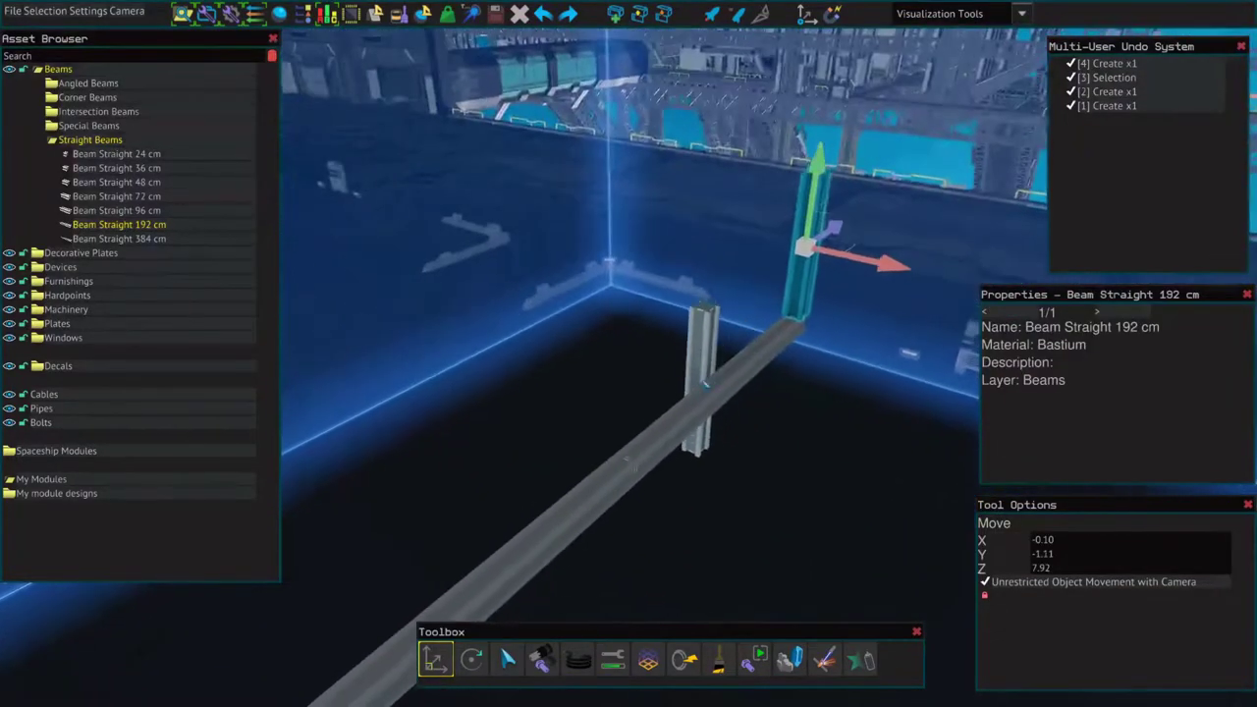
pyautogui.hotkey('ctrl', 'd')
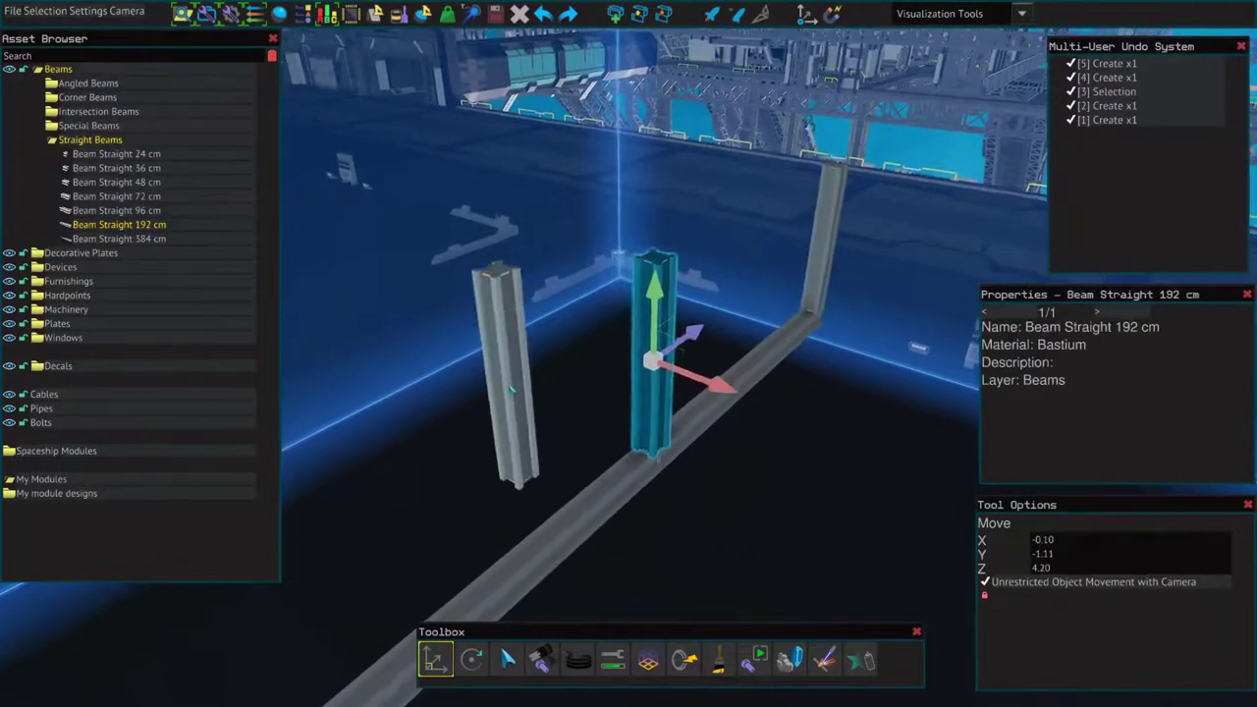
pyautogui.hotkey('ctrl', 'd')
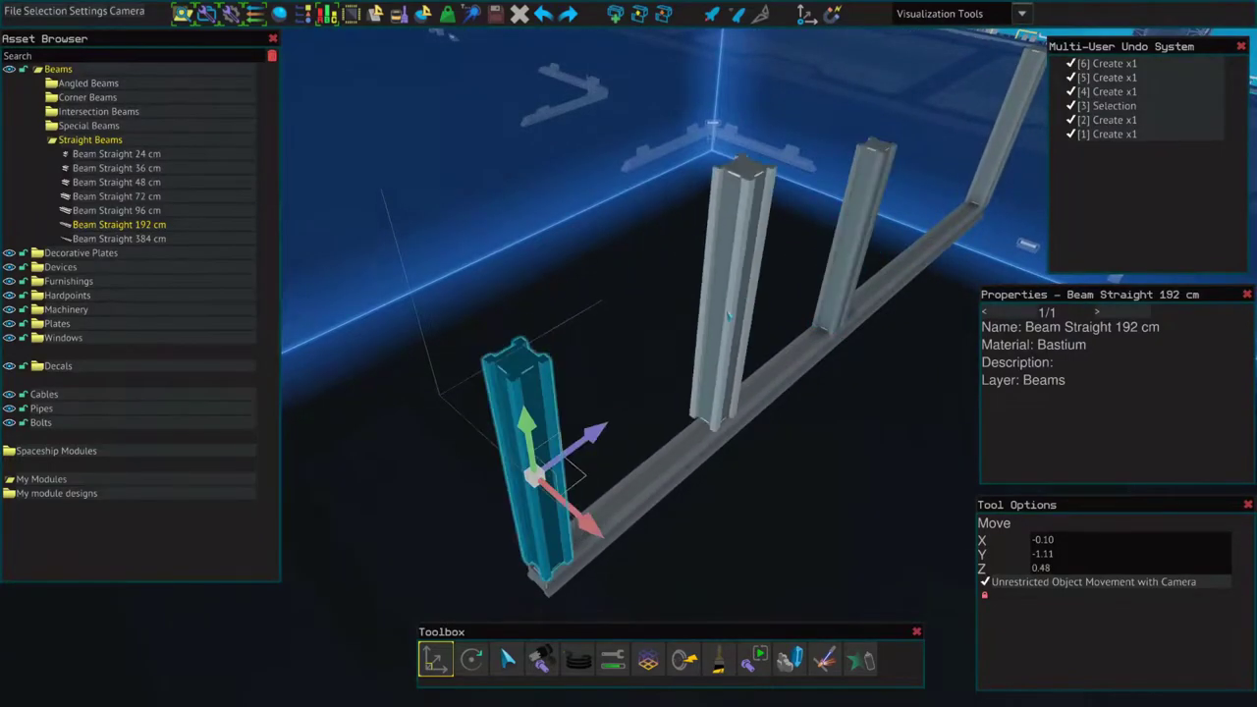
# Step: Copy all five beams and place the copies laid flat on both sides of the central line as the floor frame
pyautogui.hotkey('ctrl', 'a')
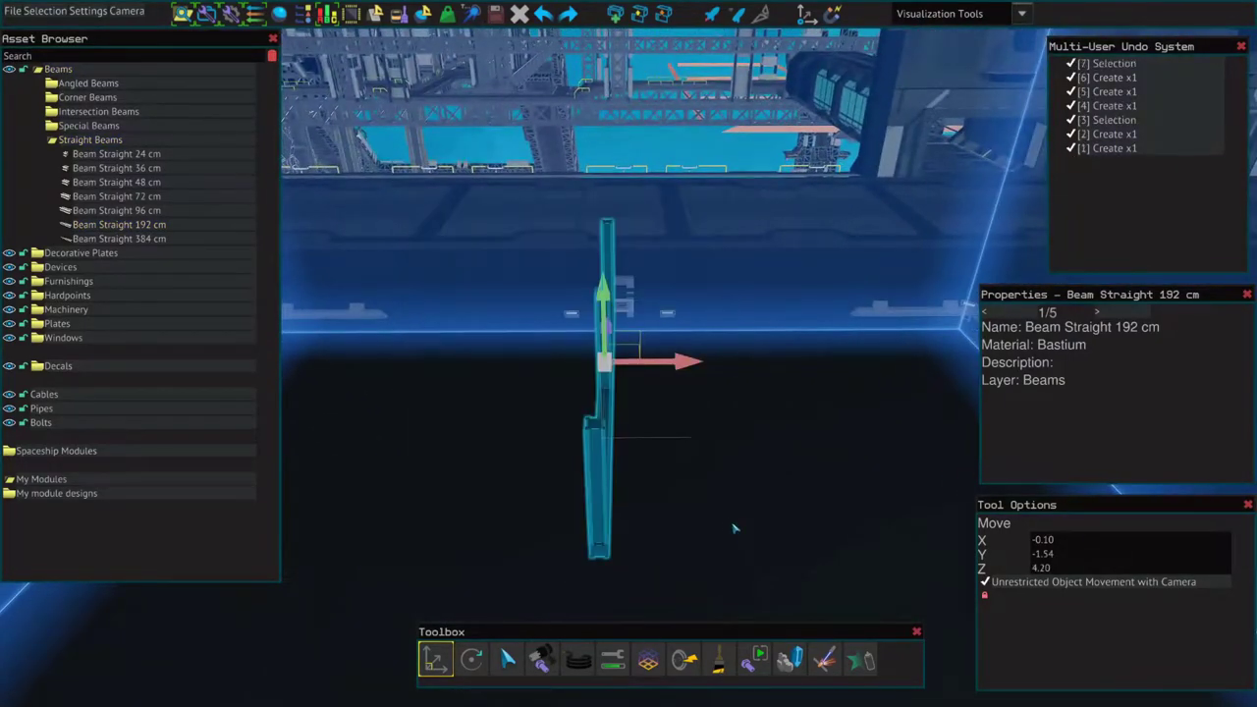
pyautogui.hotkey('ctrl', 'v')
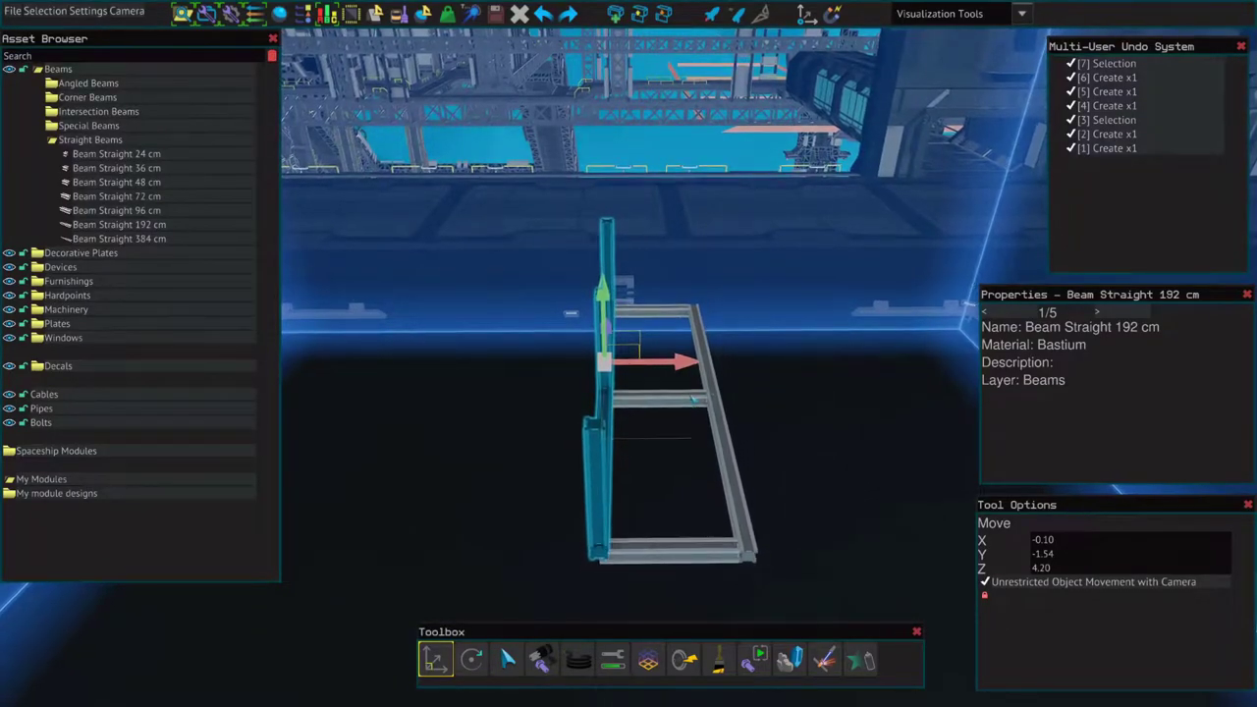
pyautogui.click(707, 403)
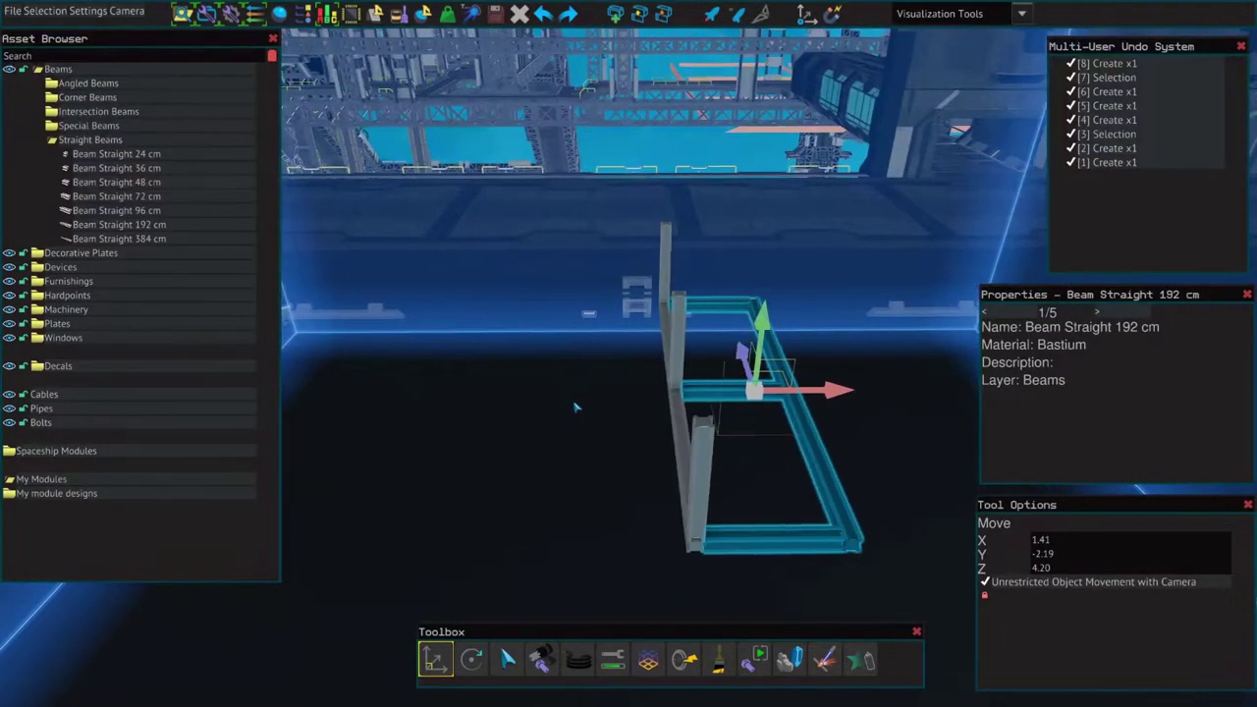
pyautogui.hotkey('ctrl', 'v')
pyautogui.click(564, 371)
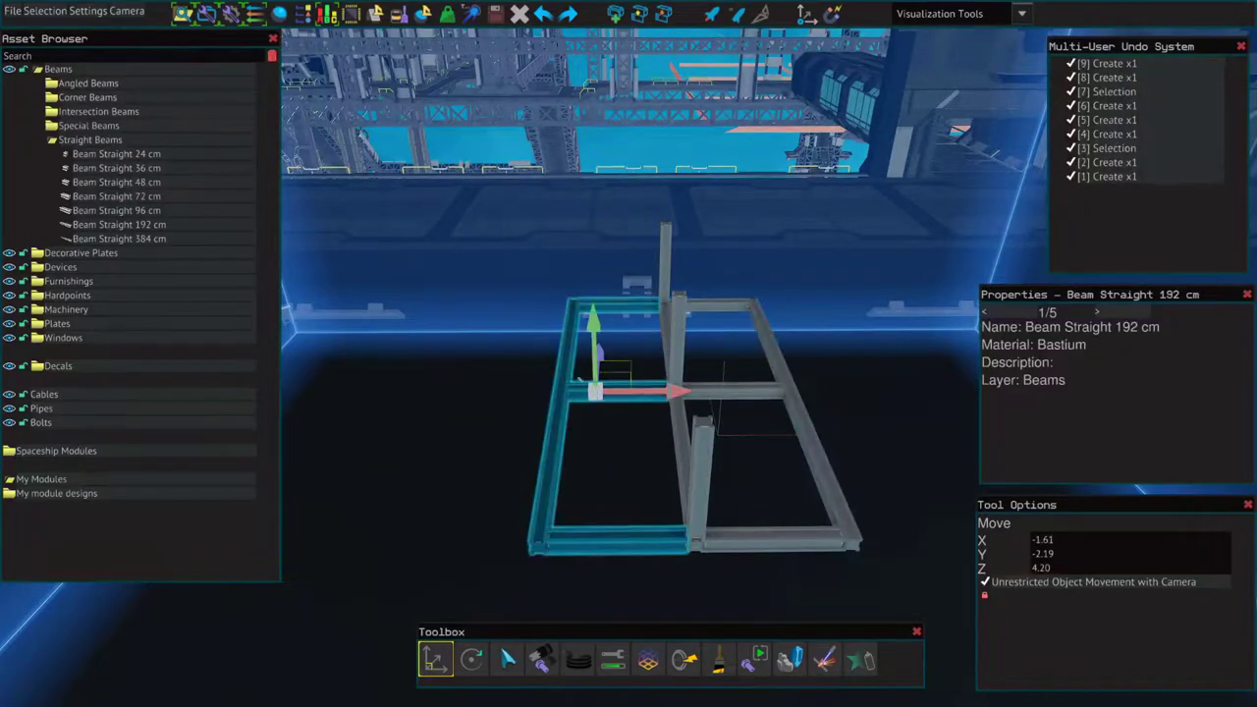
# Step: Select the three central uprights and duplicate them onto both outer edges of the floor frame
pyautogui.press('Escape')
pyautogui.click(664, 248)
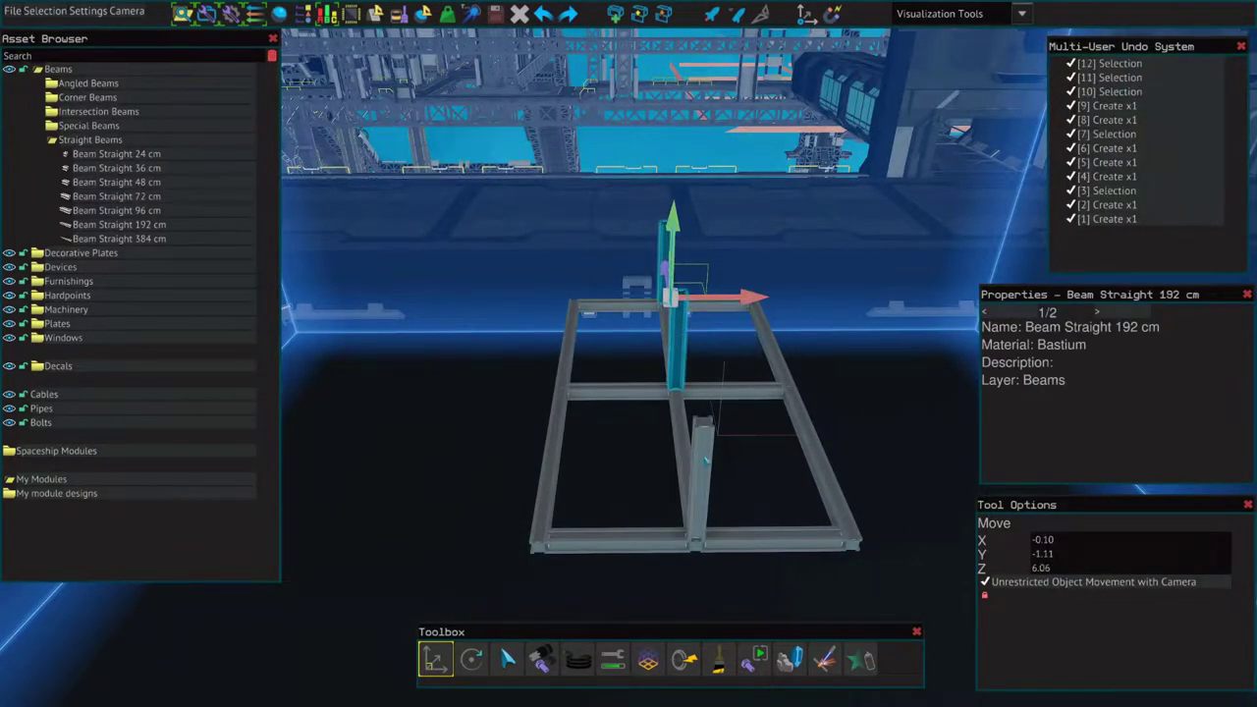
pyautogui.keyDown('shift'); pyautogui.click(705, 458); pyautogui.keyUp('shift')
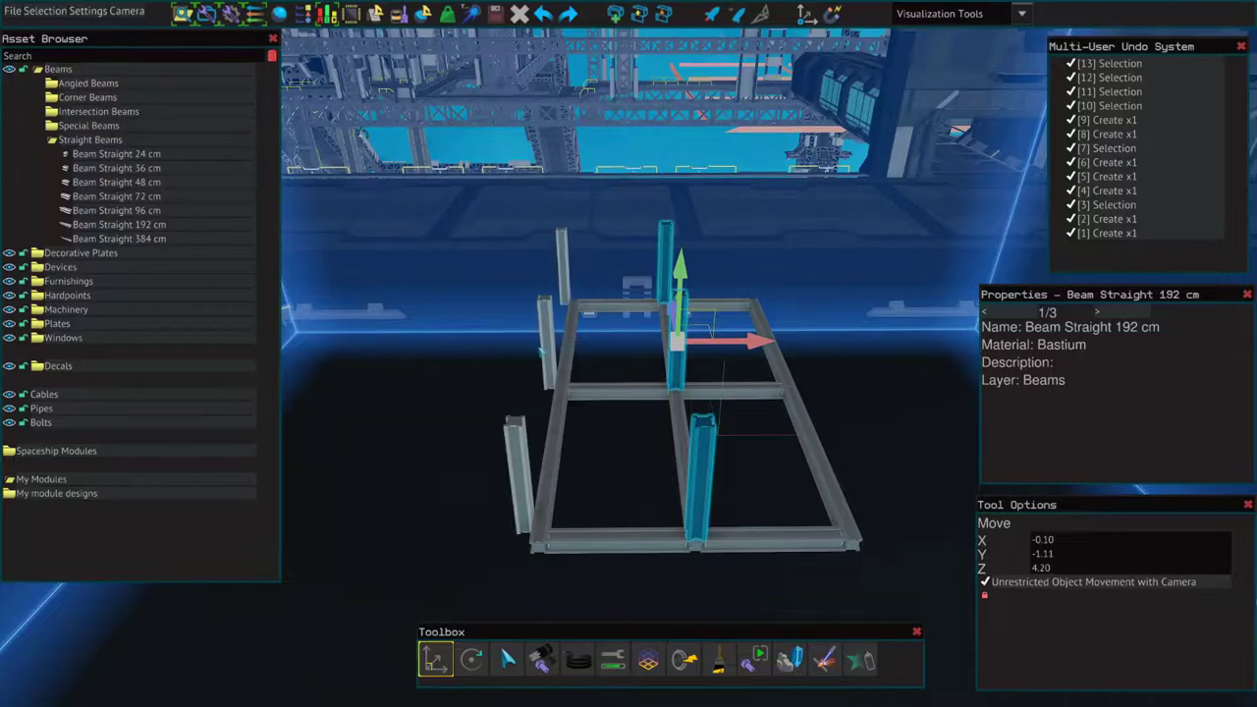
pyautogui.hotkey('ctrl', 'd')
pyautogui.press('a')
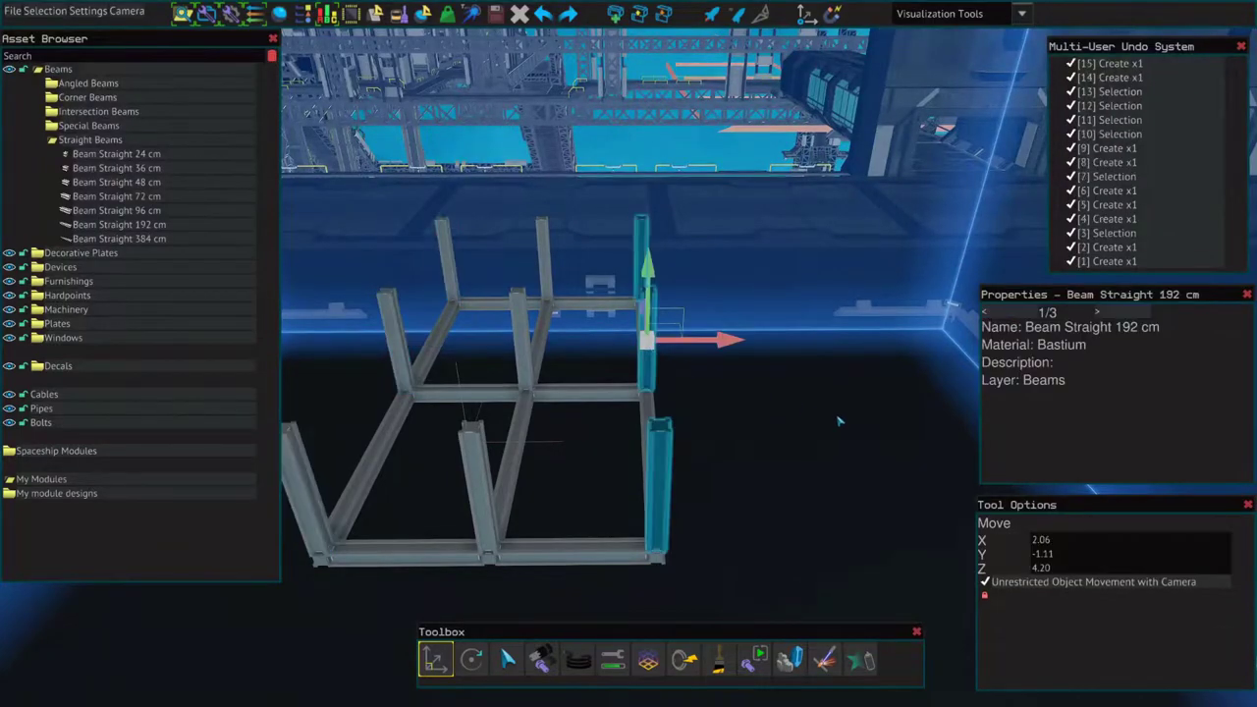
# Step: Select all 21 beams and place a flipped copy on top of the uprights to form the upper half of the frame
pyautogui.click(648, 349)
pyautogui.moveTo(707, 446); pyautogui.dragTo(821, 542)
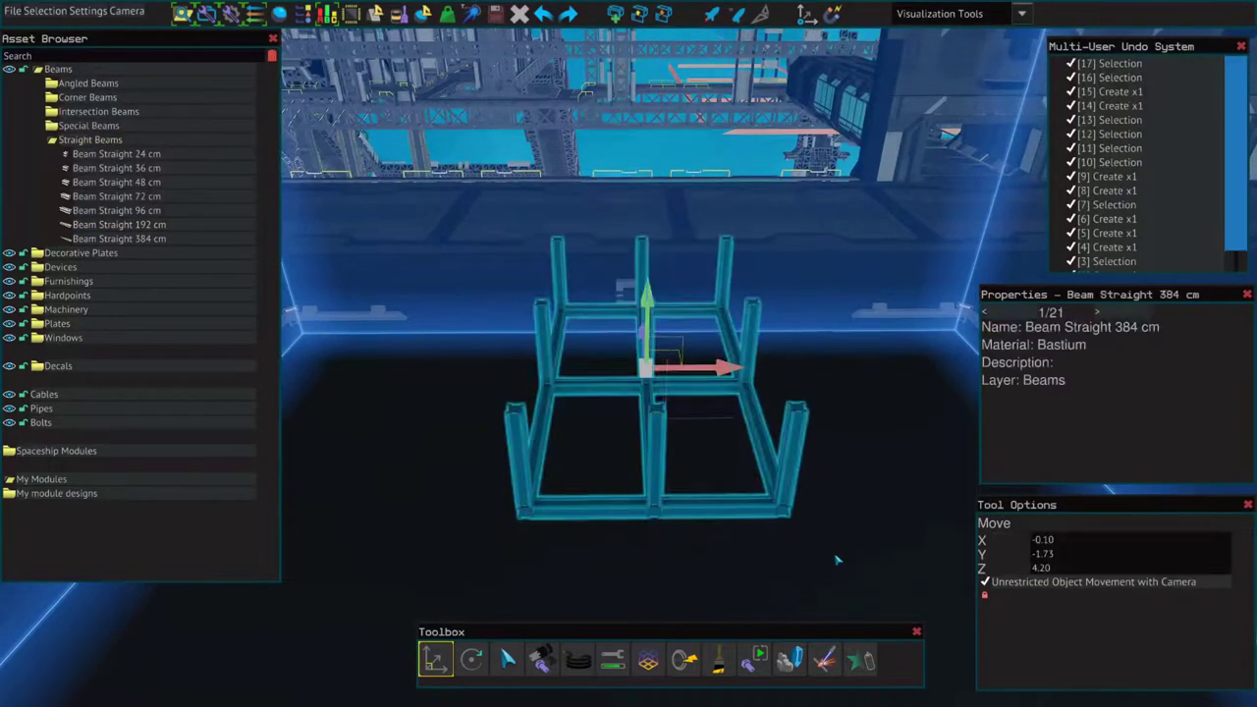
pyautogui.hotkey('ctrl', 'v')
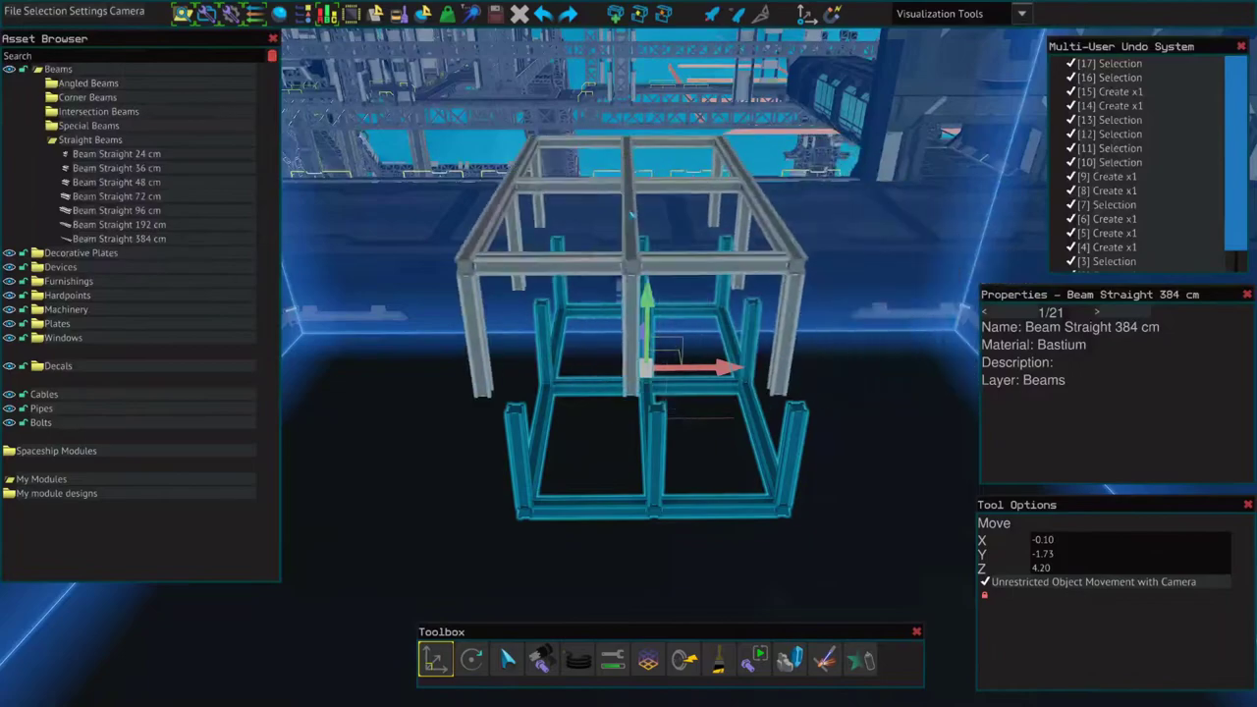
pyautogui.click(653, 226)
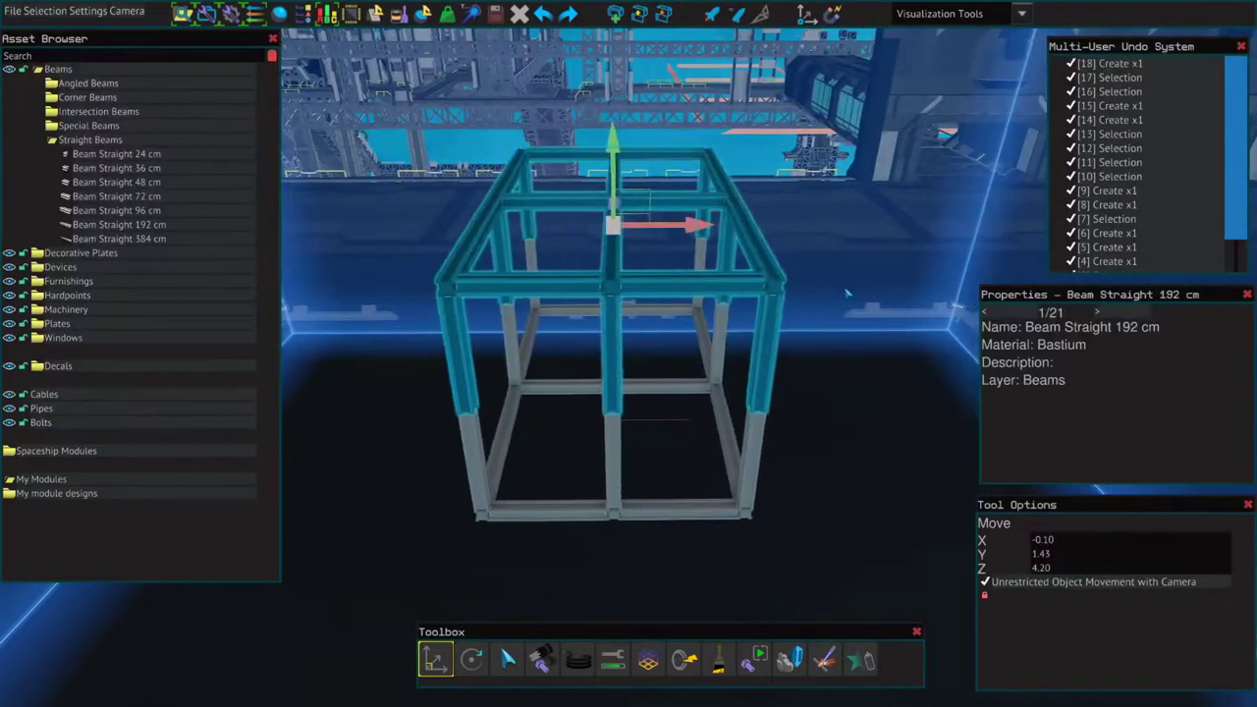
# Step: Search the assets for "hard" and place a Large Hardpoint in open space beside the frame
pyautogui.press('d')
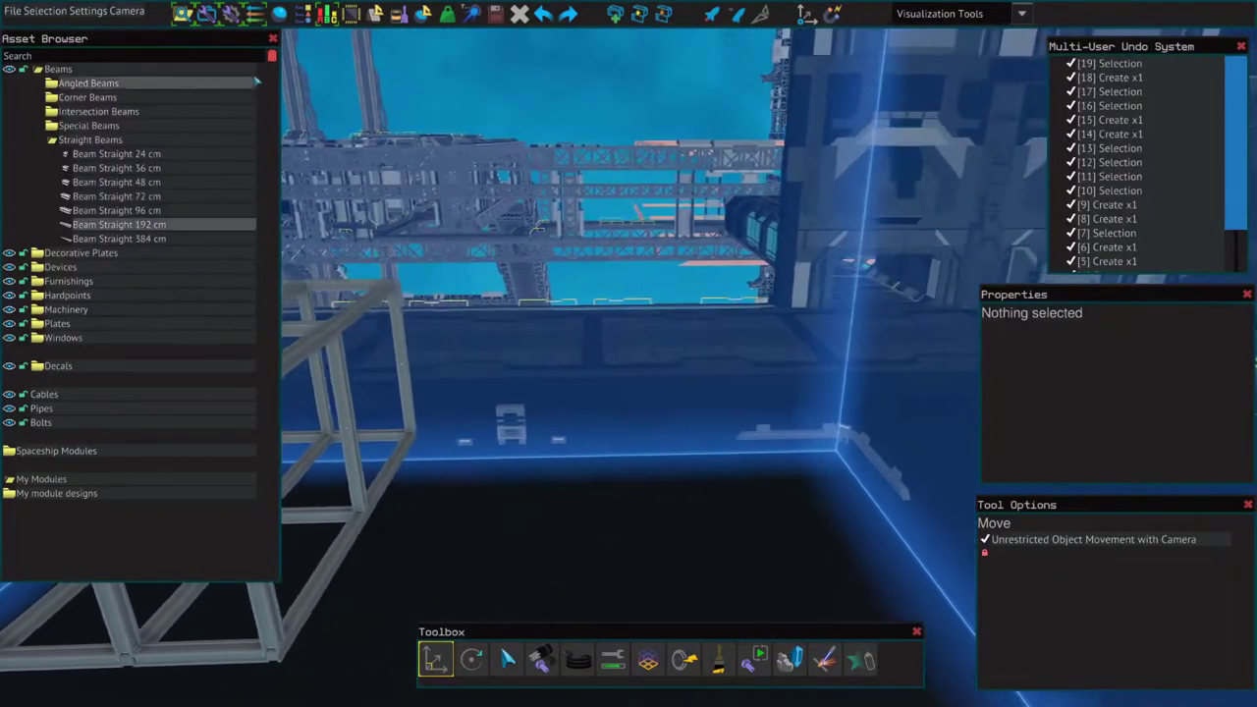
pyautogui.write('hard')
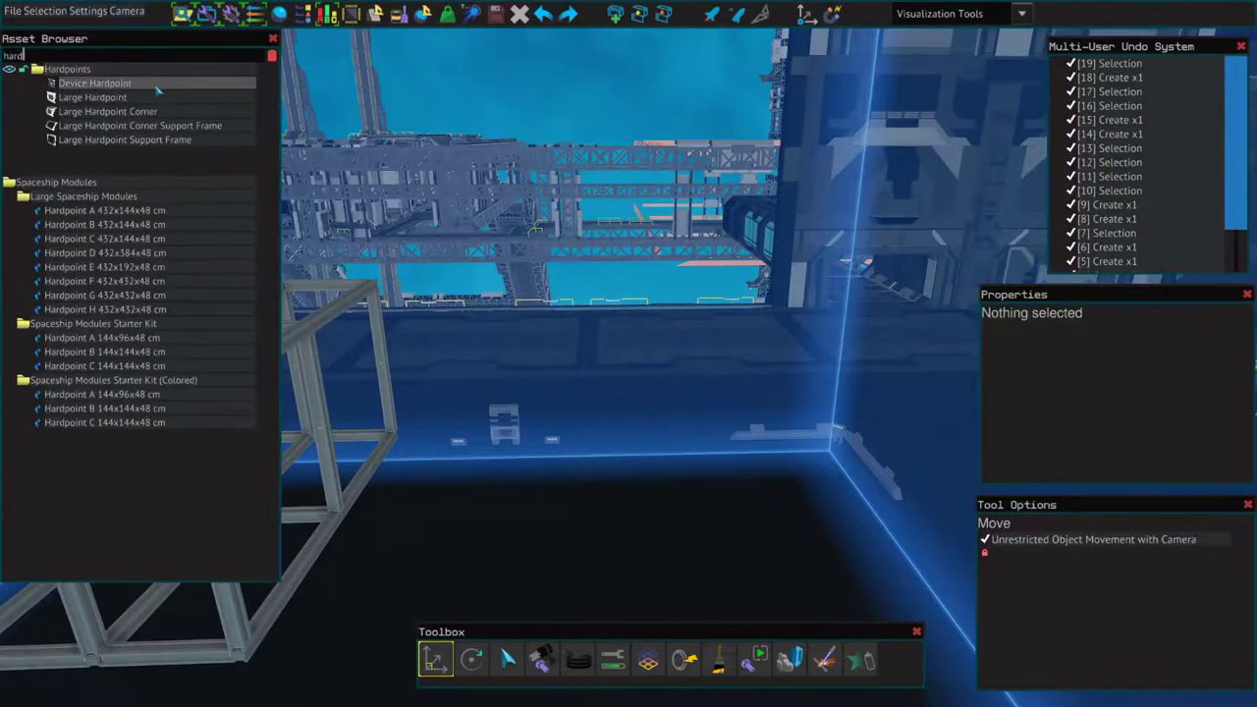
pyautogui.click(162, 99)
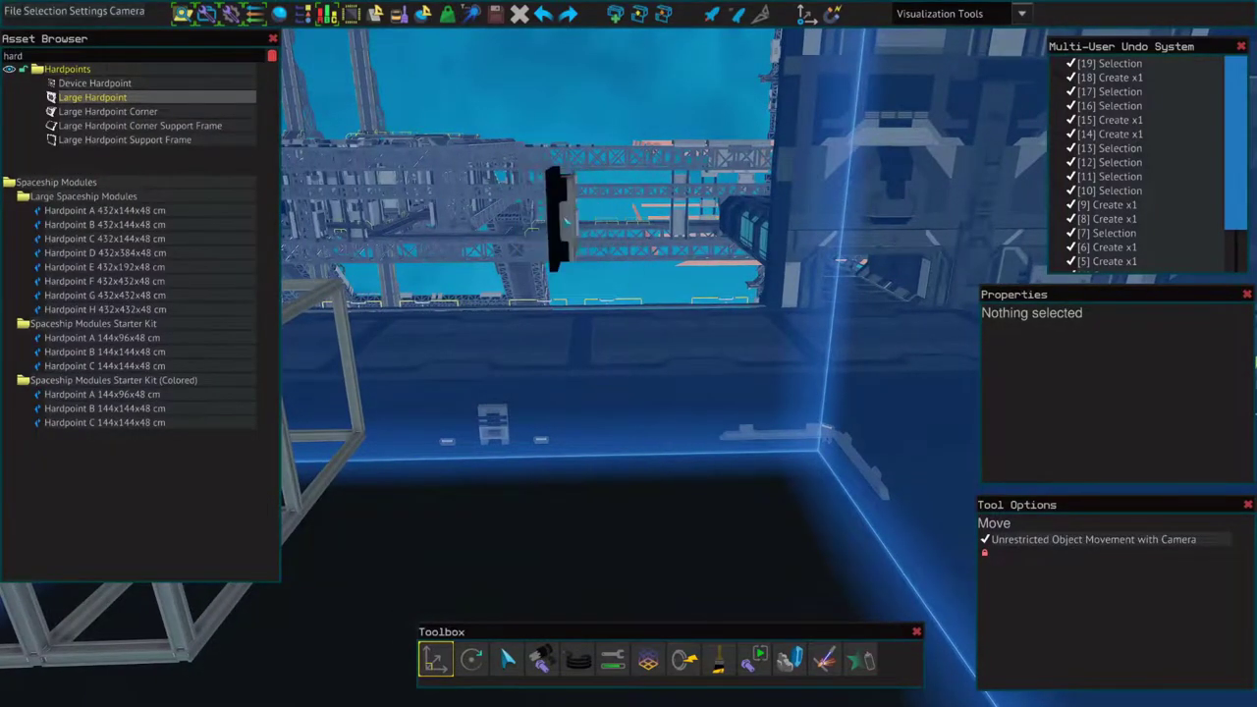
pyautogui.click(552, 222)
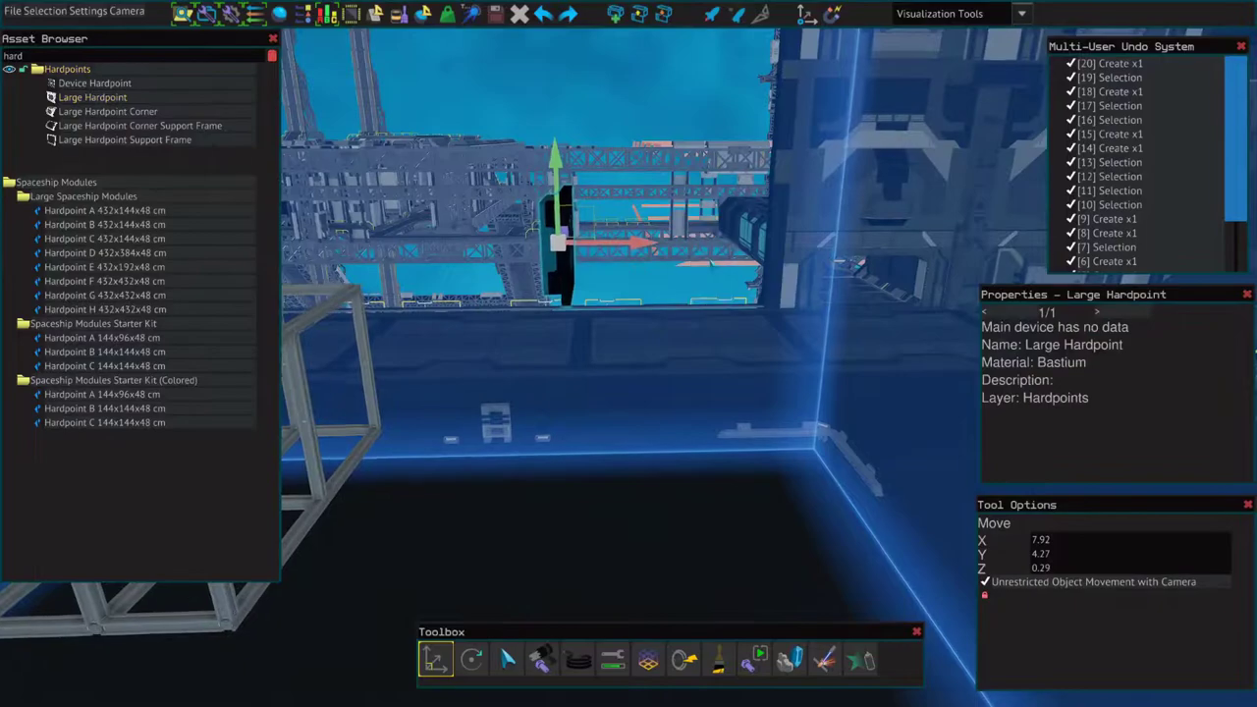
pyautogui.press('d')
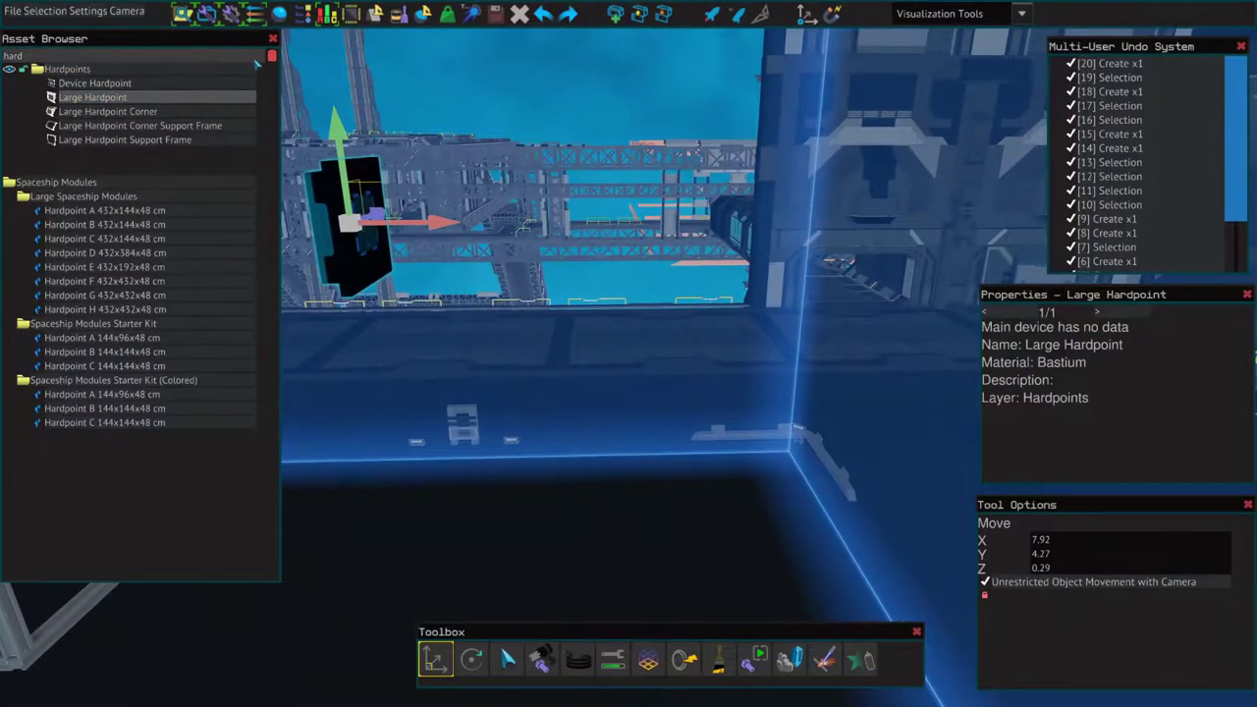
# Step: Search the assets for "thrust" and place a Box Thruster Body Tier 1 beside the hardpoint
pyautogui.press('BackSpace')
pyautogui.press('BackSpace')
pyautogui.press('BackSpace')
pyautogui.press('BackSpace')
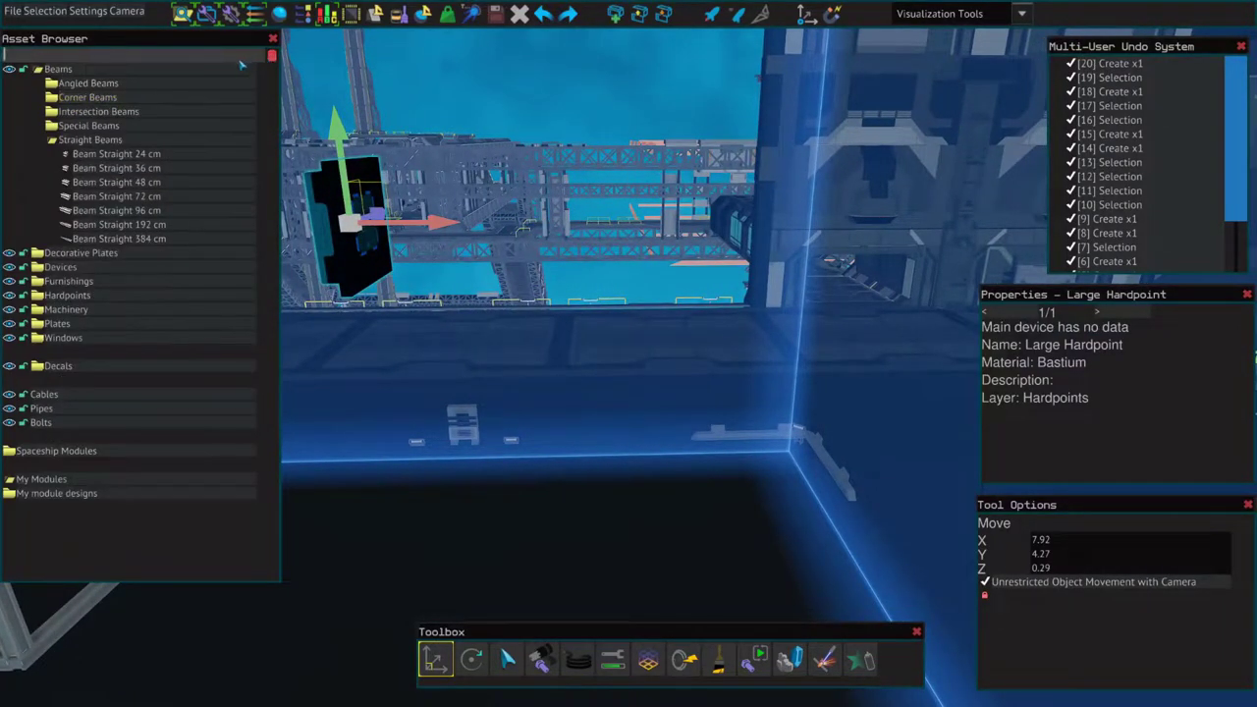
pyautogui.write('thrust')
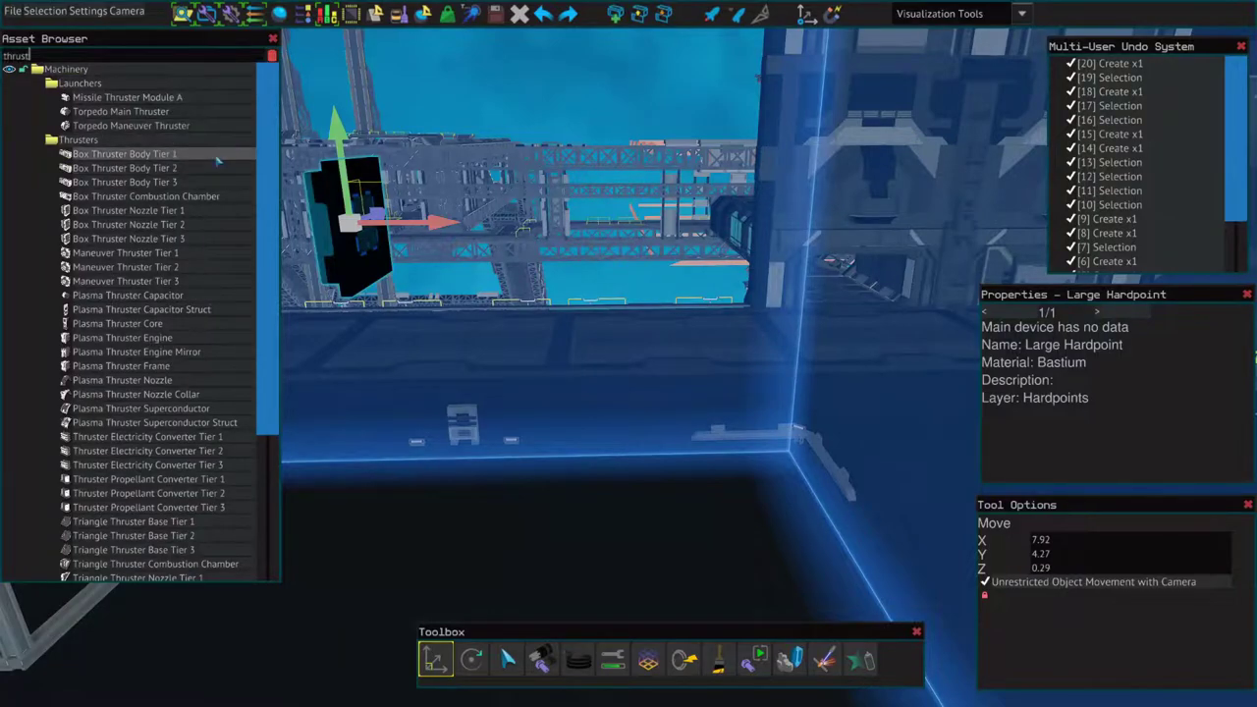
pyautogui.click(218, 160)
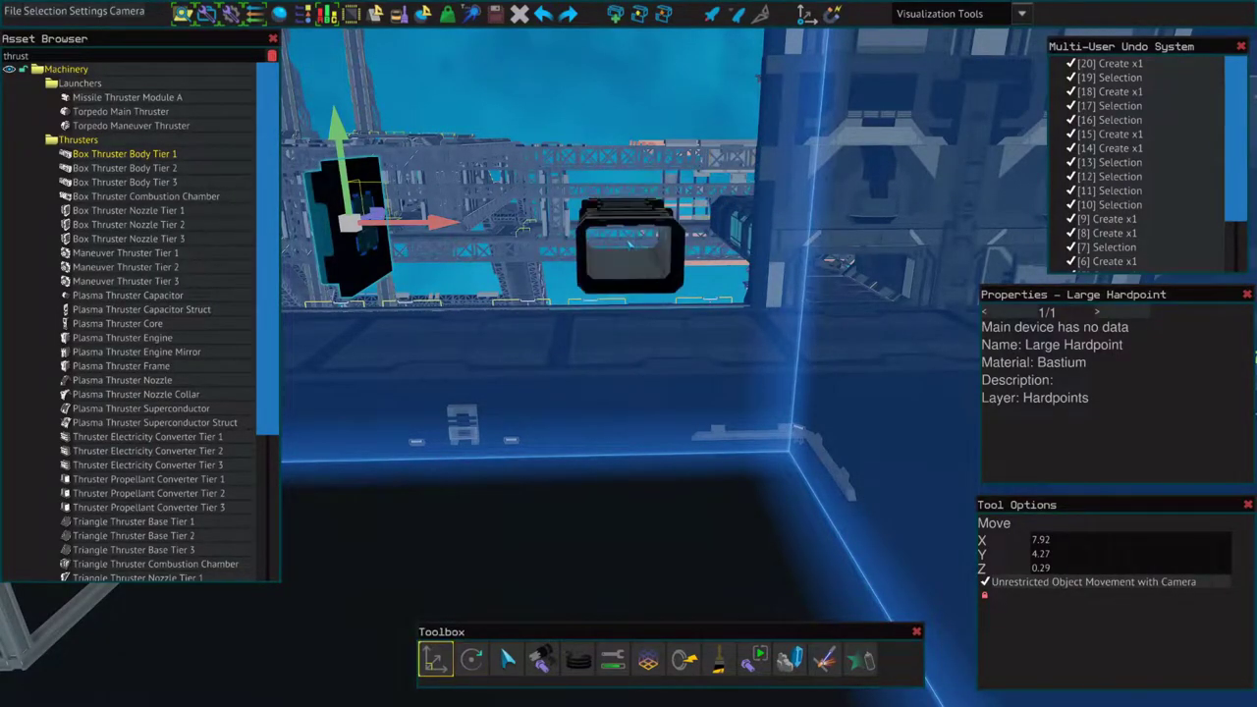
pyautogui.click(624, 251)
# Step: Fit a Box Thruster Combustion Chamber inside the thruster body and attach a Box Thruster Nozzle Tier 1 to its open end
pyautogui.click(193, 198)
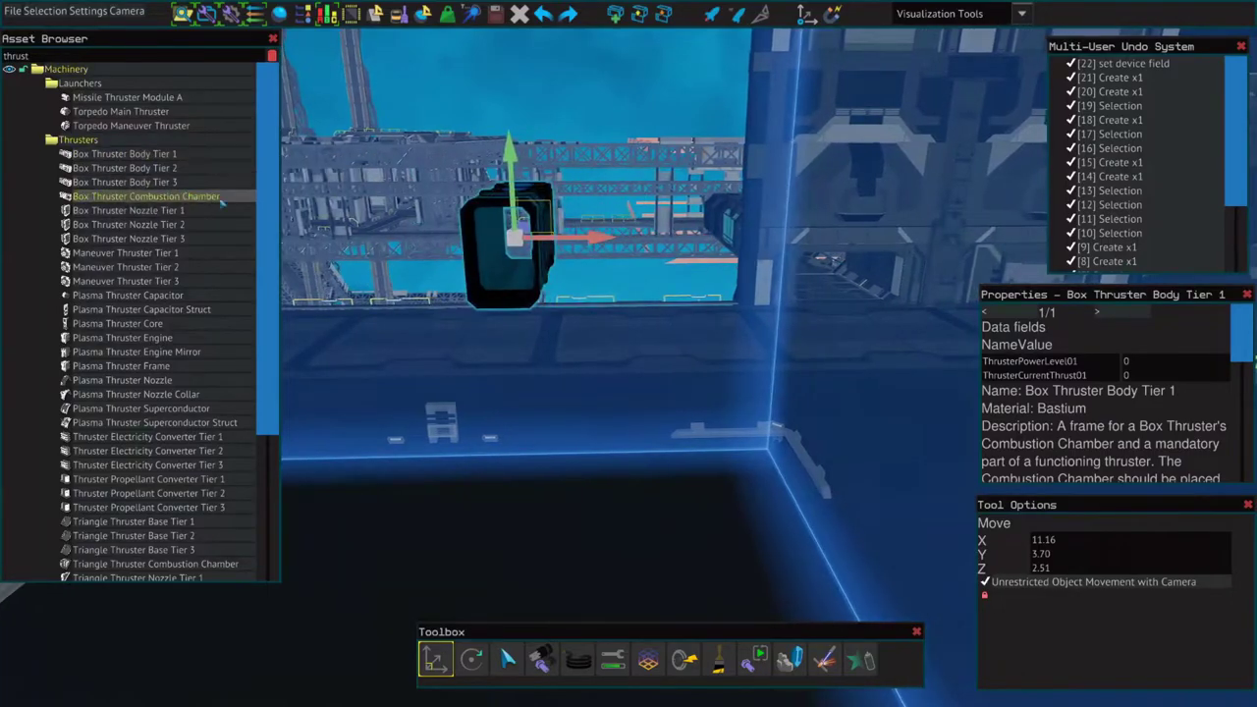
pyautogui.click(506, 246)
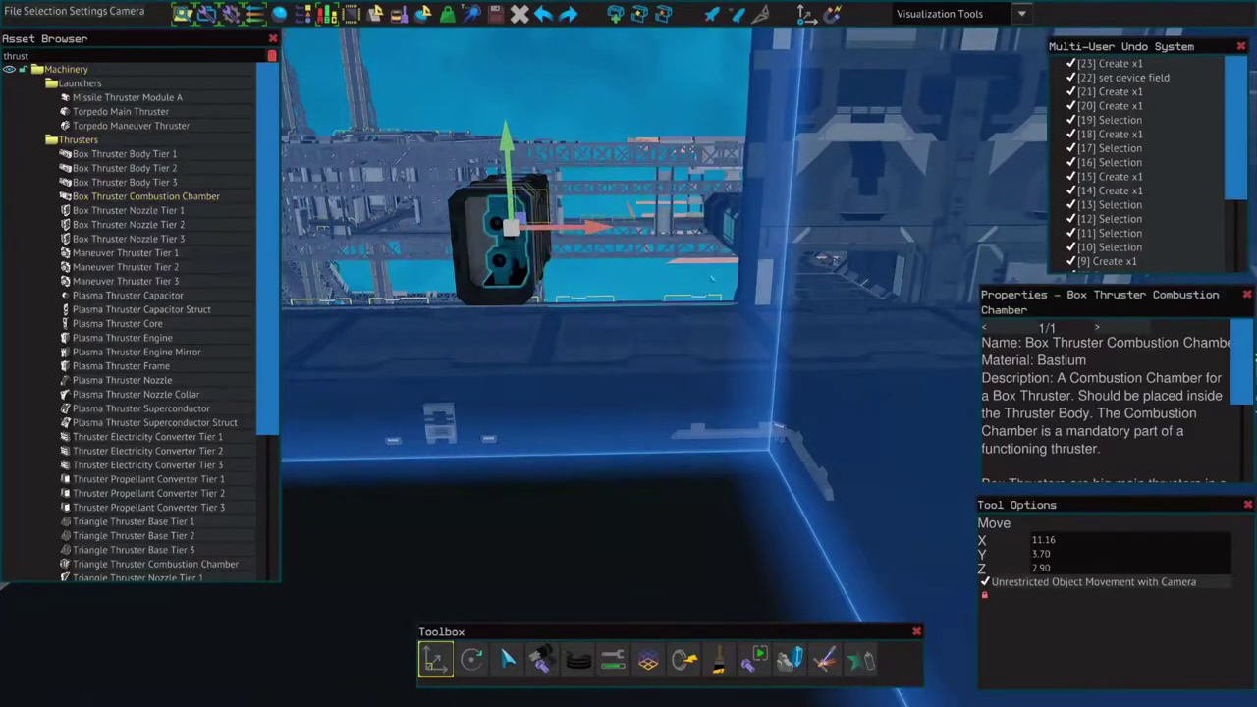
pyautogui.press('Escape')
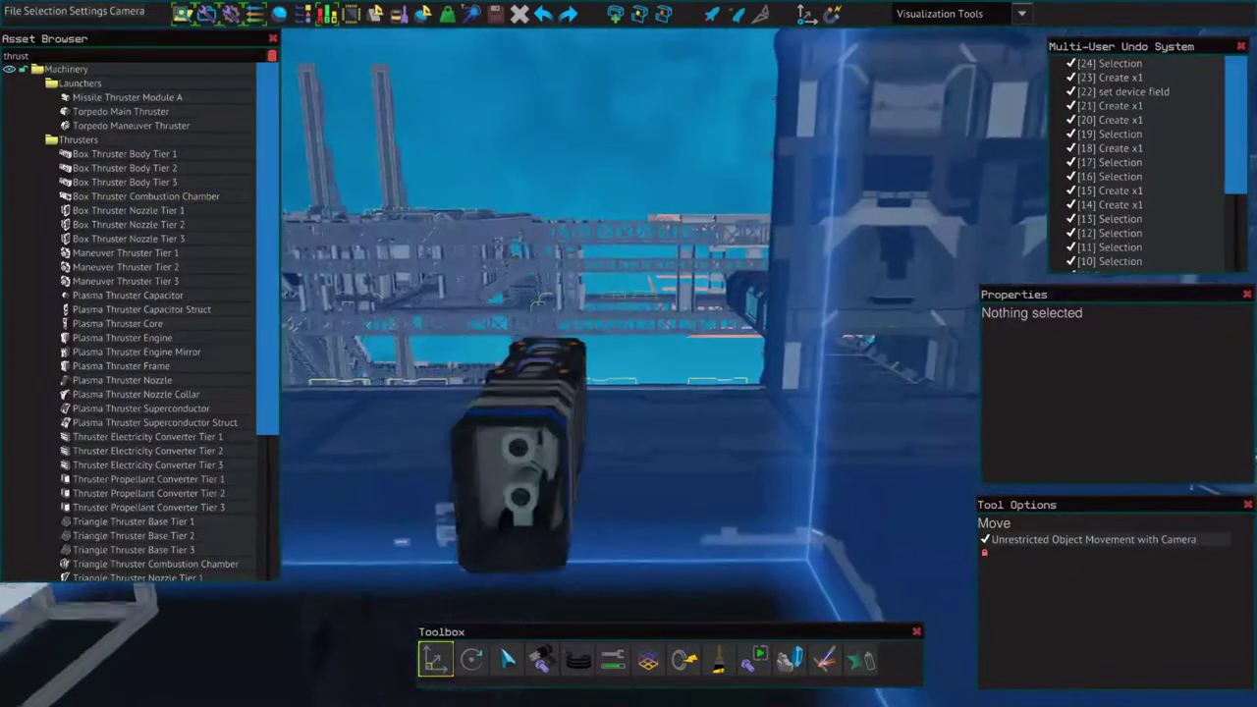
pyautogui.click(197, 210)
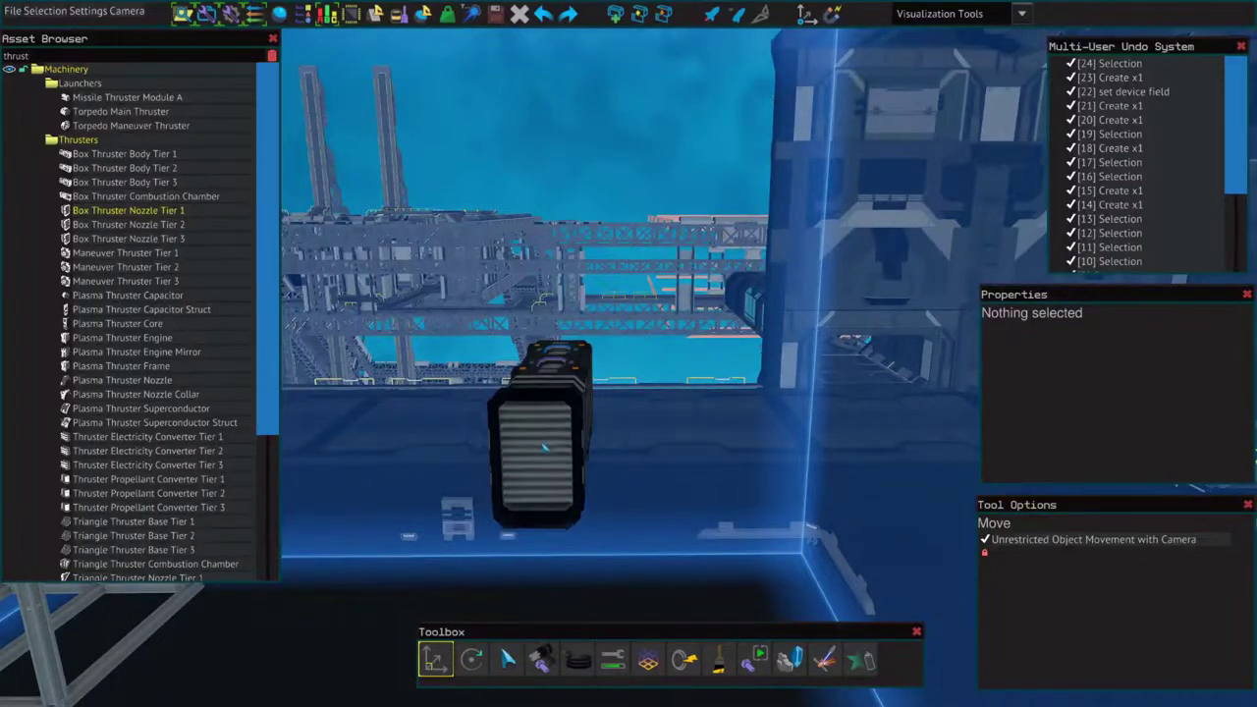
pyautogui.click(543, 449)
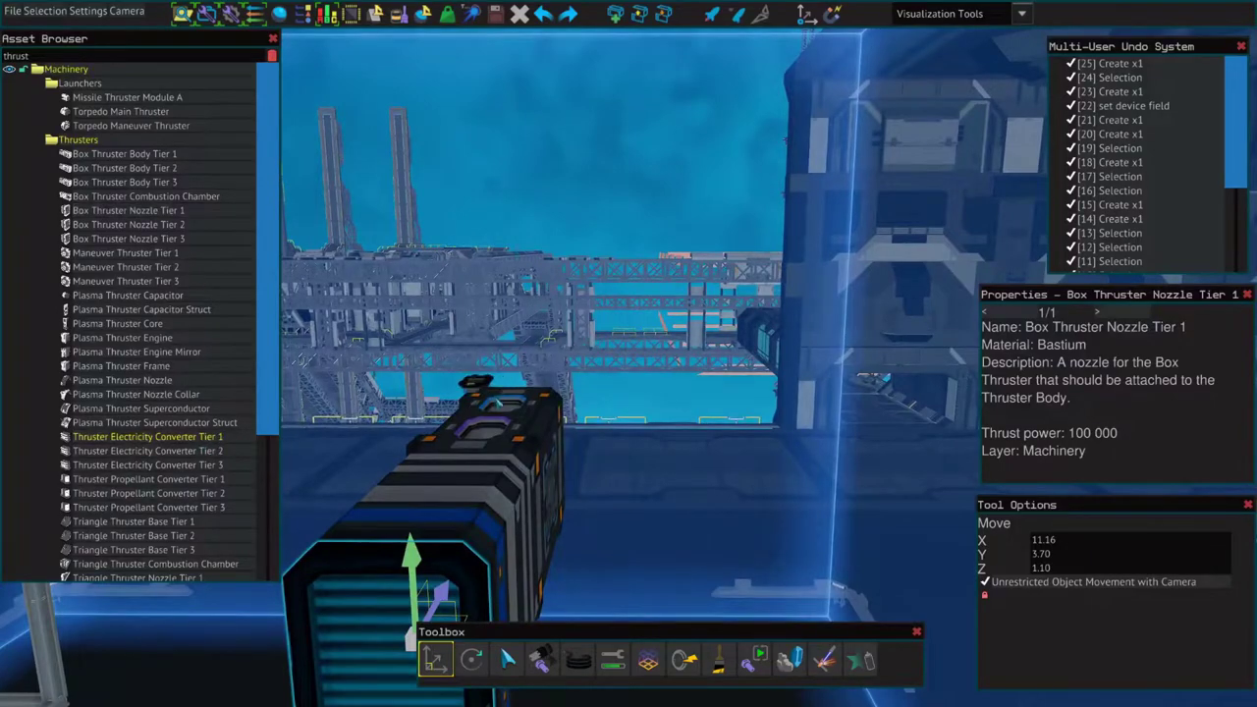
# Step: Attach a Thruster Electricity Converter Tier 1 and a Thruster Propellant Converter Tier 1 on top of the thruster
pyautogui.click(501, 412)
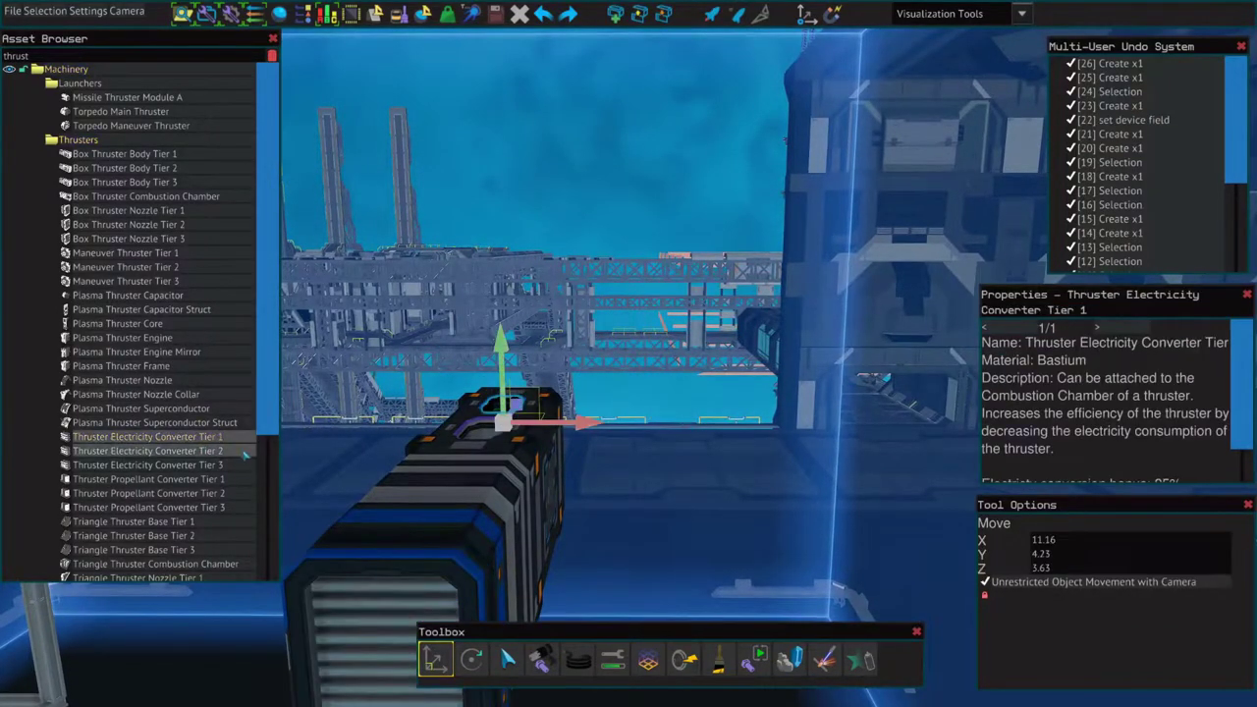
pyautogui.click(491, 447)
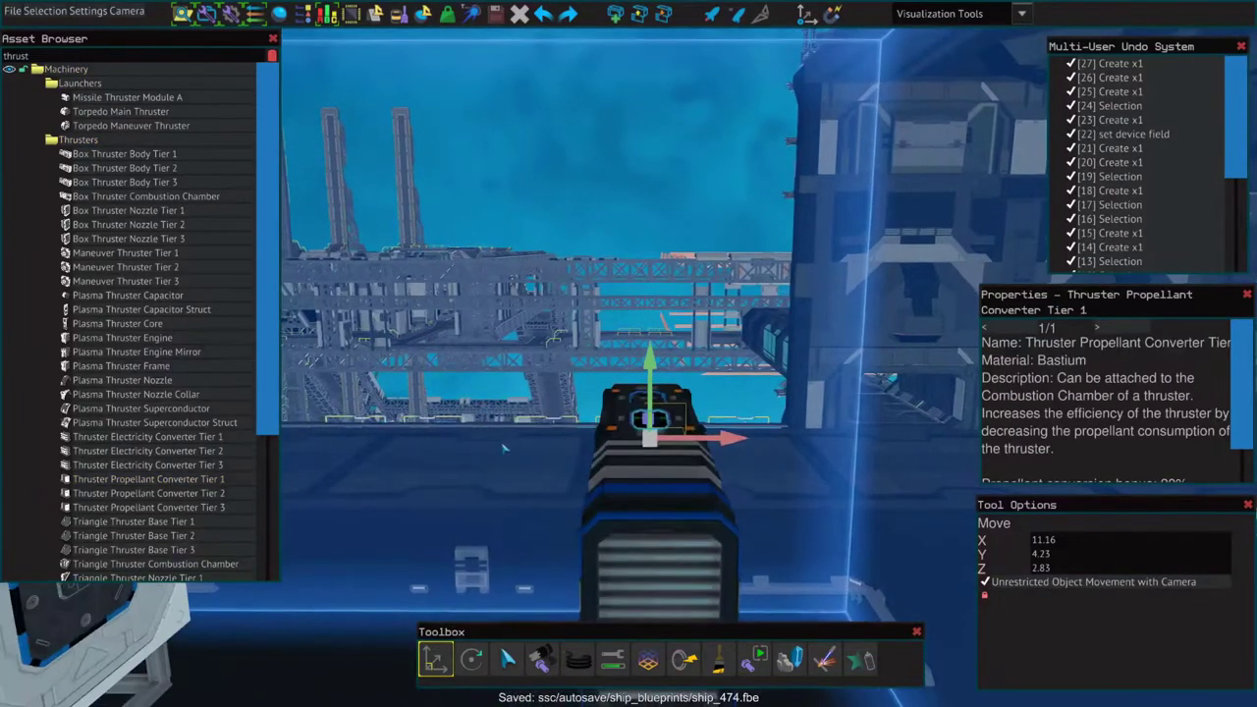
pyautogui.click(503, 447)
# Step: Move the Large Hardpoint flush against the side of the box thruster
pyautogui.press('a')
pyautogui.click(457, 491)
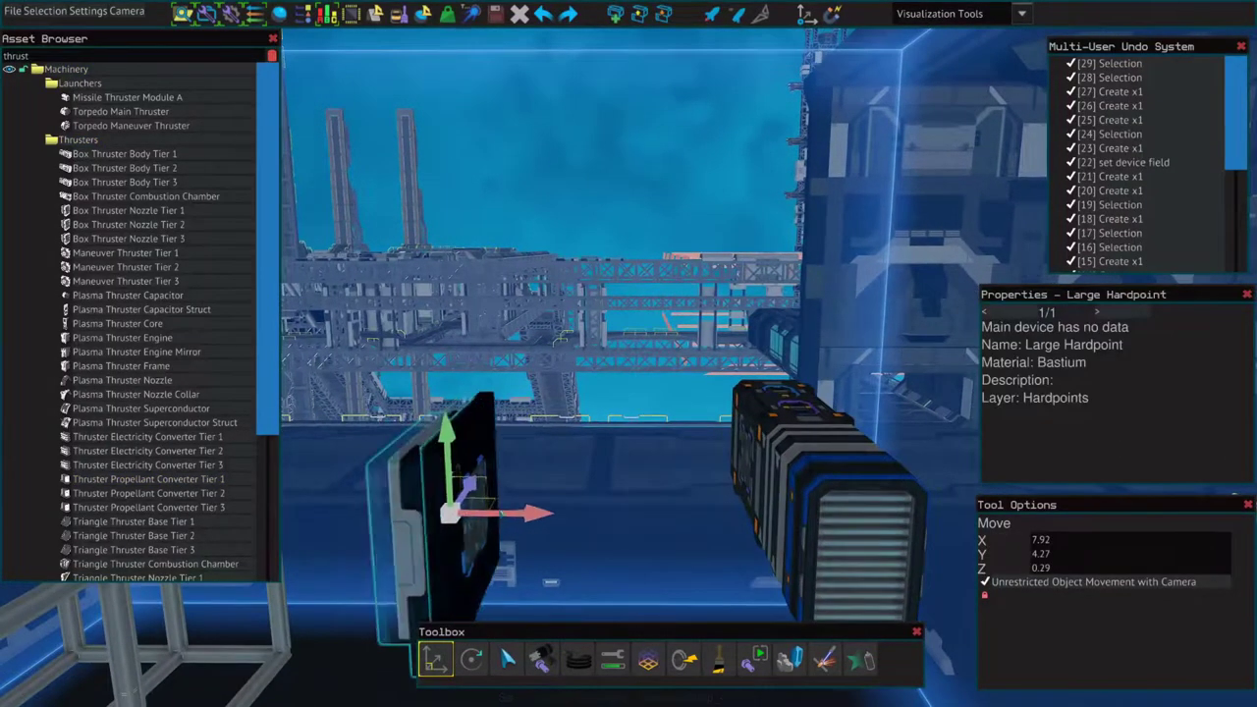
pyautogui.press('a')
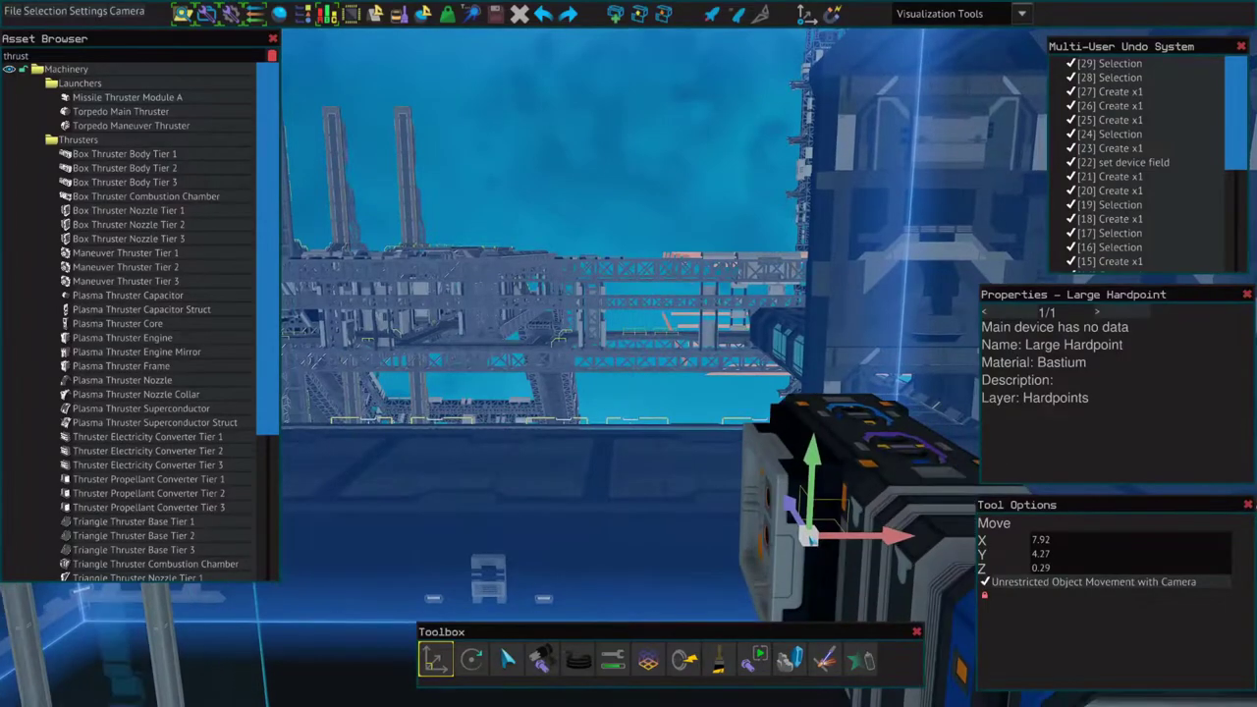
pyautogui.press('Escape')
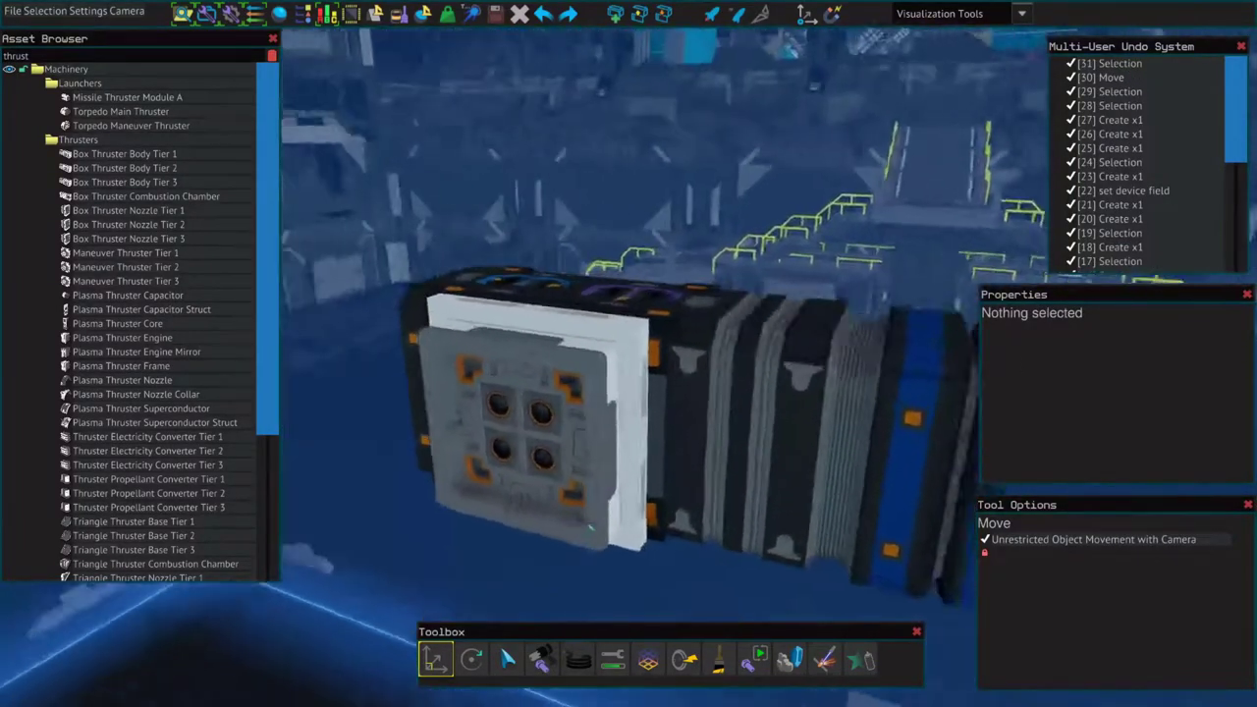
# Step: Select the six-part thruster and hardpoint assembly and place a copy directly above it
pyautogui.press('s')
pyautogui.click(628, 422)
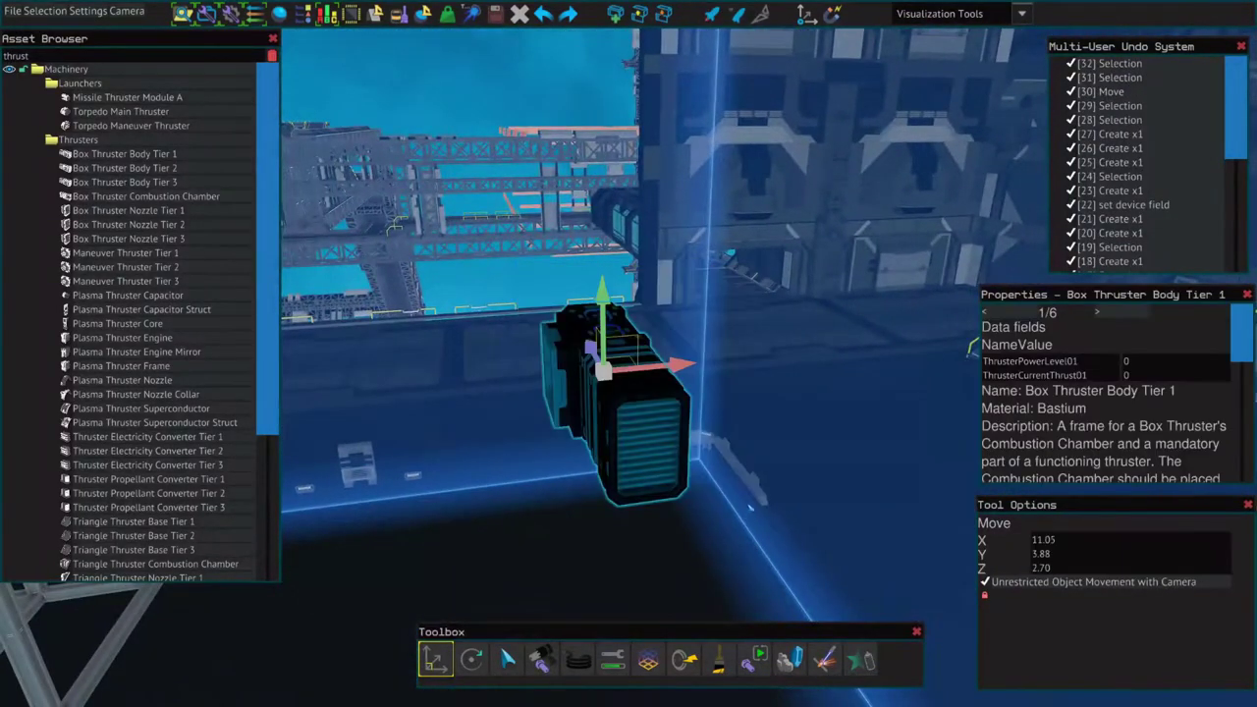
pyautogui.press('s')
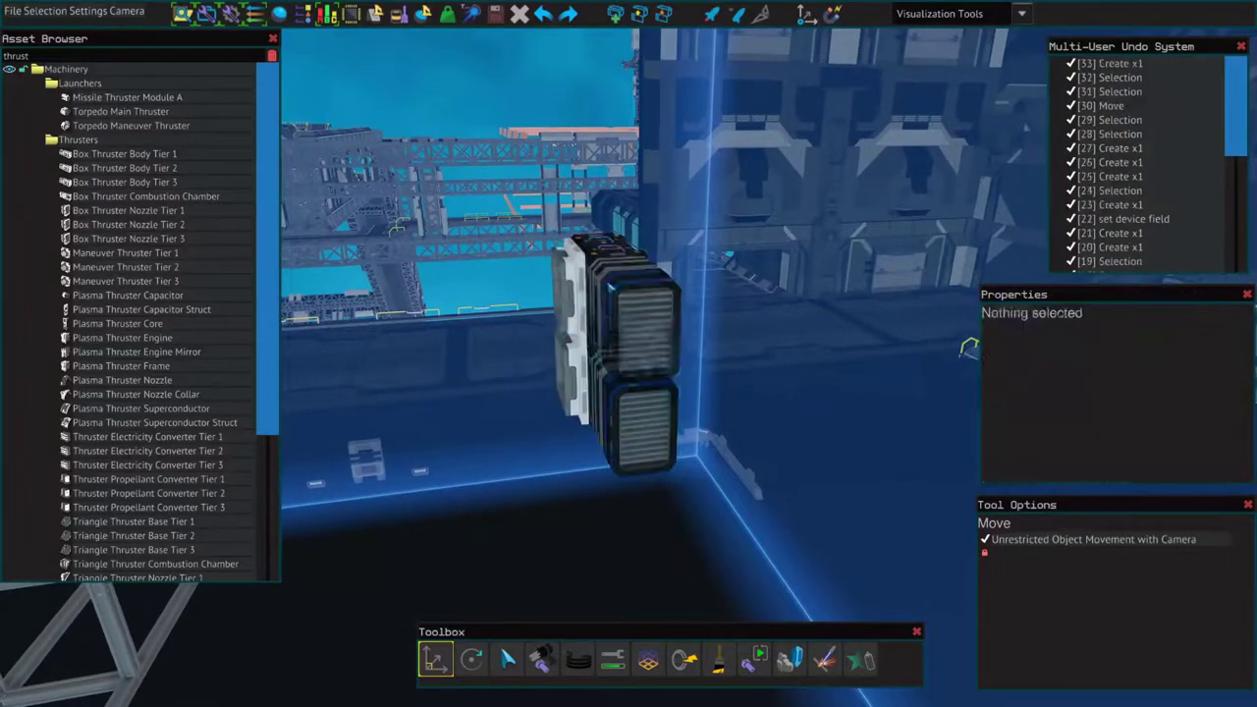
# Step: Select the stacked pair of box thrusters with their hardpoints and place a copy against one side of the beam frame
pyautogui.press('Escape')
pyautogui.press('w')
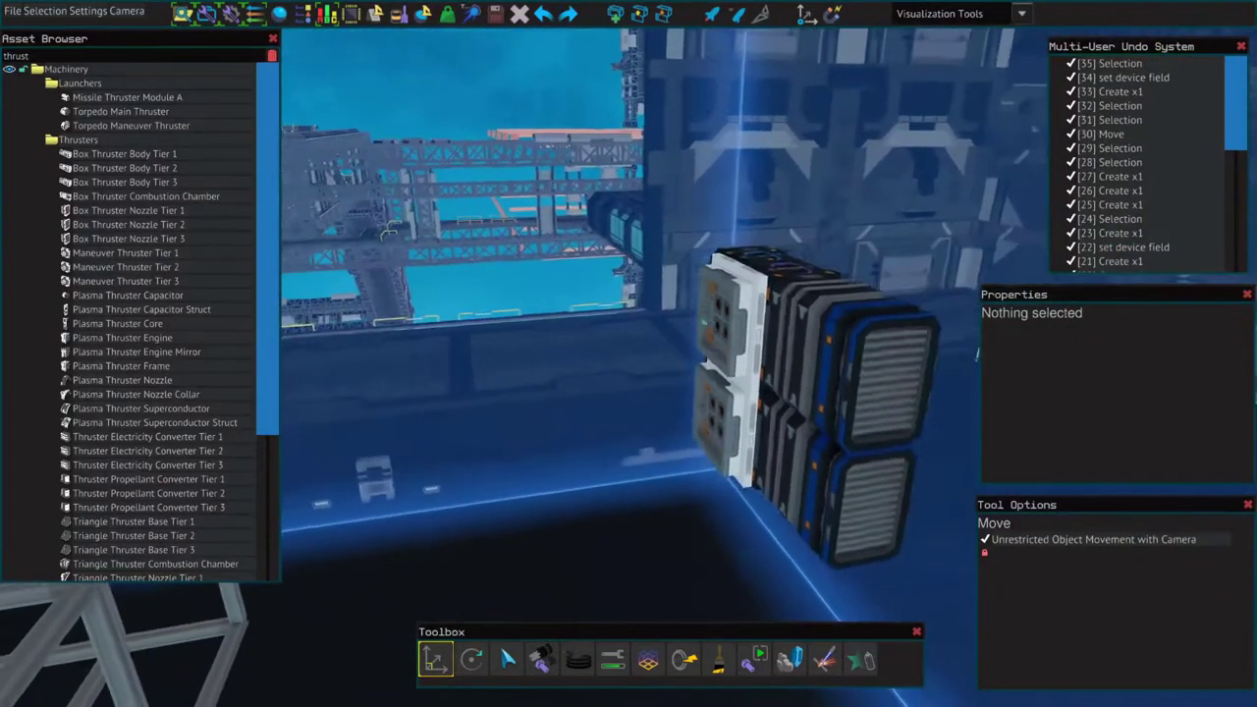
pyautogui.click(688, 412)
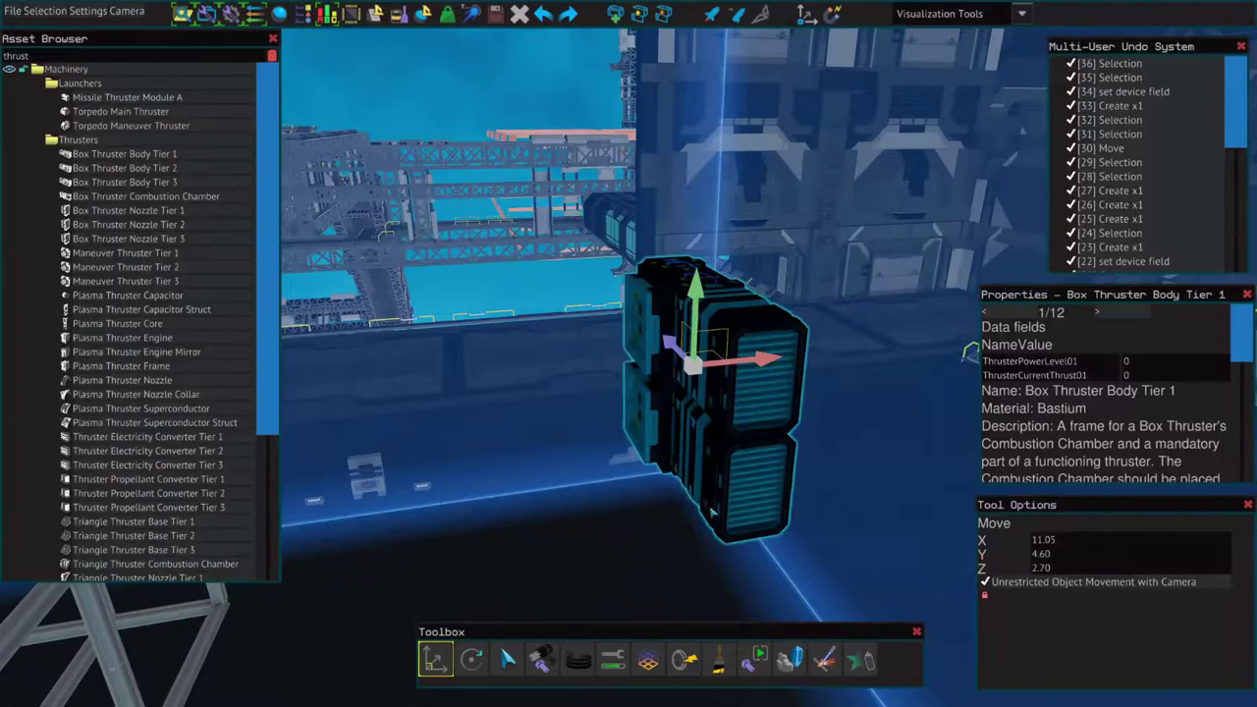
pyautogui.press('s')
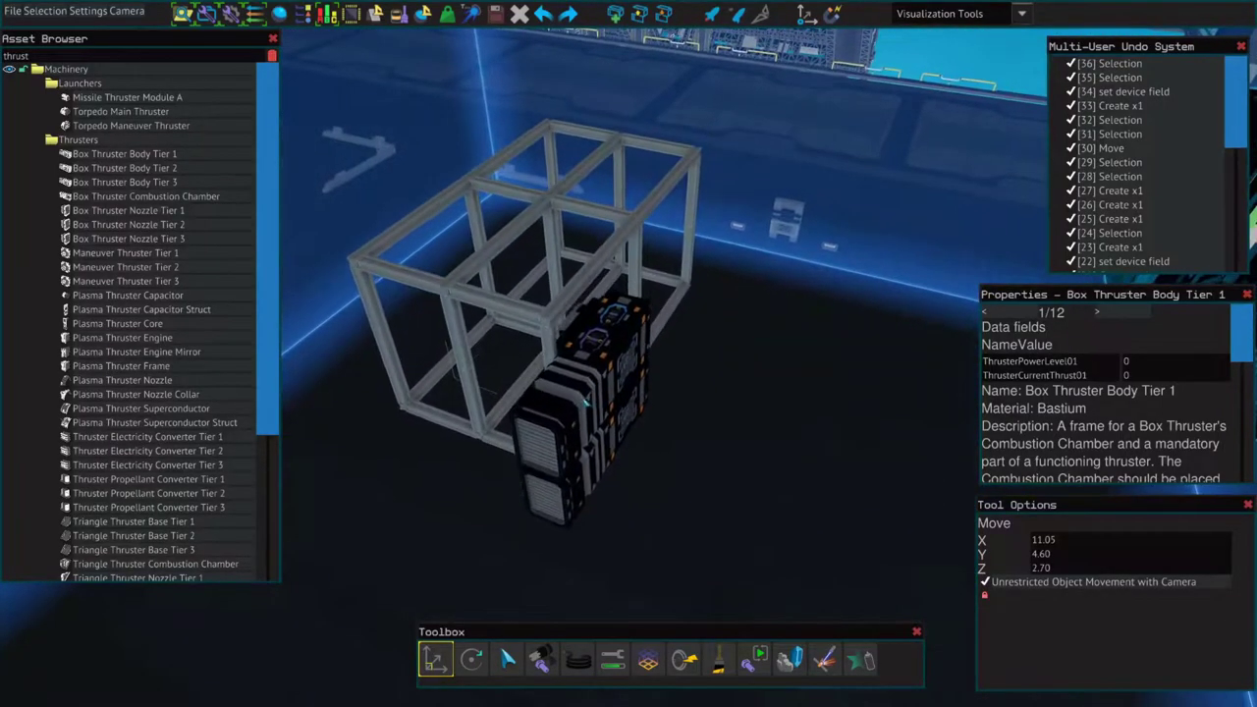
pyautogui.hotkey('ctrl', 'v')
pyautogui.press('w')
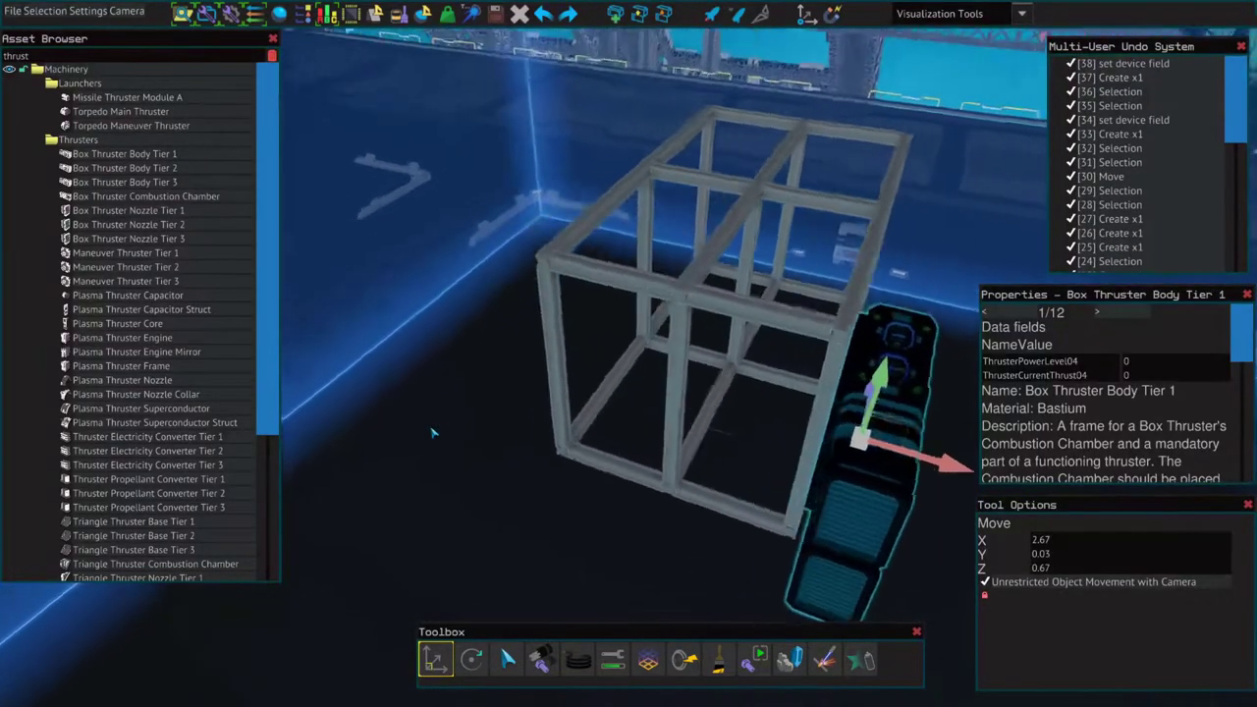
# Step: Place another copy of the stacked thruster pair on the opposite side of the frame, with its hardpoints against the beams, and deselect it
pyautogui.press('a')
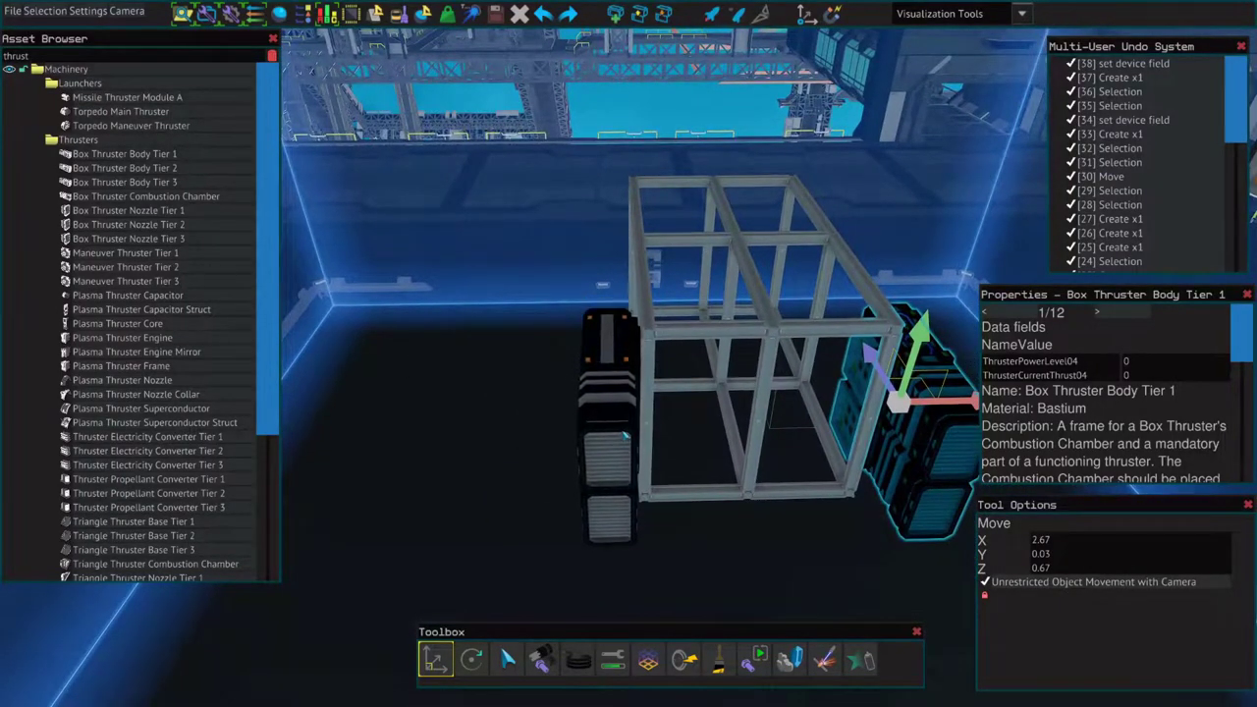
pyautogui.hotkey('ctrl', 'v')
pyautogui.press('w')
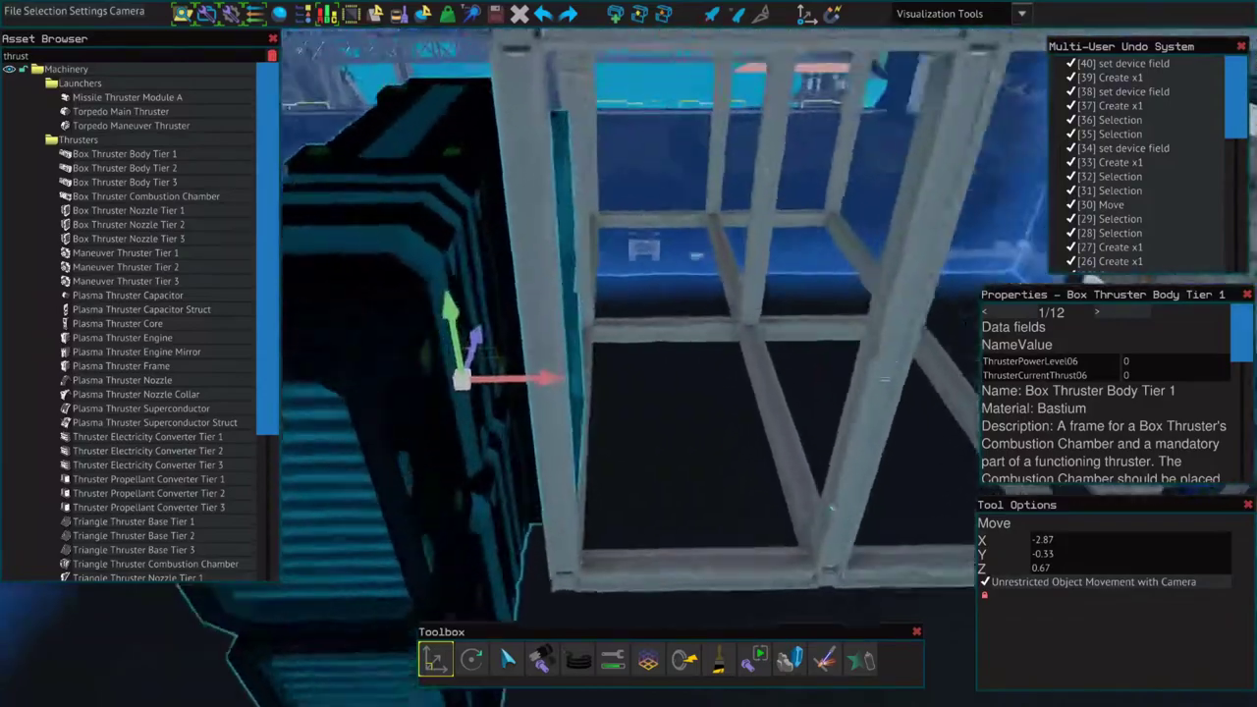
pyautogui.press('a')
pyautogui.press('s')
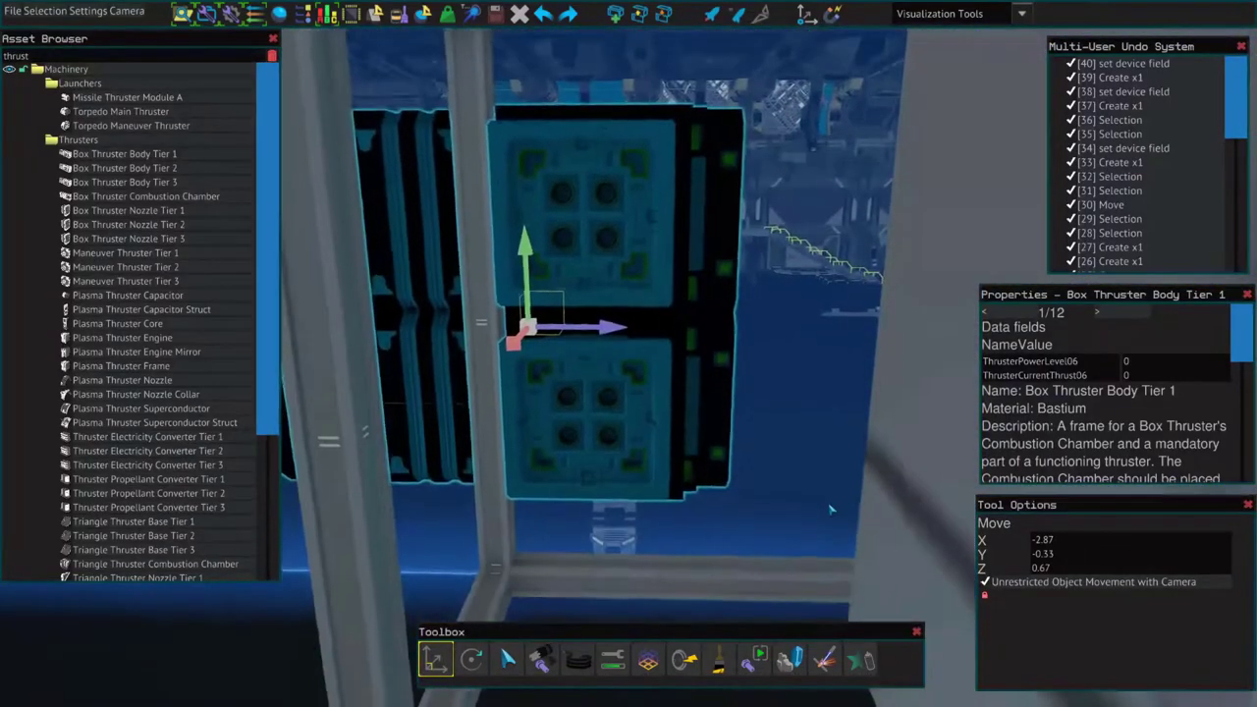
pyautogui.press('d')
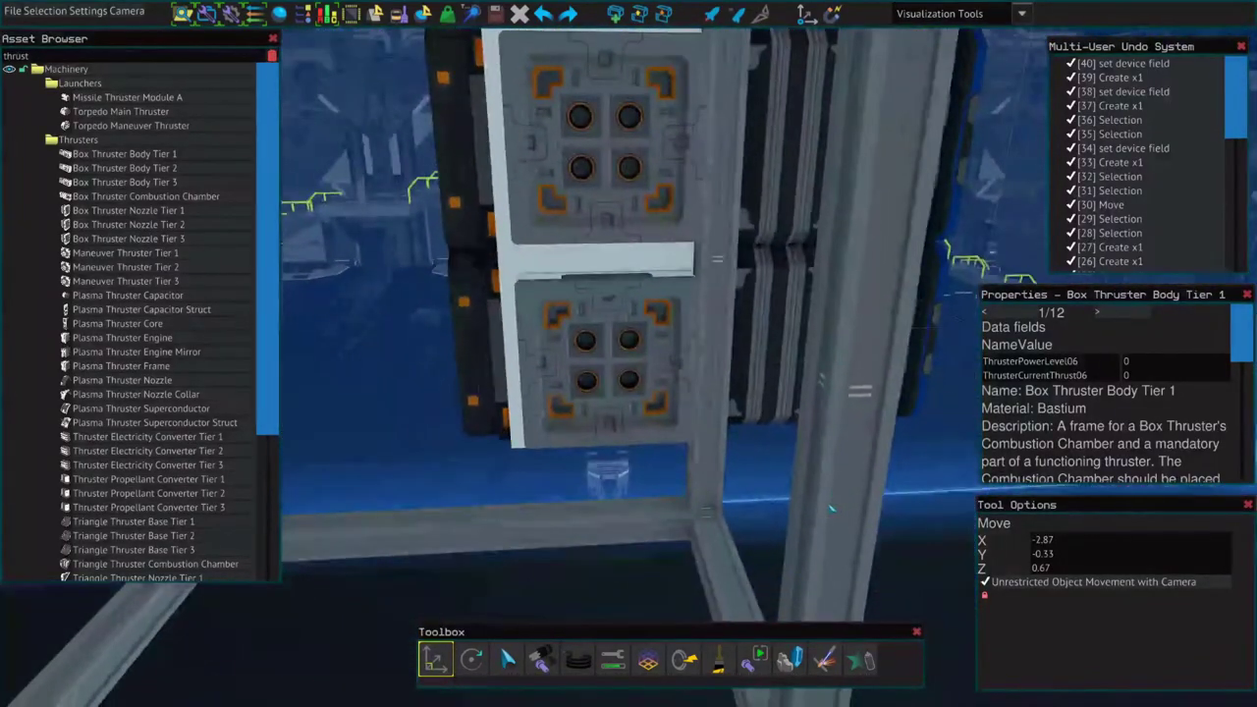
pyautogui.press('d')
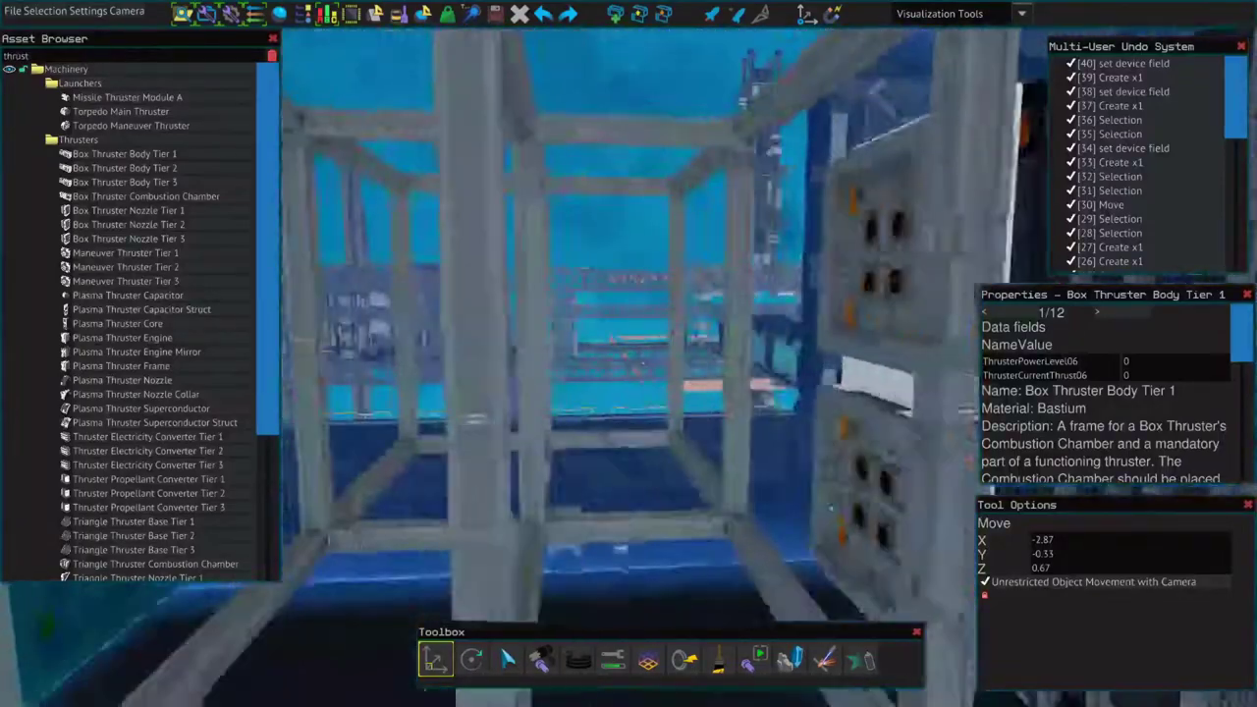
pyautogui.press('s')
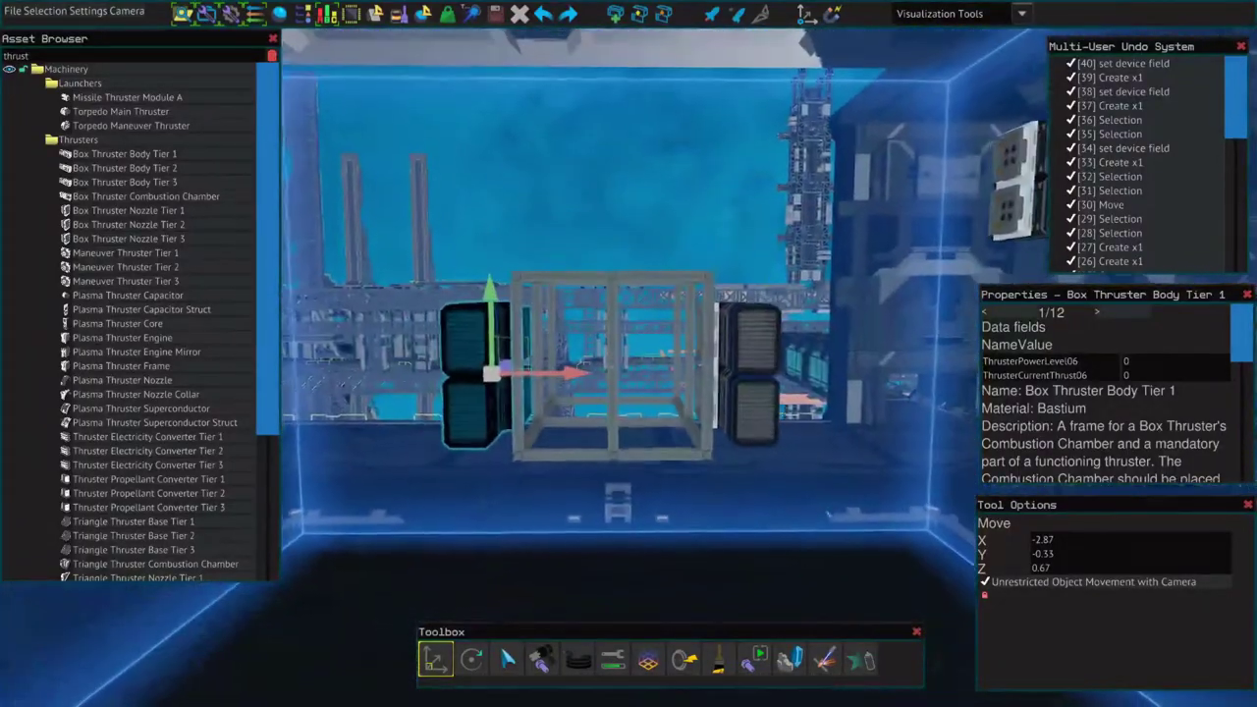
pyautogui.click(787, 587)
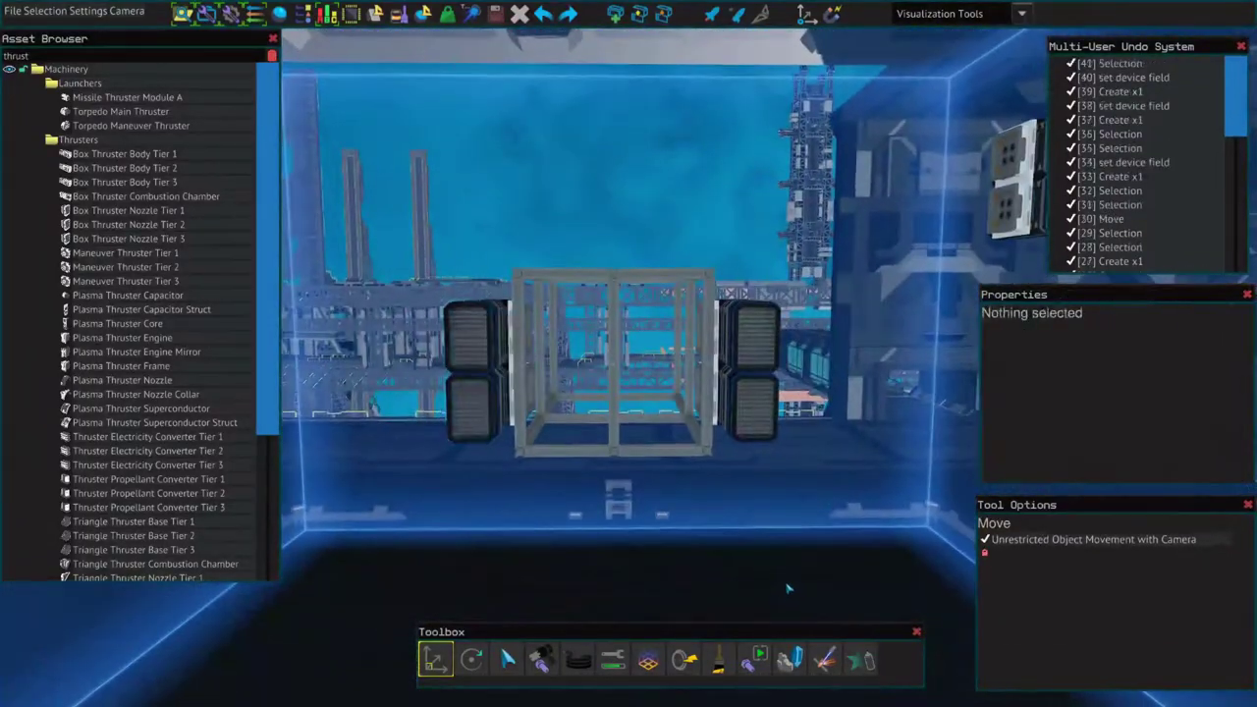
# Step: Bolt the hardpoints of both thruster stacks to the frame's vertical corner beams
pyautogui.press('w')
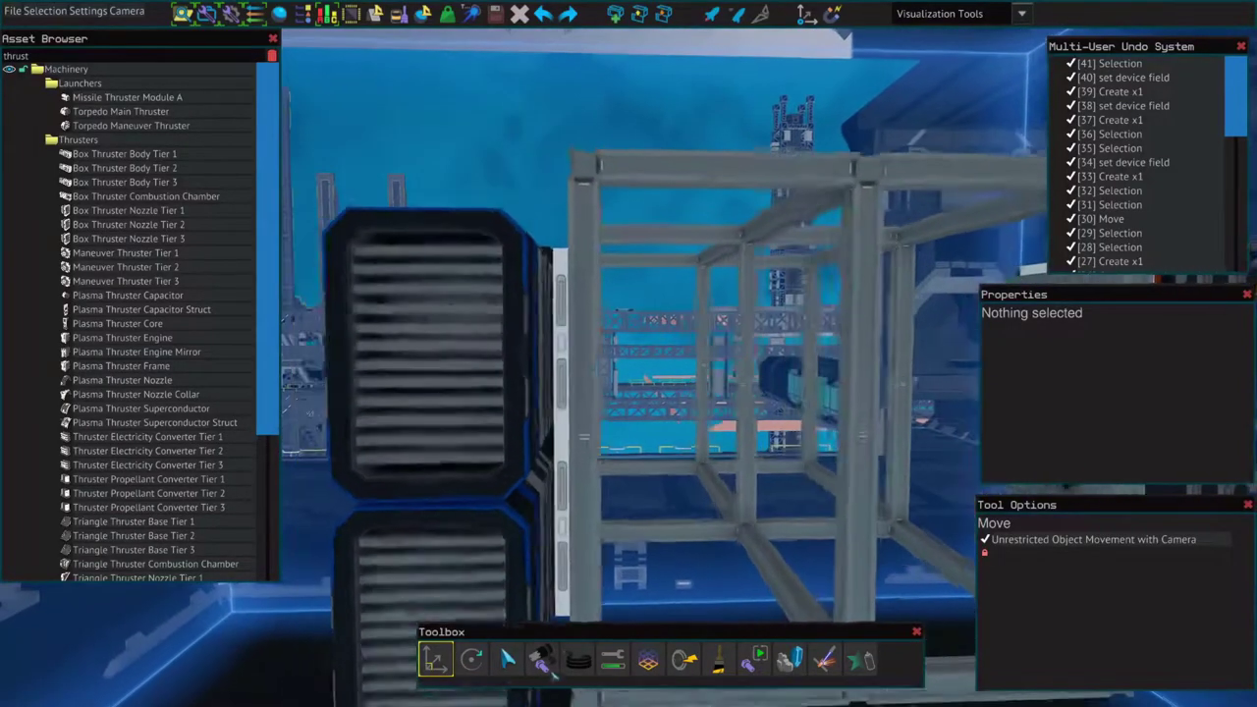
pyautogui.press('4')
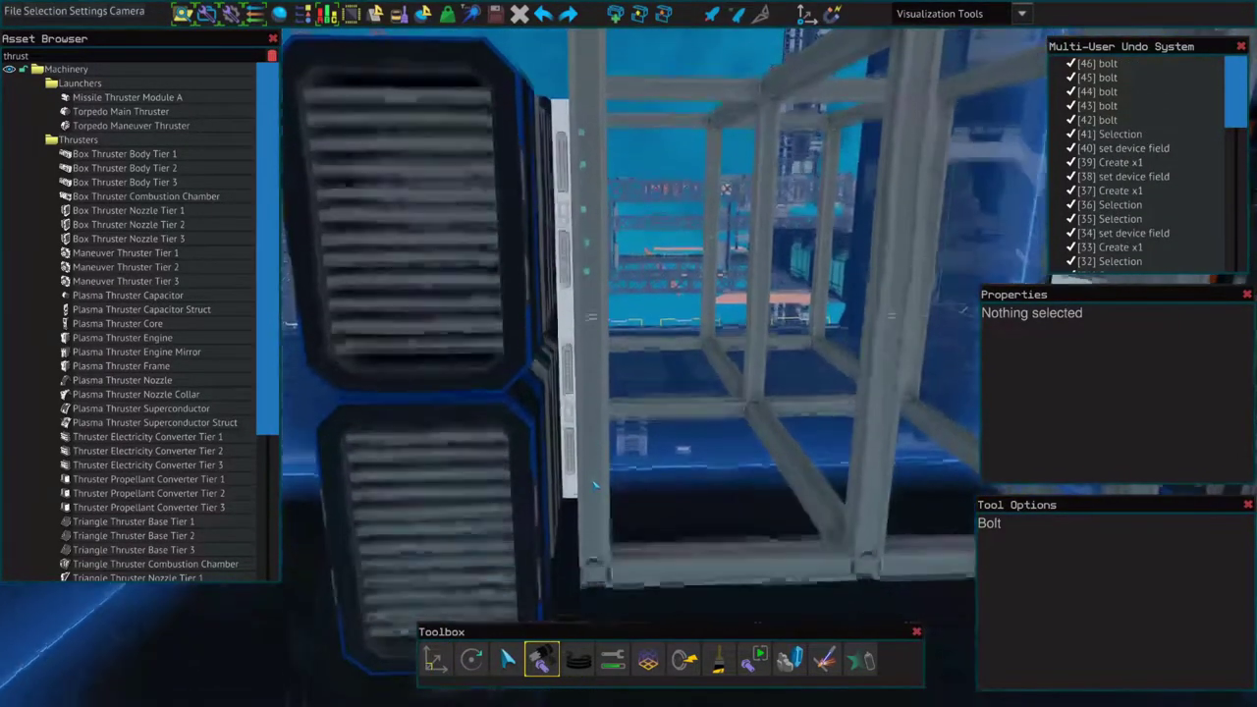
pyautogui.click(589, 437)
pyautogui.press('d')
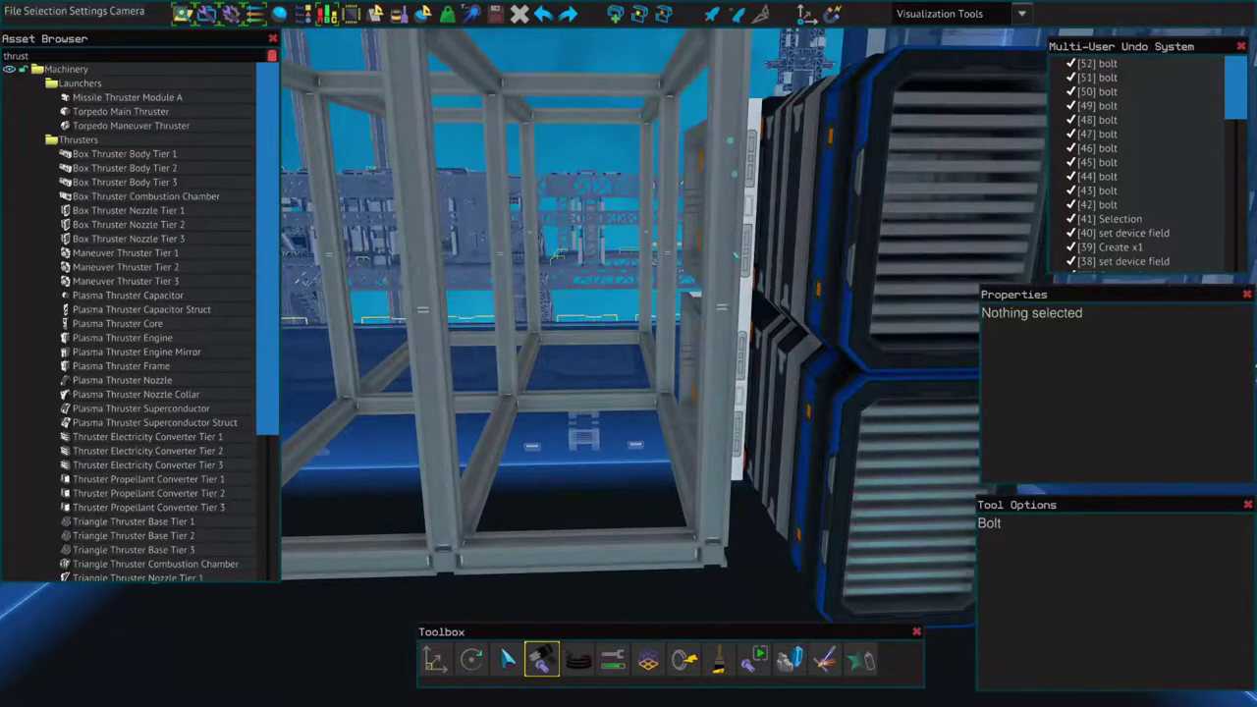
pyautogui.press('s')
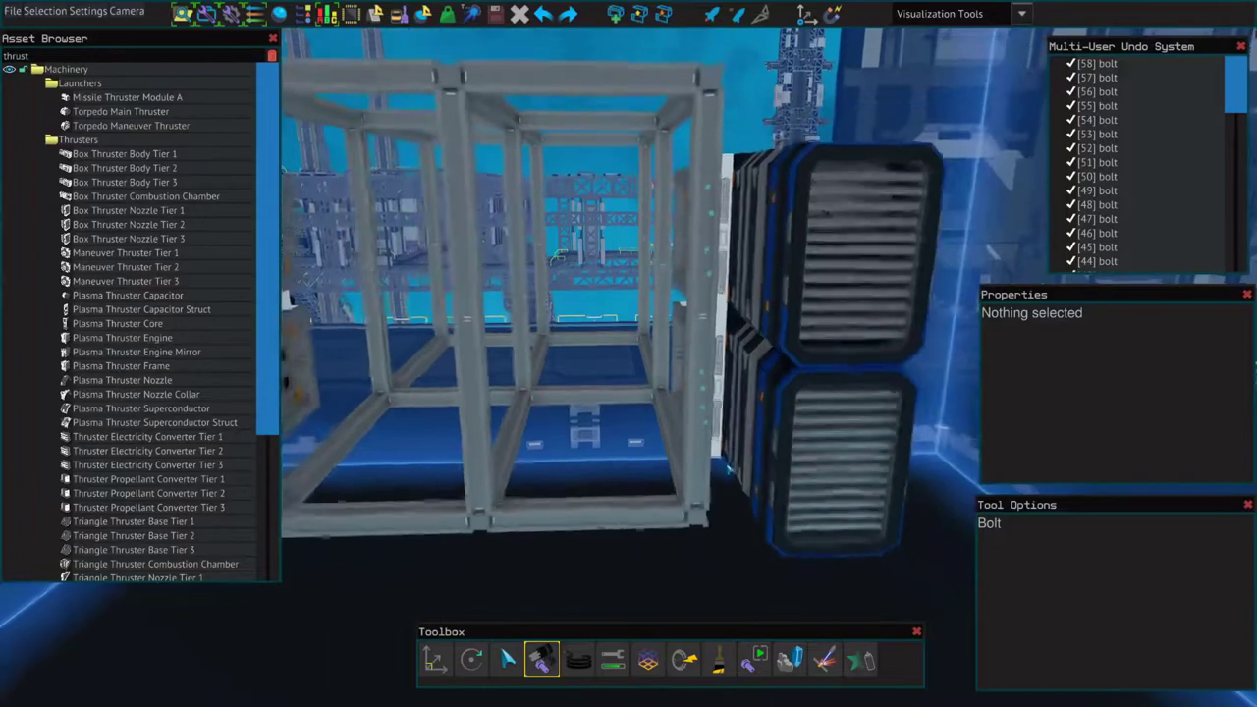
# Step: Delete the leftover original thruster stack that floats away from the frame
pyautogui.press('3')
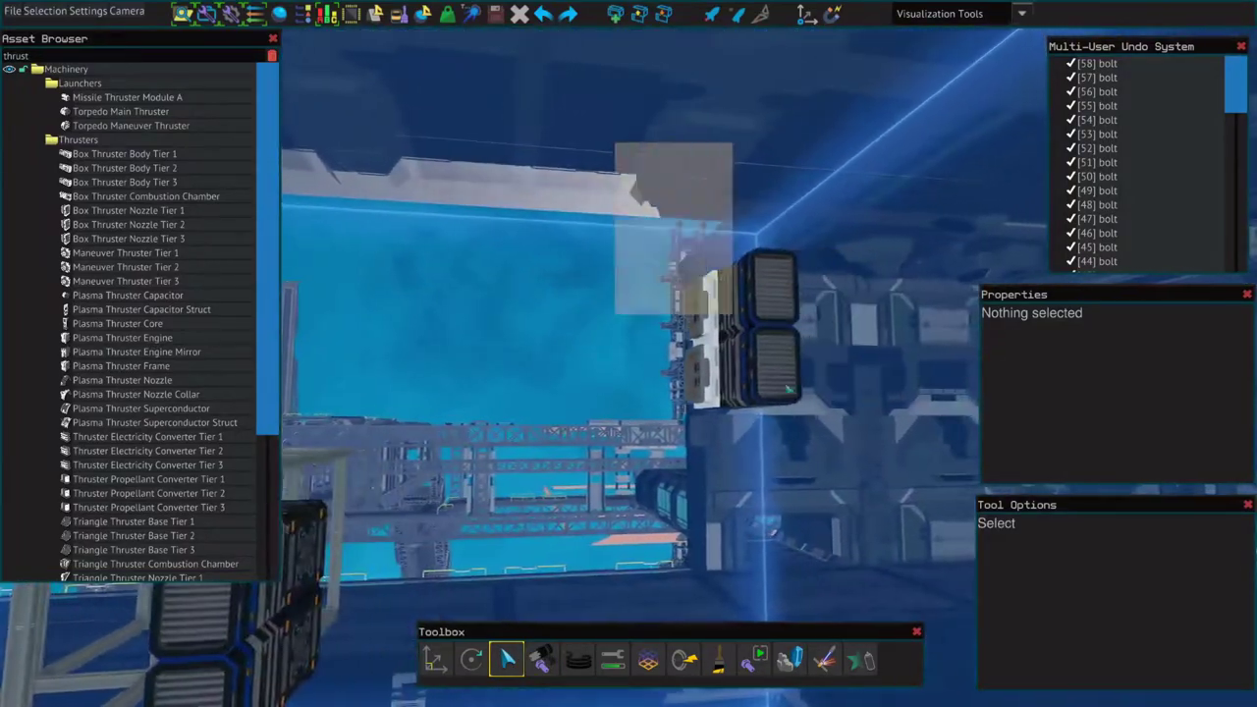
pyautogui.click(746, 354)
pyautogui.press('Delete')
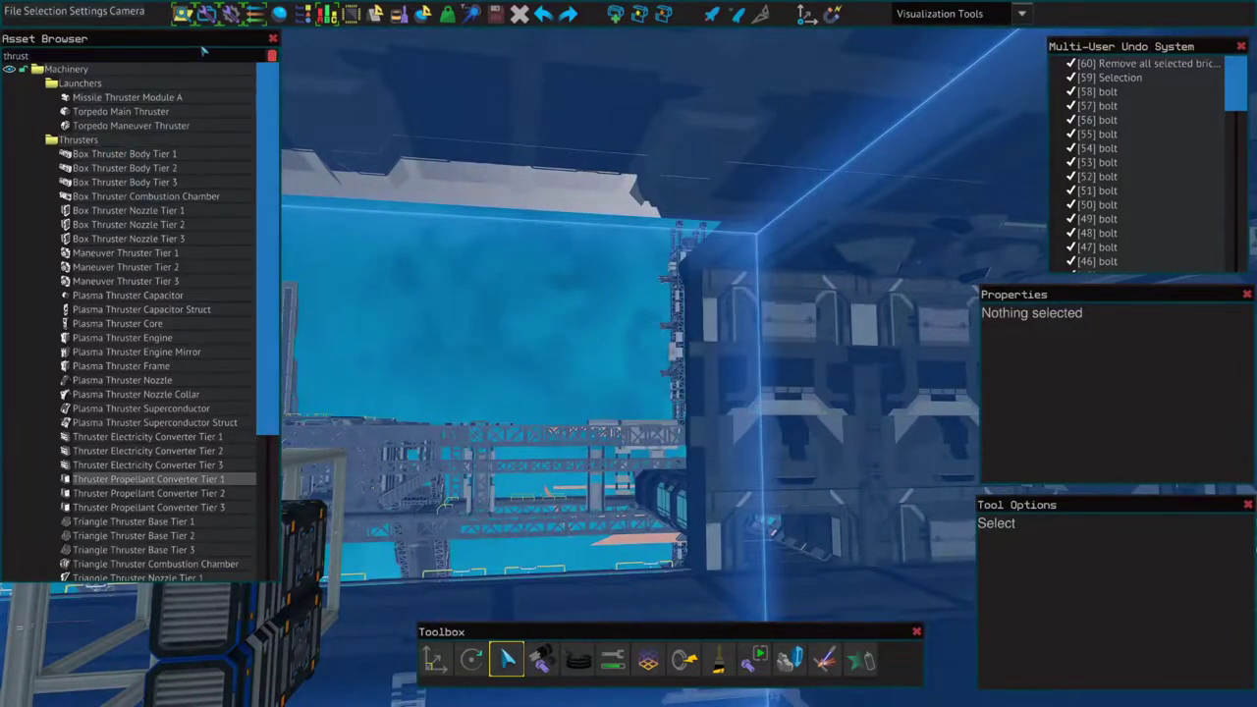
# Step: Place a Device Hardpoint in open space and attach a Maneuver Thruster Tier 1 to it
pyautogui.click(272, 56)
pyautogui.write('hard')
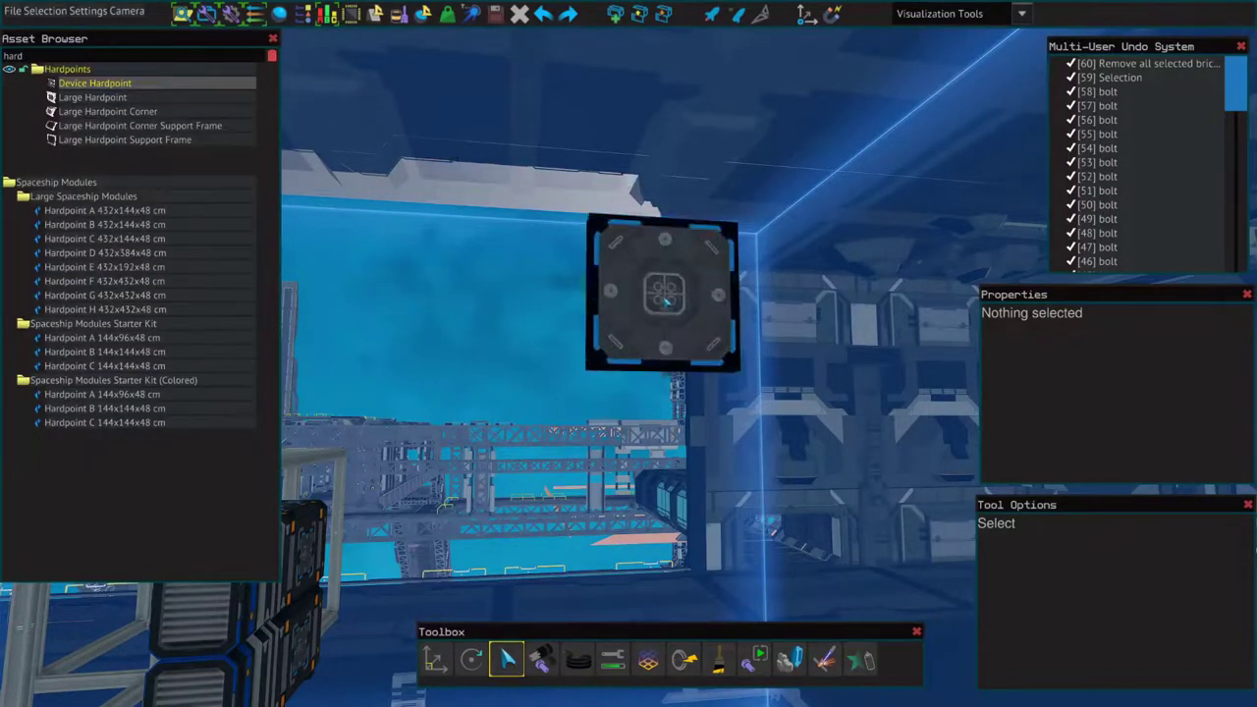
pyautogui.click(671, 318)
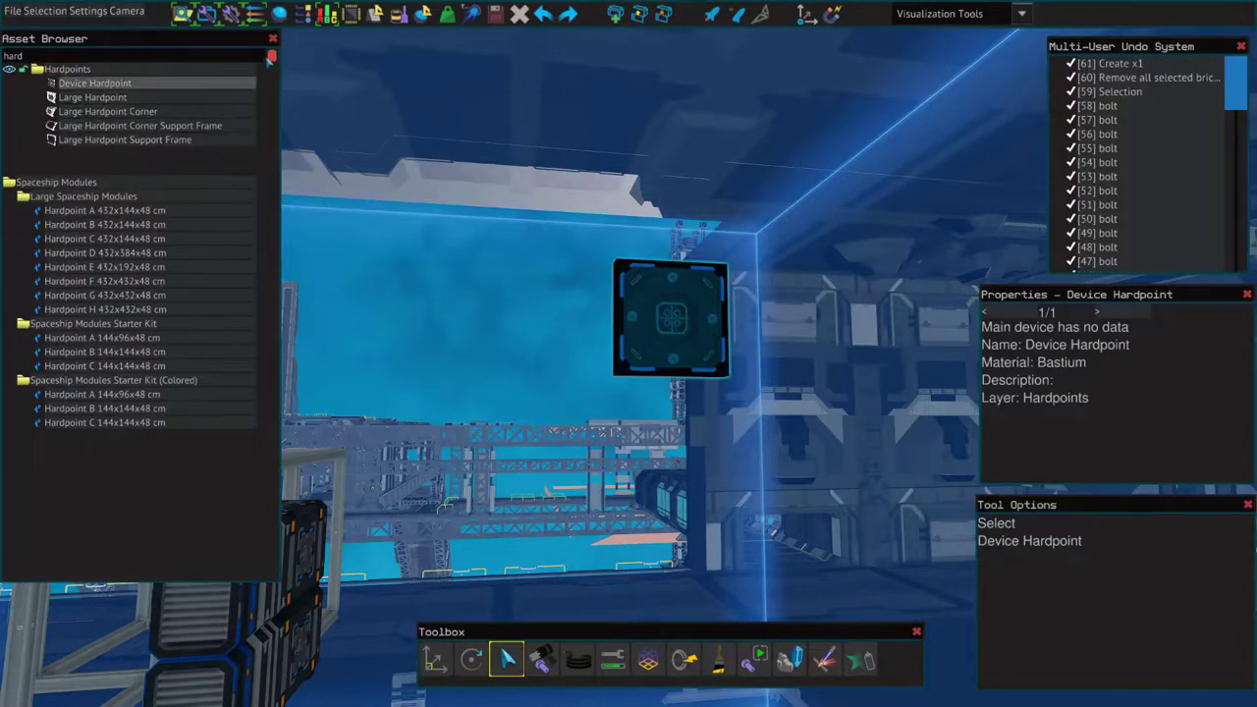
pyautogui.click(273, 56)
pyautogui.write('man')
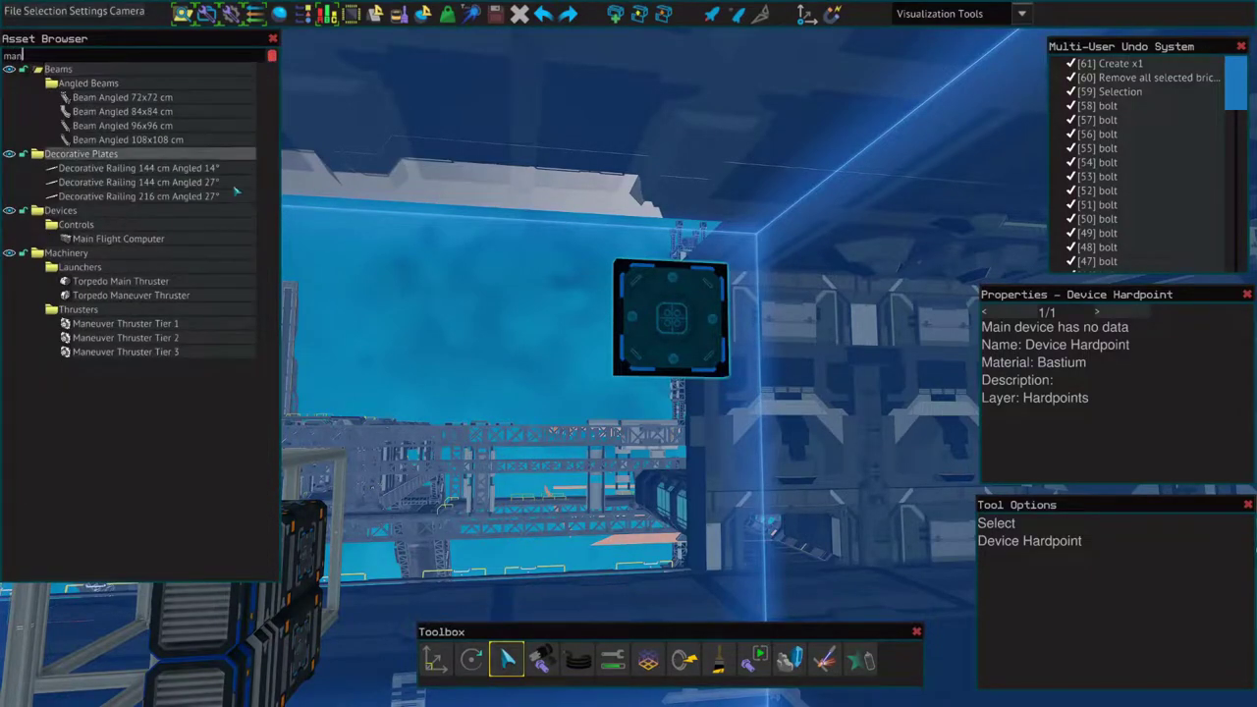
pyautogui.click(673, 324)
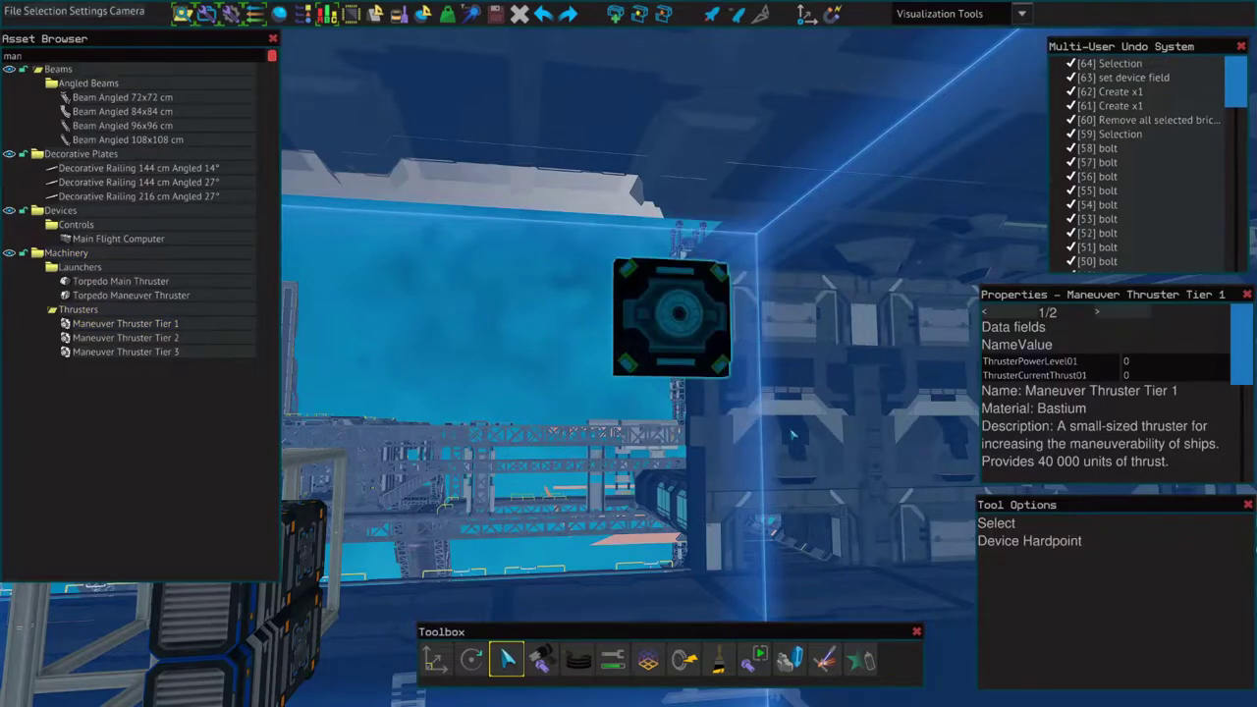
# Step: Place copies of the maneuver thruster and its hardpoint on the frame's upper side beams above both box thruster stacks
pyautogui.press('s')
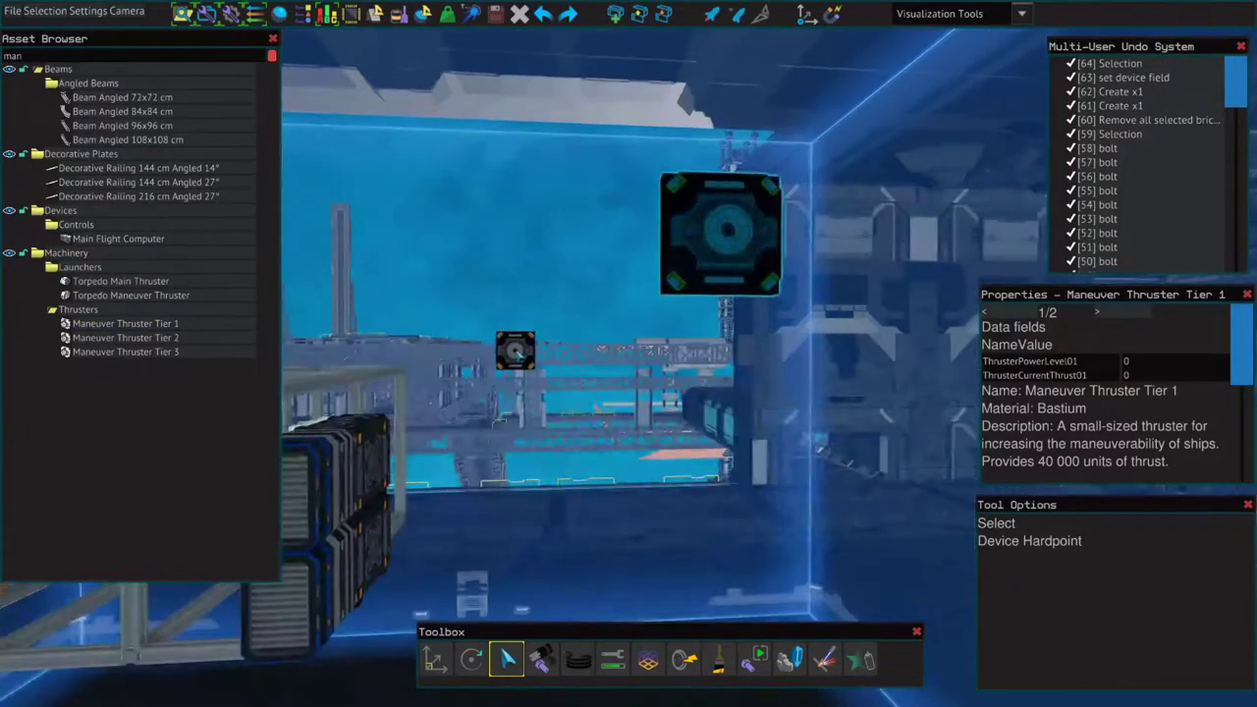
pyautogui.press('d')
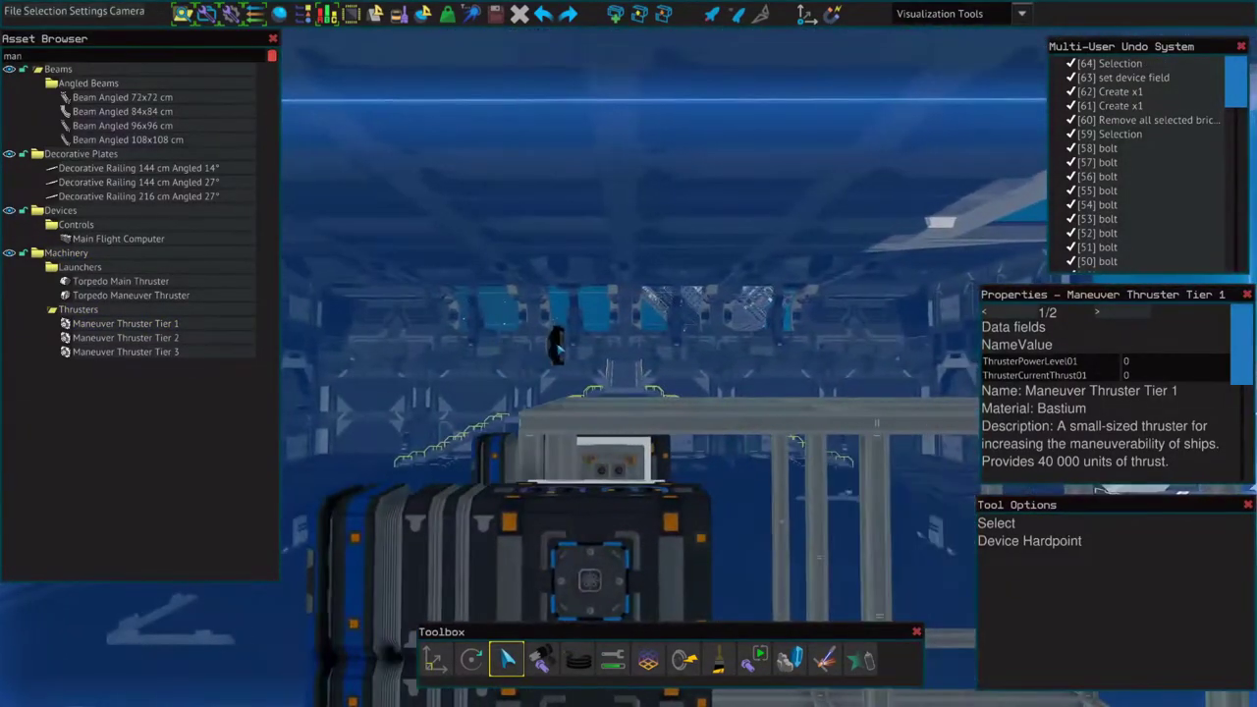
pyautogui.press('w')
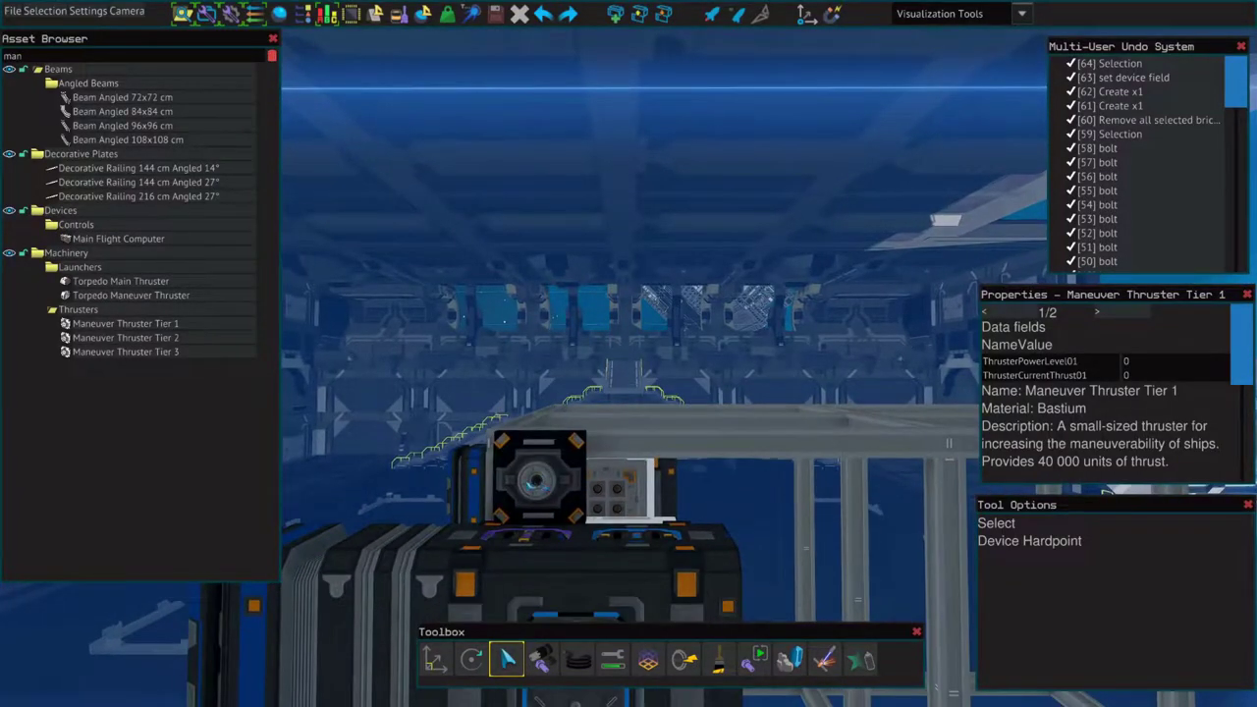
pyautogui.click(524, 488)
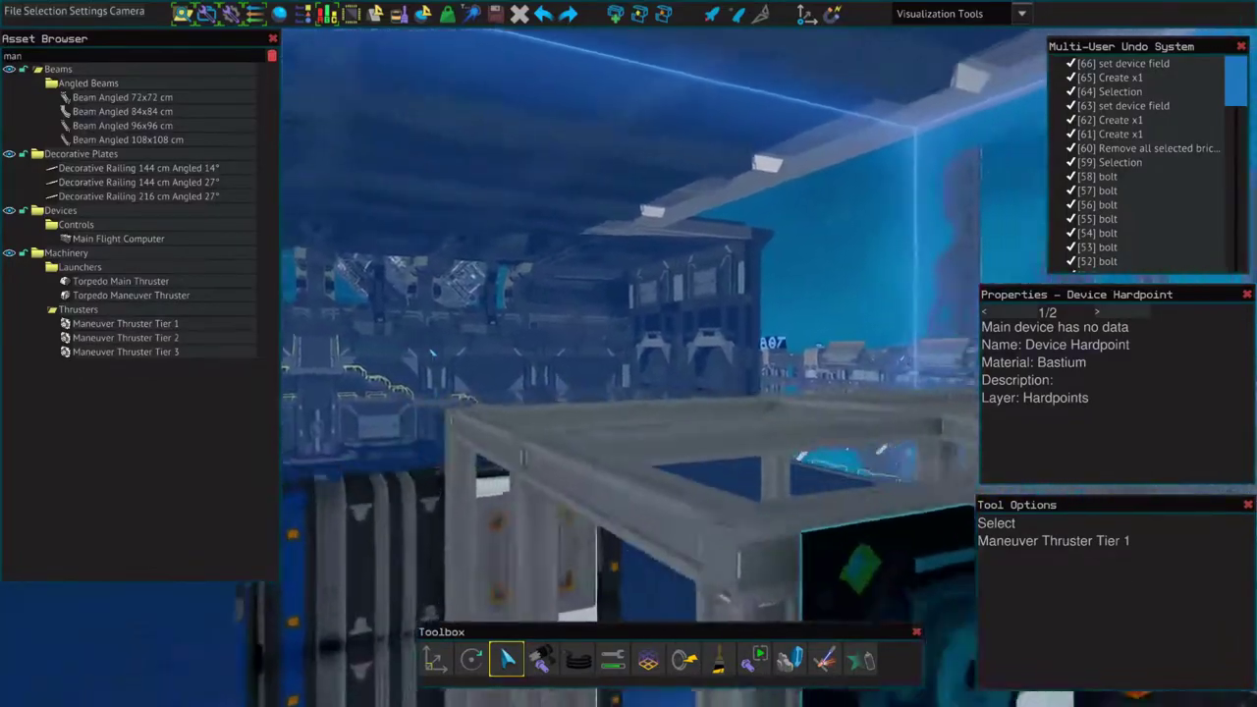
pyautogui.press('w')
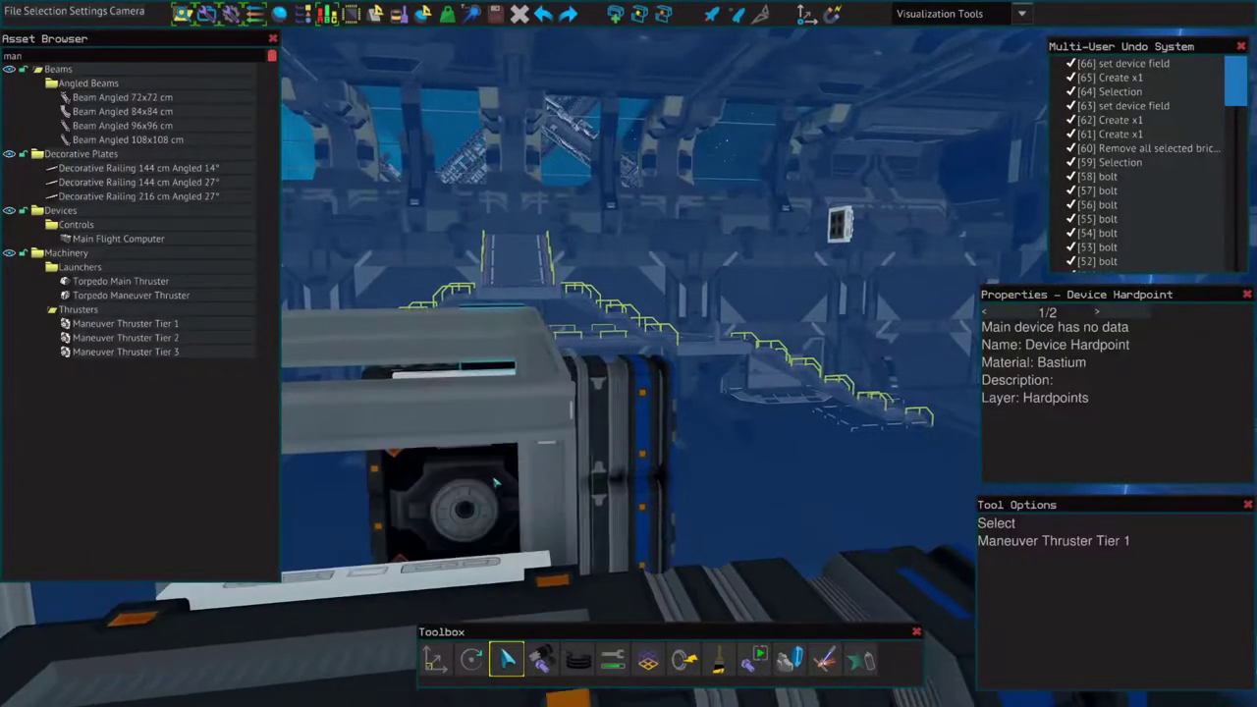
# Step: Place a maneuver thruster copy at the frame's upper side corner away from the box thrusters and adjust its position
pyautogui.press('w')
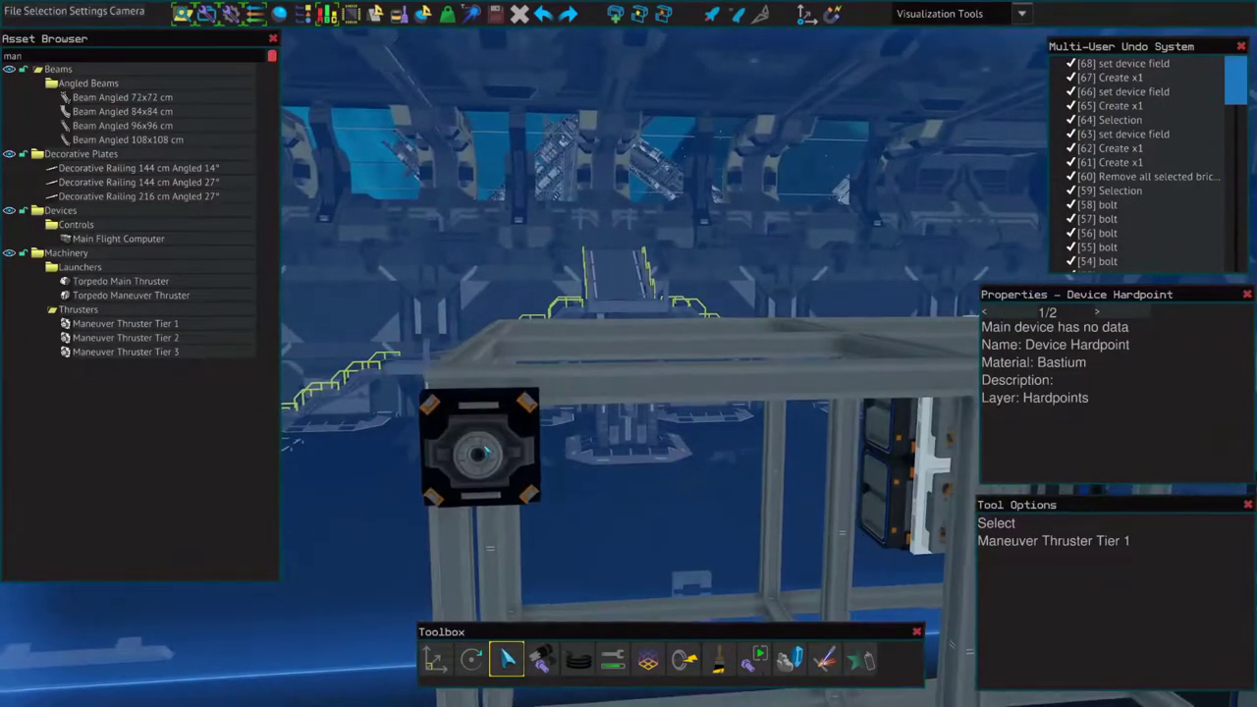
pyautogui.press('w')
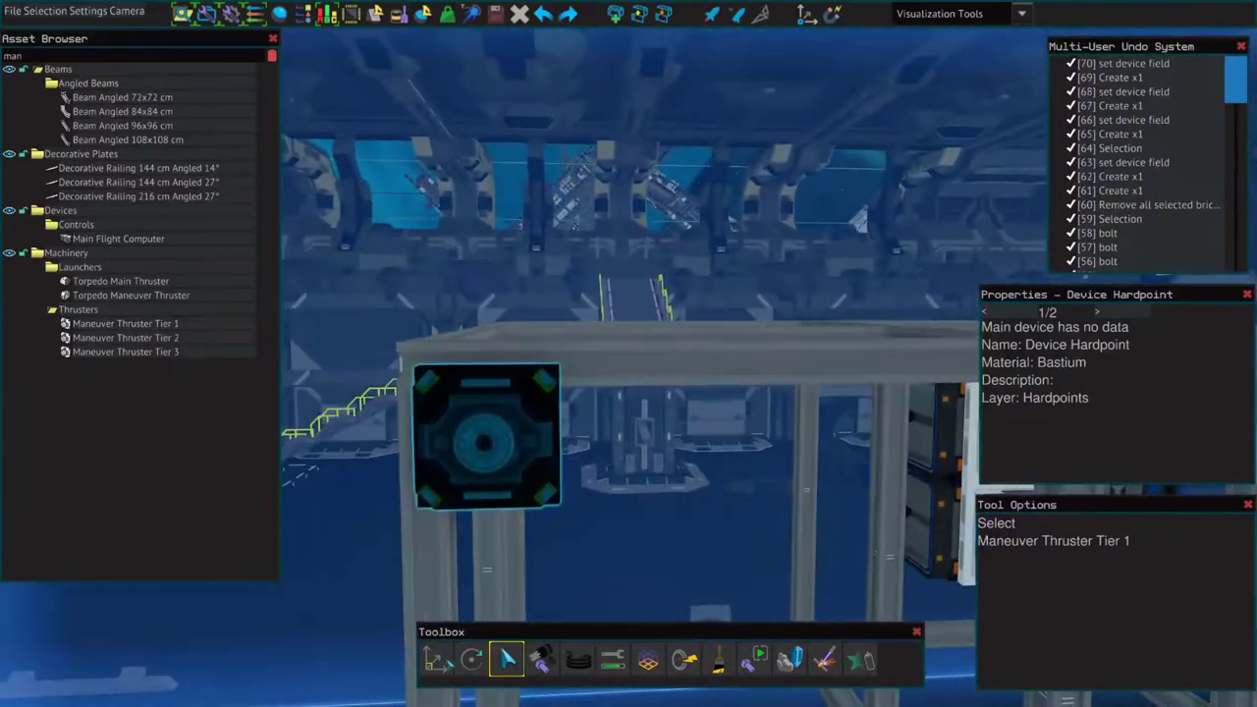
pyautogui.press('m')
pyautogui.press('Escape')
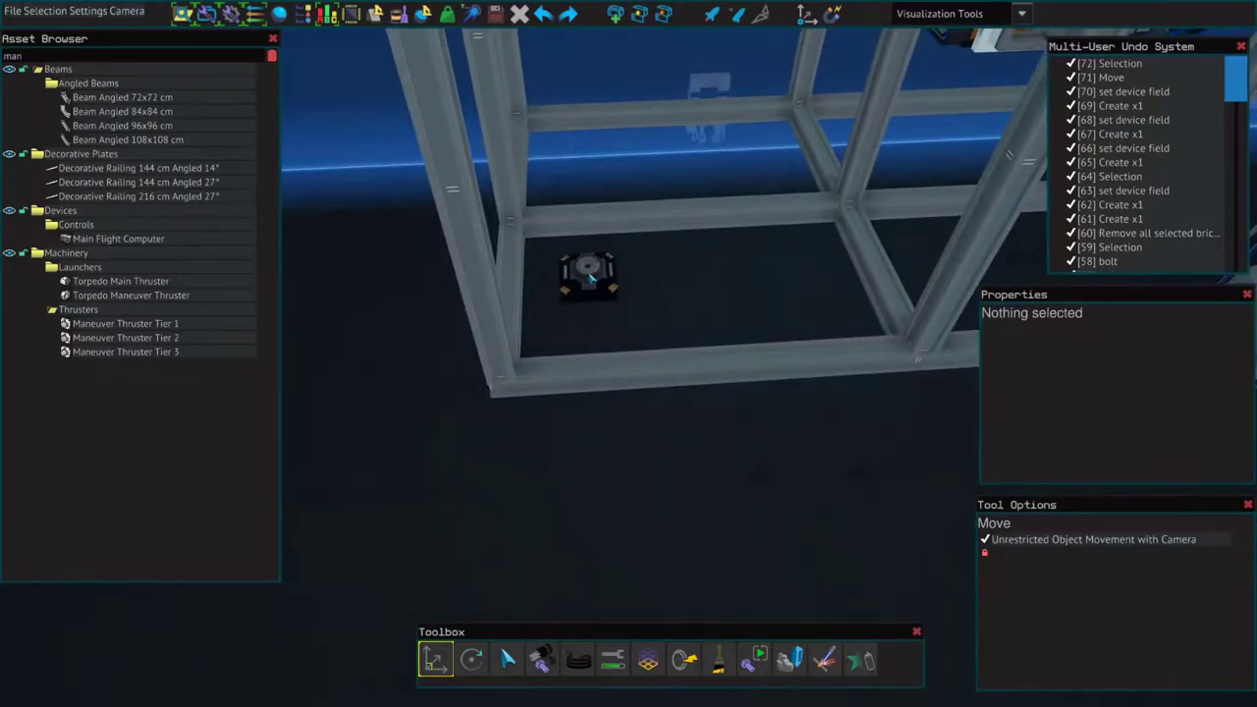
# Step: Place another maneuver thruster copy at the lower corner of the same frame end and adjust its position
pyautogui.press('w')
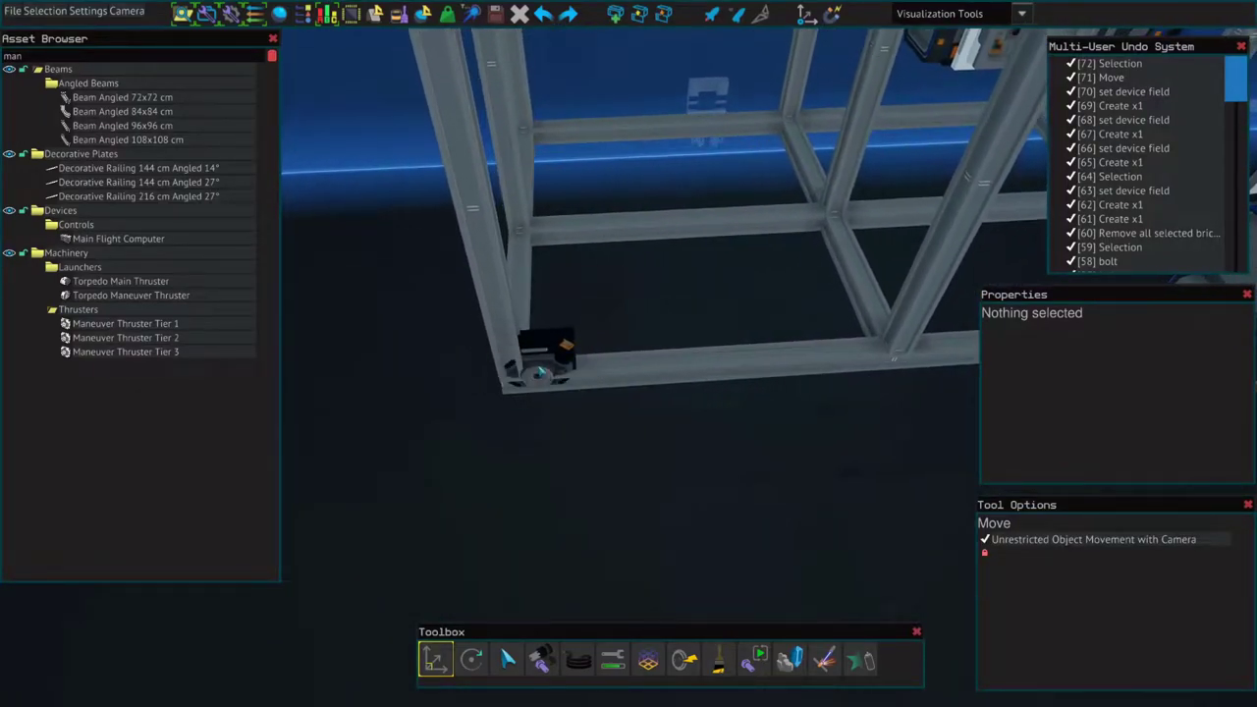
pyautogui.click(546, 367)
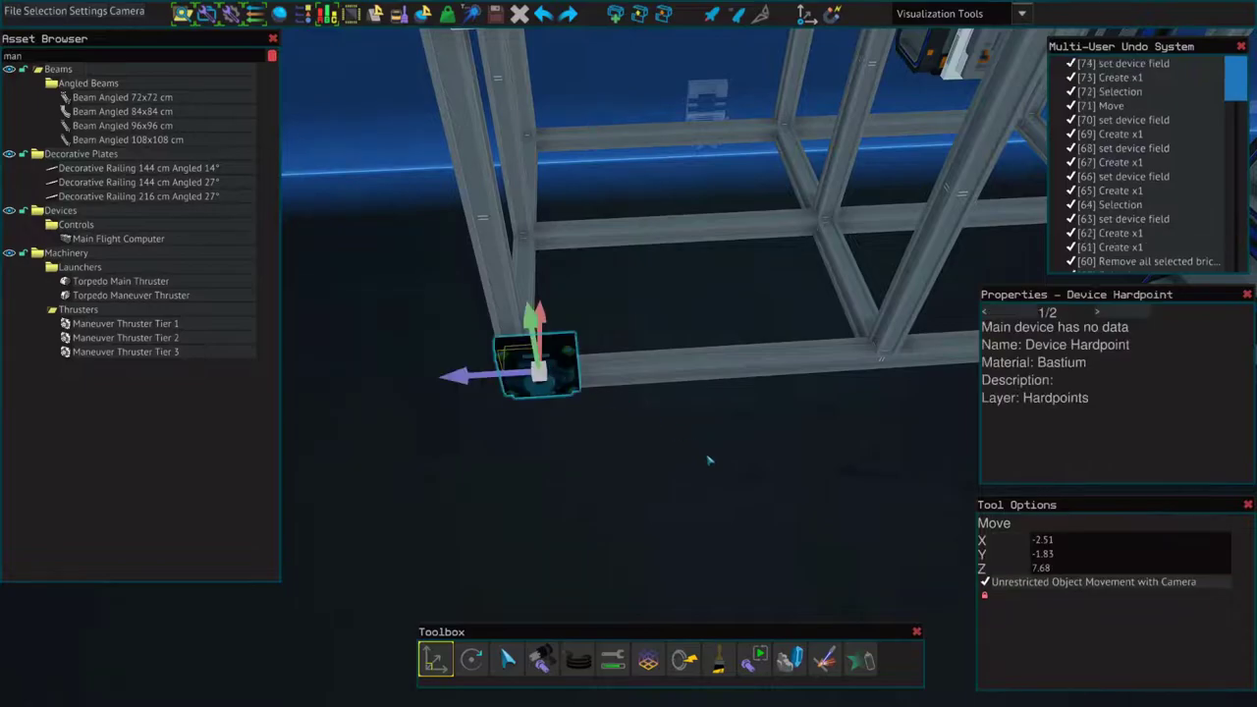
pyautogui.press('s')
pyautogui.press('a')
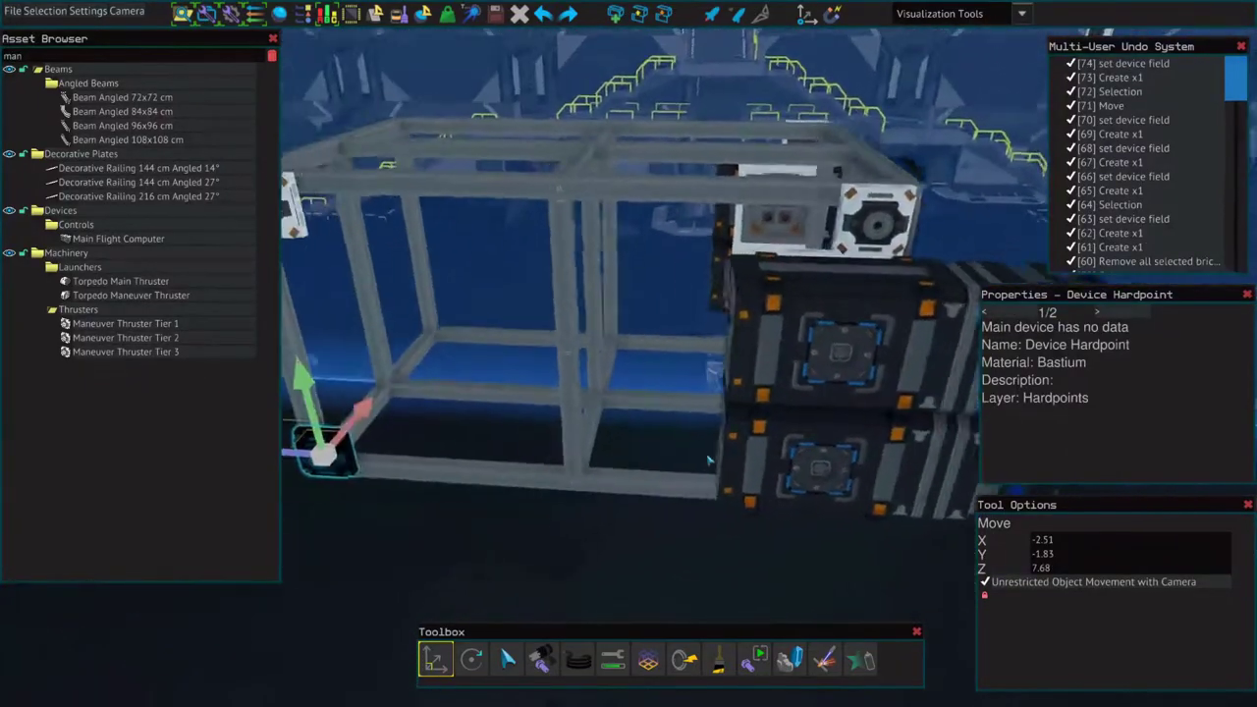
pyautogui.click(533, 540)
# Step: Place a maneuver thruster copy on the side of the lower beam directly beneath the box thruster stack
pyautogui.press('w')
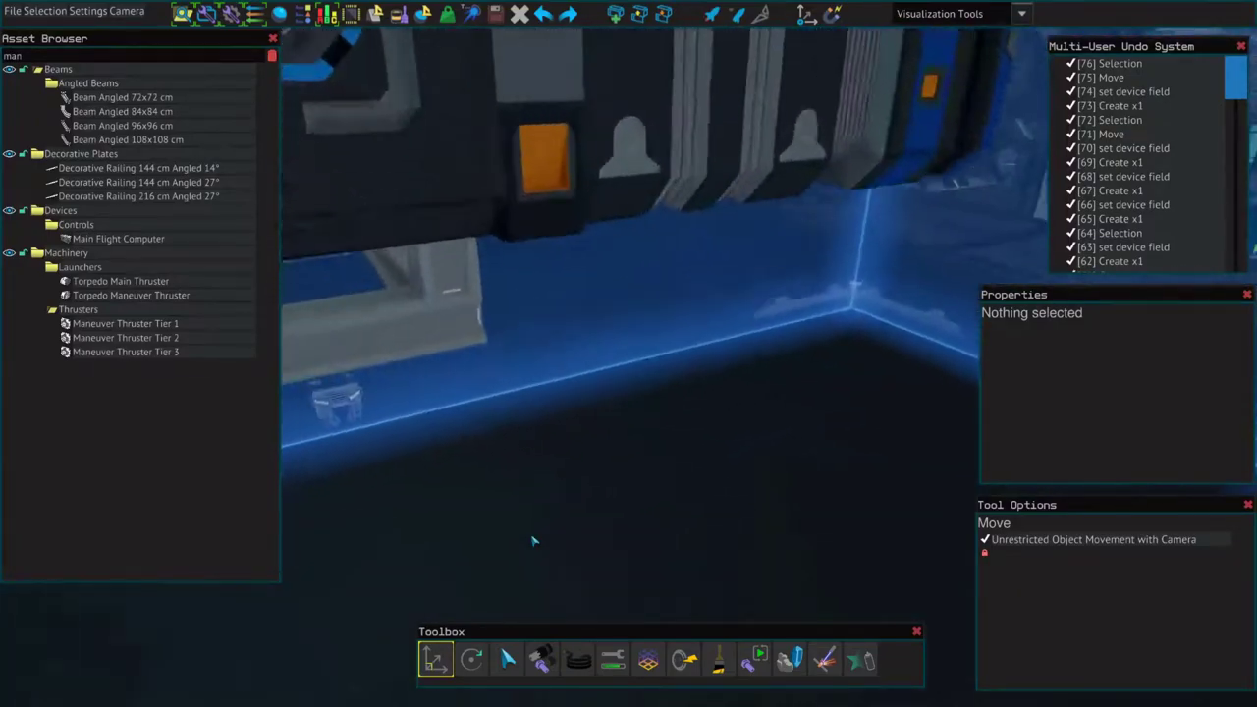
pyautogui.press('s')
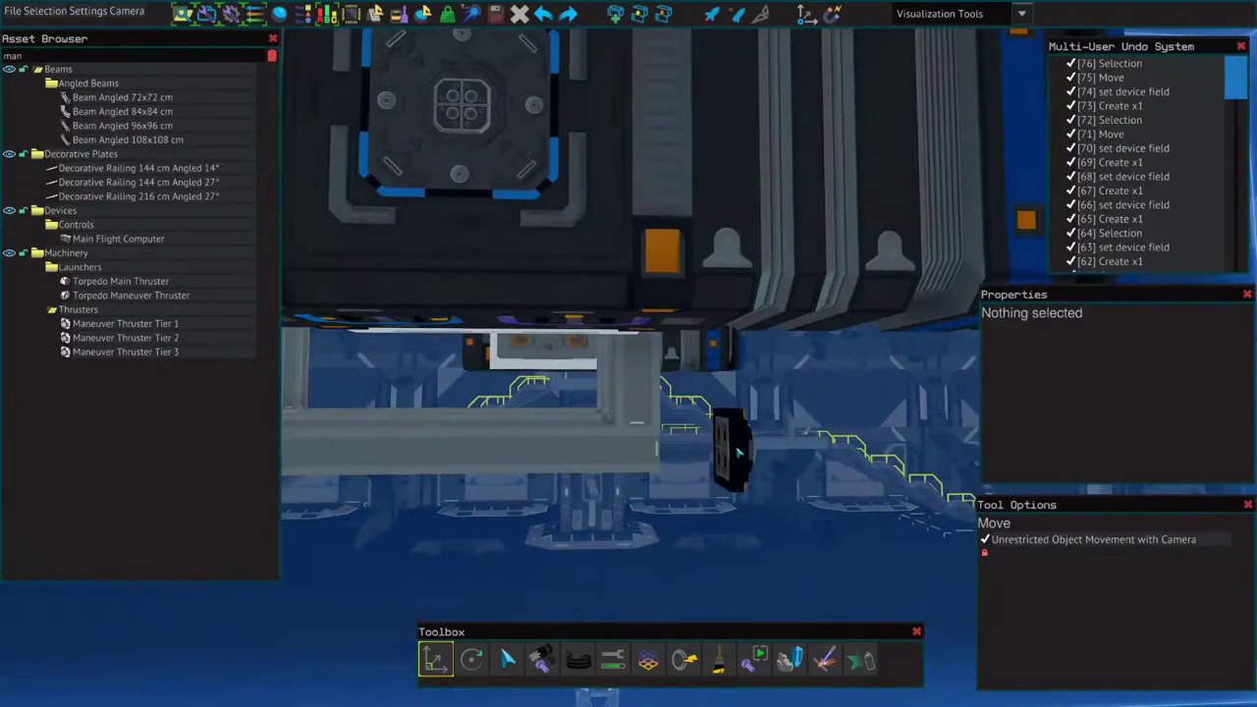
pyautogui.press('d')
pyautogui.press('w')
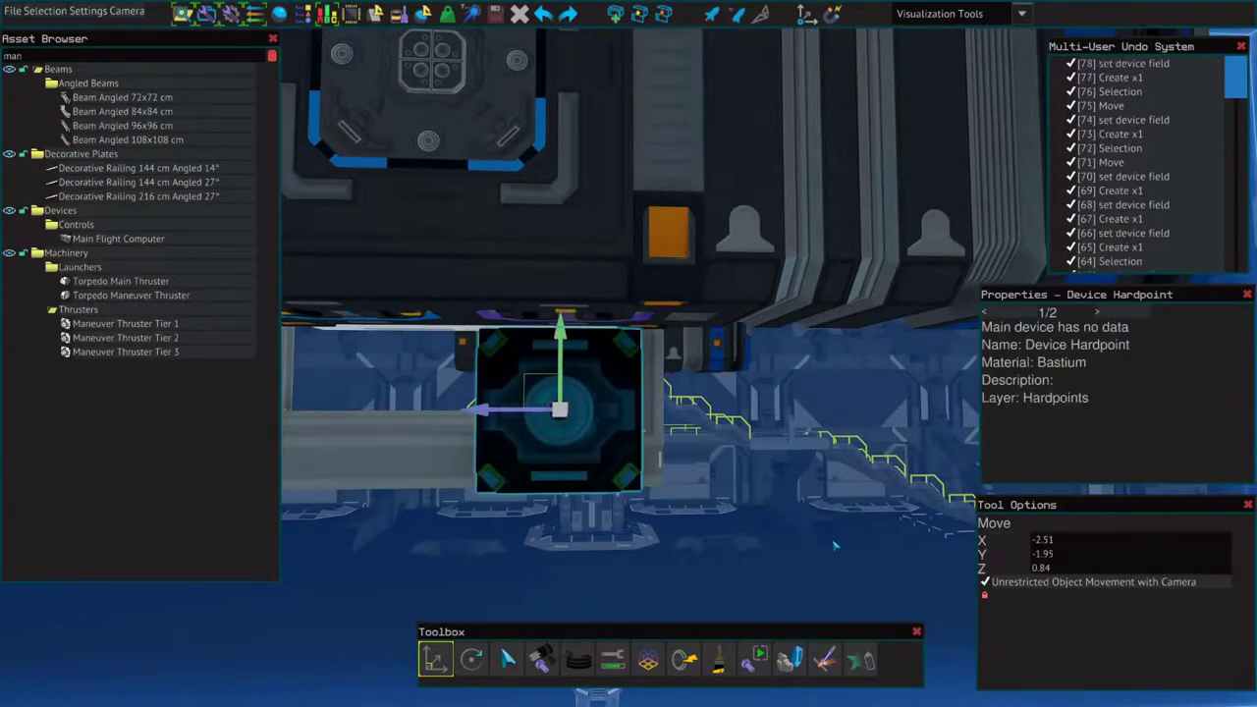
# Step: Select the two lower side maneuver thrusters with their hardpoints, at both ends of the frame, and duplicate the pair
pyautogui.press('w')
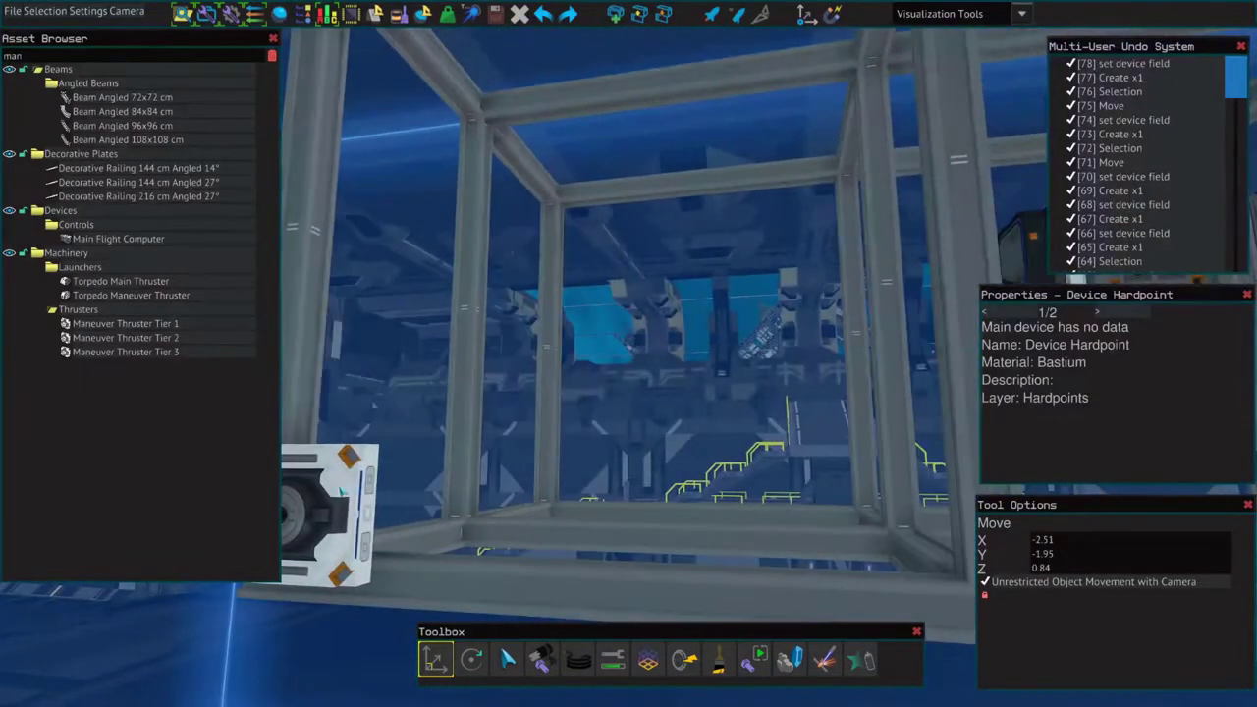
pyautogui.press('w')
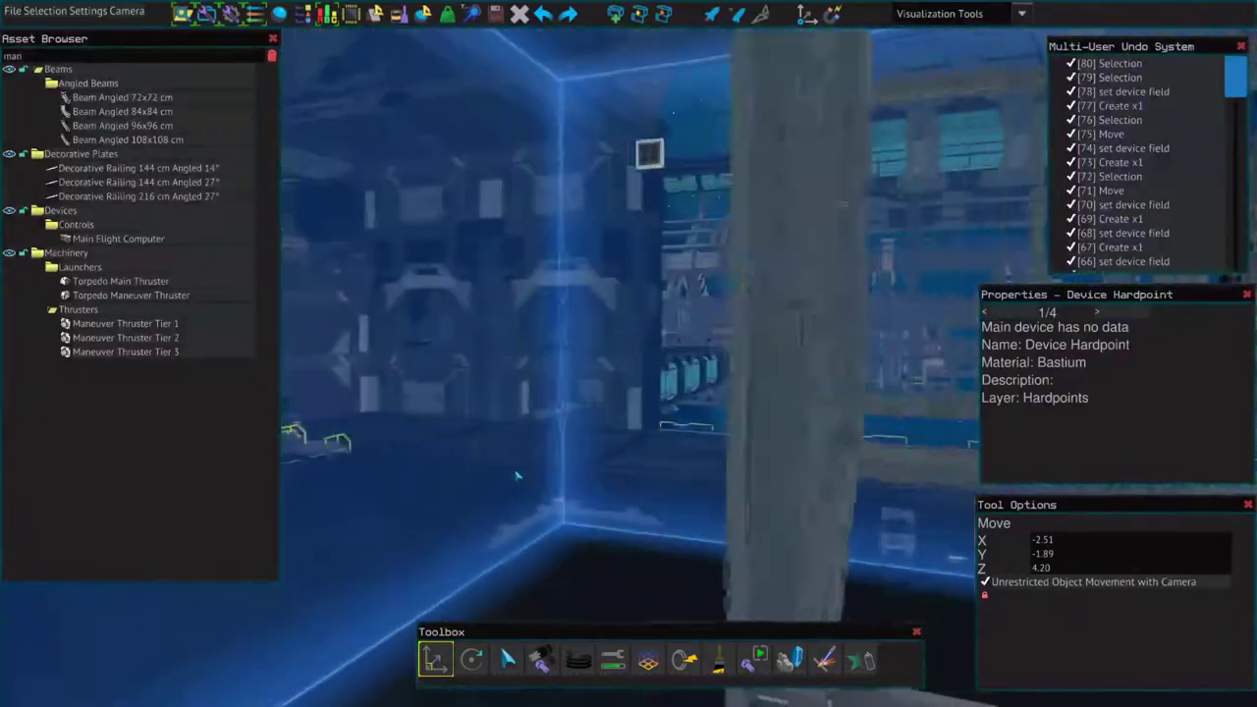
pyautogui.press('w')
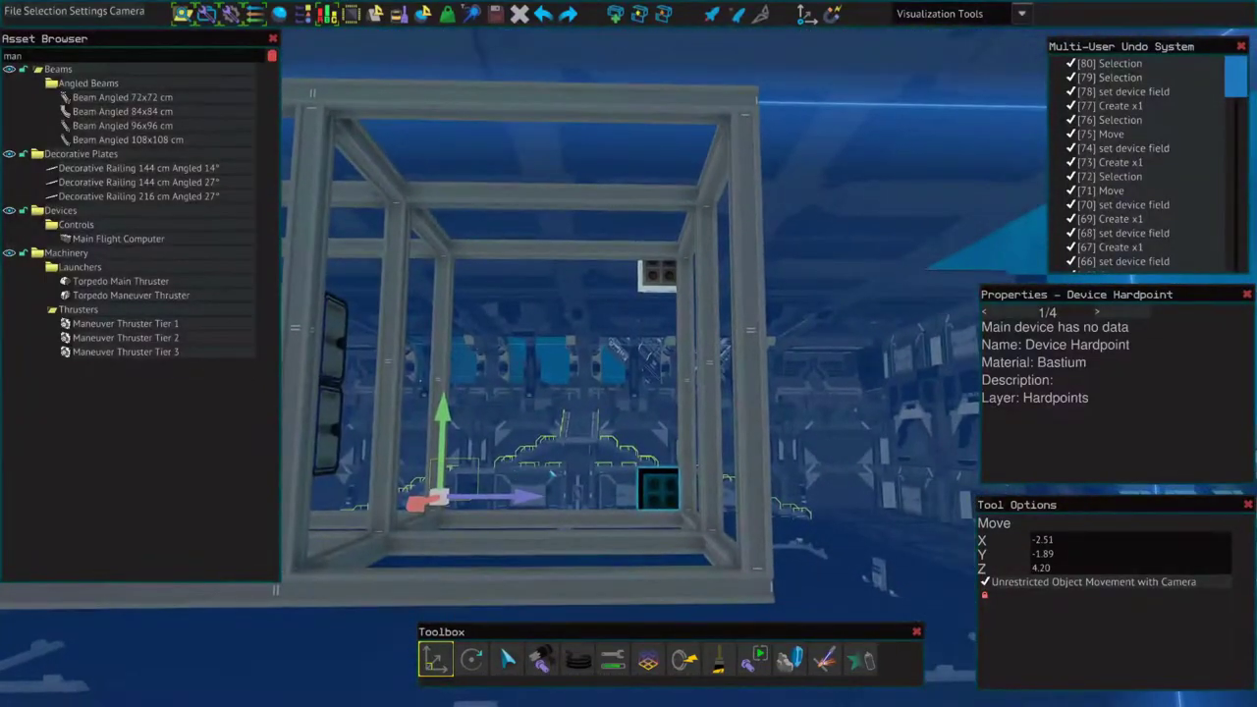
pyautogui.press('r')
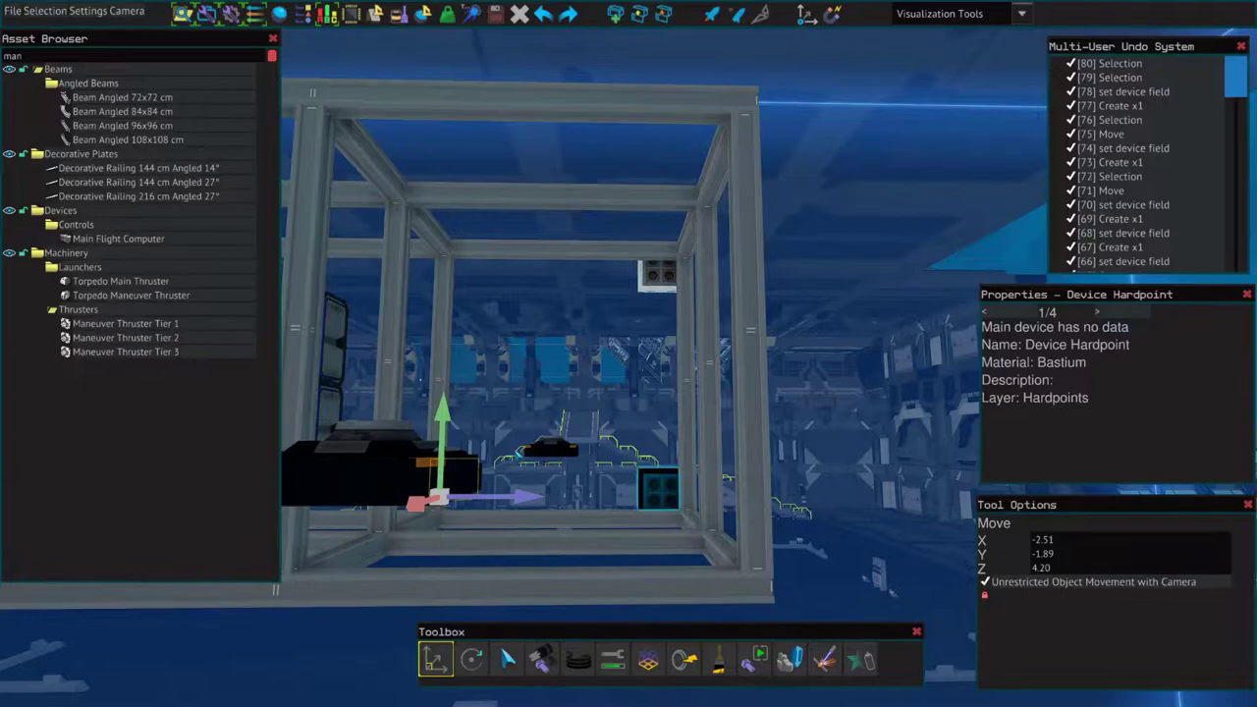
pyautogui.press('d')
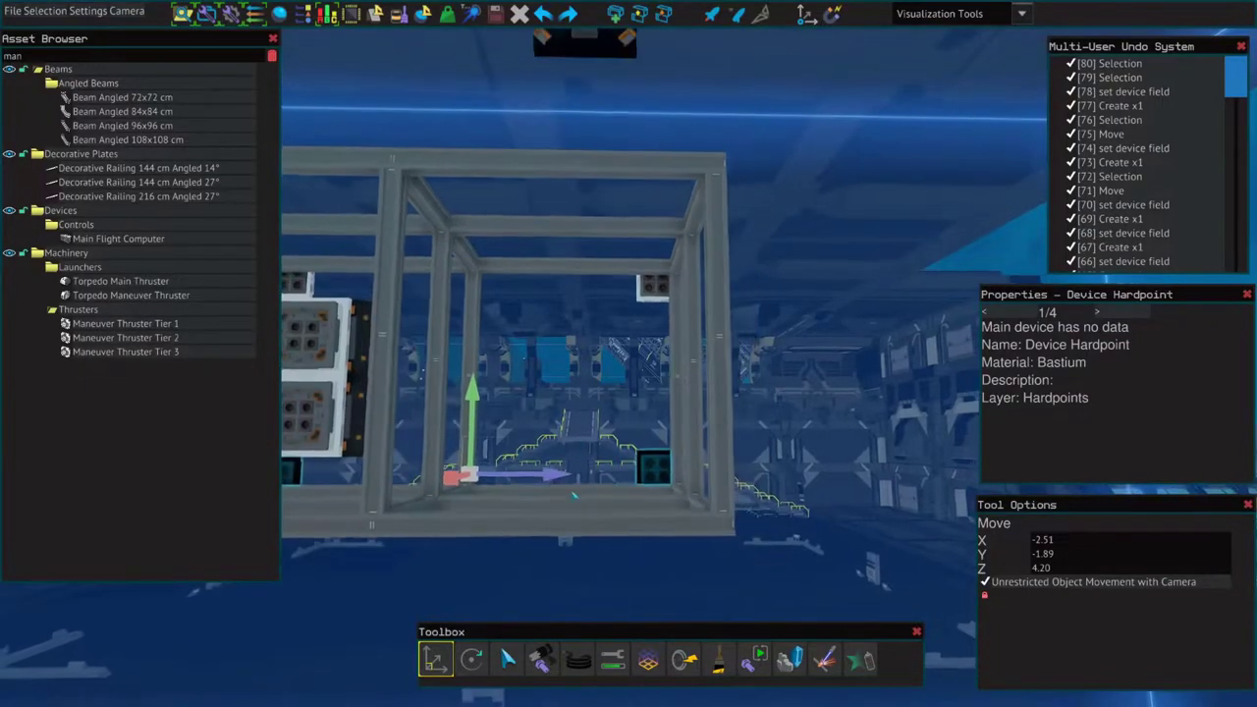
pyautogui.press('d')
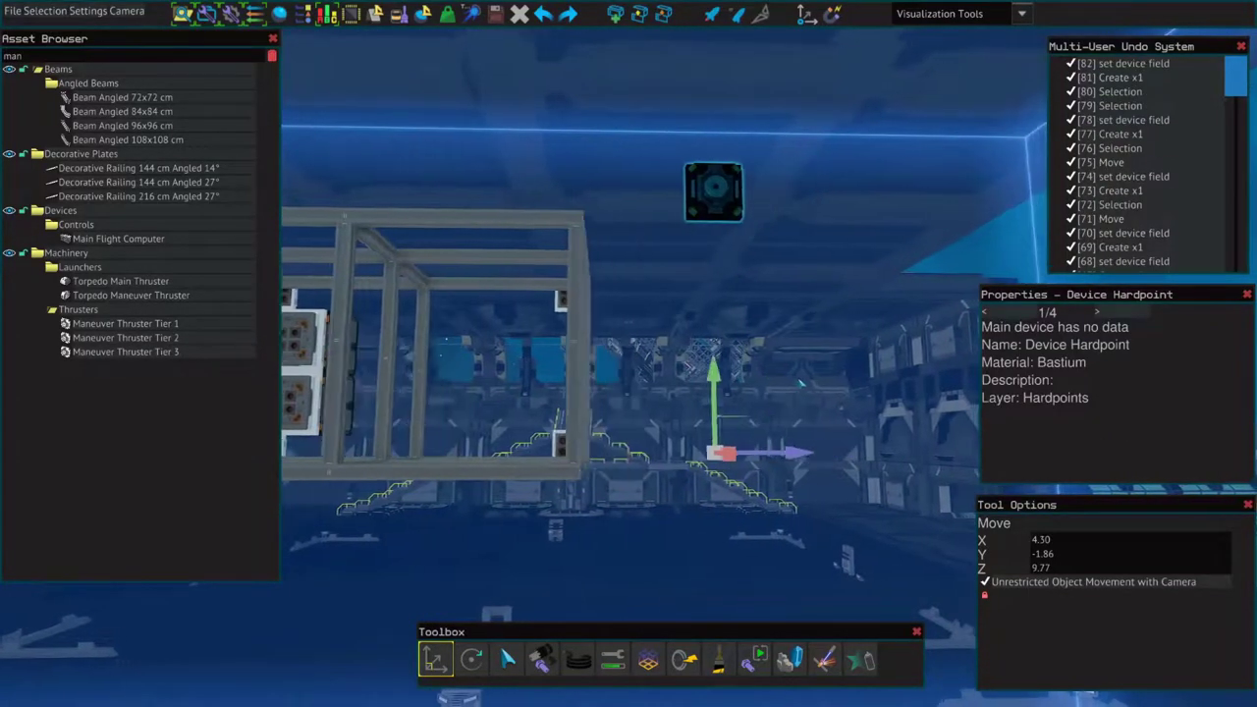
# Step: Rotate the copied thruster pair and place it on the lower beam of the frame's opposite side
pyautogui.press('a')
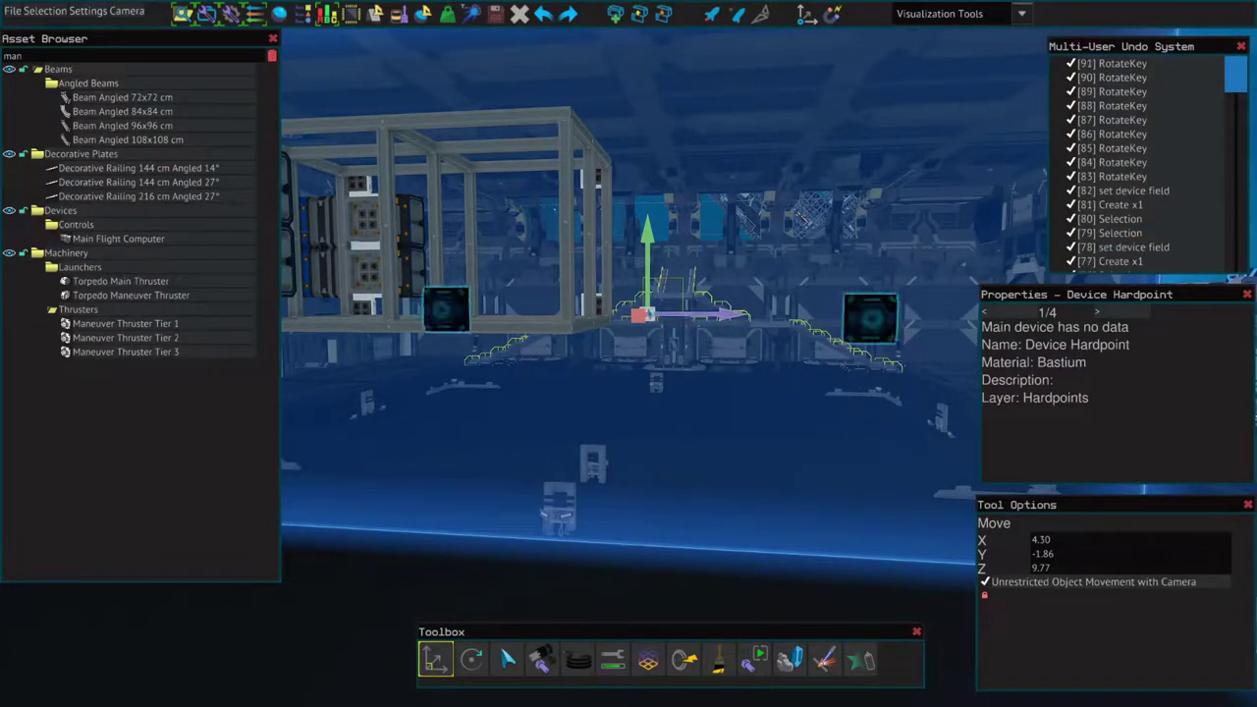
pyautogui.press('w')
pyautogui.press('a')
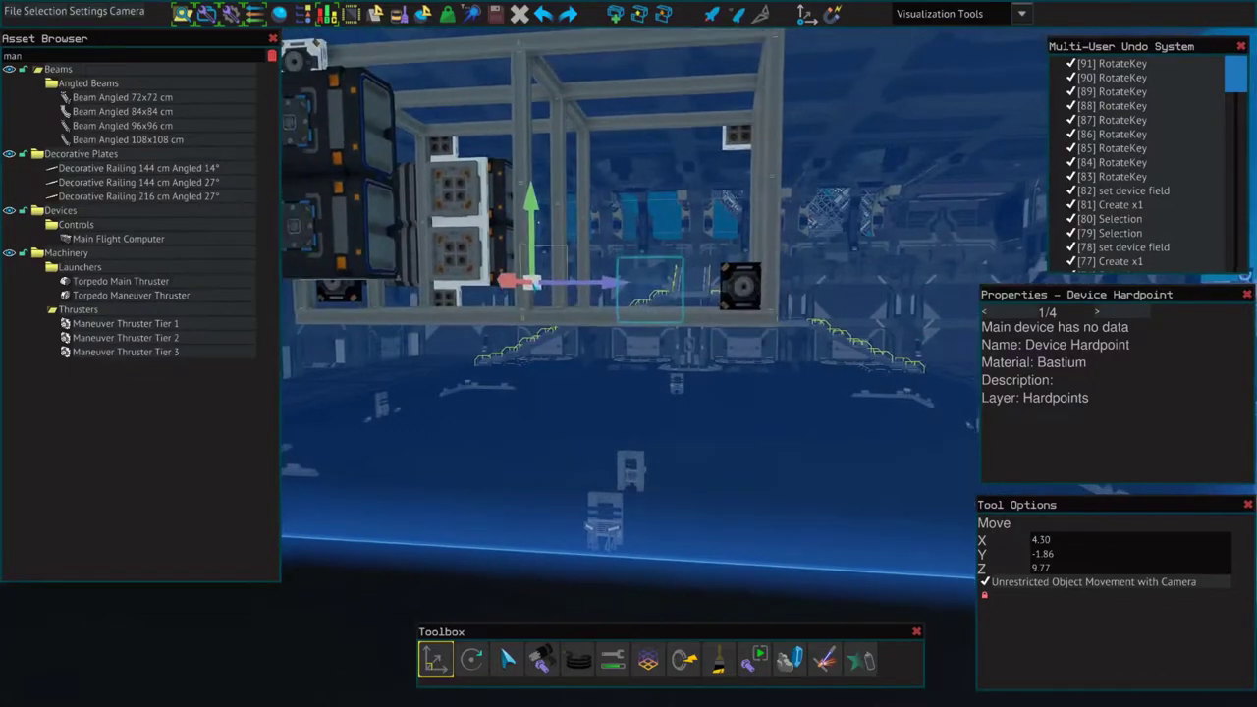
pyautogui.press('w')
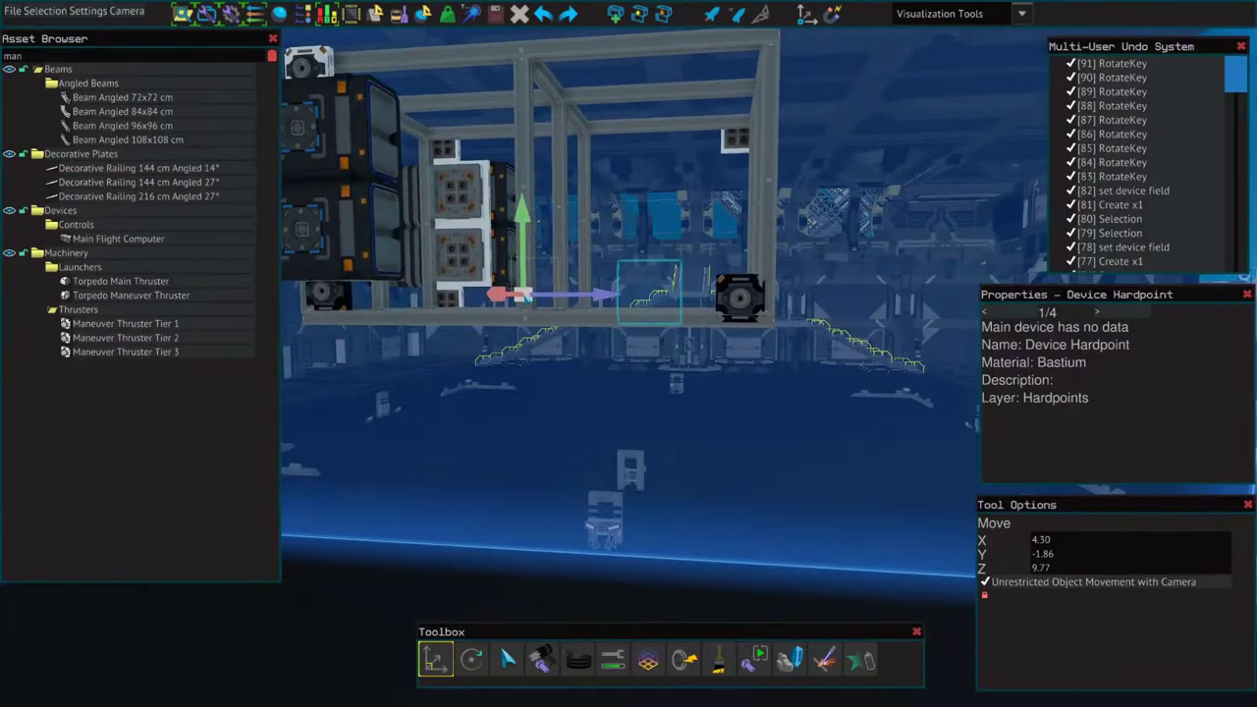
pyautogui.press('a')
pyautogui.click(630, 409)
pyautogui.press('w')
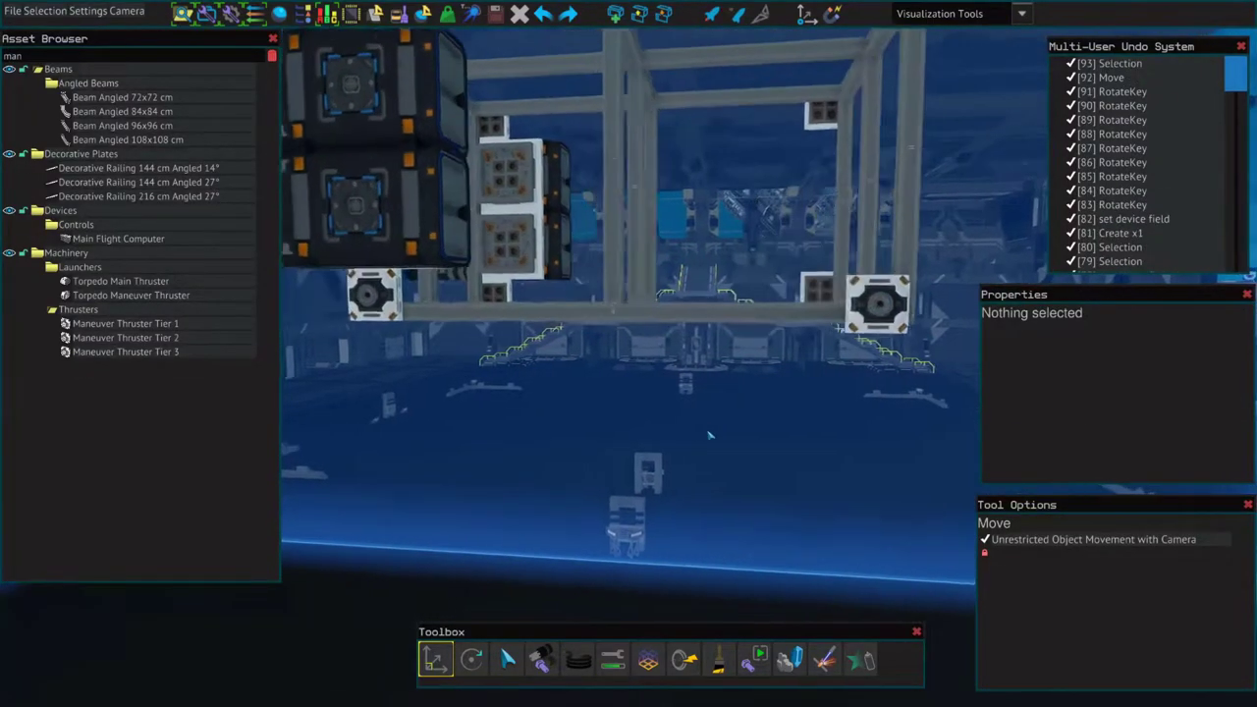
# Step: Adjust the height of the side maneuver thrusters at both lower corners of the frame end away from the box thrusters
pyautogui.press('d')
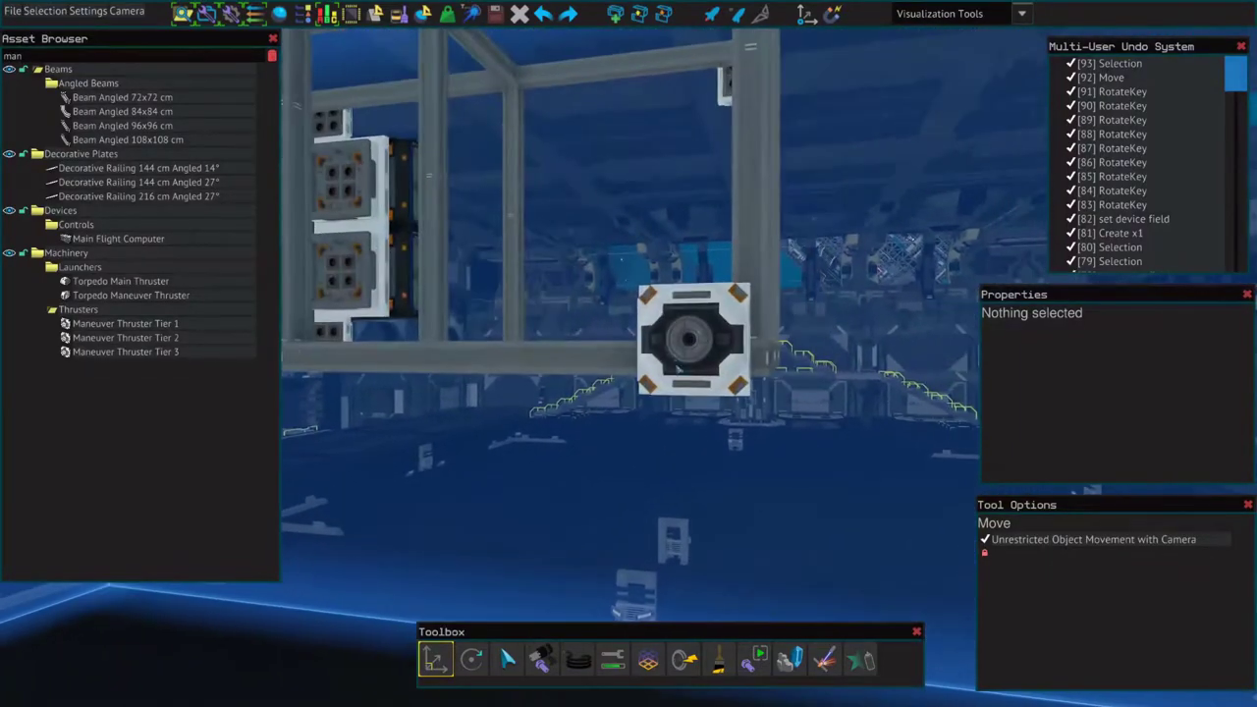
pyautogui.click(648, 297)
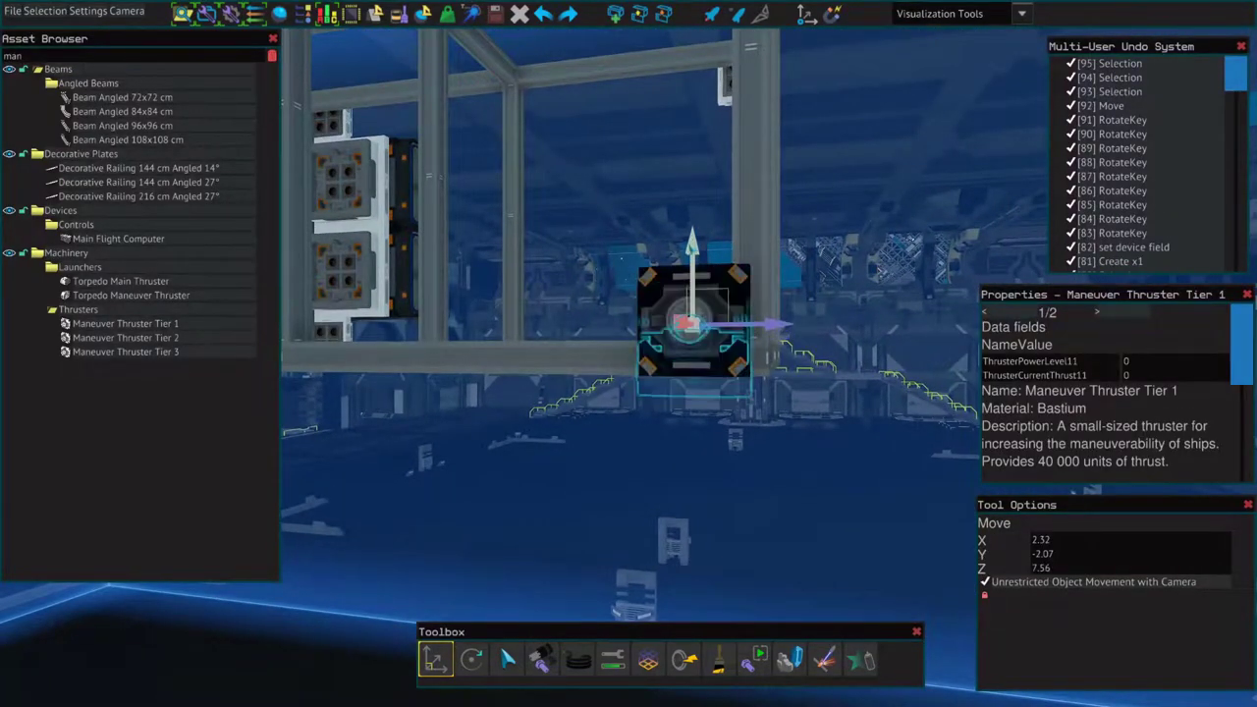
pyautogui.click(692, 325)
pyautogui.press('s')
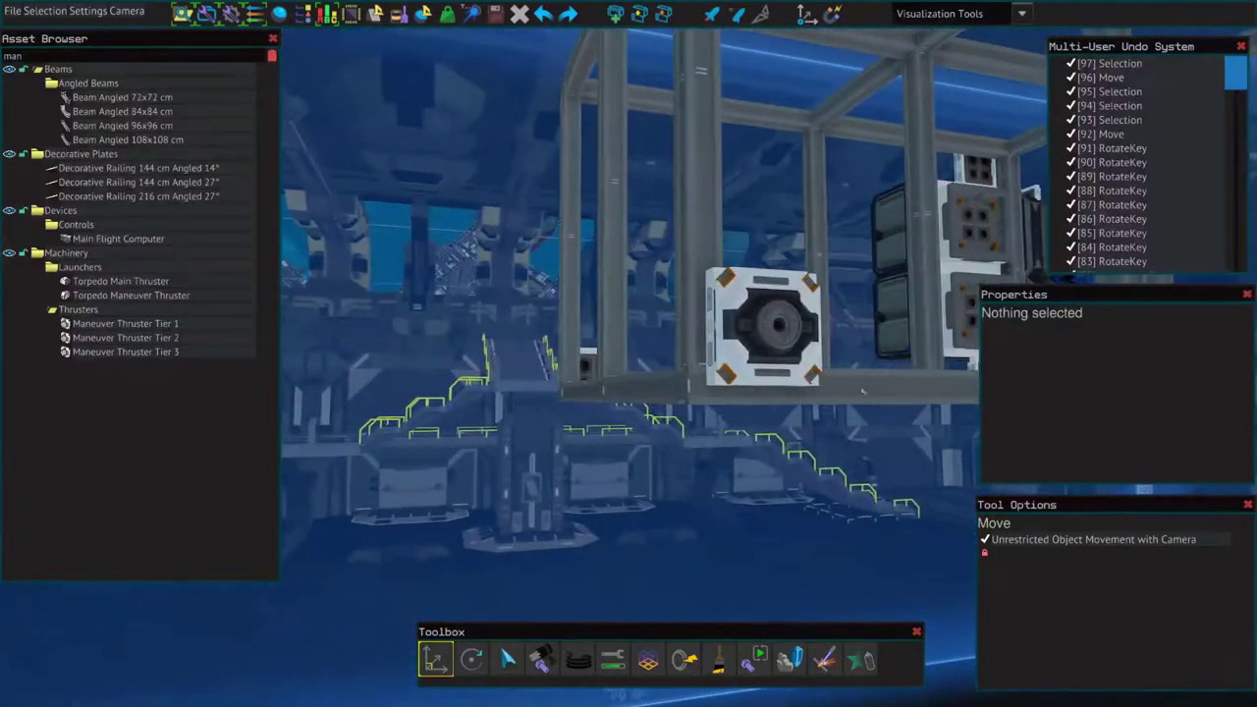
pyautogui.click(722, 282)
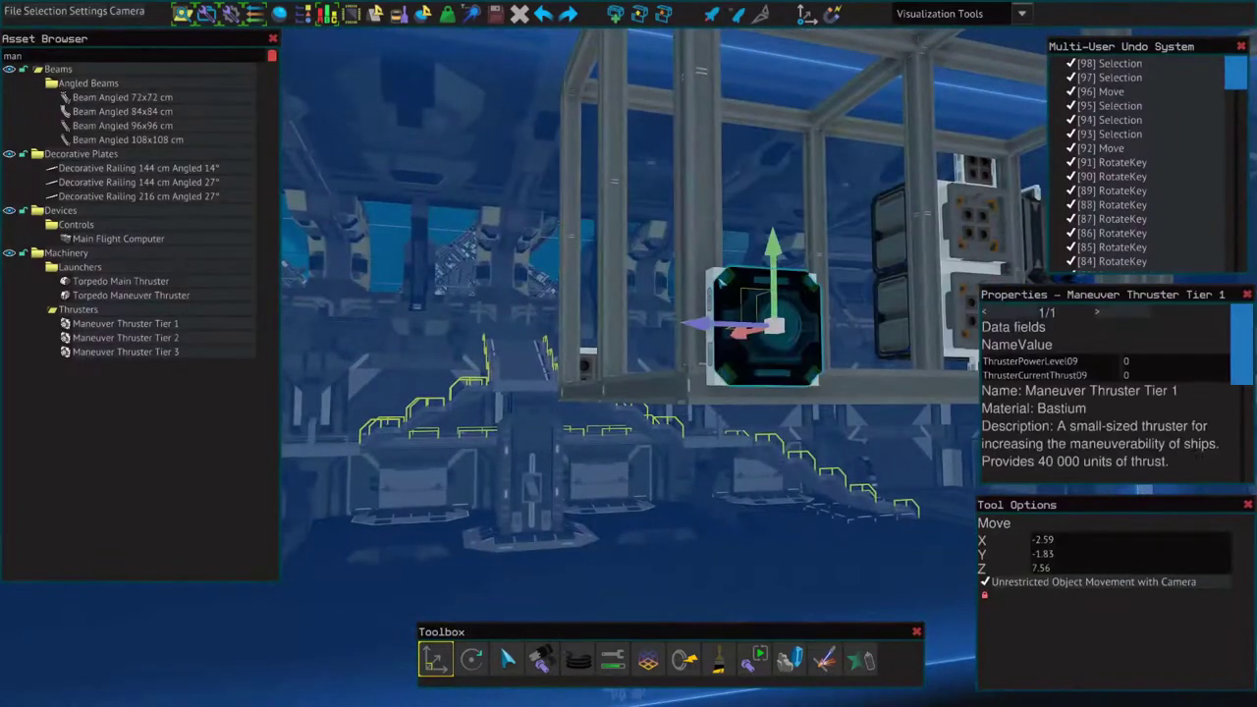
pyautogui.click(771, 341)
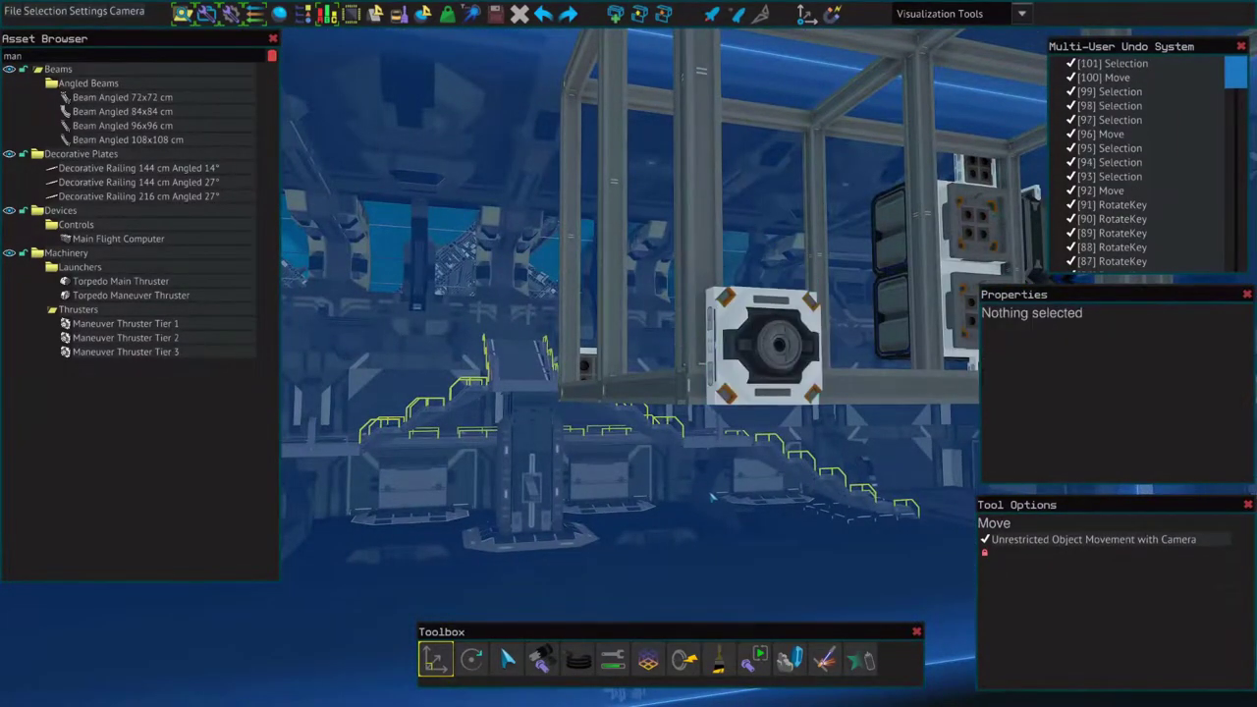
# Step: Place maneuver thruster copies with hardpoints on the four corners of the frame's top and the four corners of its underside
pyautogui.press('s')
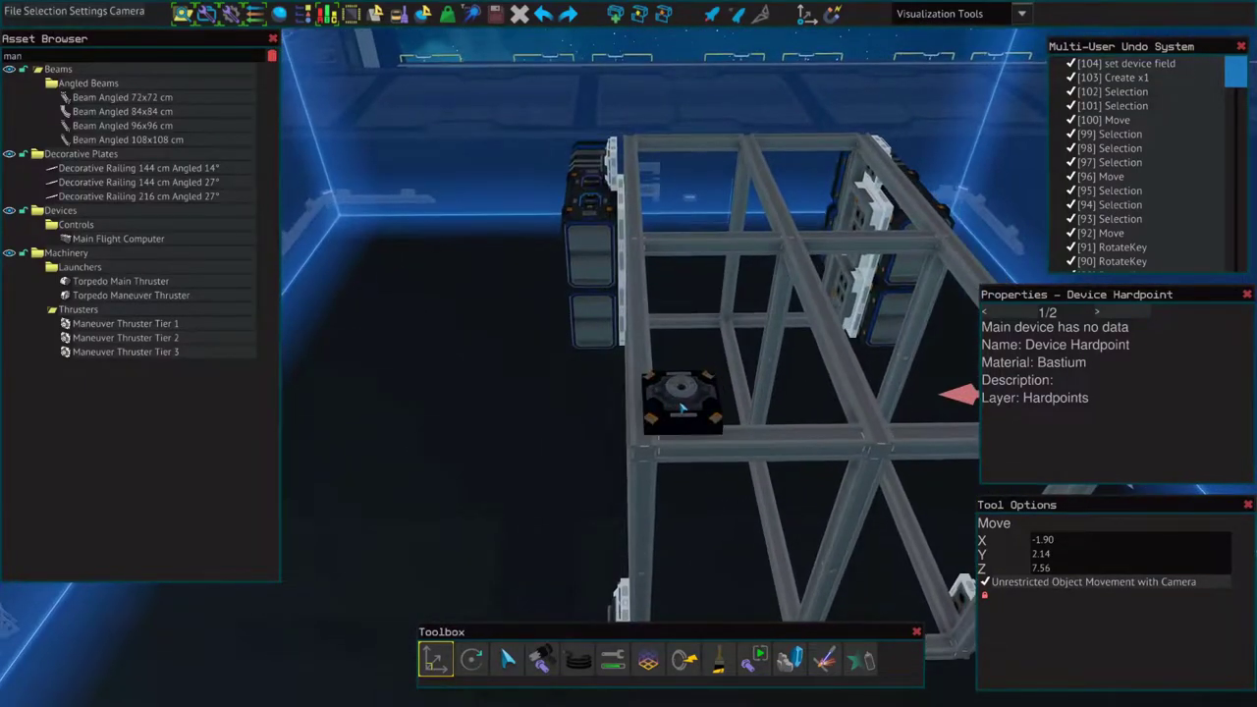
pyautogui.click(674, 397)
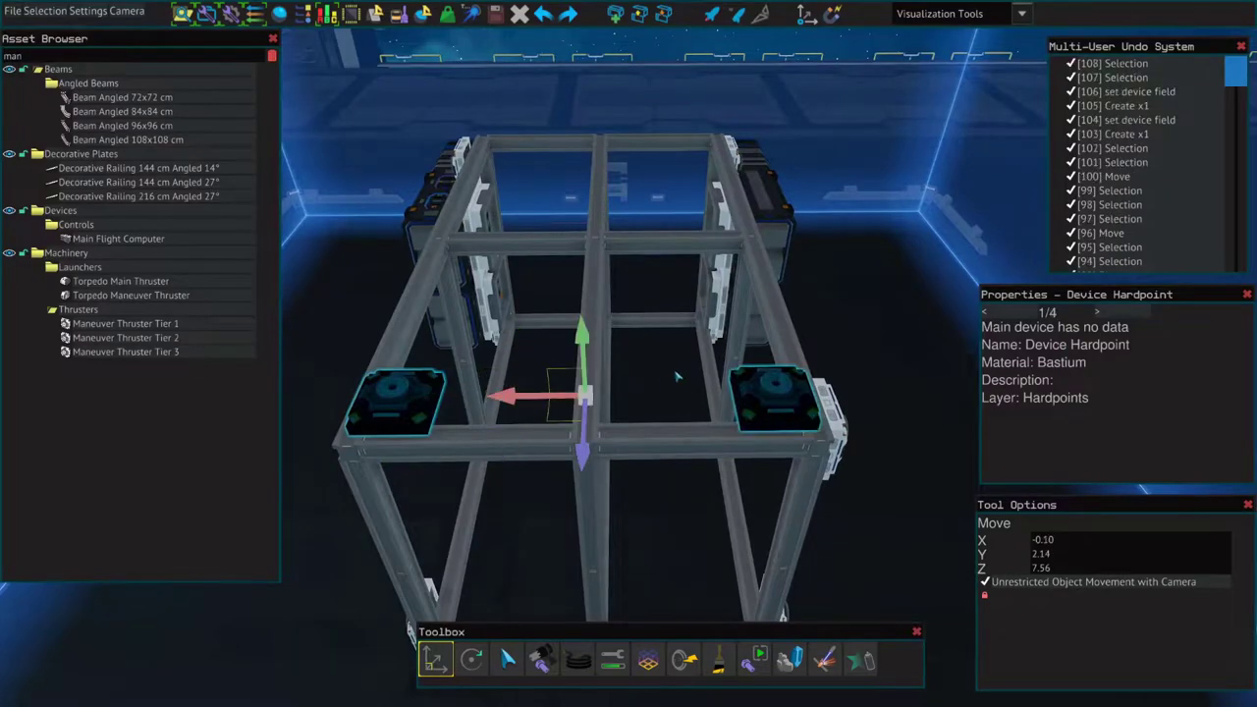
pyautogui.click(601, 147)
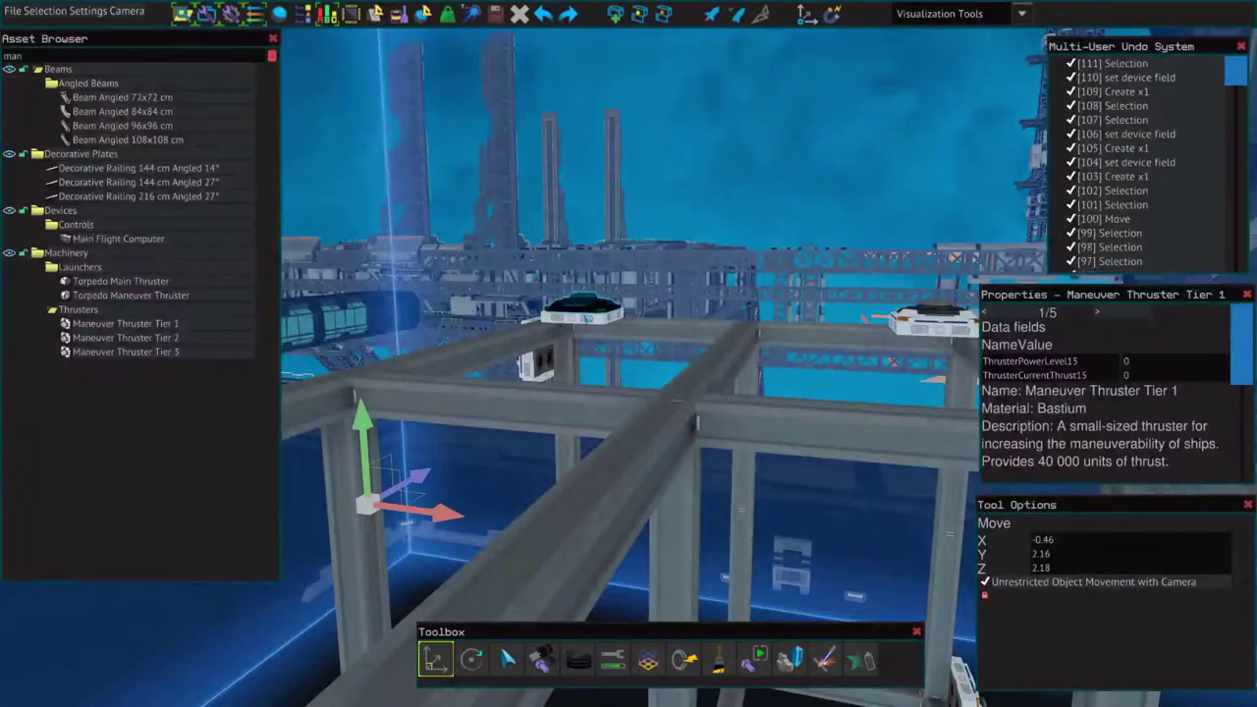
pyautogui.click(585, 310)
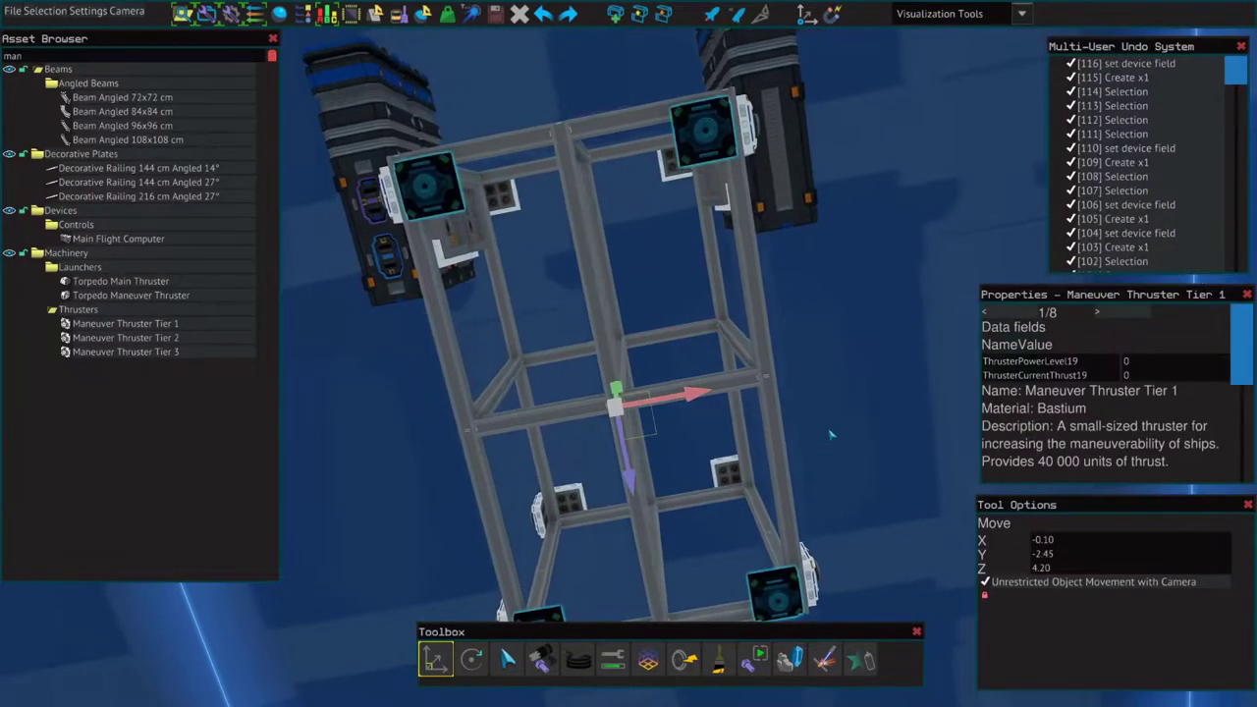
pyautogui.click(864, 426)
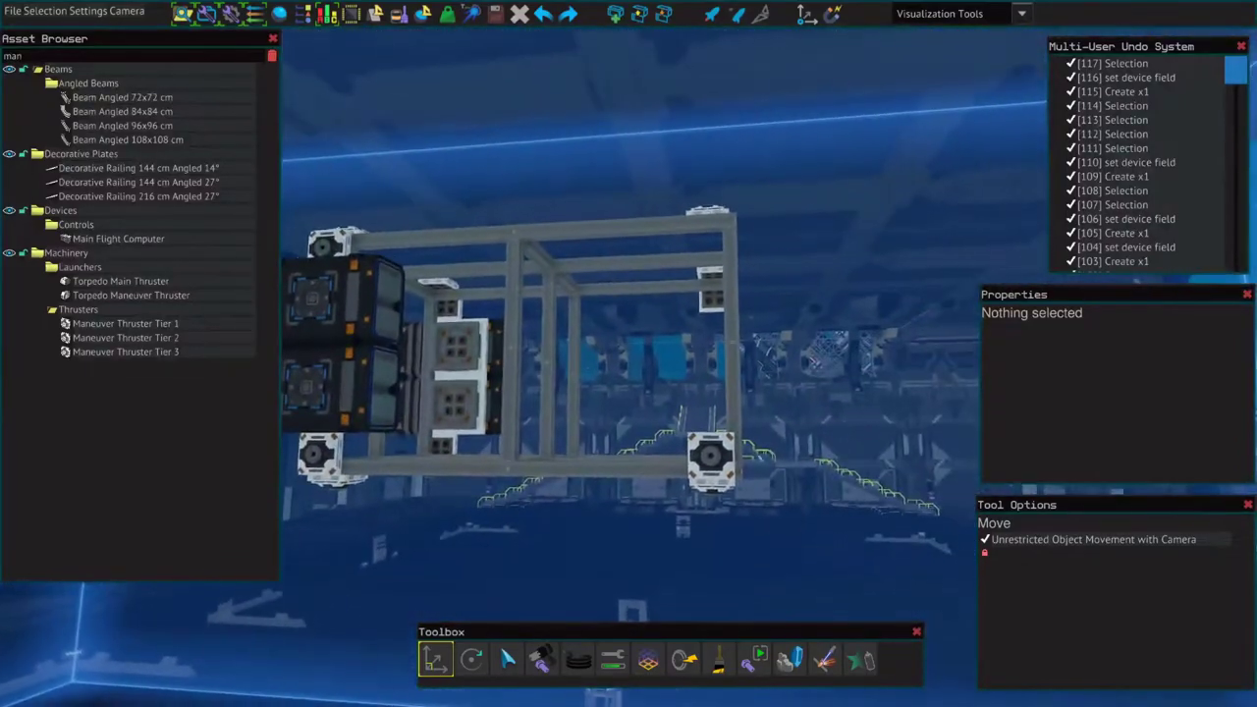
# Step: Copy the lower corner's side thruster to the upper corner above it, and delete the stray part floating away from the frame
pyautogui.click(728, 478)
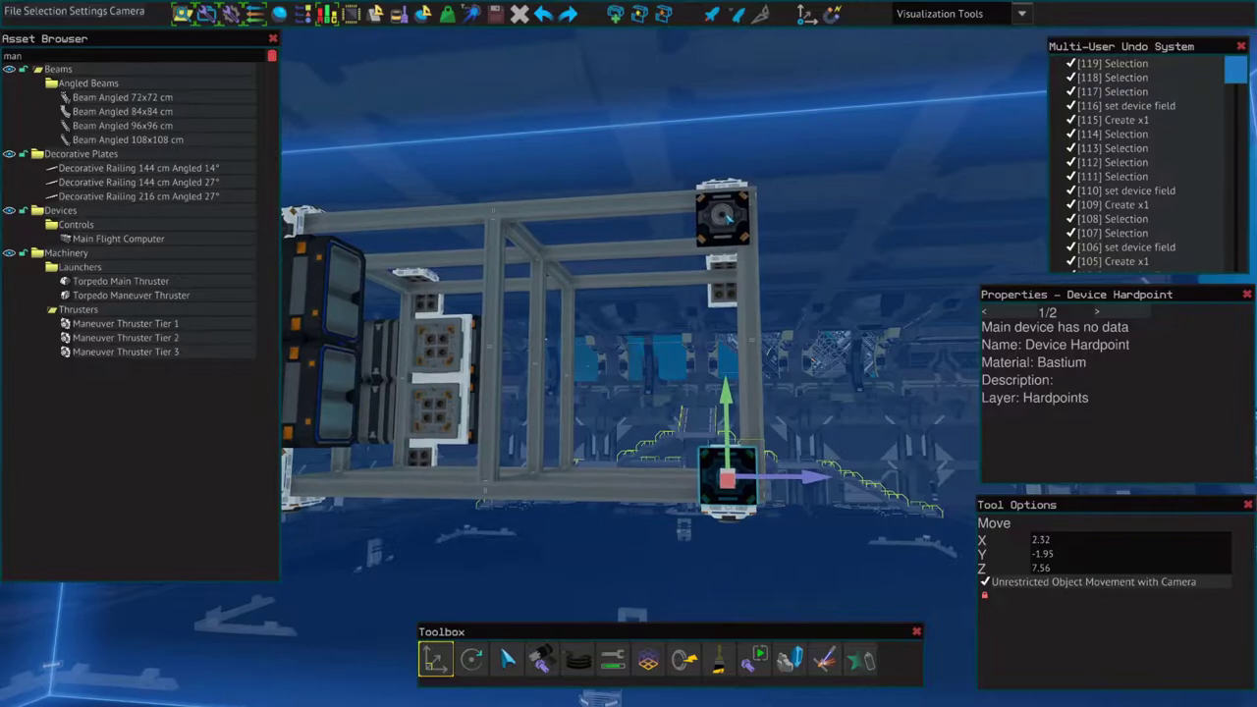
pyautogui.click(730, 217)
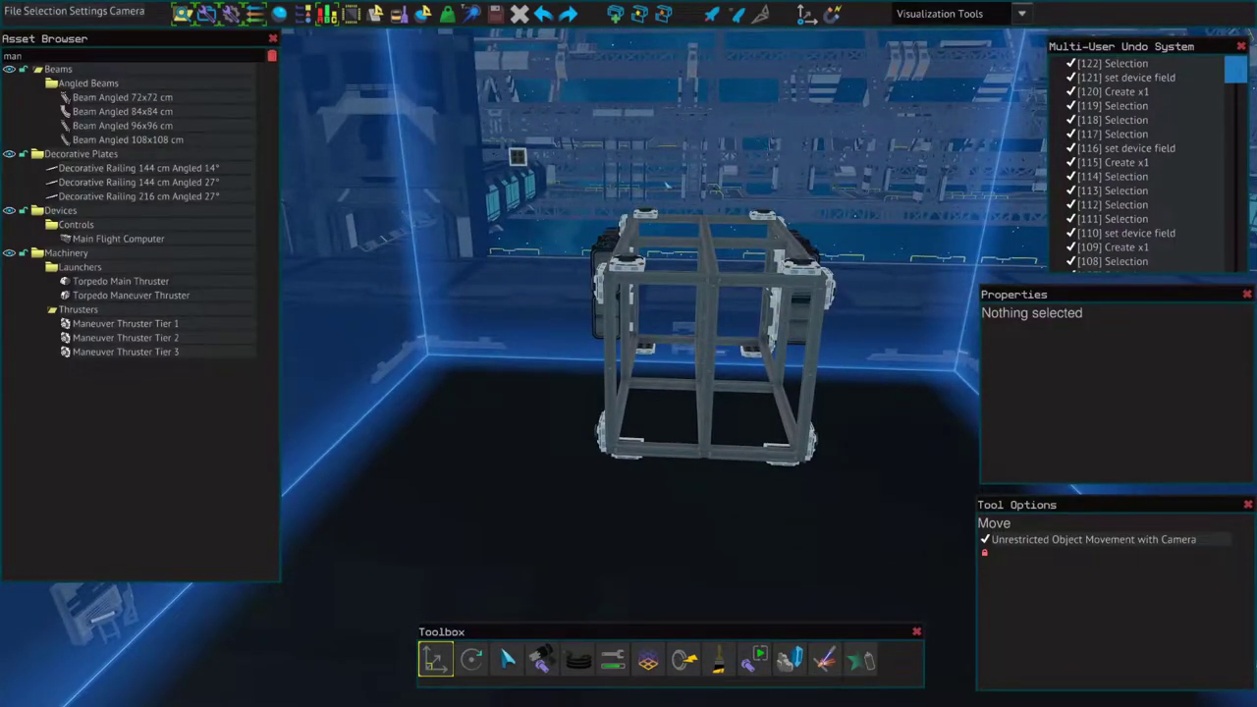
pyautogui.click(605, 221)
pyautogui.press('Escape')
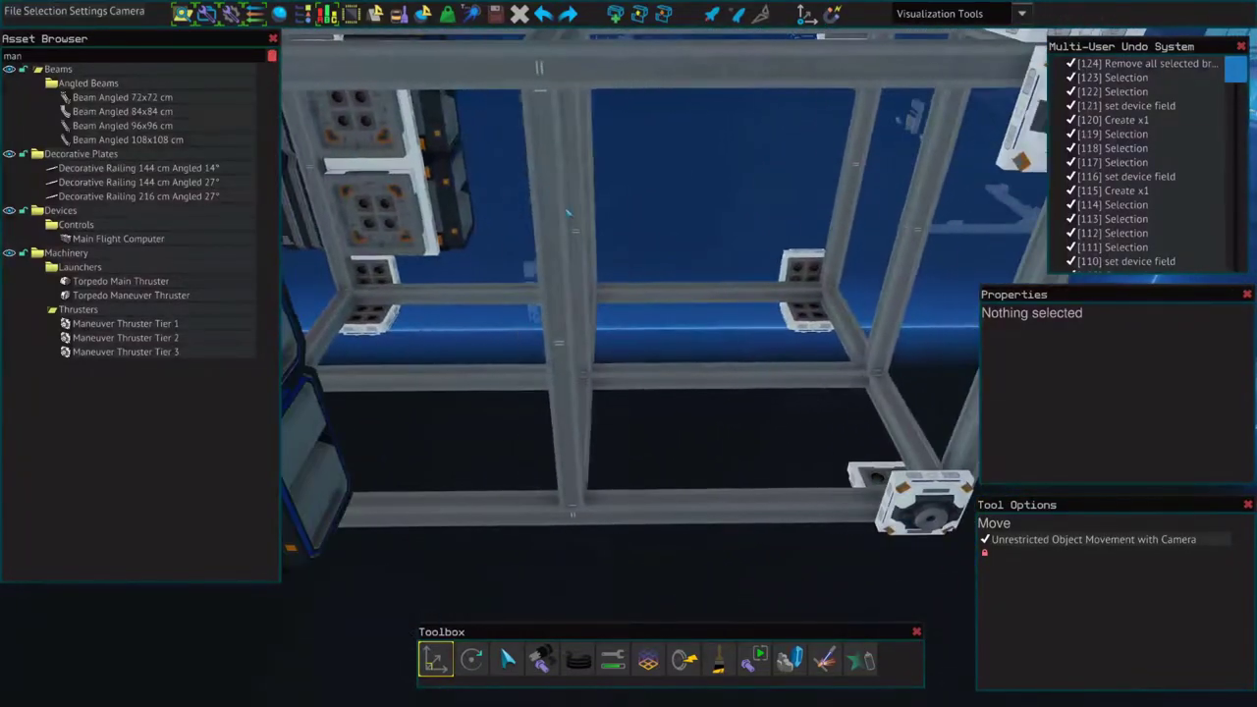
# Step: Search the assets for "plate" and choose Plate Basic 144x432 cm
pyautogui.click(240, 60)
pyautogui.press('BackSpace')
pyautogui.press('BackSpace')
pyautogui.press('BackSpace')
pyautogui.write('plate')
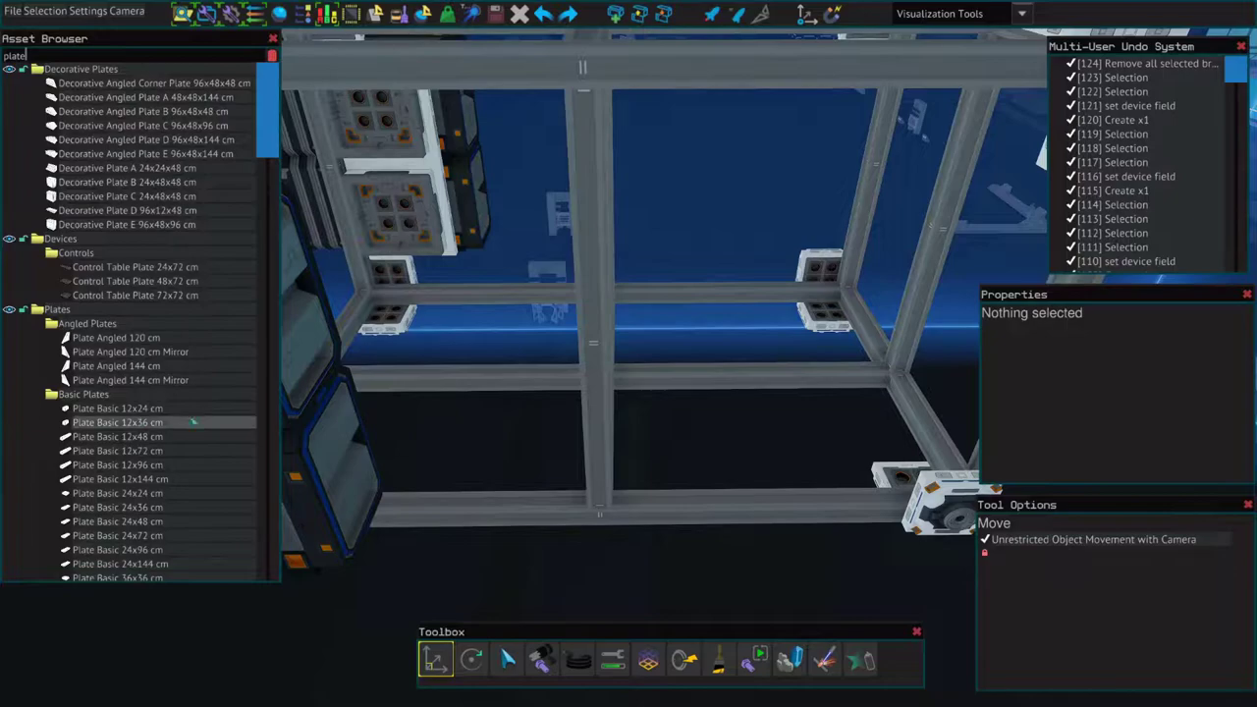
pyautogui.scroll(-3, 194, 423)
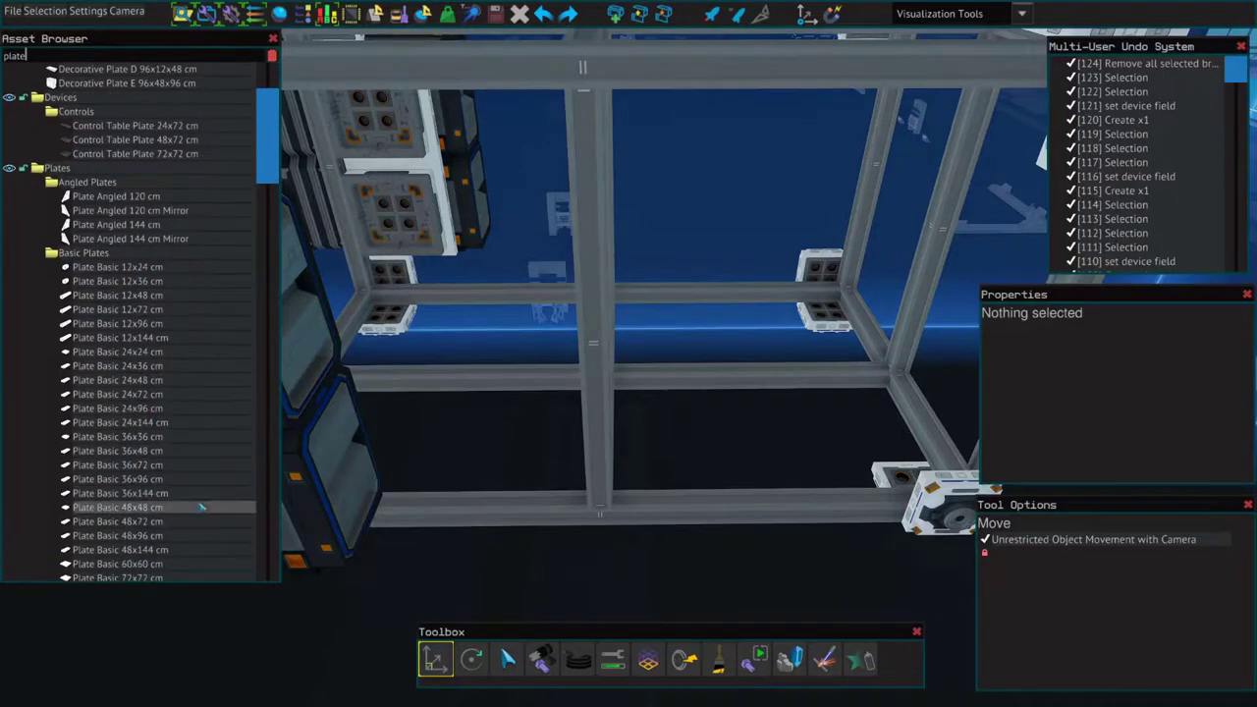
pyautogui.scroll(-6, 201, 507)
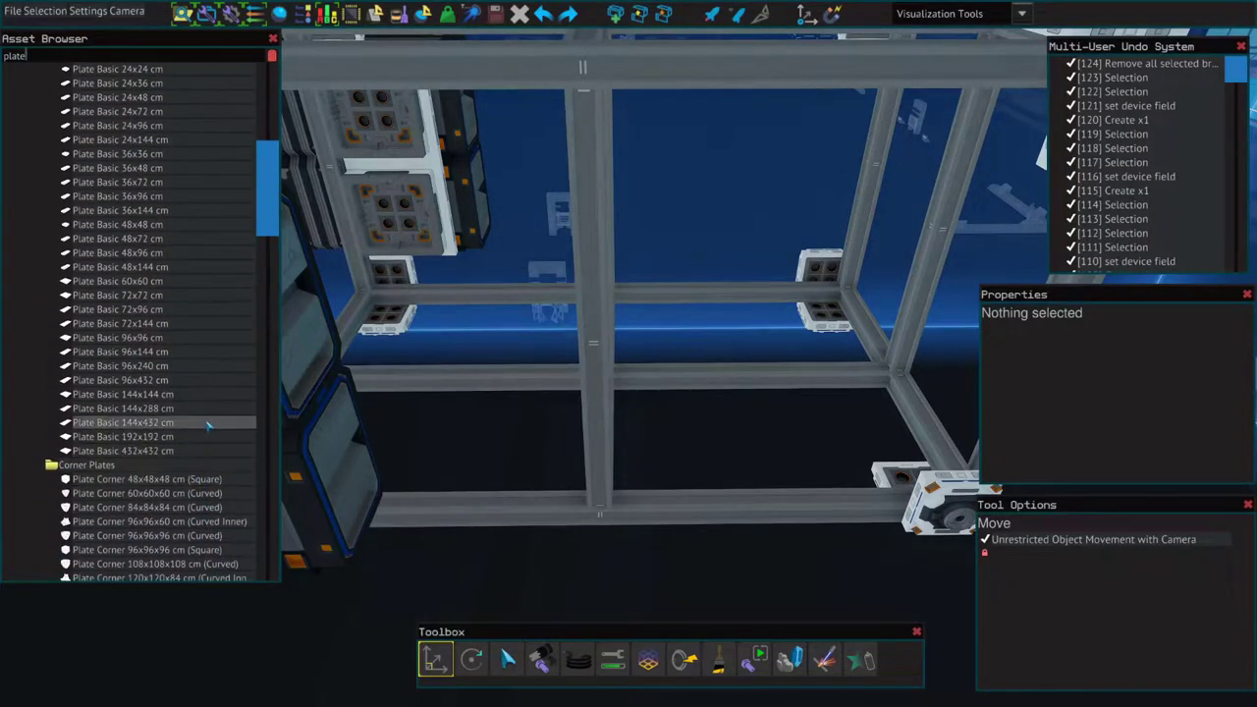
pyautogui.click(208, 424)
# Step: Lay four 144x432 cm plates side by side across the floor of the frame
pyautogui.click(633, 385)
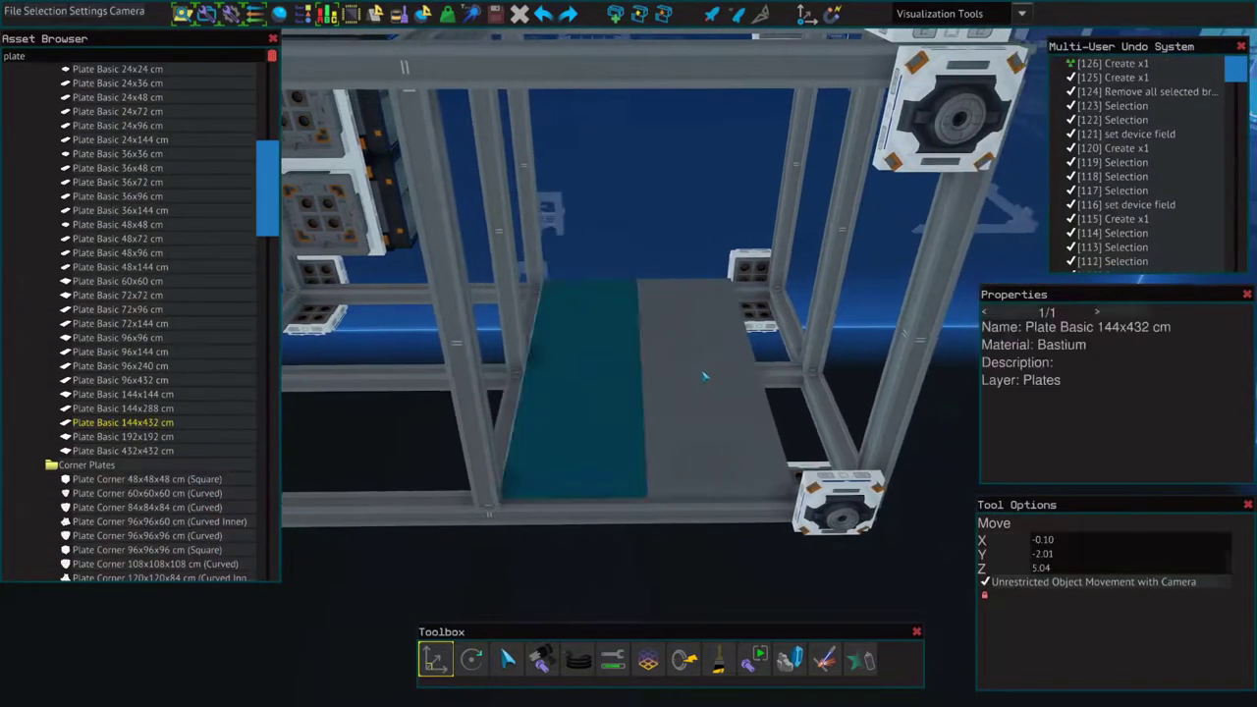
pyautogui.click(696, 371)
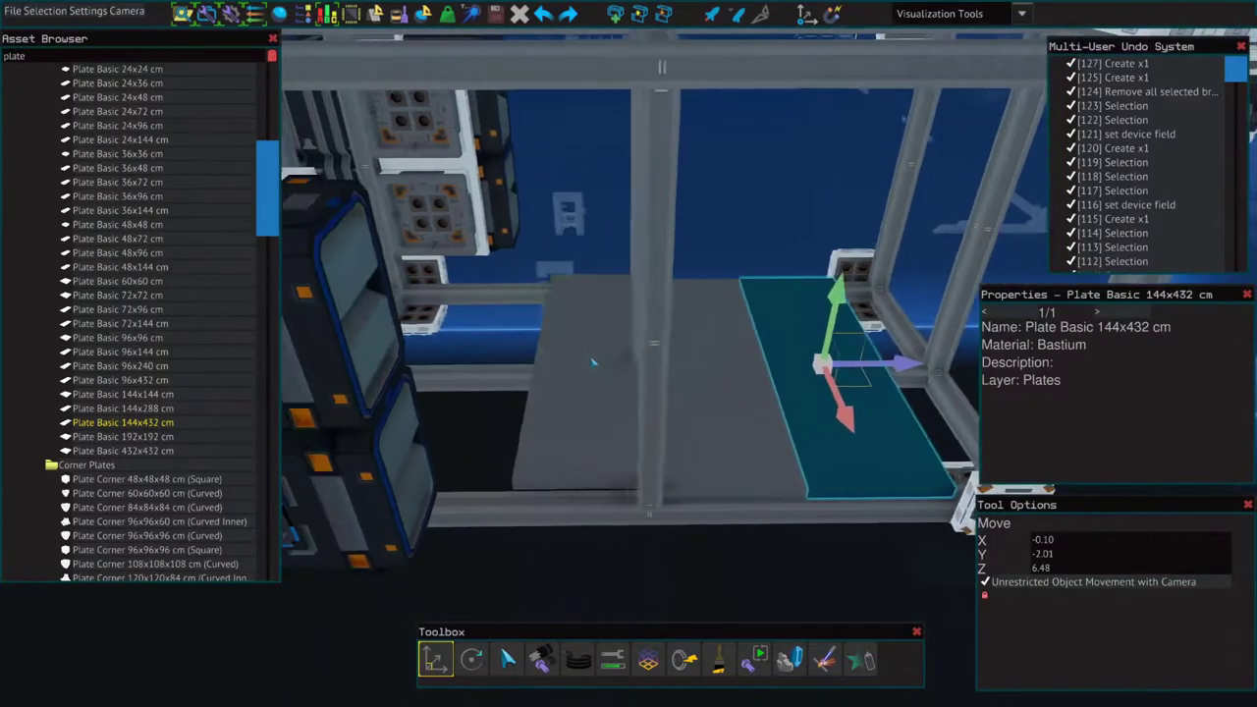
pyautogui.click(686, 253)
pyautogui.press('d')
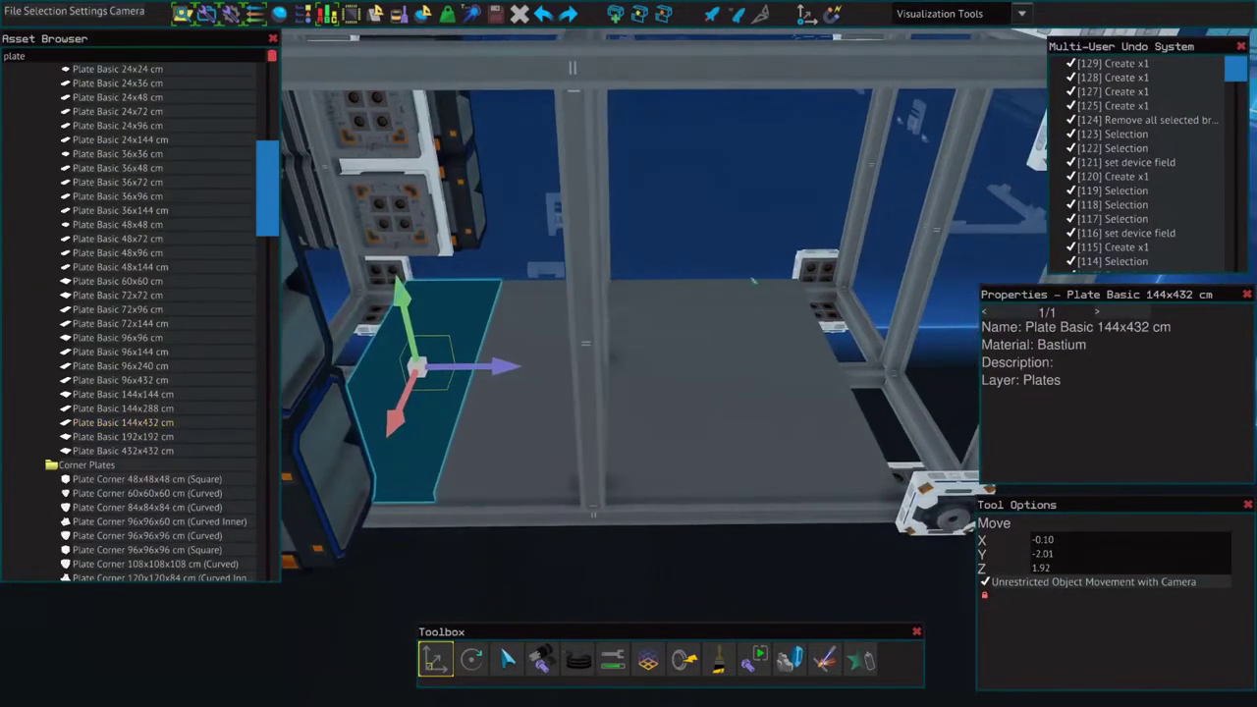
# Step: Select all four floor plates and autobolt them to the frame
pyautogui.keyDown('shift'); pyautogui.click(647, 394); pyautogui.keyUp('shift')
pyautogui.keyDown('shift'); pyautogui.click(786, 393); pyautogui.keyUp('shift')
pyautogui.press('d')
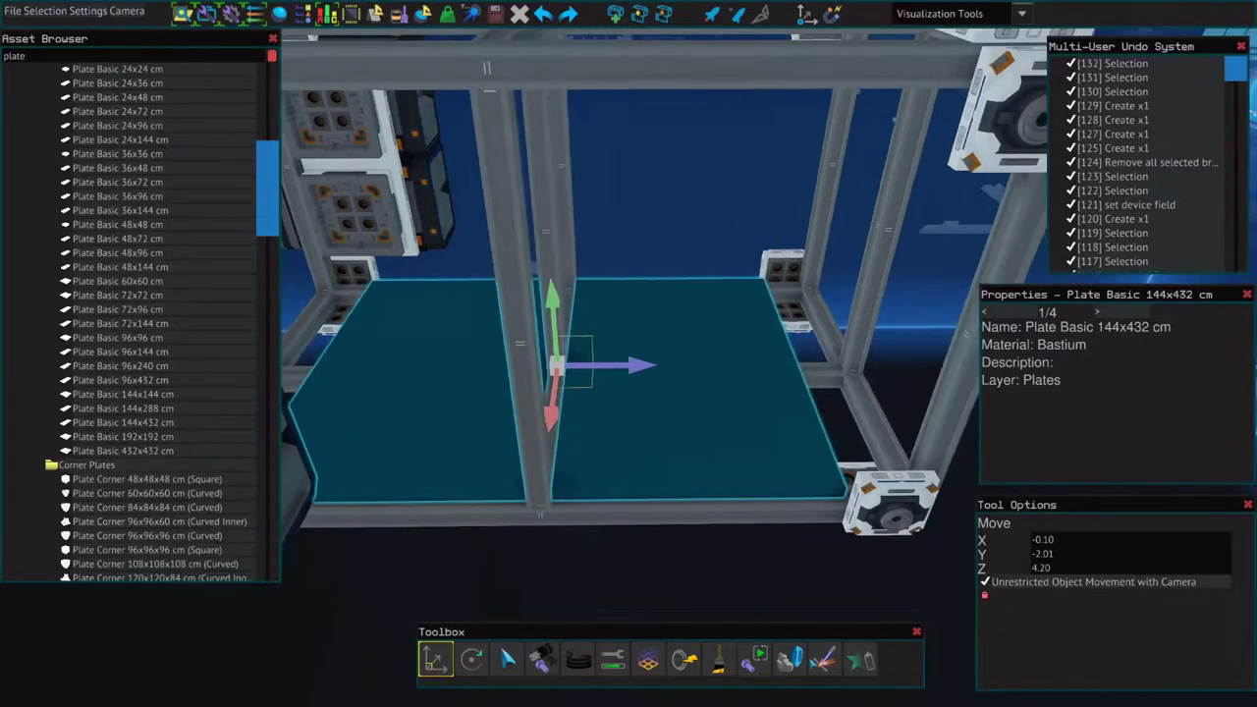
pyautogui.press('s')
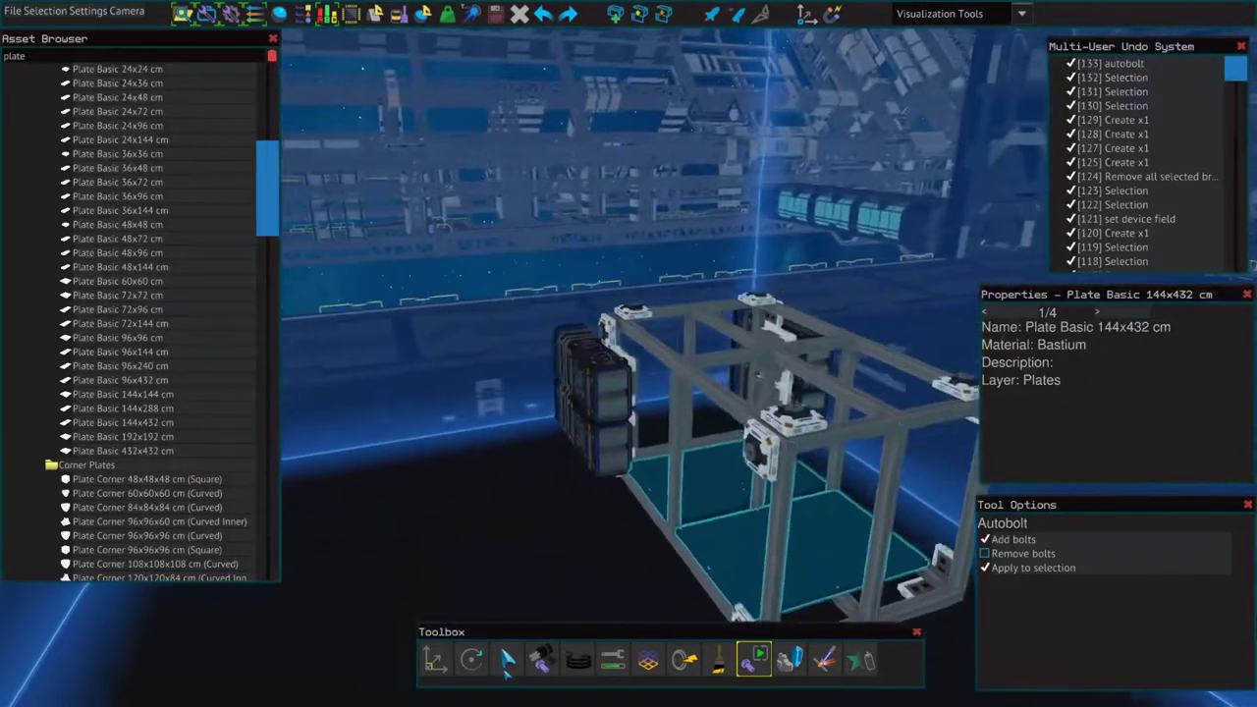
# Step: Select the whole ship, autobolt it and weld all of its beams
pyautogui.click(508, 660)
pyautogui.moveTo(465, 240); pyautogui.dragTo(886, 619)
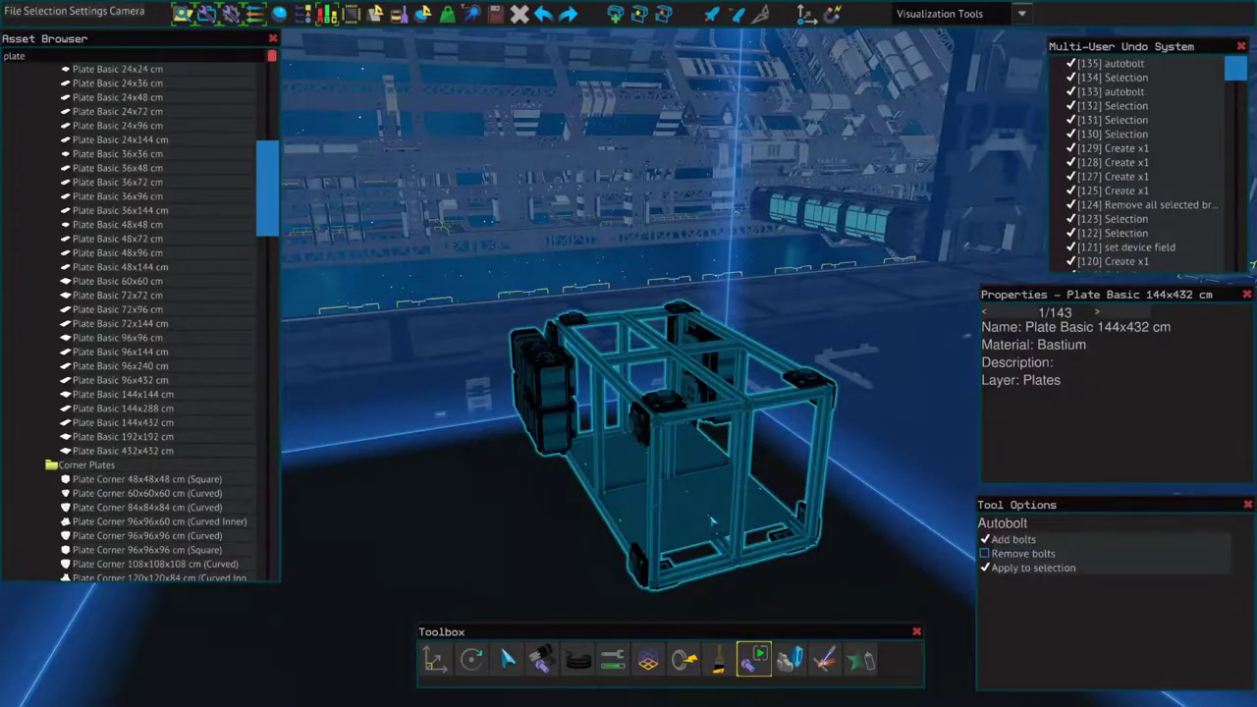
pyautogui.click(825, 660)
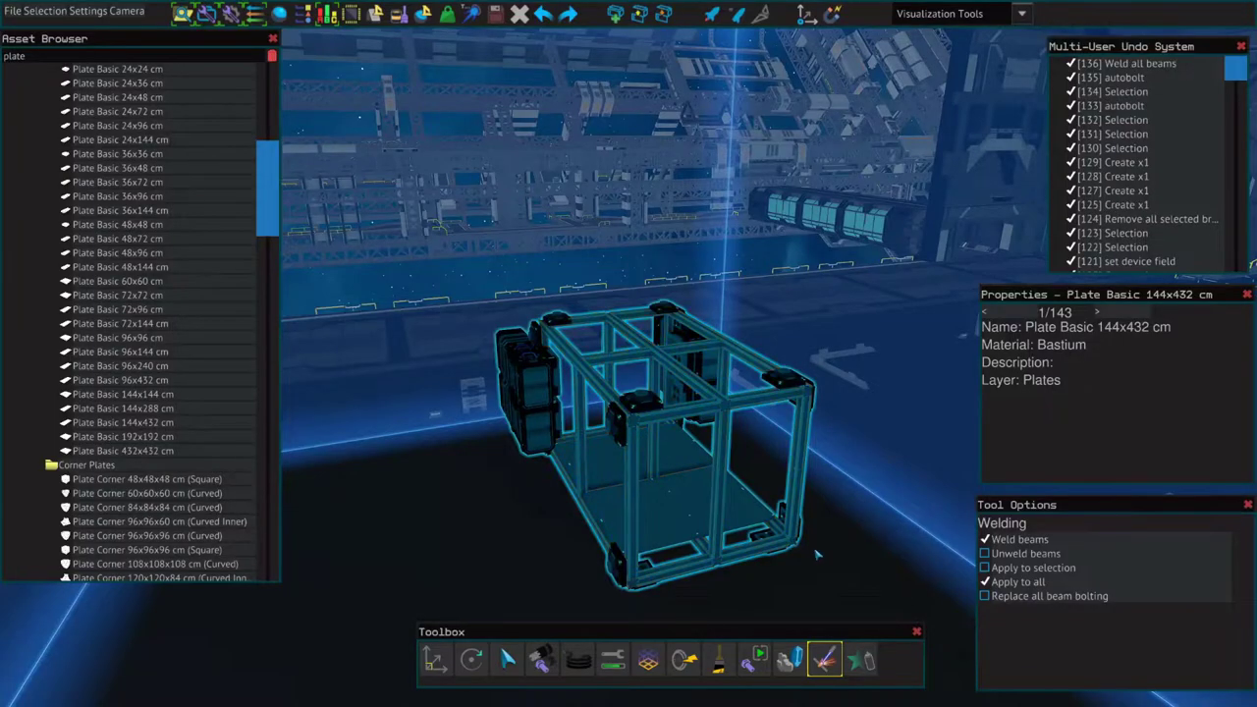
# Step: Check the whole ship's durability and inspect the bolt points between the thrusters and the frame
pyautogui.click(613, 661)
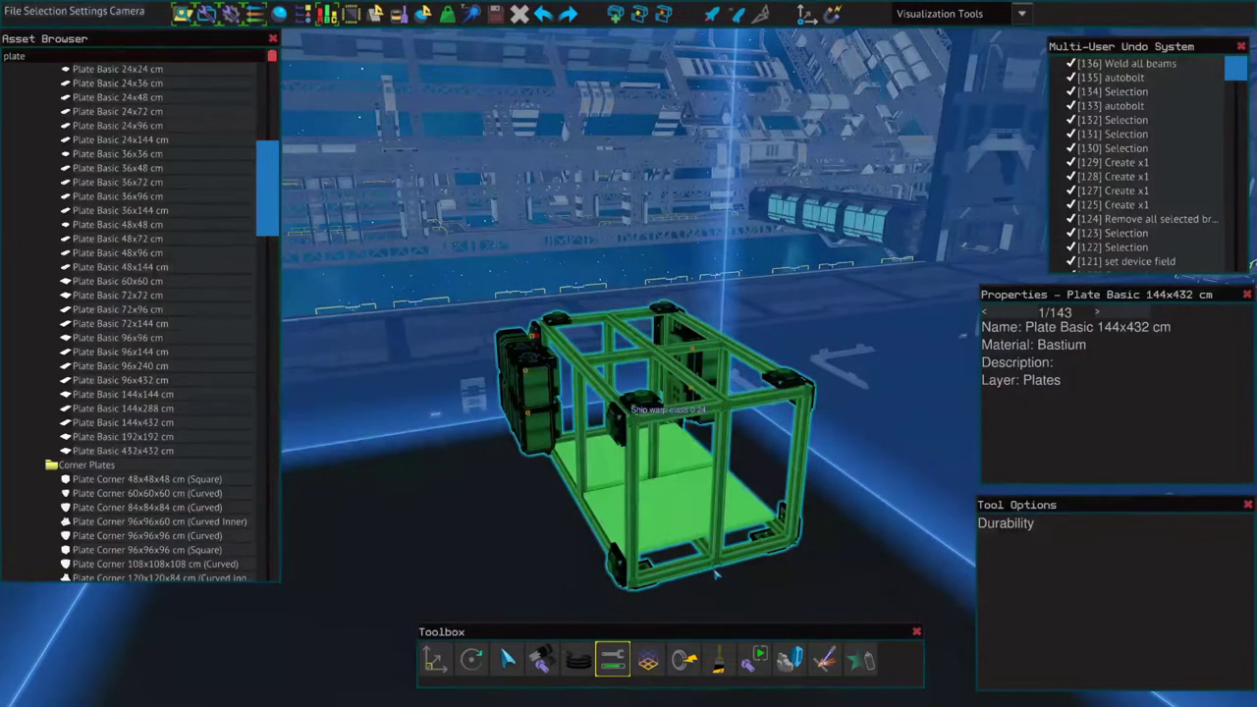
pyautogui.moveTo(716, 576); pyautogui.dragTo(547, 553)
pyautogui.press('w')
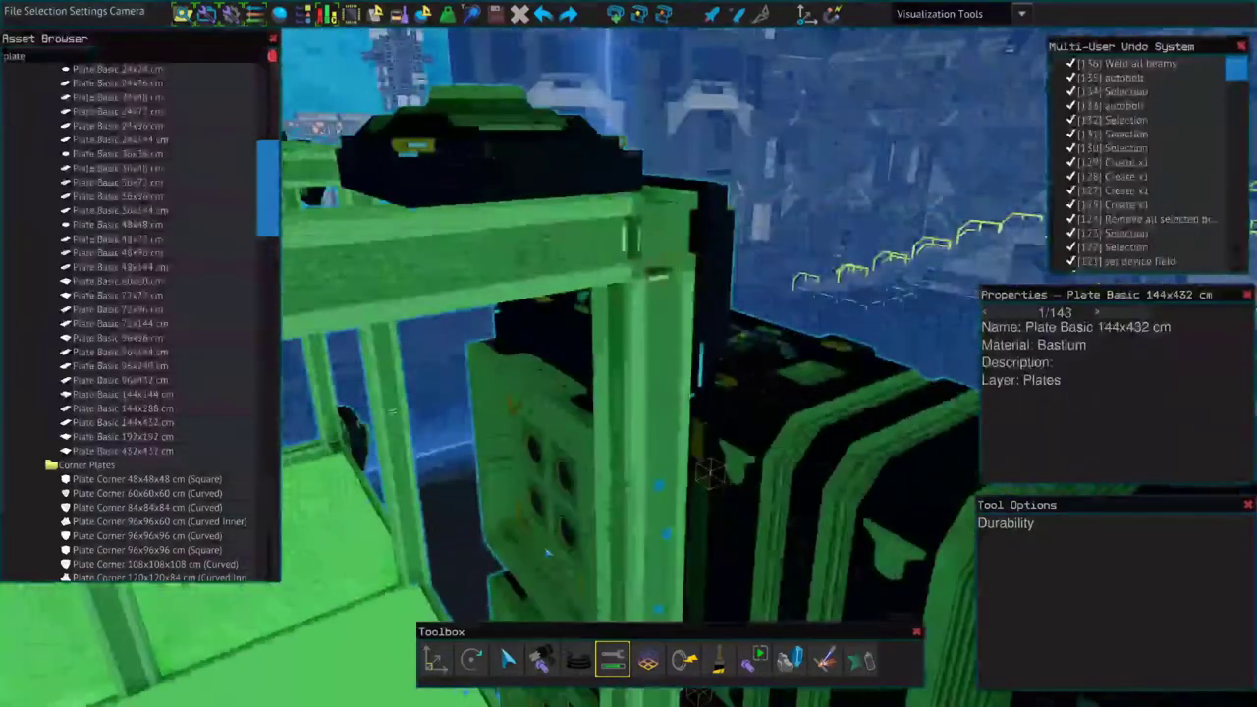
pyautogui.press('w')
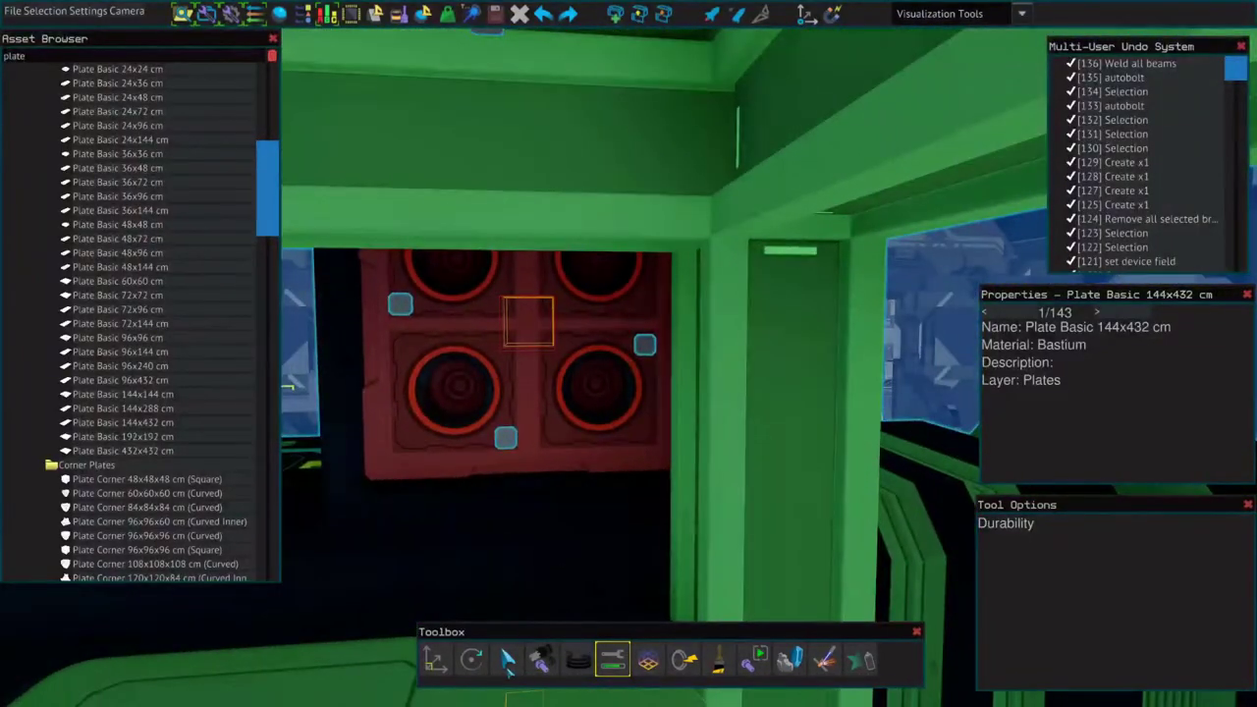
pyautogui.click(542, 660)
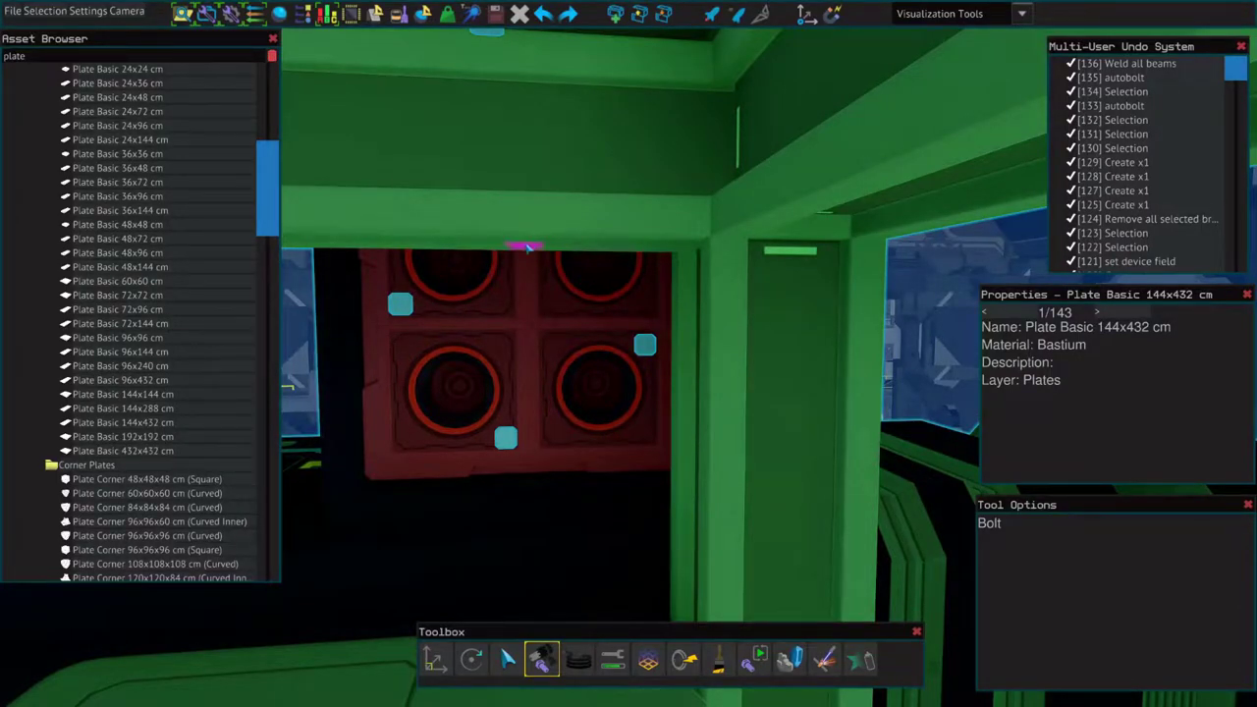
pyautogui.press('s')
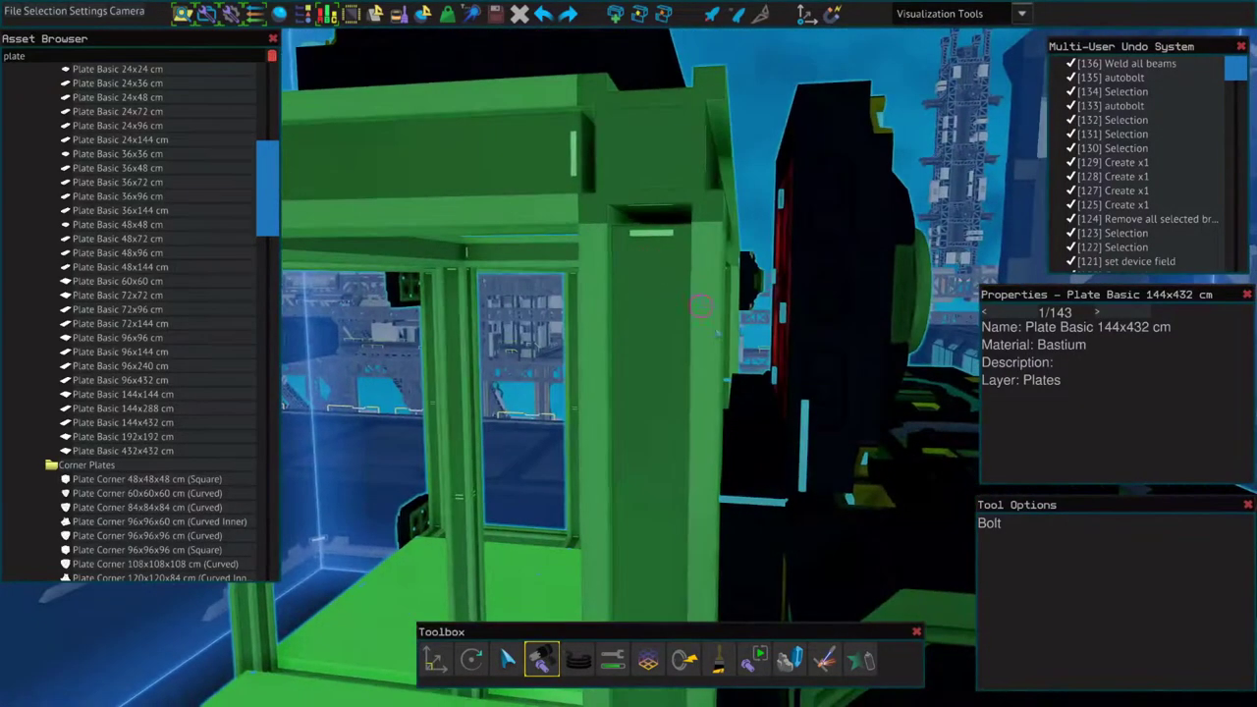
pyautogui.press('w')
# Step: Select the two Maneuver Thruster Tier 1 units on the frame side, move them against the frame and autobolt them
pyautogui.press('Escape')
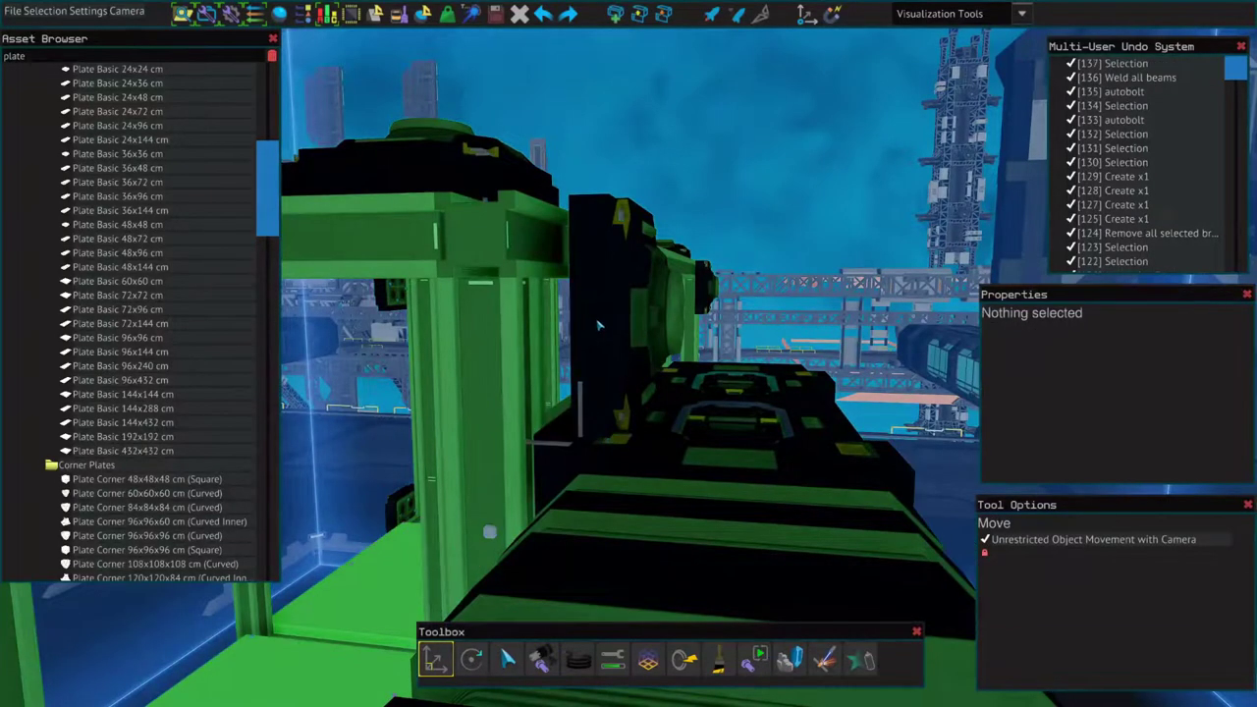
pyautogui.keyDown('shift'); pyautogui.click(587, 310); pyautogui.keyUp('shift')
pyautogui.press('1')
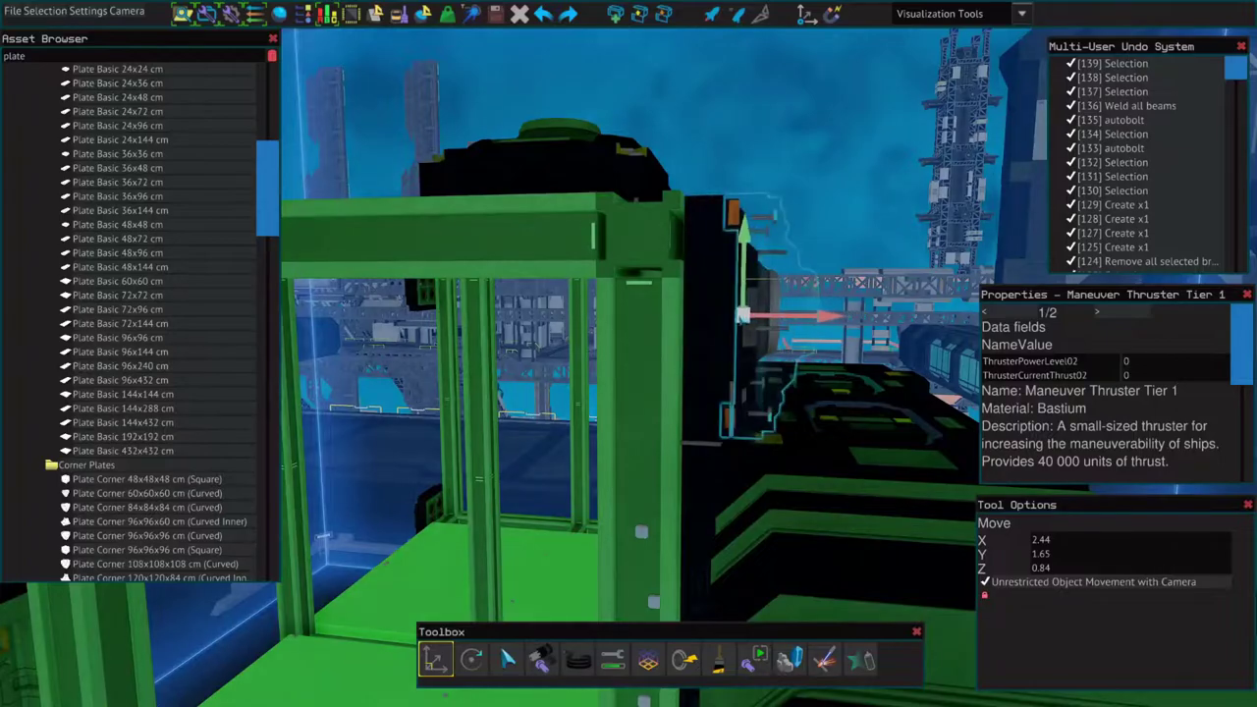
pyautogui.press('a')
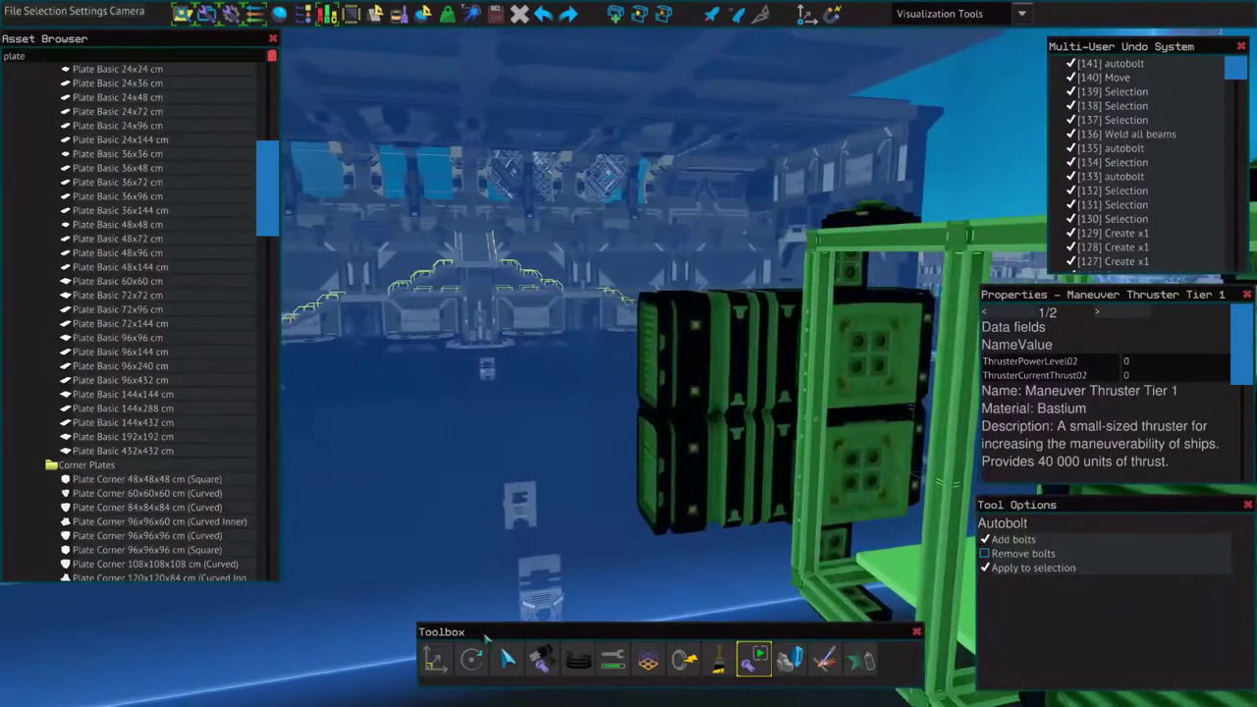
pyautogui.press('Escape')
# Step: Review the durability of the frame, floor and thrusters from all sides and turn off the durability display
pyautogui.press('a')
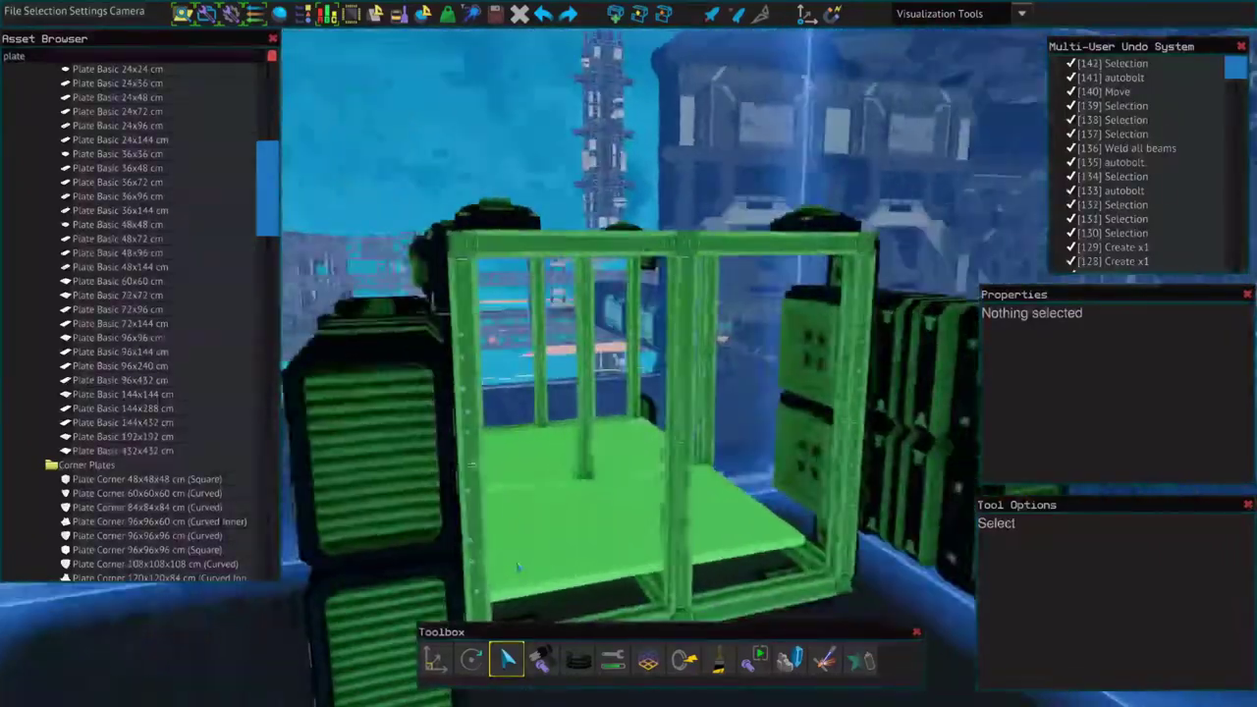
pyautogui.press('a')
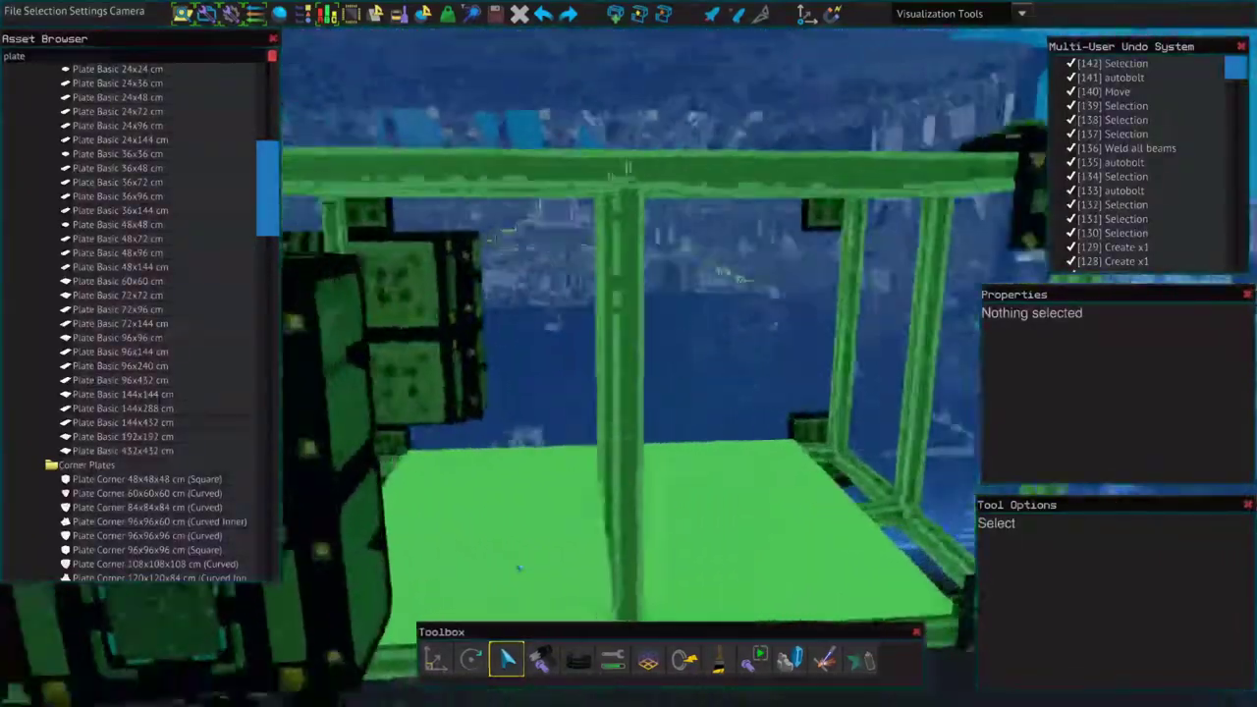
pyautogui.press('a')
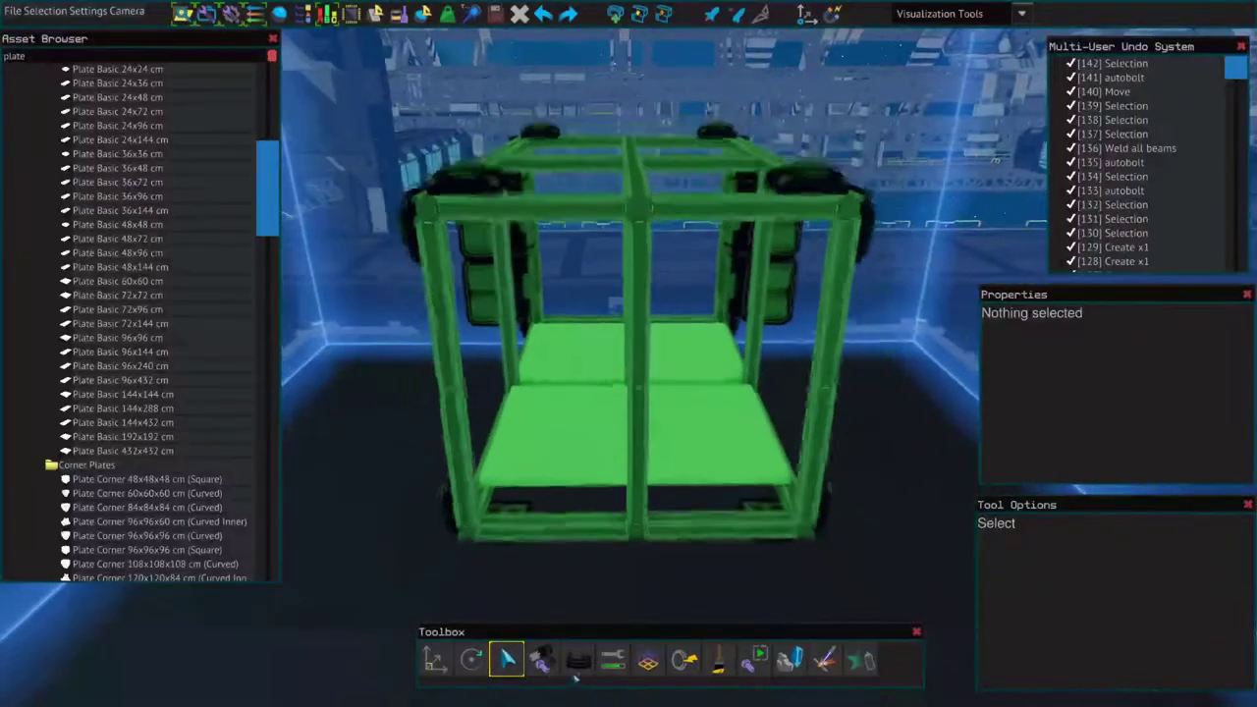
pyautogui.press('6')
pyautogui.press('a')
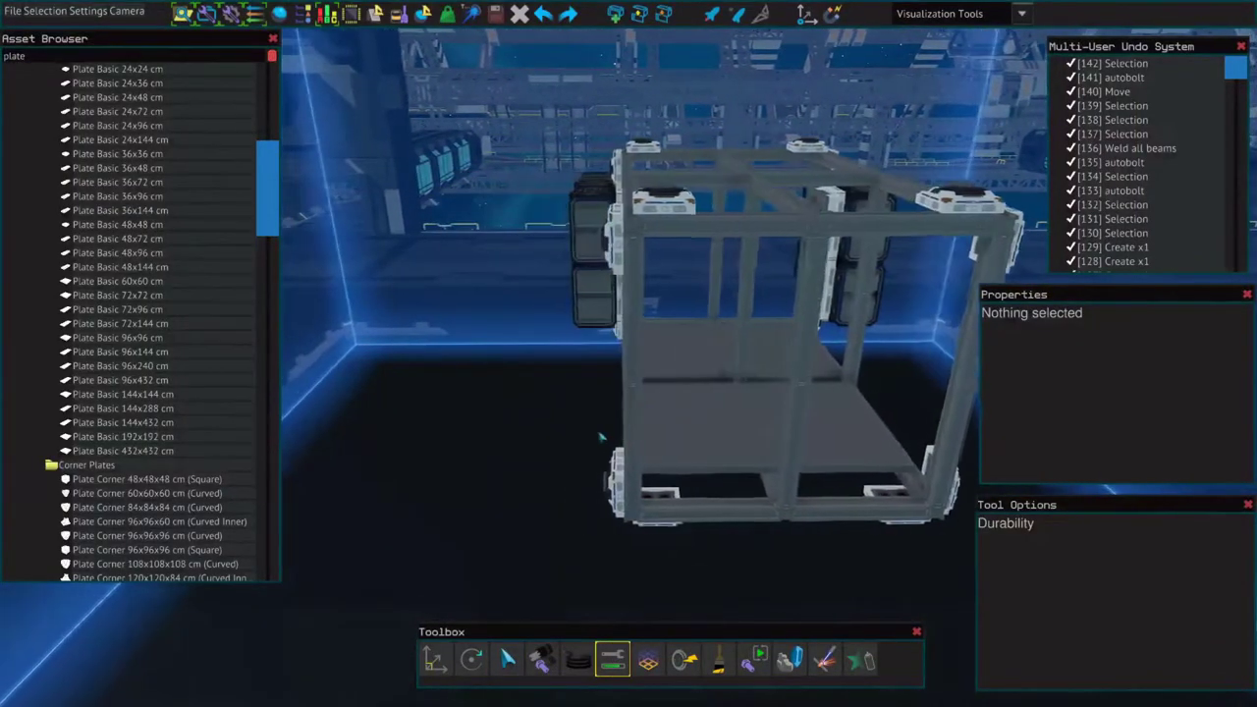
pyautogui.press('a')
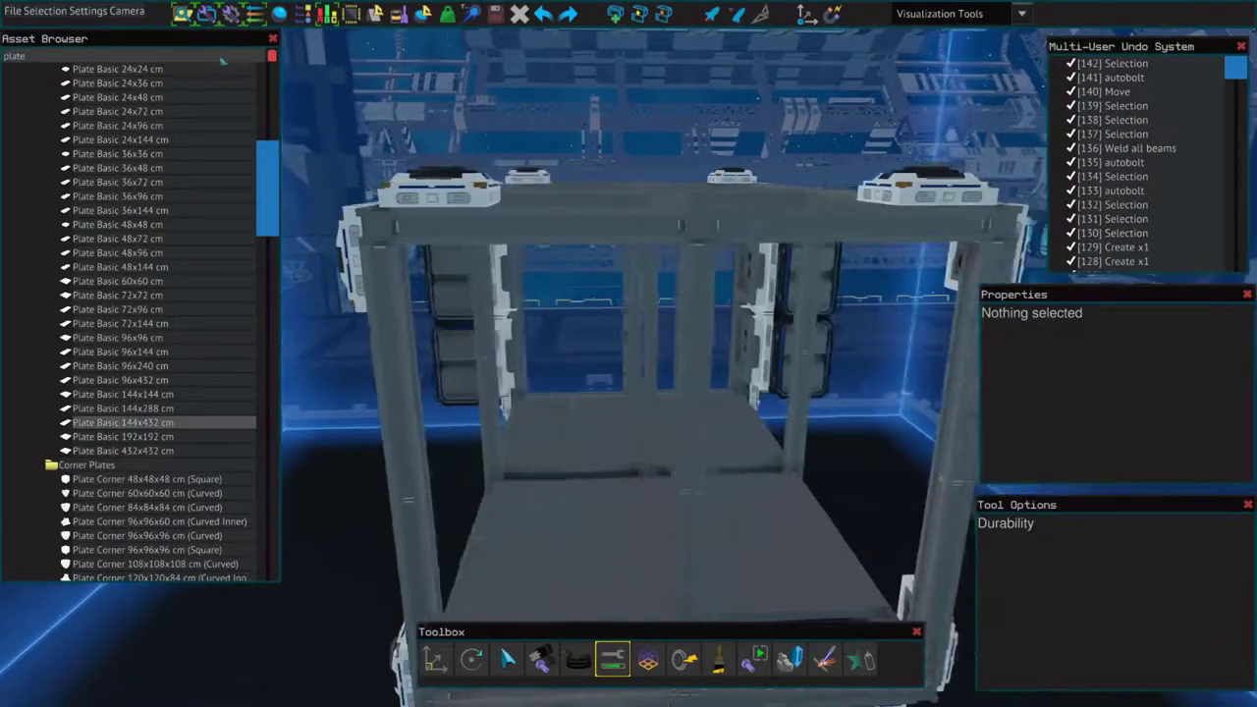
# Step: Search the assets for "gen" and place a Generator Fuel Chamber Tier 1 on the floor plate beside the box thrusters
pyautogui.press('BackSpace')
pyautogui.press('BackSpace')
pyautogui.press('BackSpace')
pyautogui.press('BackSpace')
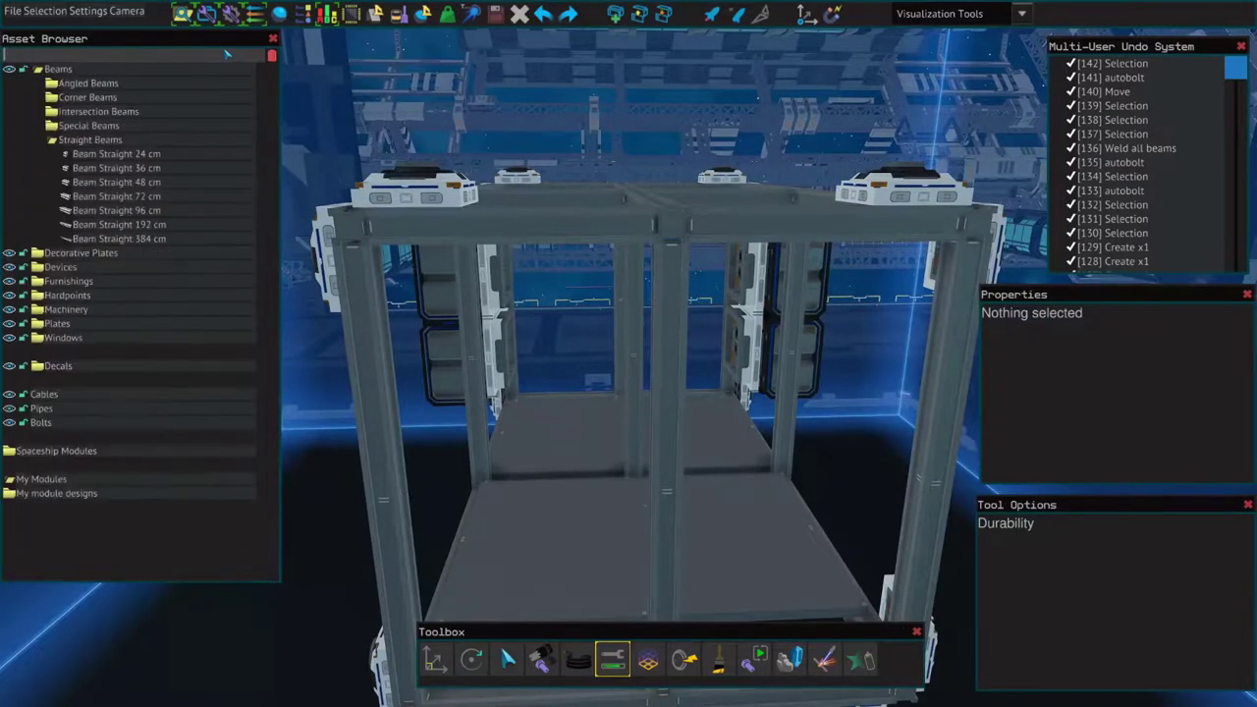
pyautogui.write('gen')
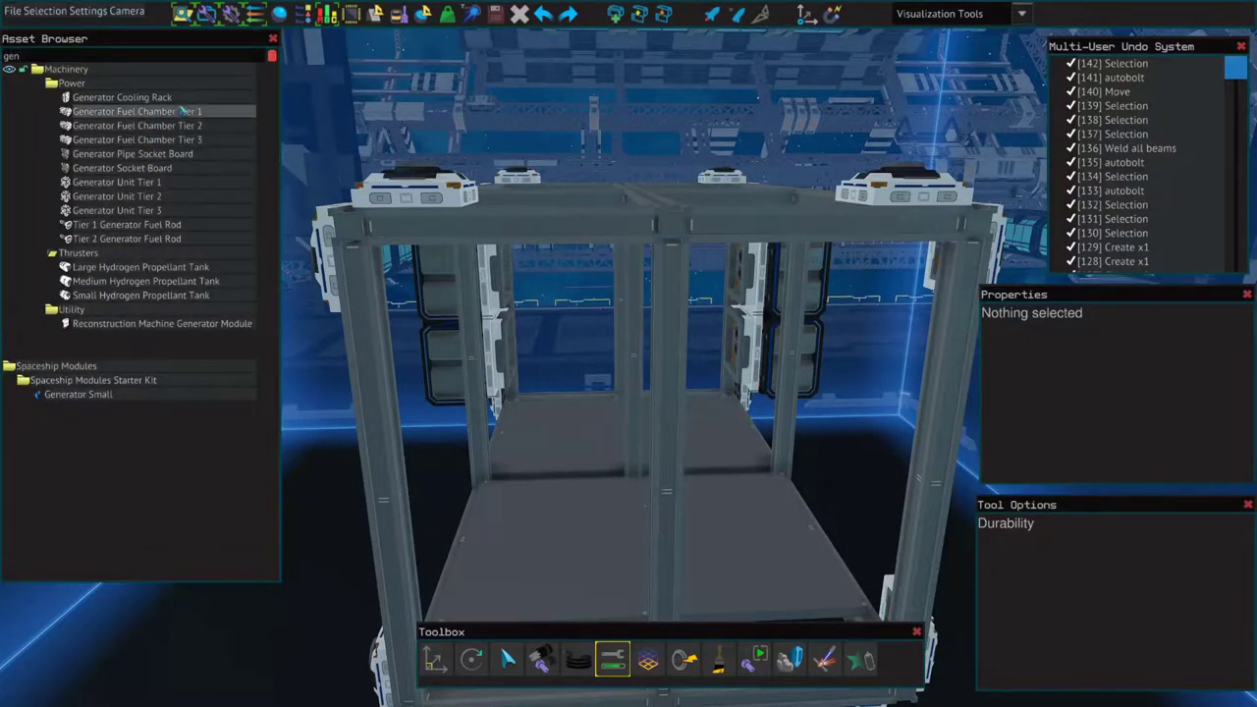
pyautogui.write('w')
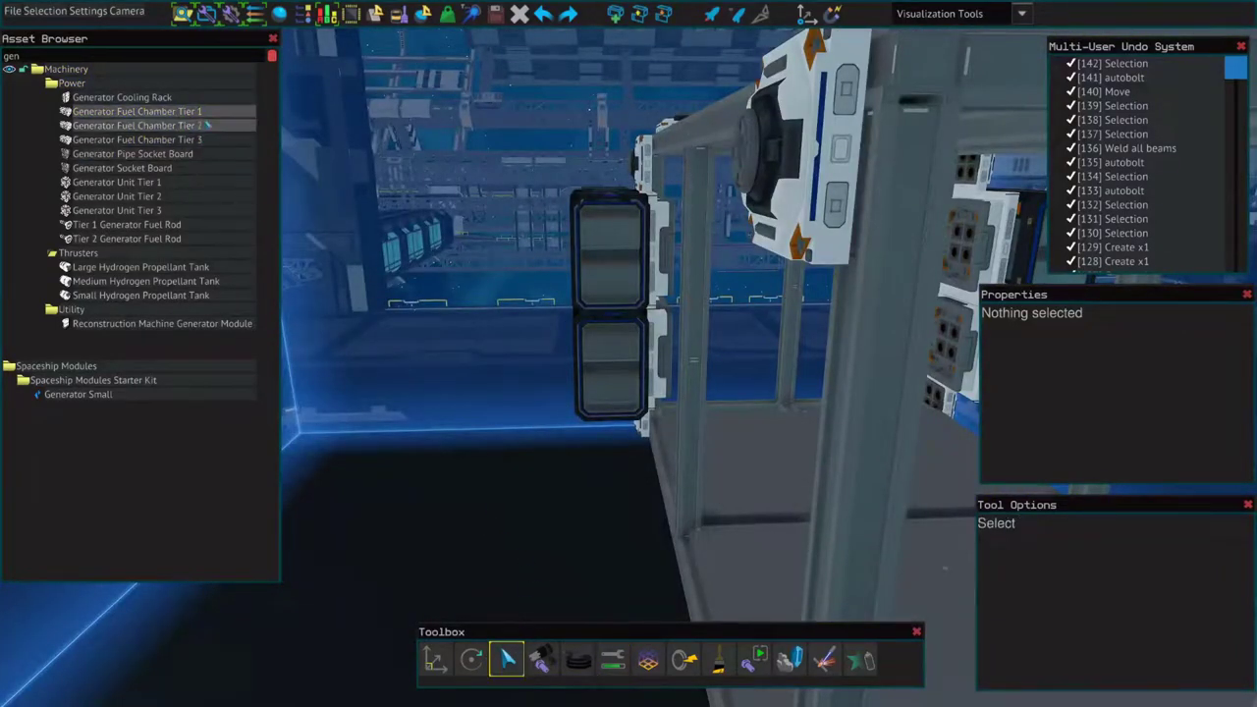
pyautogui.write('d')
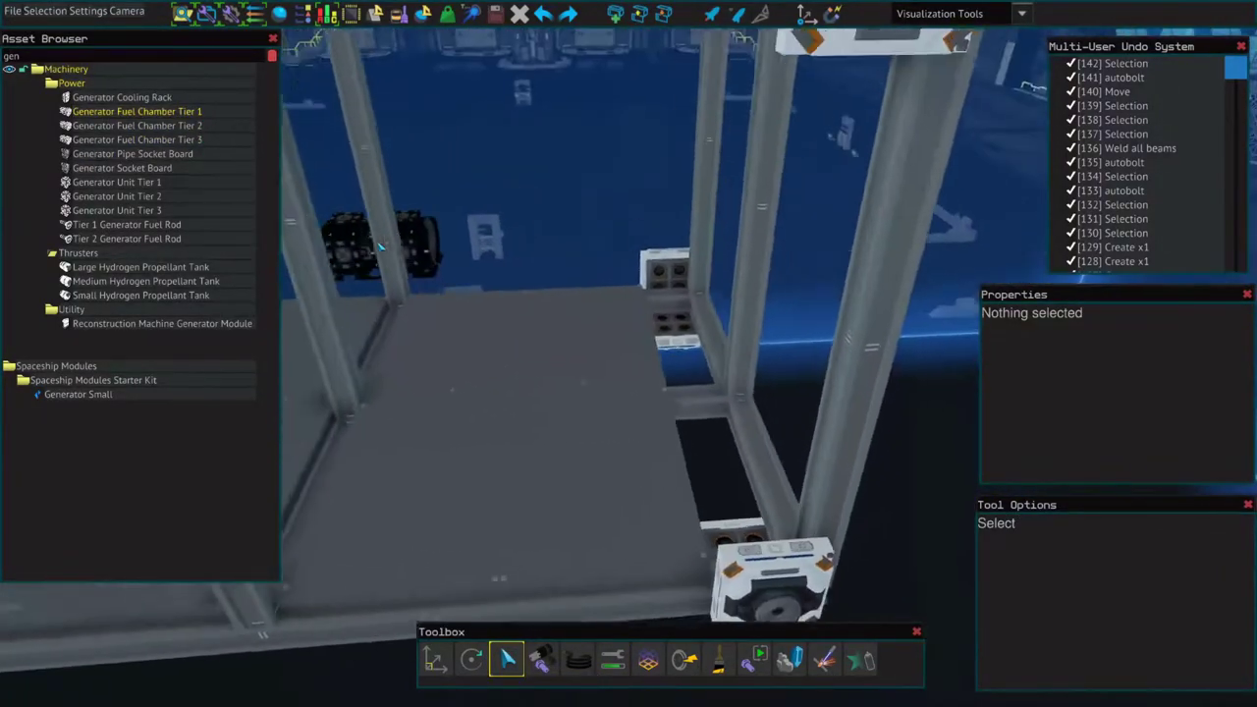
pyautogui.write('sa')
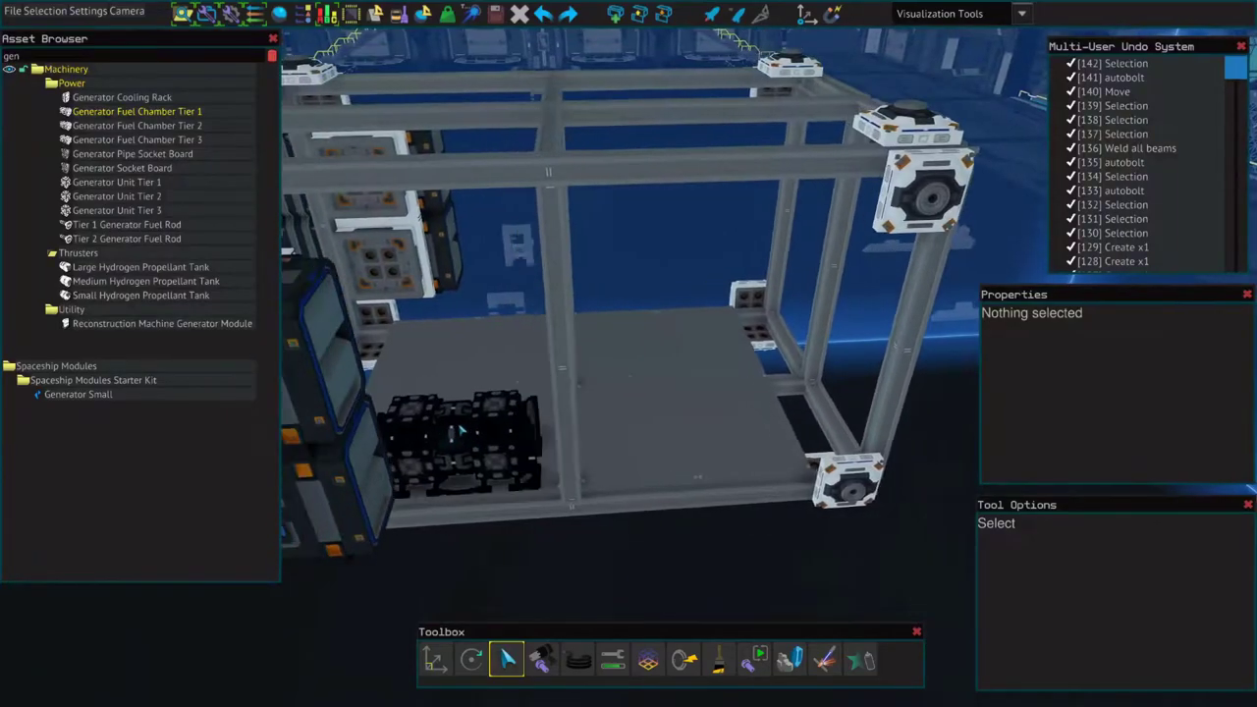
pyautogui.click(479, 447)
# Step: Attach three Generator Unit Tier 1 pieces to the fuel chamber, two along its side and one on top
pyautogui.press('w')
pyautogui.press('w')
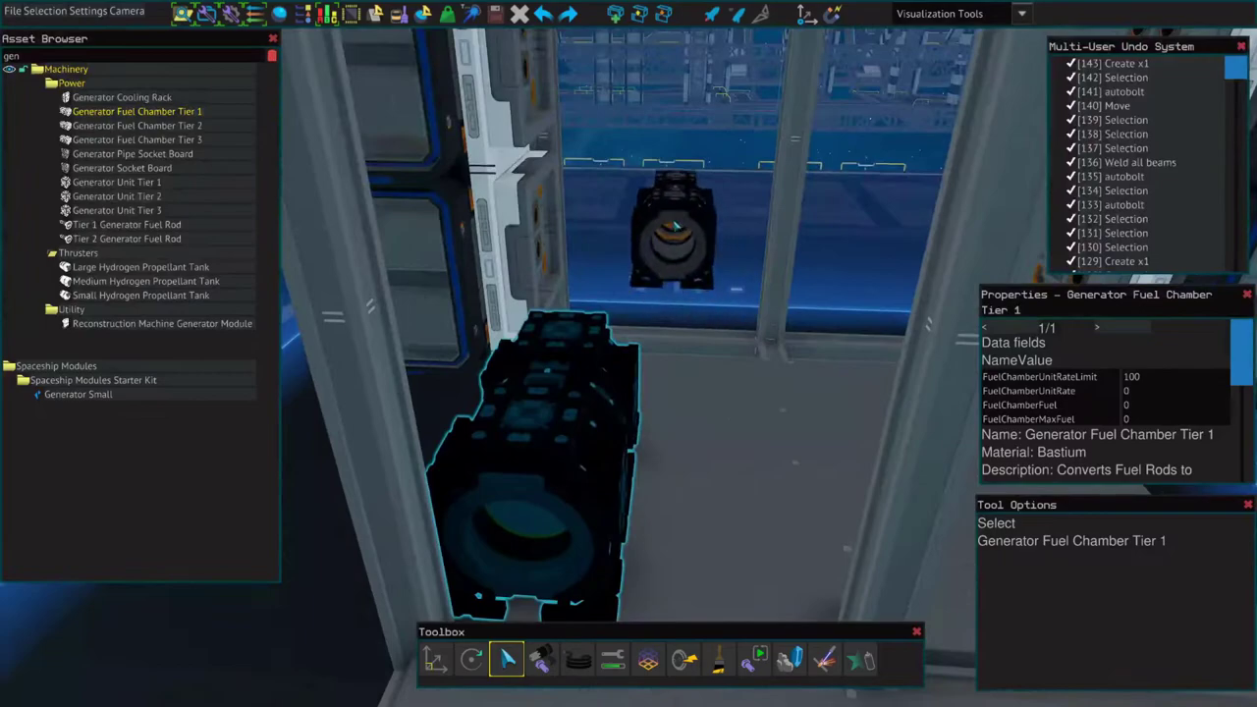
pyautogui.press('d')
pyautogui.click(727, 395)
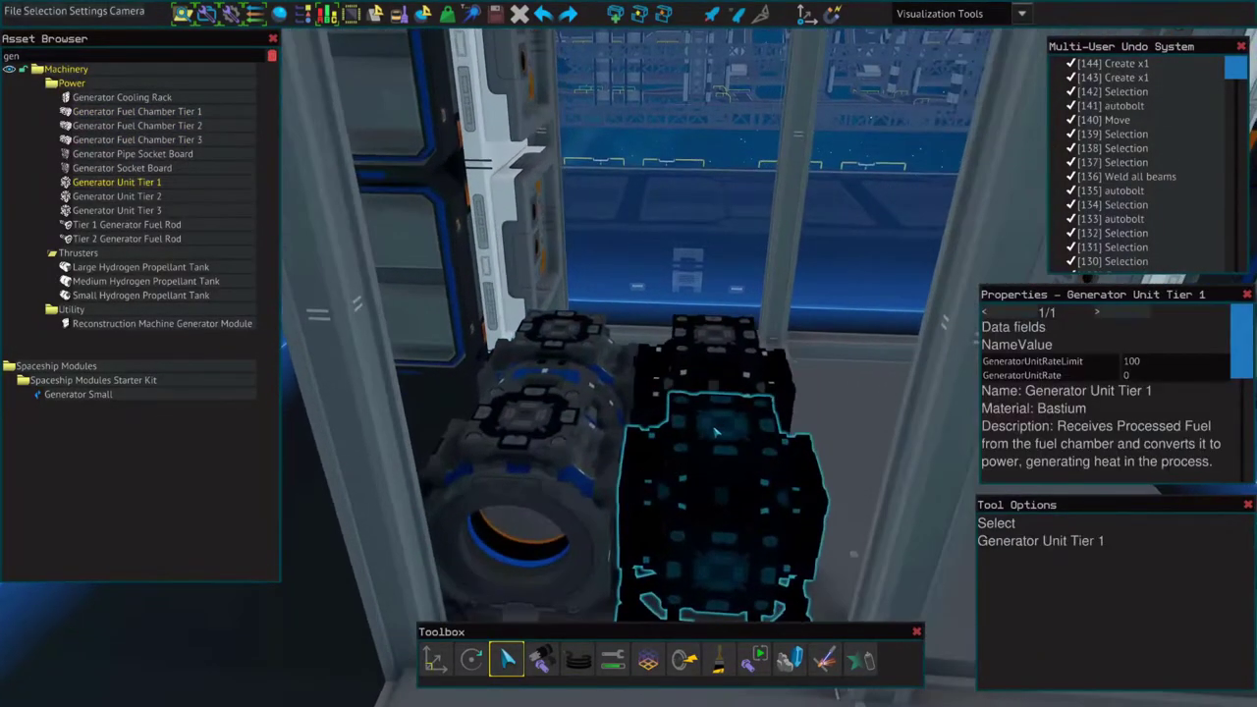
pyautogui.click(727, 395)
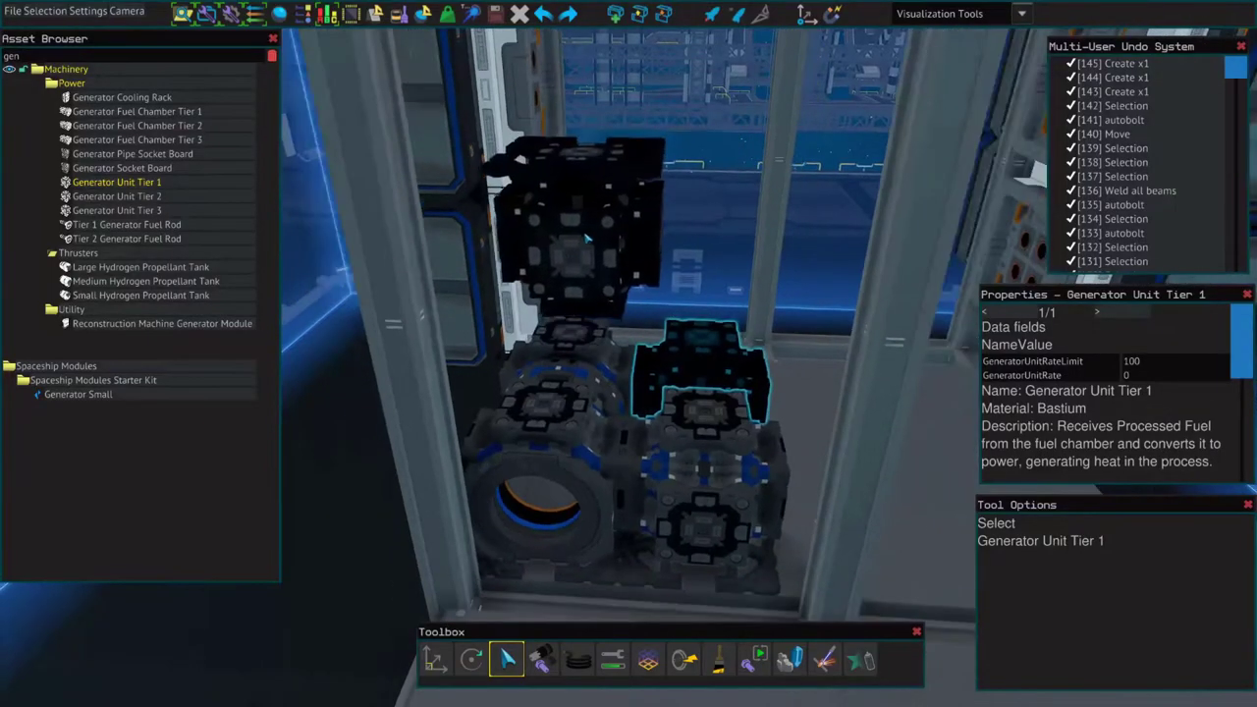
pyautogui.click(631, 192)
# Step: Insert a Tier 1 Generator Fuel Rod into the open end of the fuel chamber
pyautogui.press('a')
pyautogui.press('d')
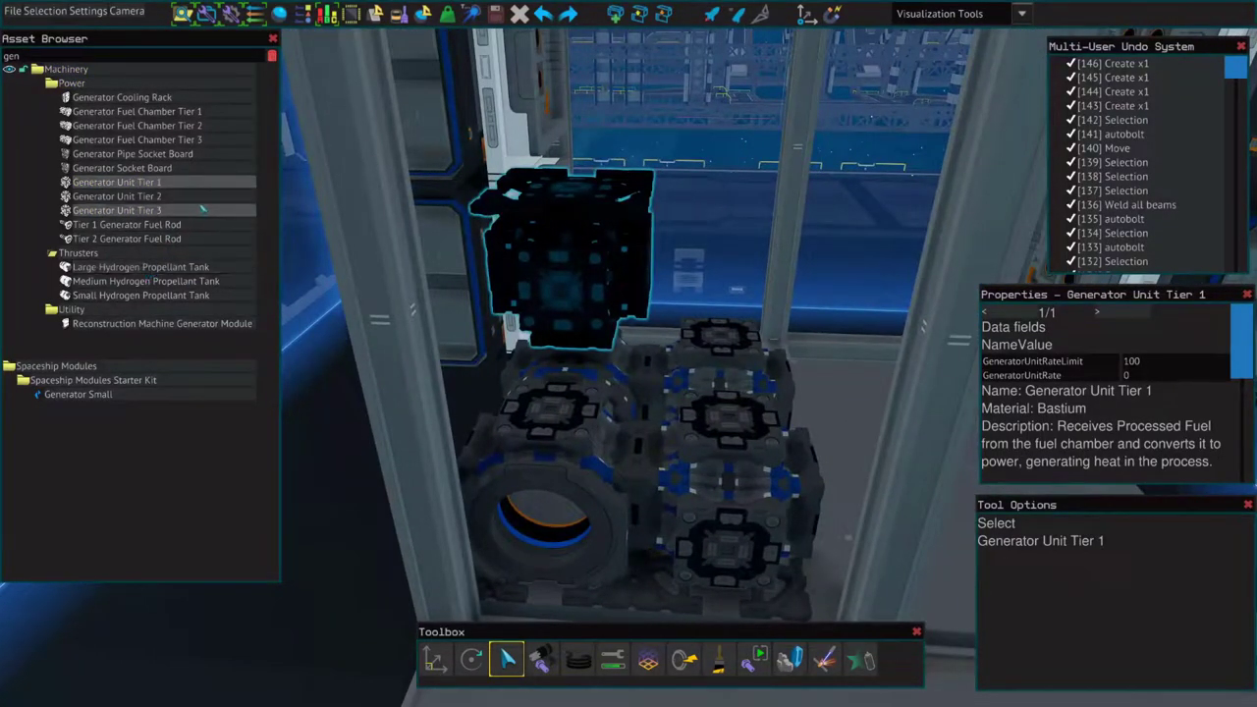
pyautogui.press('s')
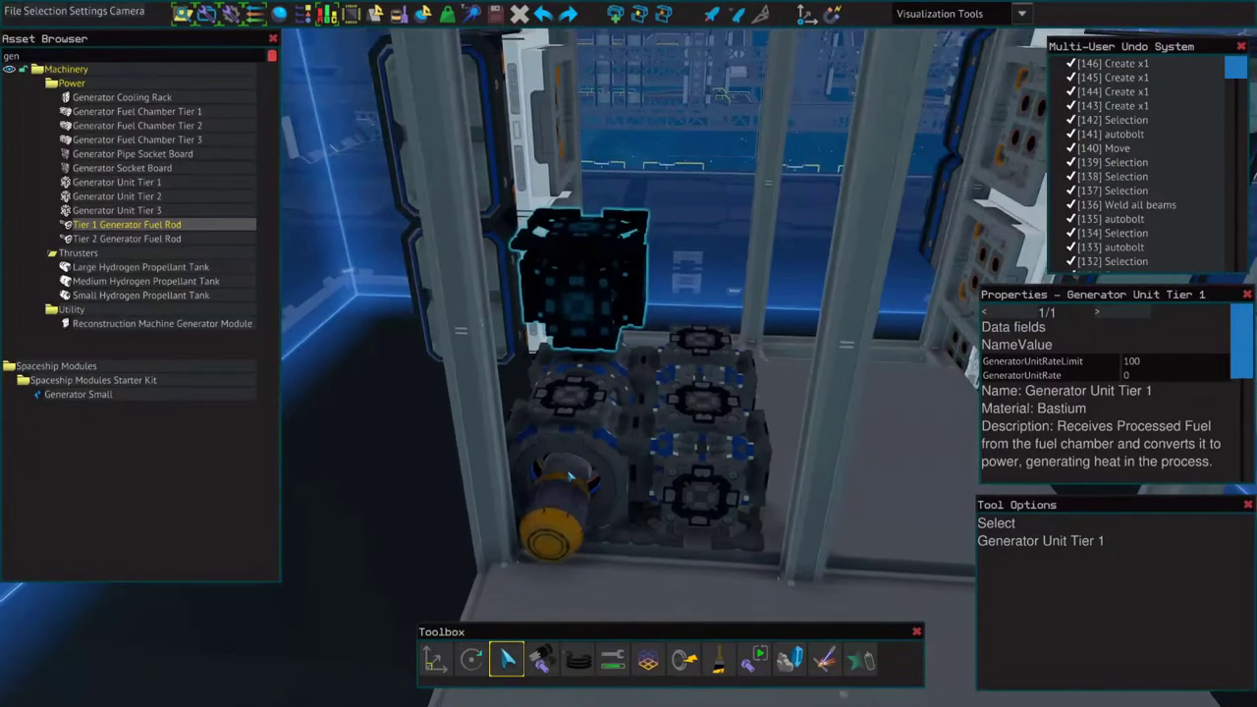
pyautogui.click(570, 475)
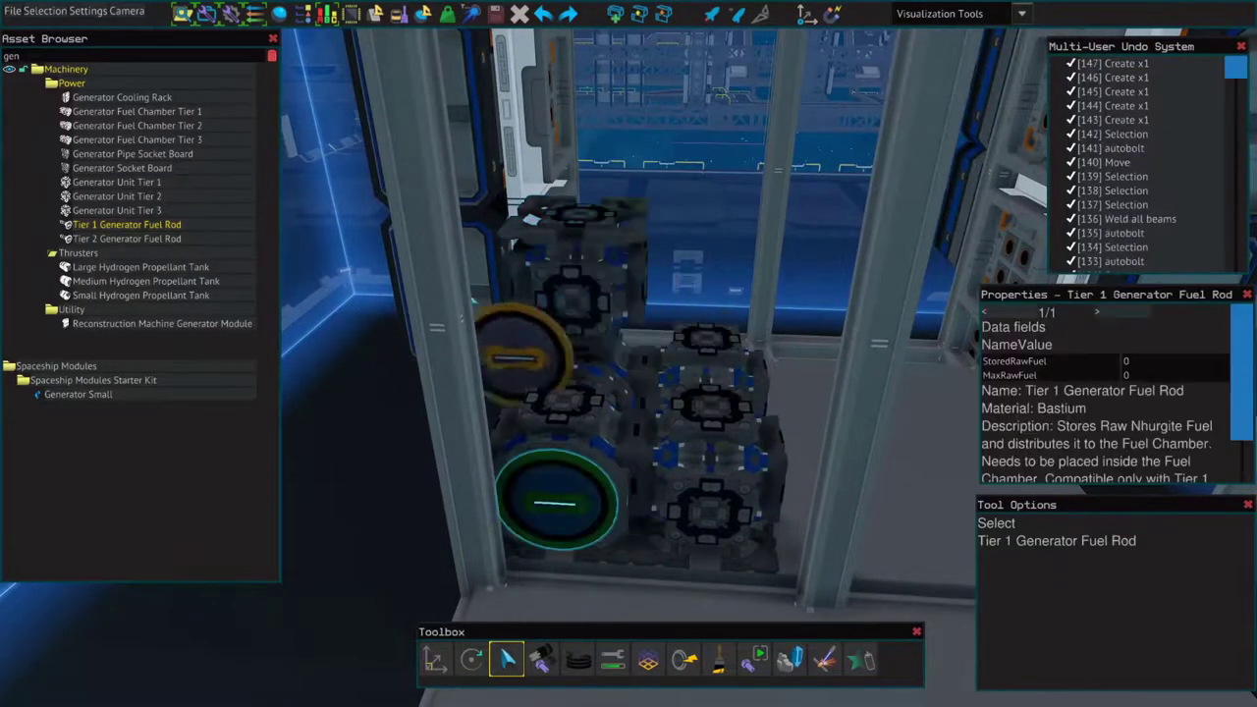
# Step: Attach a Generator Pipe Socket Board and a Generator Socket Board to the outer faces of the two side generator units
pyautogui.press('a')
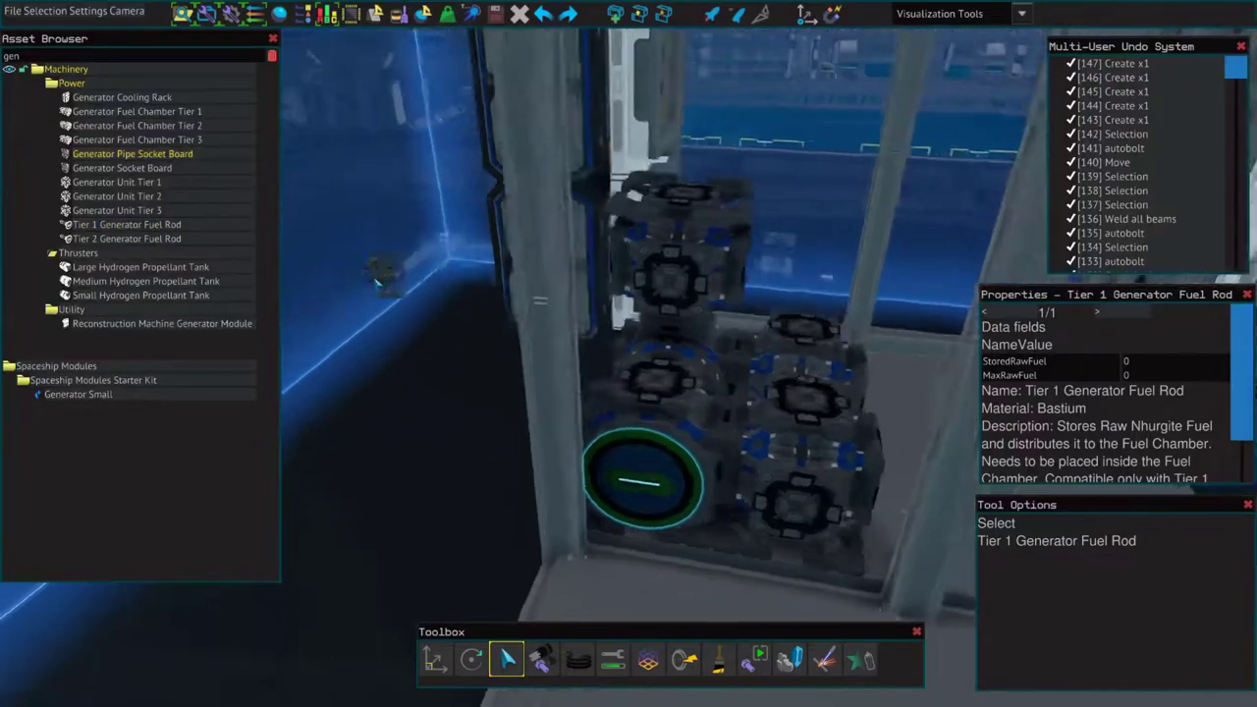
pyautogui.press('w')
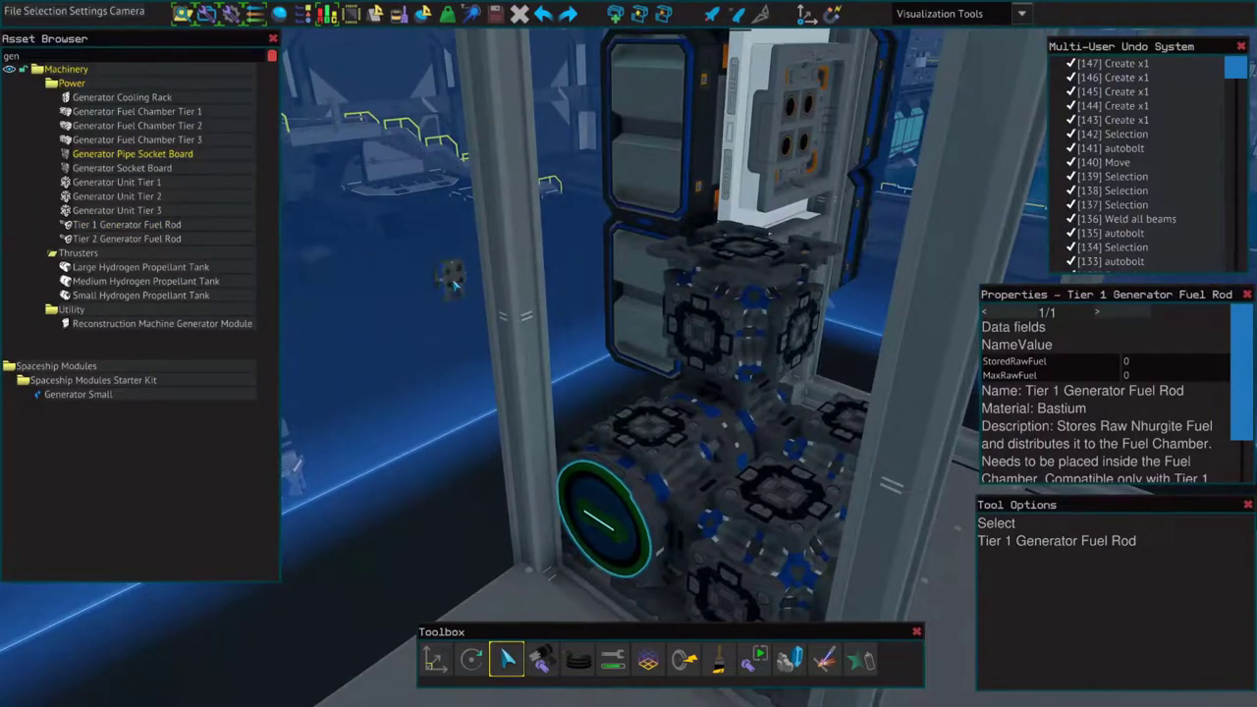
pyautogui.press('d')
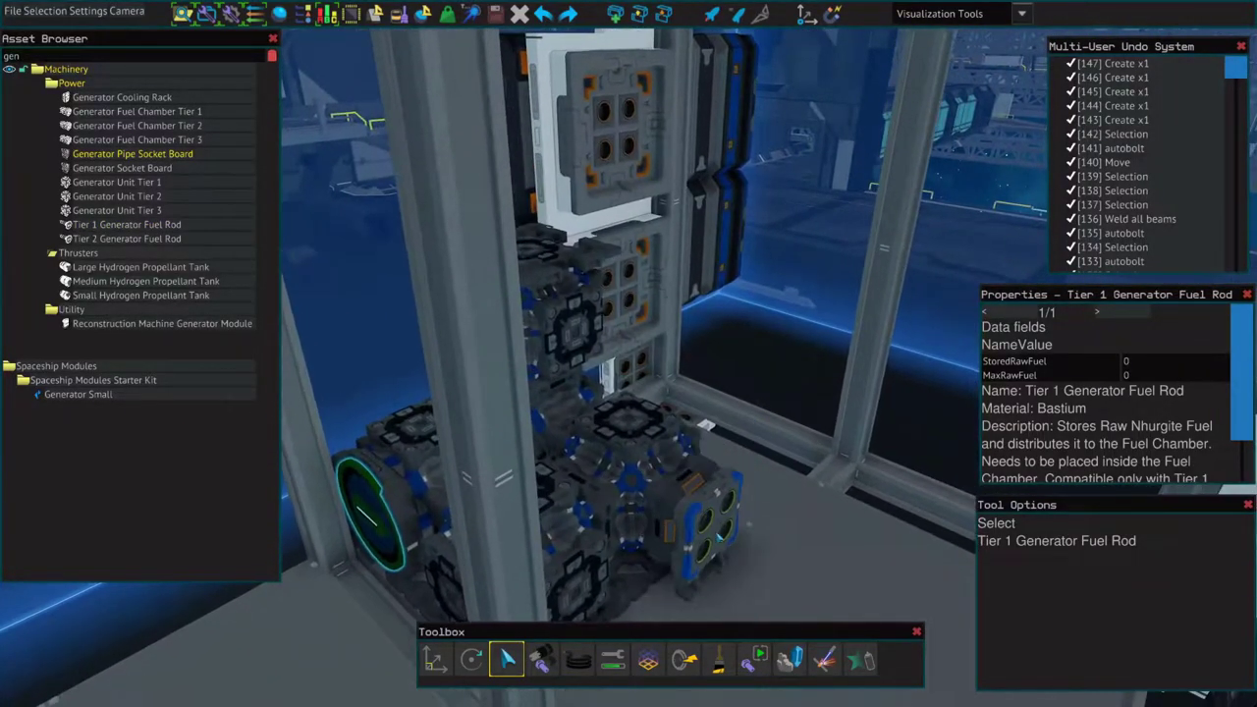
pyautogui.click(709, 530)
pyautogui.click(208, 168)
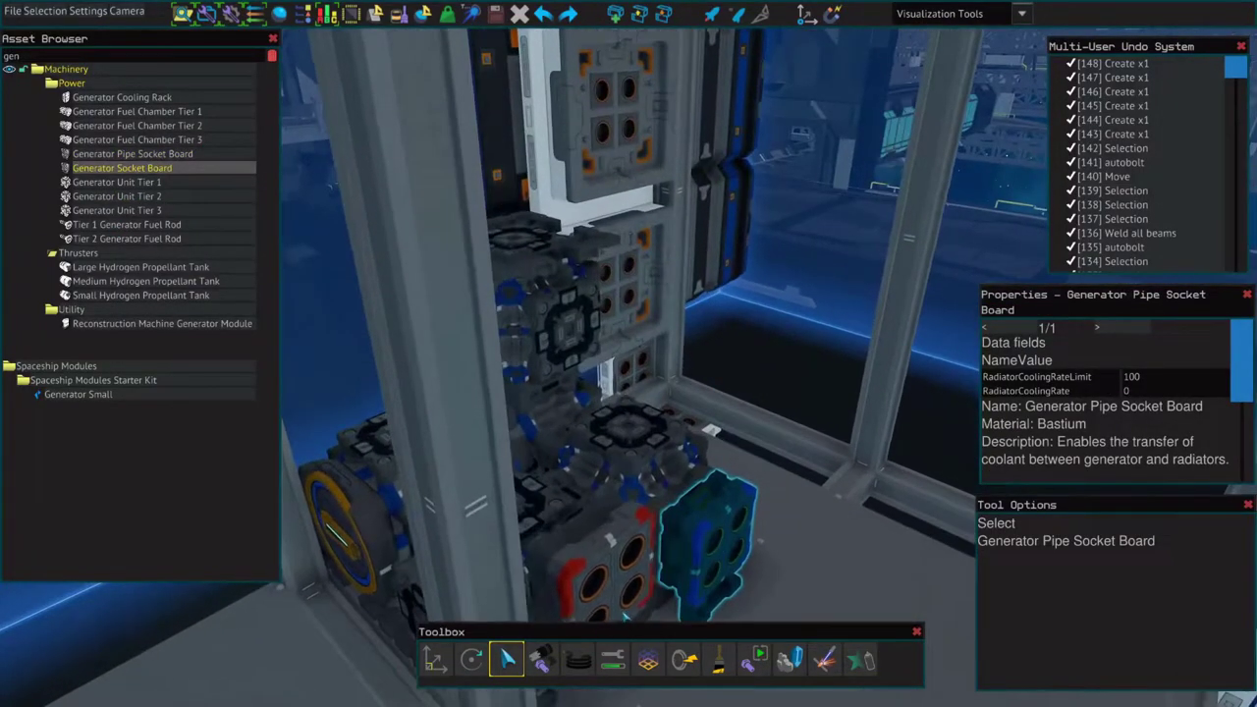
pyautogui.press('s')
pyautogui.click(620, 450)
pyautogui.press('d')
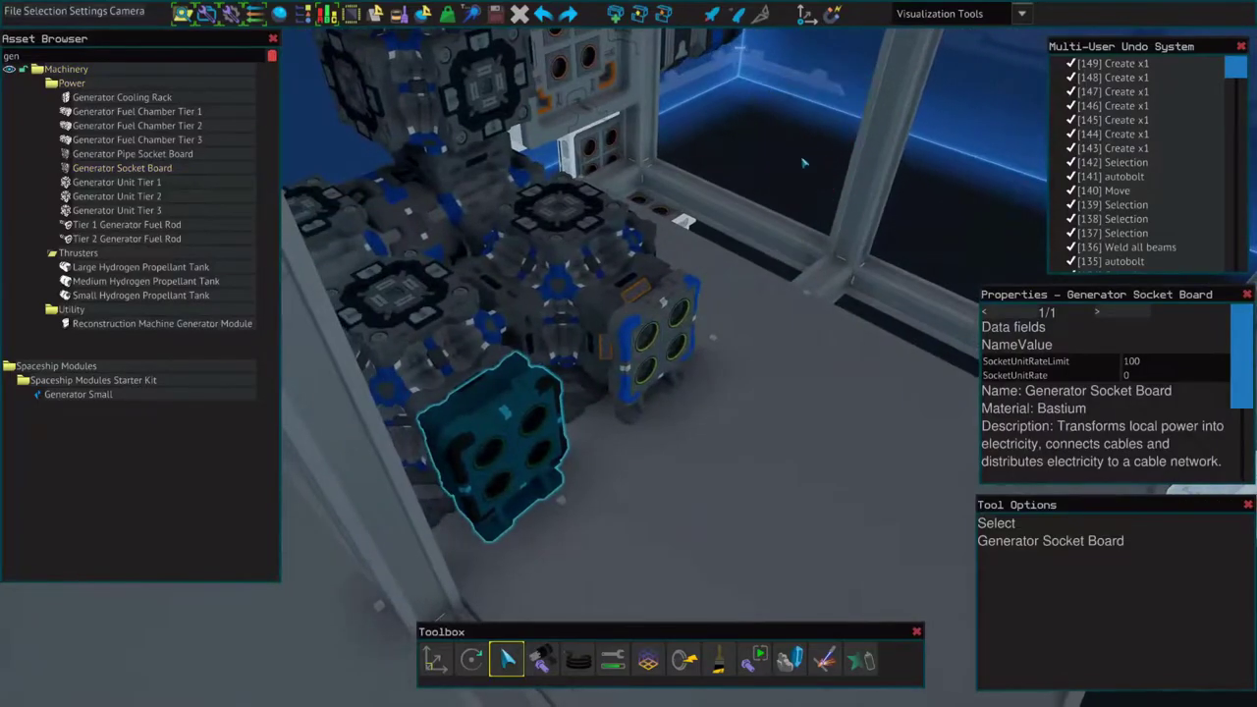
# Step: Search the assets for "prop" and place a Medium Propellant Tank Support on the floor plate beside the generator
pyautogui.press('w')
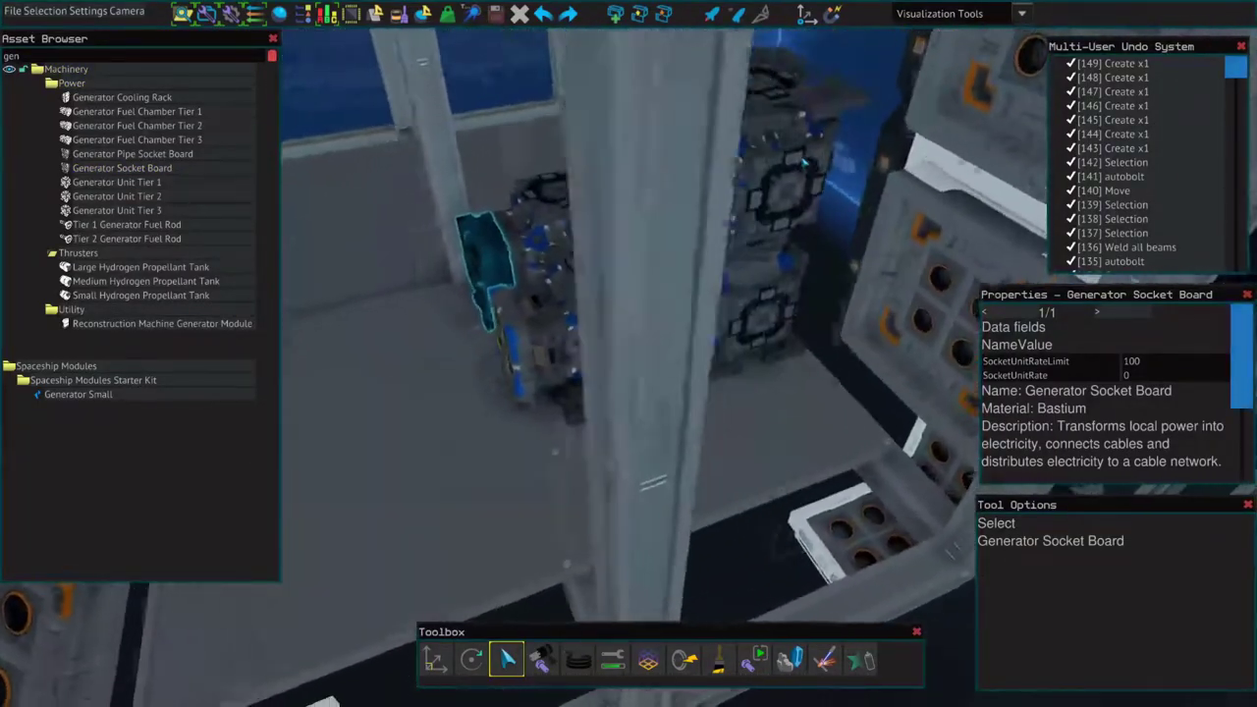
pyautogui.press('s')
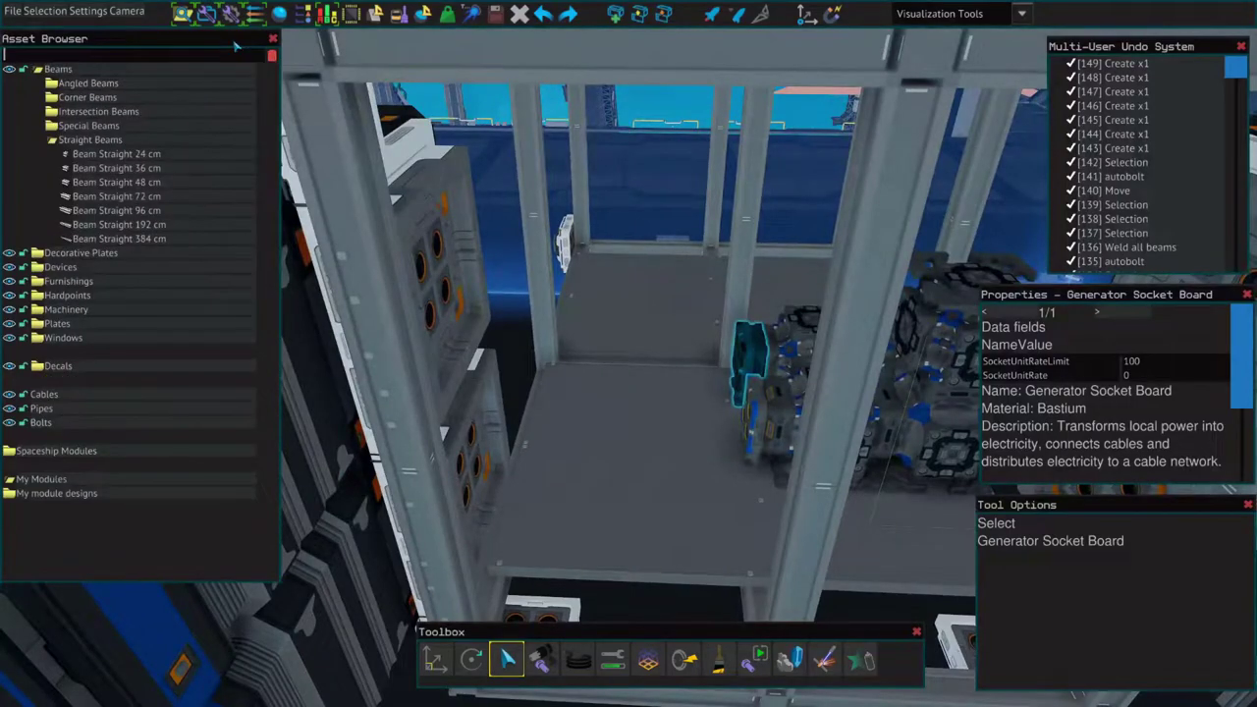
pyautogui.write('preop')
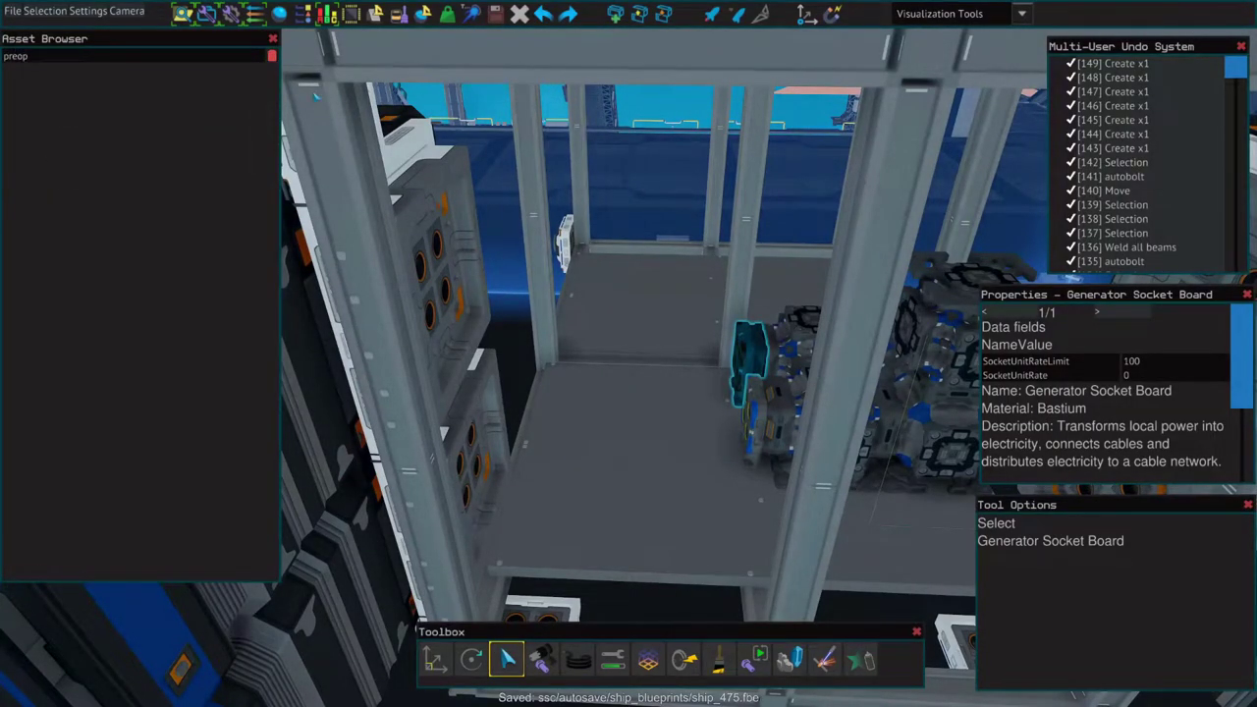
pyautogui.click(267, 56)
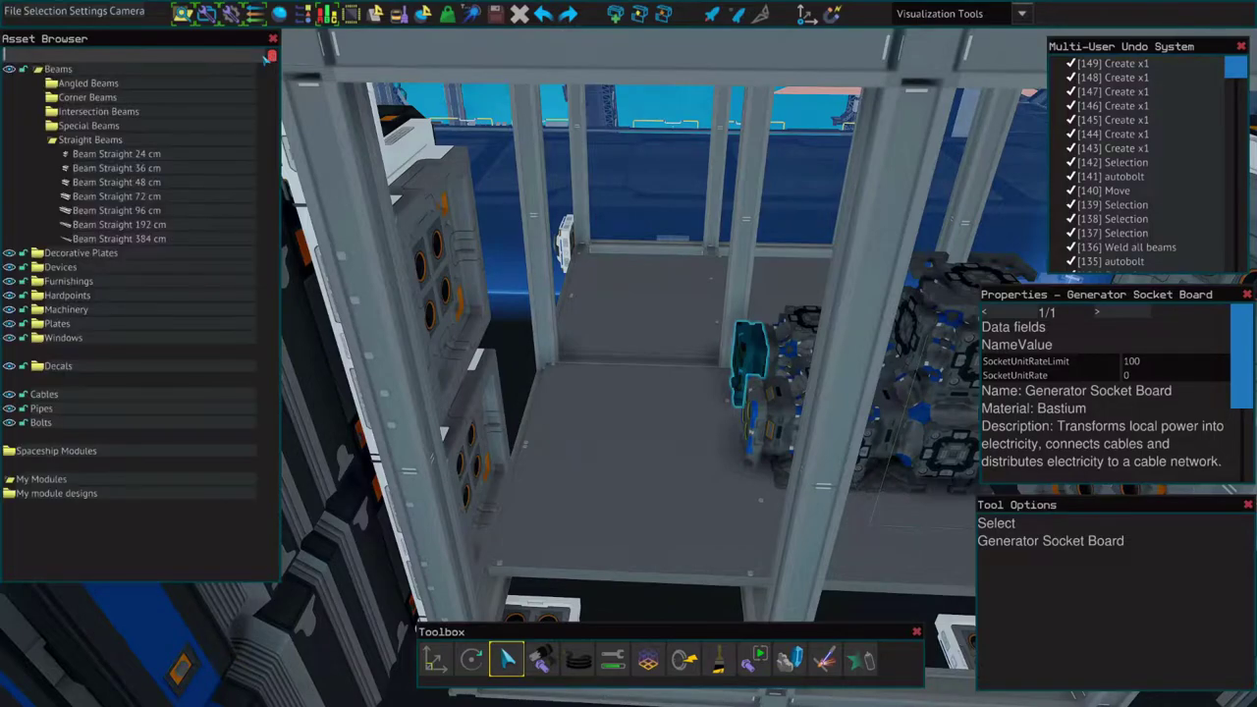
pyautogui.write('prop')
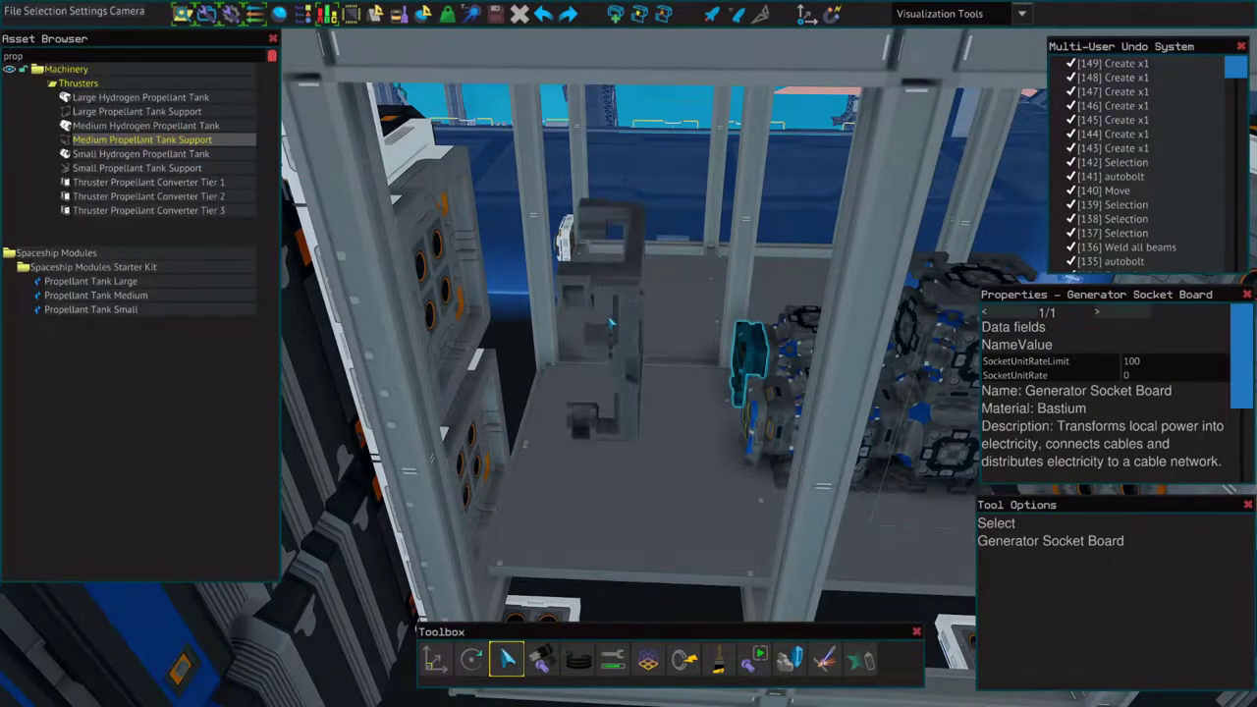
pyautogui.scroll(3, 599, 373)
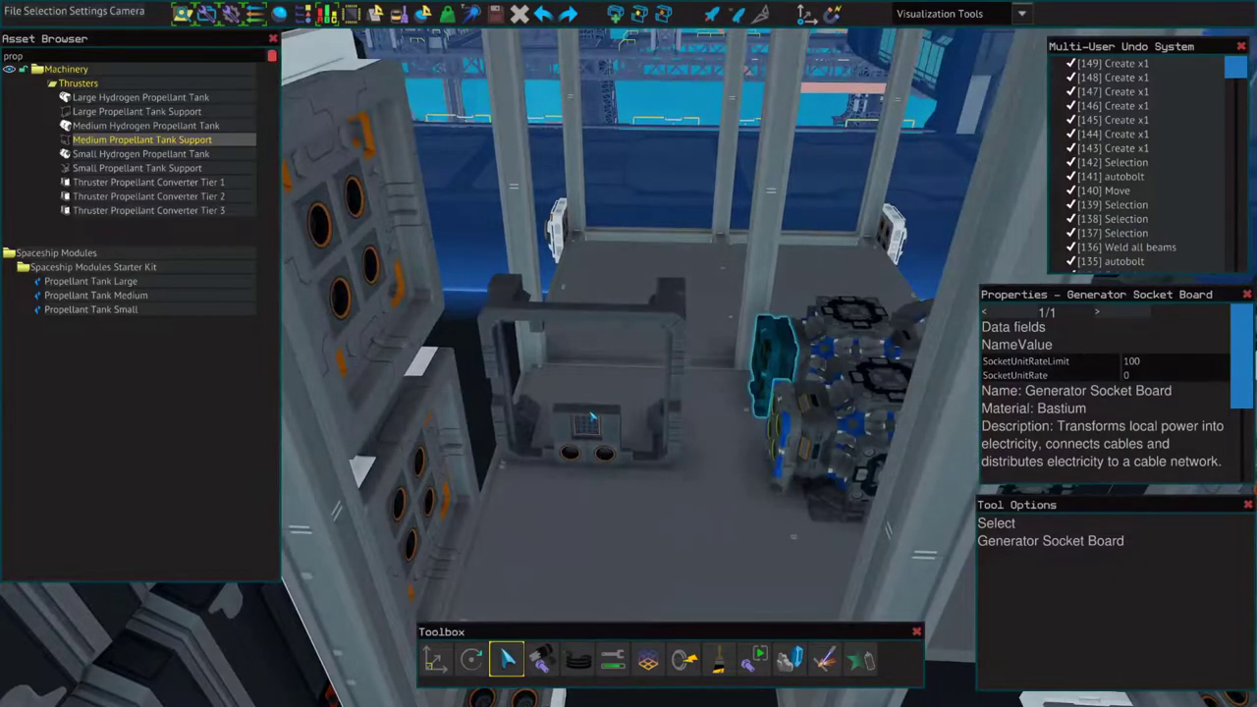
pyautogui.click(607, 413)
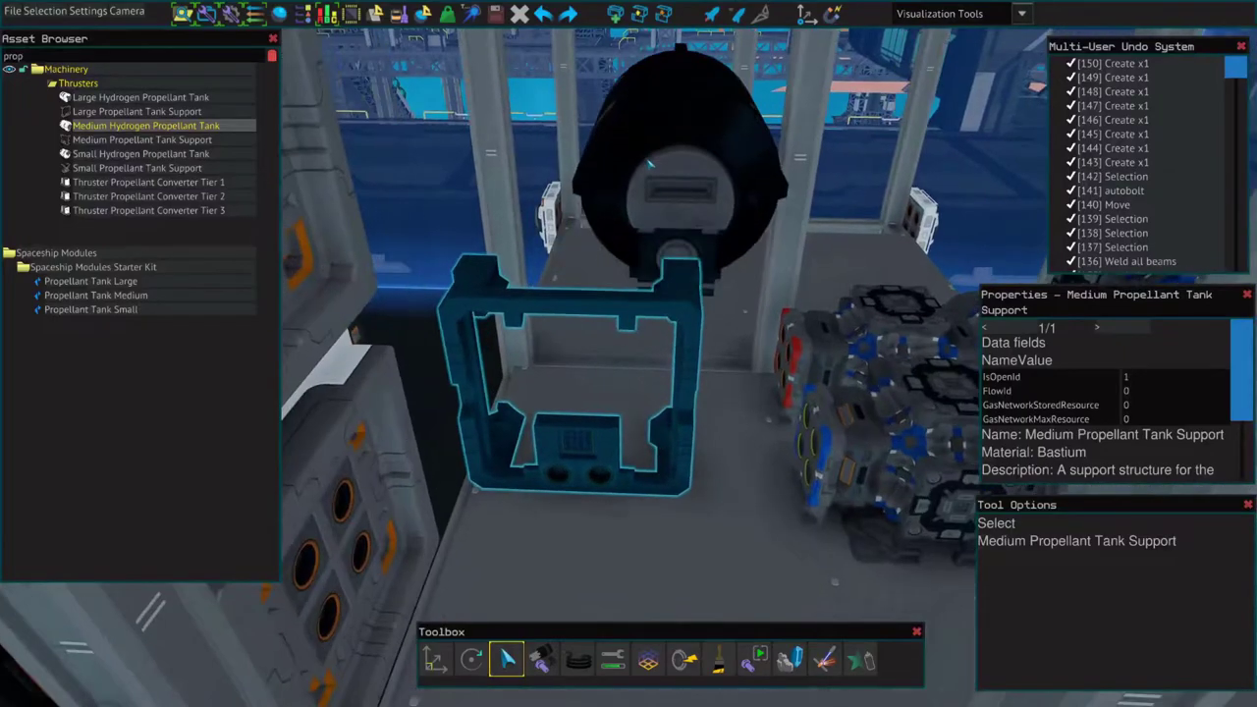
# Step: Place a Medium Hydrogen Propellant Tank behind the support, and shift the support to a new spot on the floor plate
pyautogui.click(644, 208)
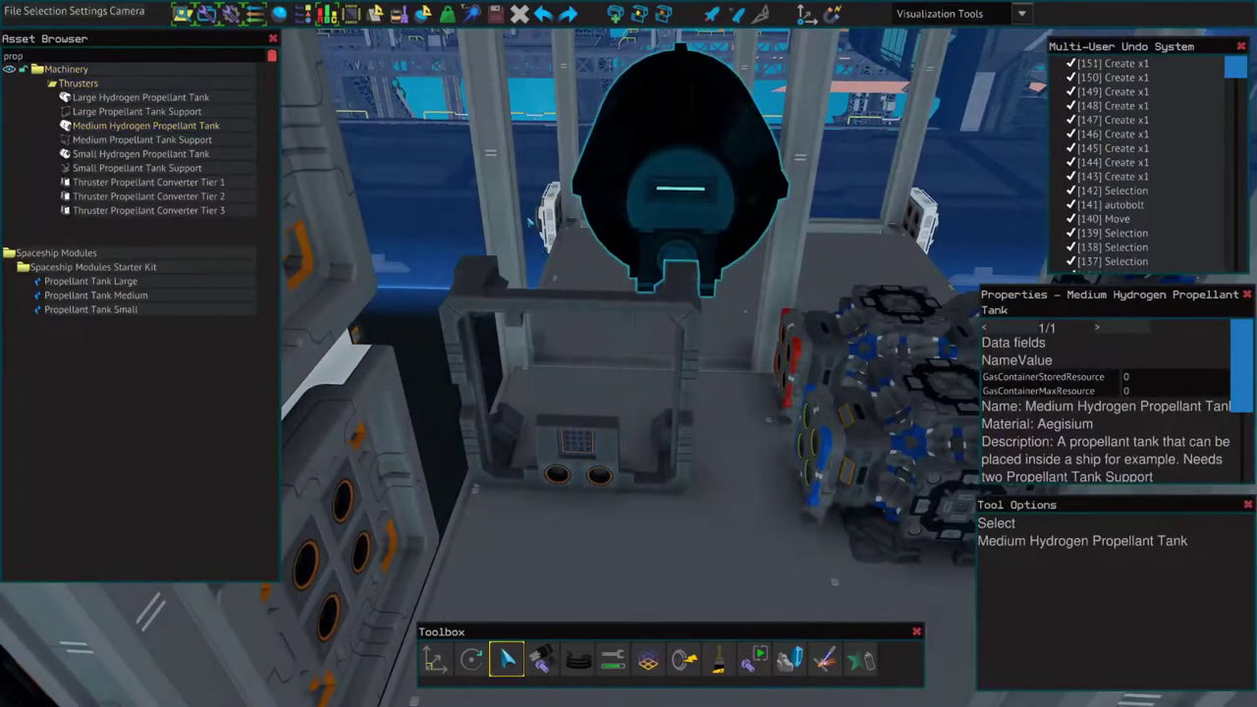
pyautogui.click(451, 666)
pyautogui.click(589, 442)
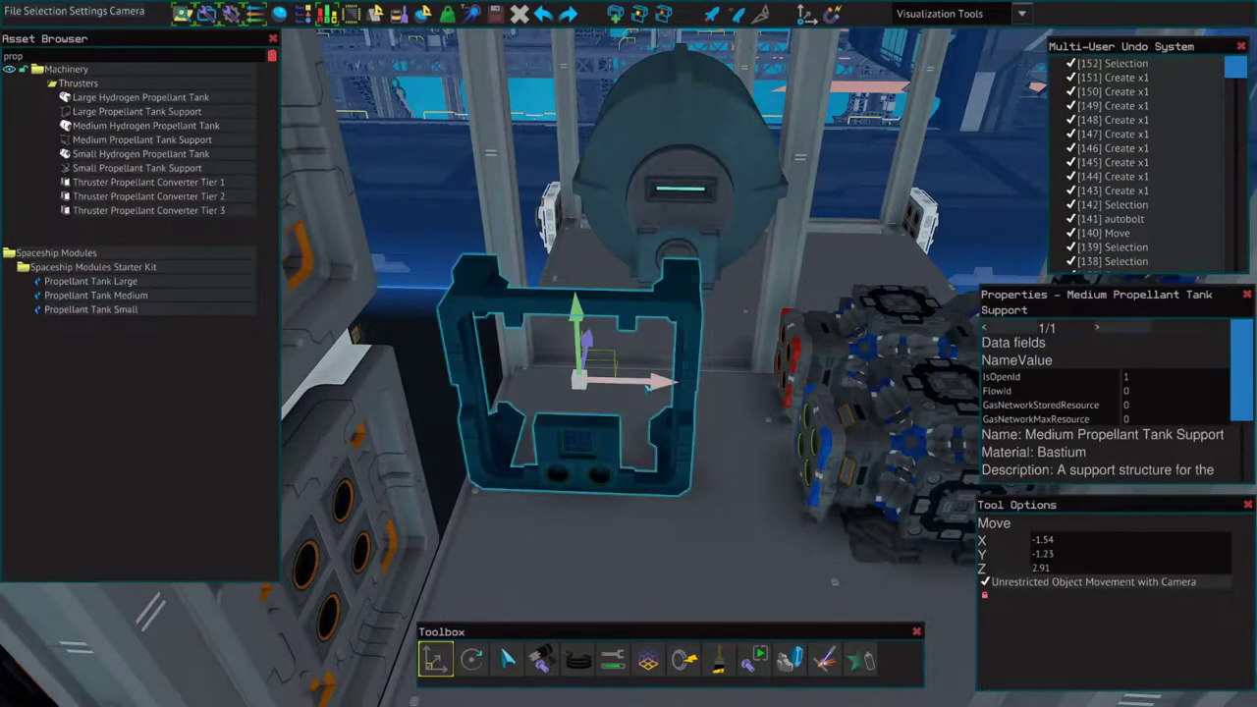
pyautogui.moveTo(658, 382)
pyautogui.mouseDown()
pyautogui.moveTo(726, 384)
pyautogui.moveTo(668, 384)
pyautogui.mouseUp()
pyautogui.press('w')
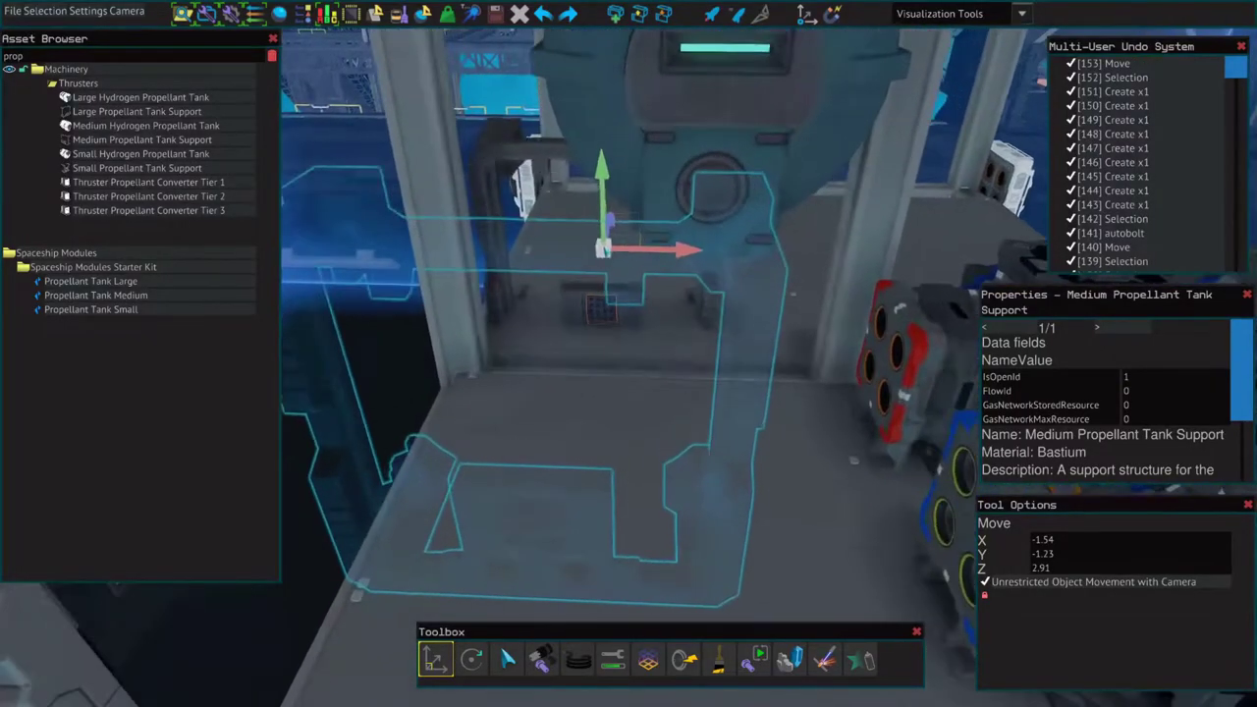
pyautogui.press('s')
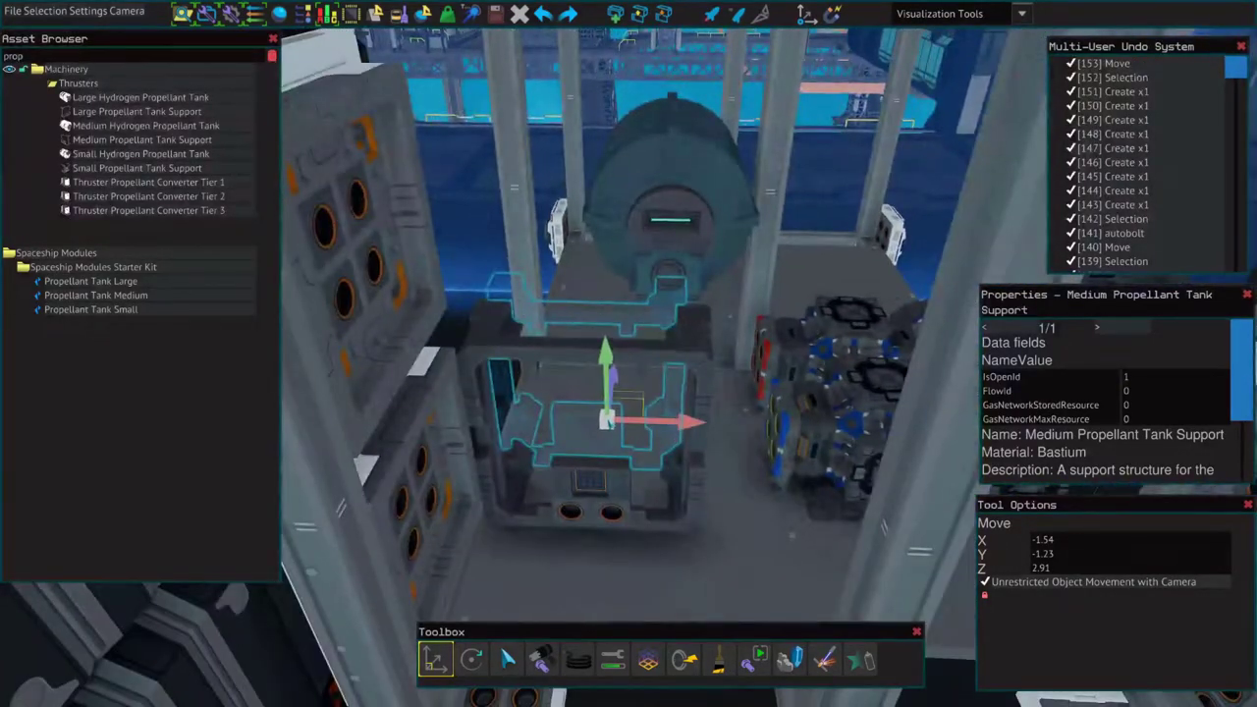
# Step: Move the Medium Hydrogen Propellant Tank down into the support frame, at X -1.42, Y -0.99, Z 2.76
pyautogui.press('w')
pyautogui.click(673, 226)
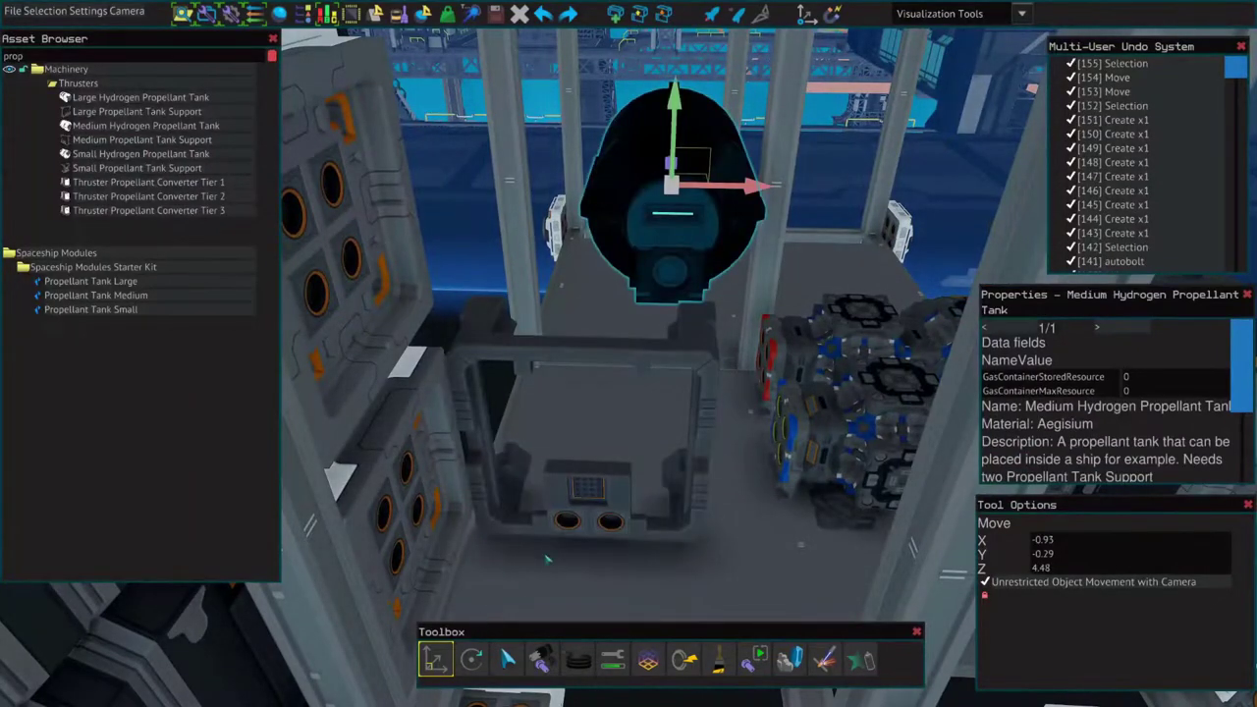
pyautogui.press('w')
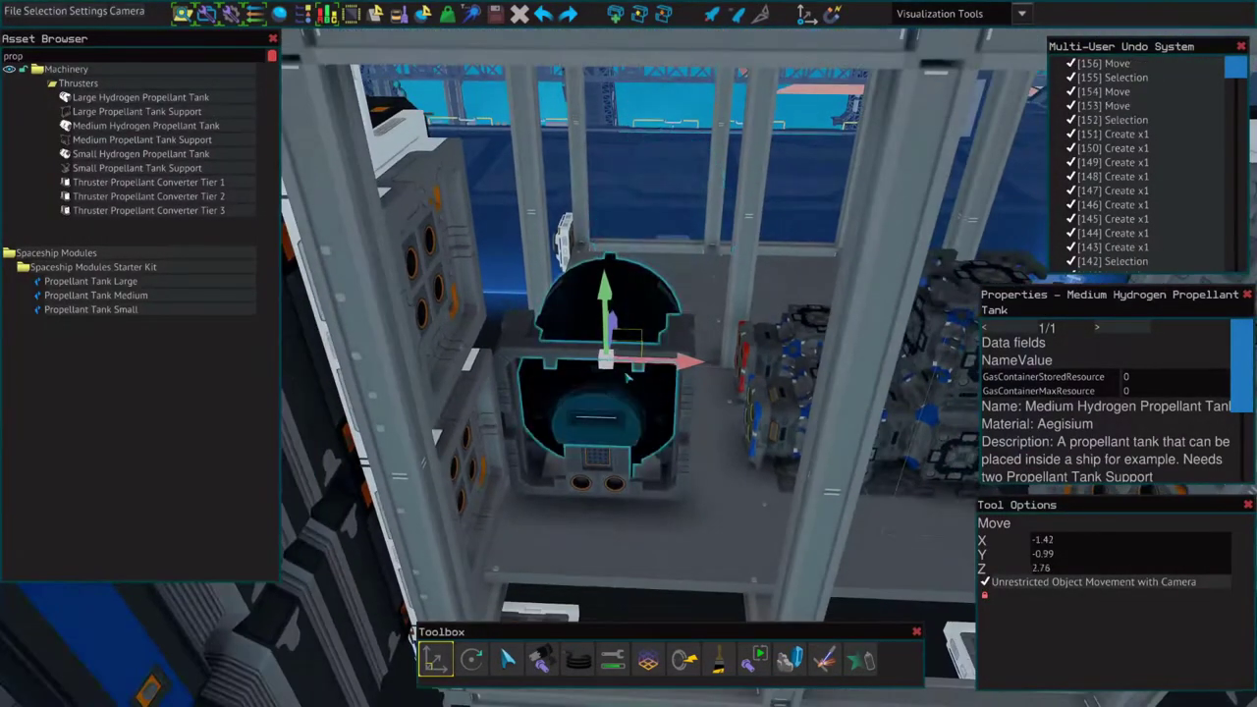
# Step: Add a second Medium Propellant Tank Support around the far end of the tank, at X -1.42, Y -0.99, Z 3.45
pyautogui.click(679, 332)
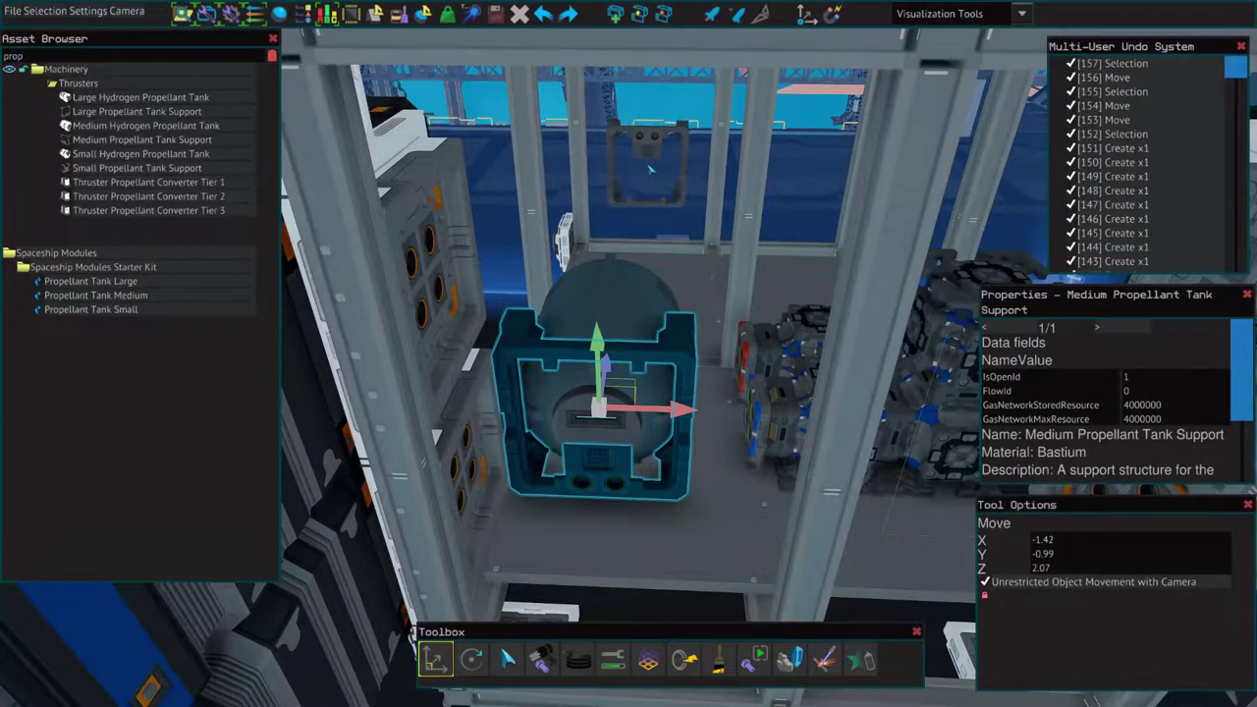
pyautogui.press('w')
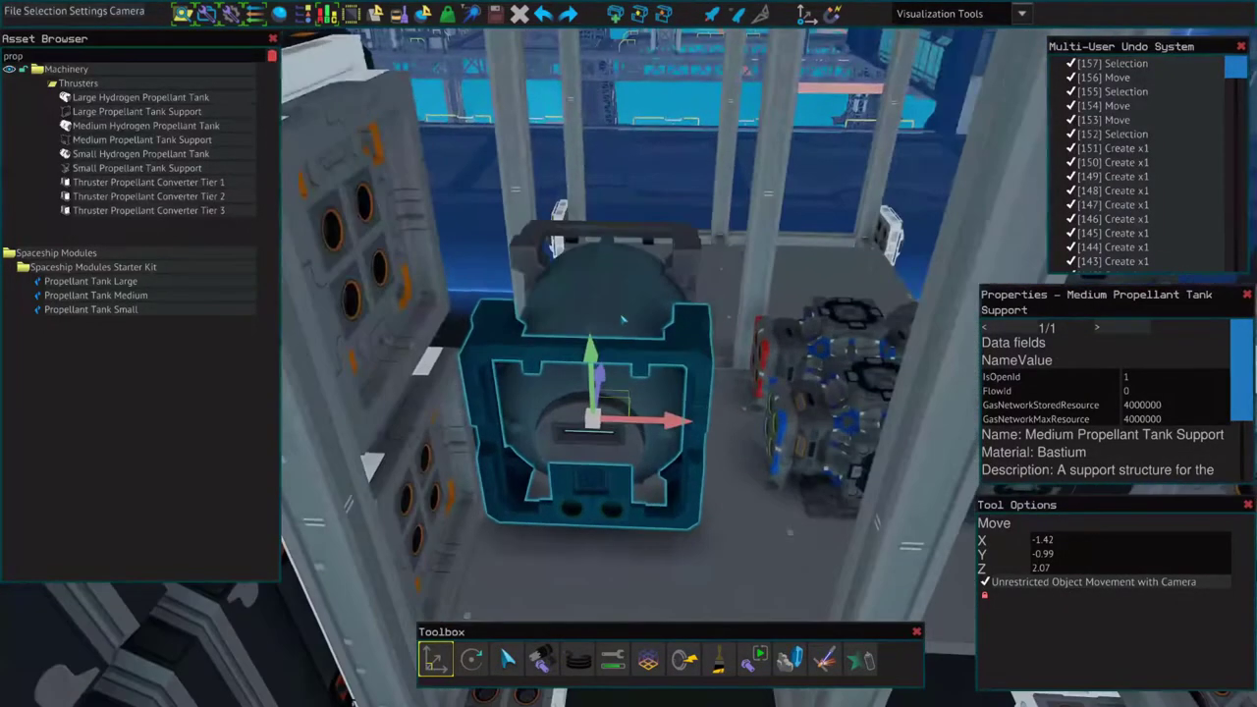
pyautogui.hotkey('ctrl', 'd')
pyautogui.press('w')
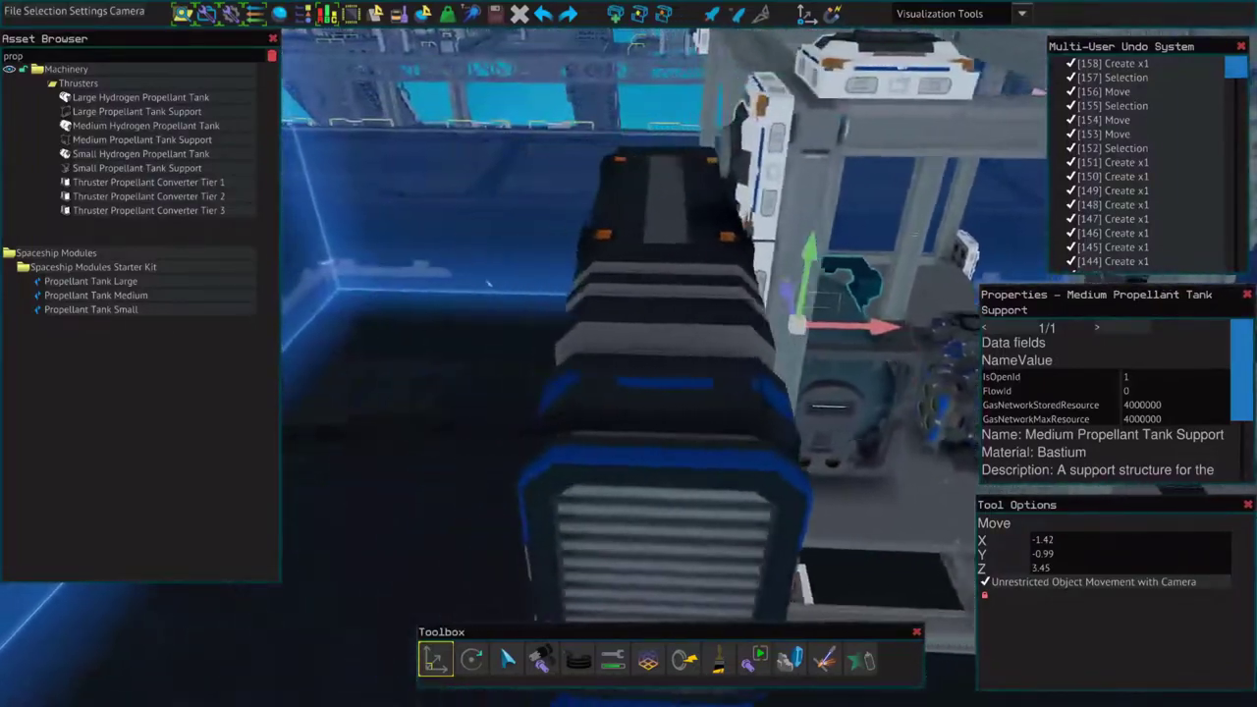
# Step: Select the propellant tank assembly with the surrounding generator, thrusters and floor section, and autobolt the selection
pyautogui.press('Escape')
pyautogui.press('s')
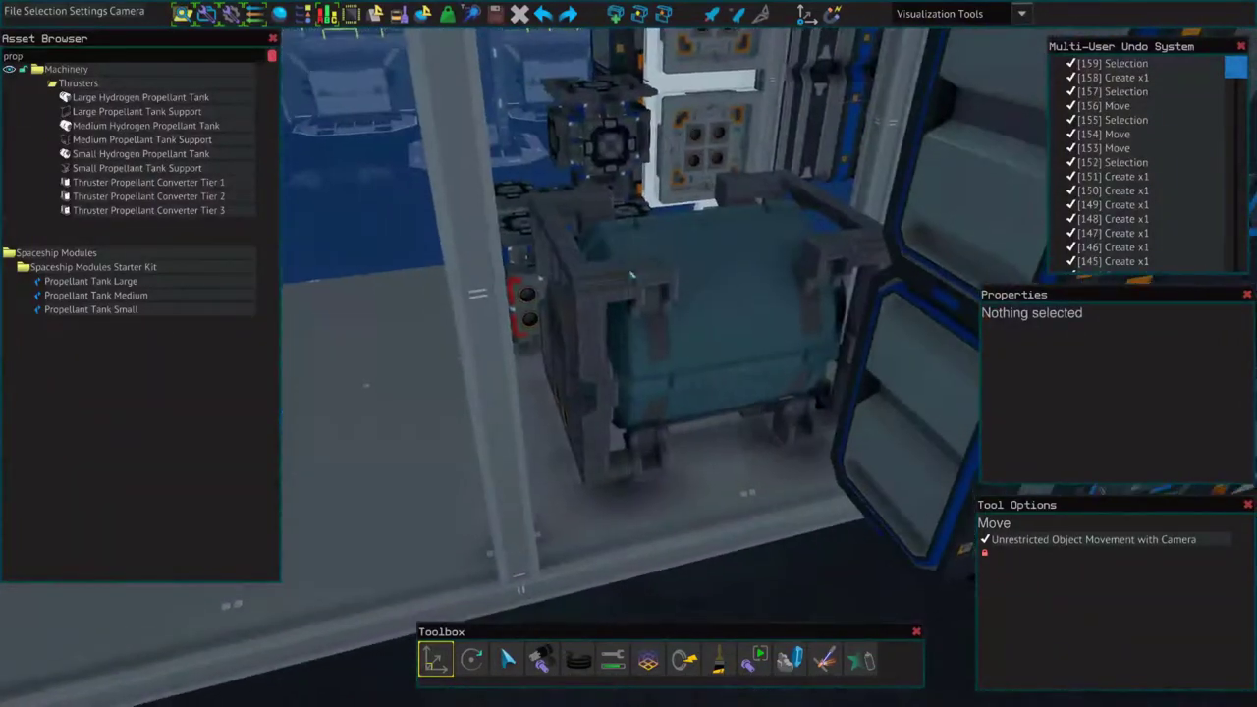
pyautogui.moveTo(857, 413); pyautogui.dragTo(856, 413)
pyautogui.press('b')
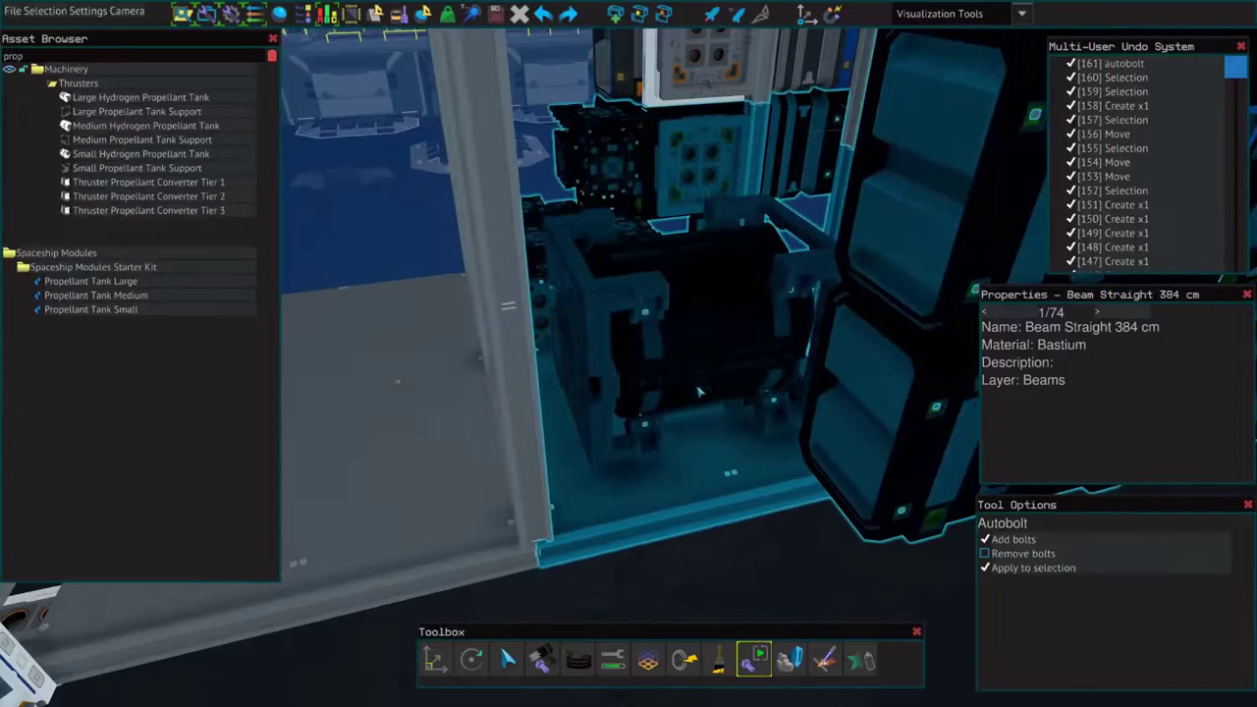
# Step: Extend the selection to the neighbouring frame beams and floor plates, autobolt them and clear the selection
pyautogui.press('s')
pyautogui.press('q')
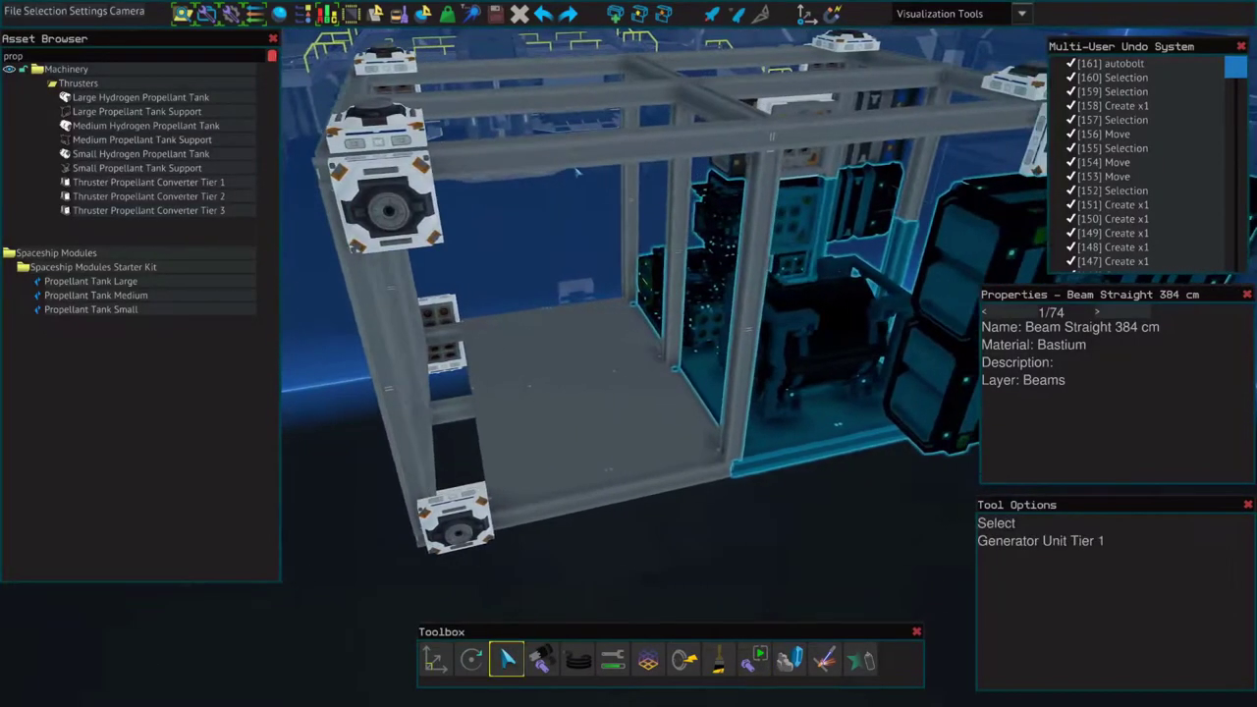
pyautogui.press('d')
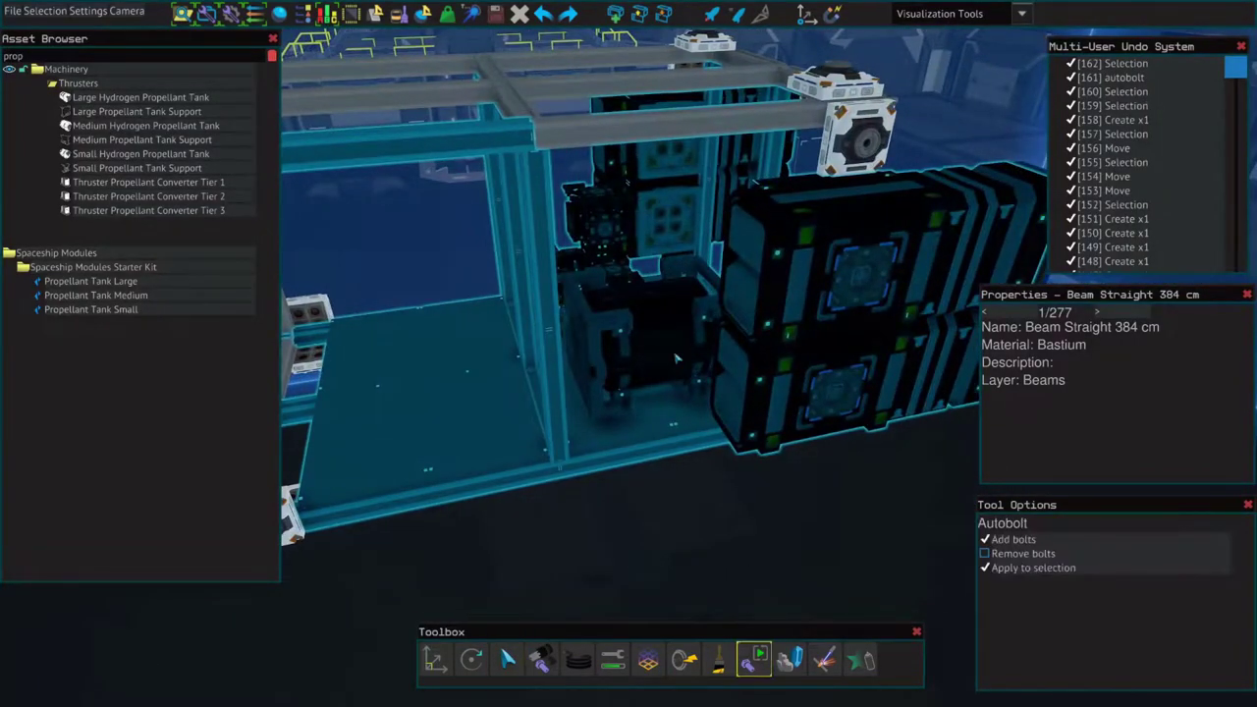
pyautogui.click(682, 541)
# Step: Search the assets for "hard", place a Device Hardpoint against the upper beams beside the central junction, and bolt it to the frame
pyautogui.press('a')
pyautogui.press('w')
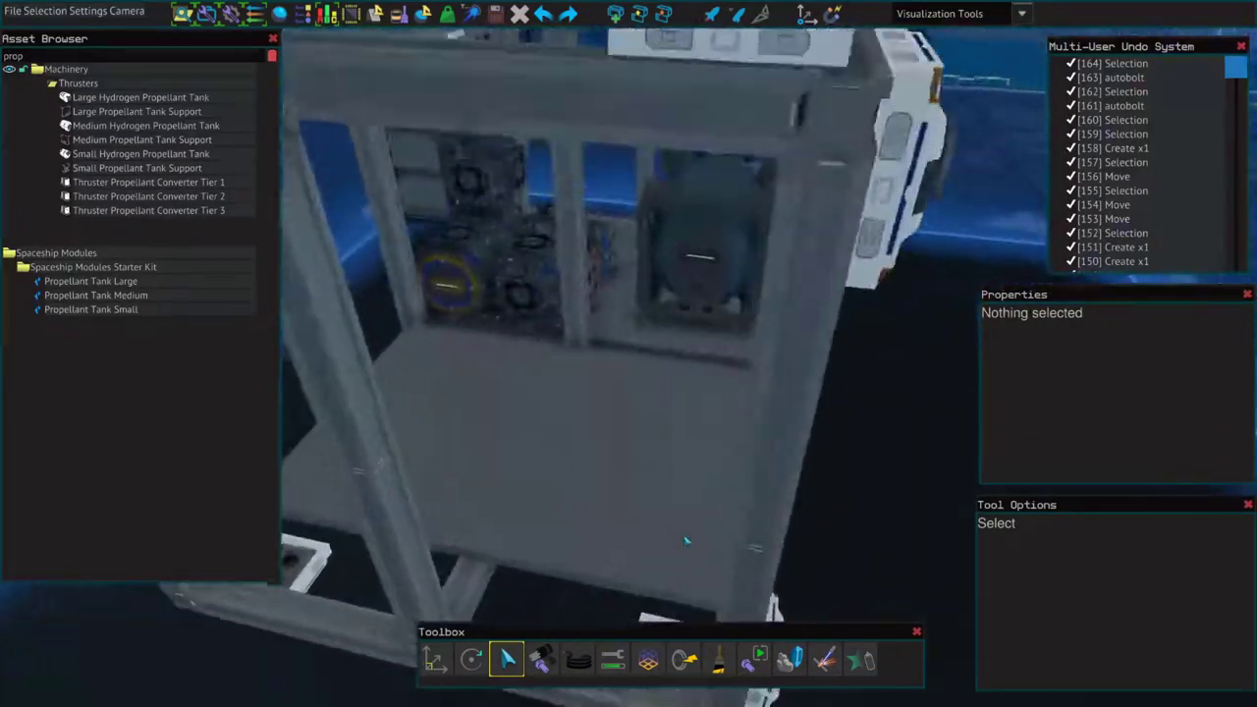
pyautogui.press('s')
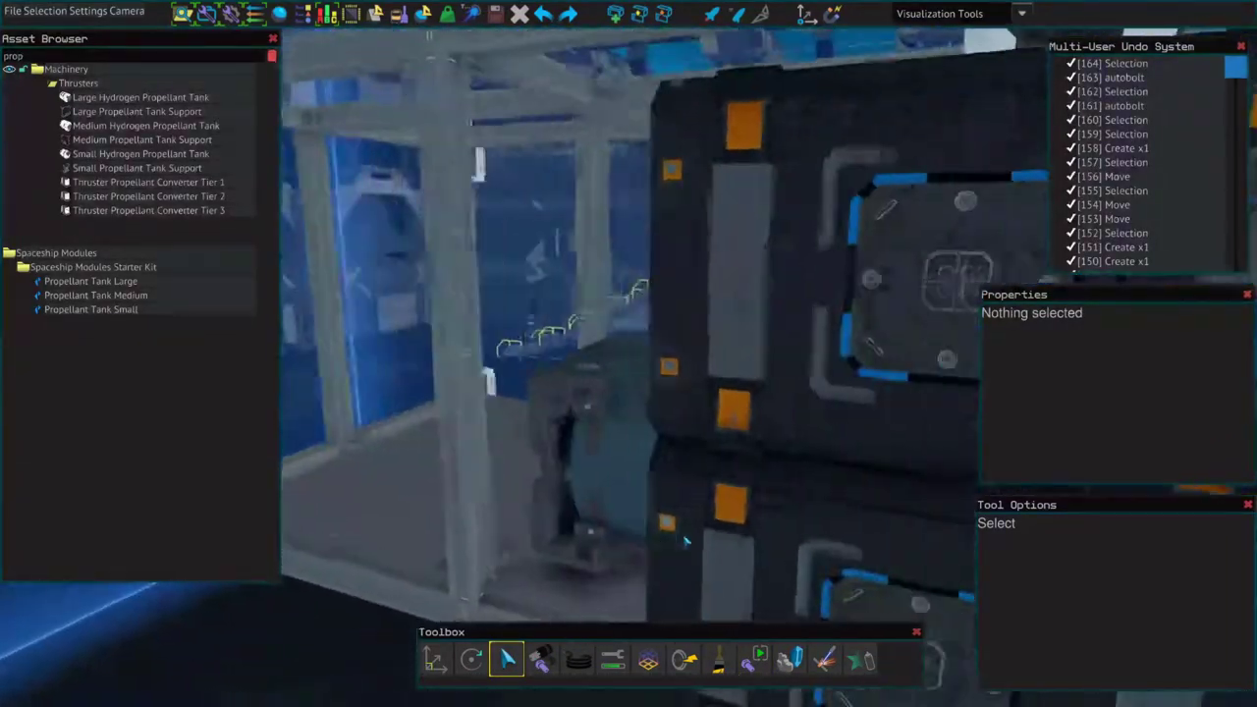
pyautogui.press('w')
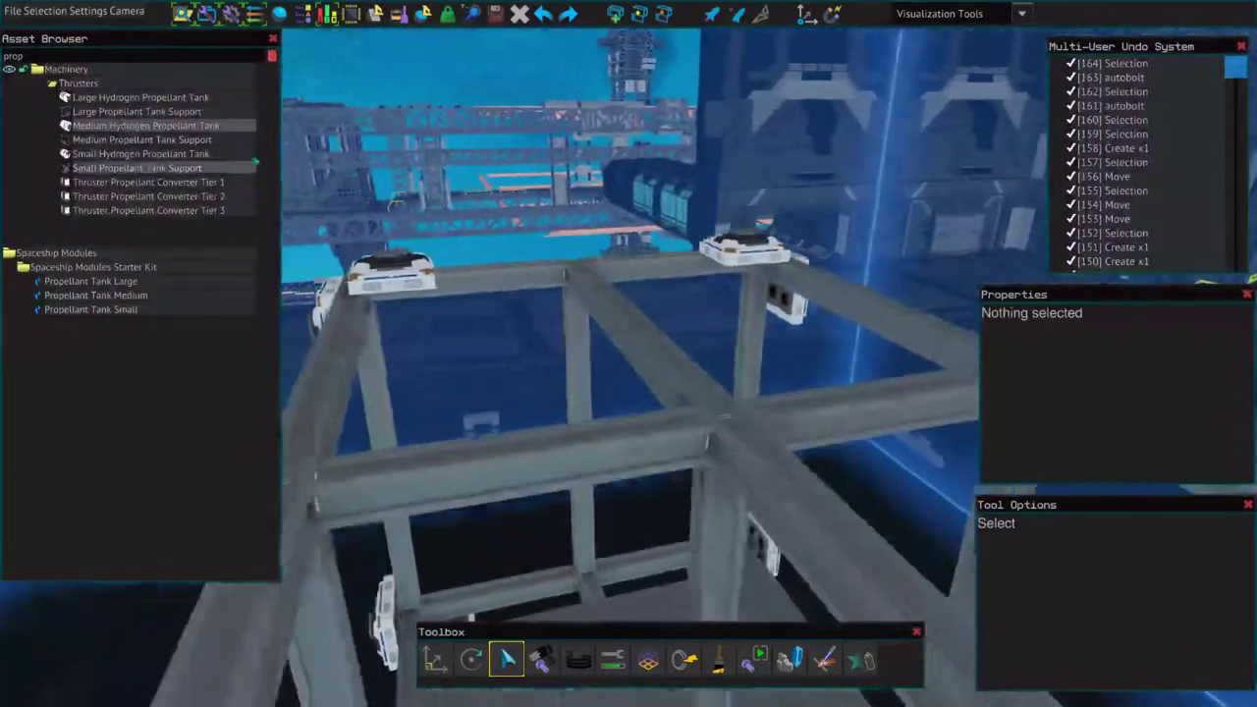
pyautogui.doubleClick(246, 58)
pyautogui.write('hard')
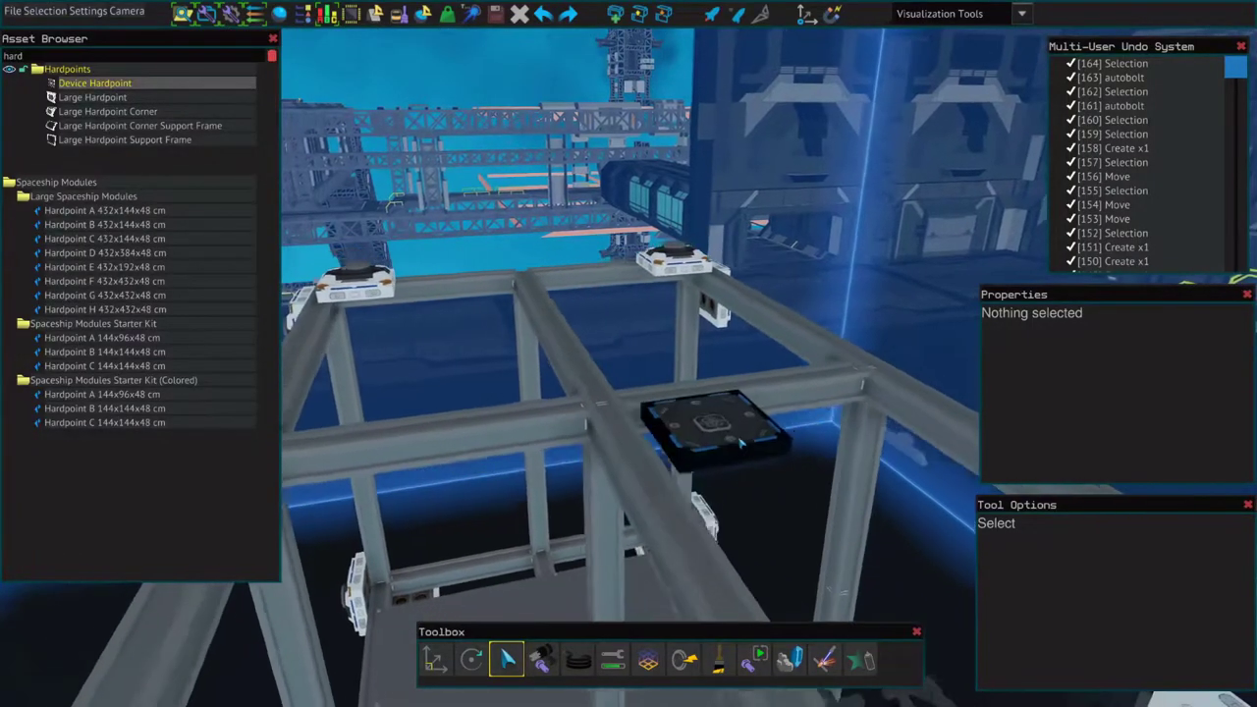
pyautogui.click(665, 424)
pyautogui.press('d')
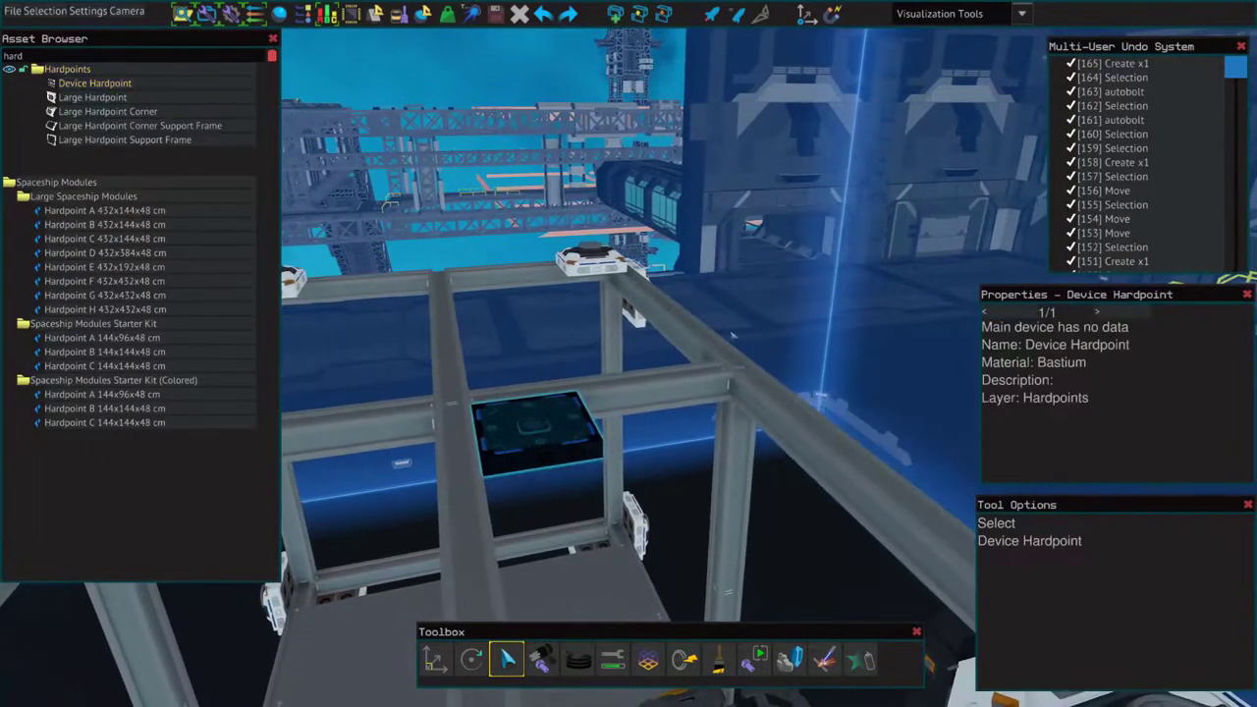
pyautogui.press('4')
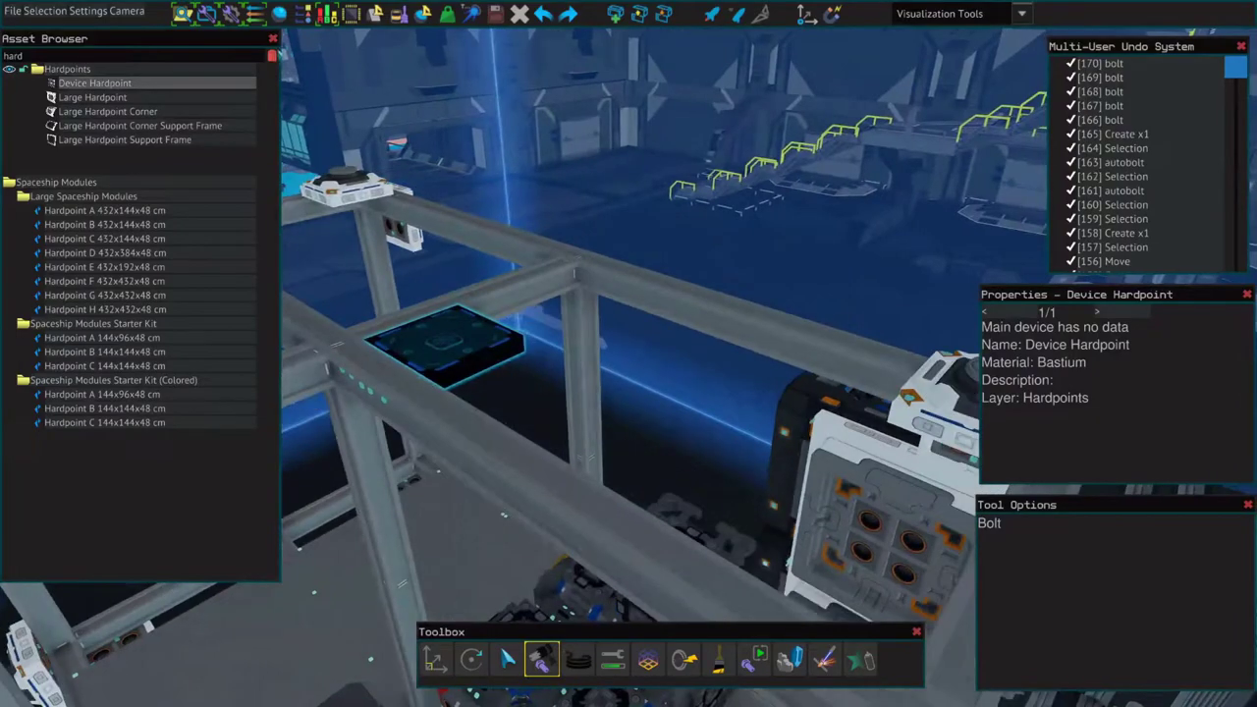
# Step: Search the assets for "rad", place a Radiator Base on the device hardpoint and autobolt it
pyautogui.tripleClick(229, 56)
pyautogui.press('BackSpace')
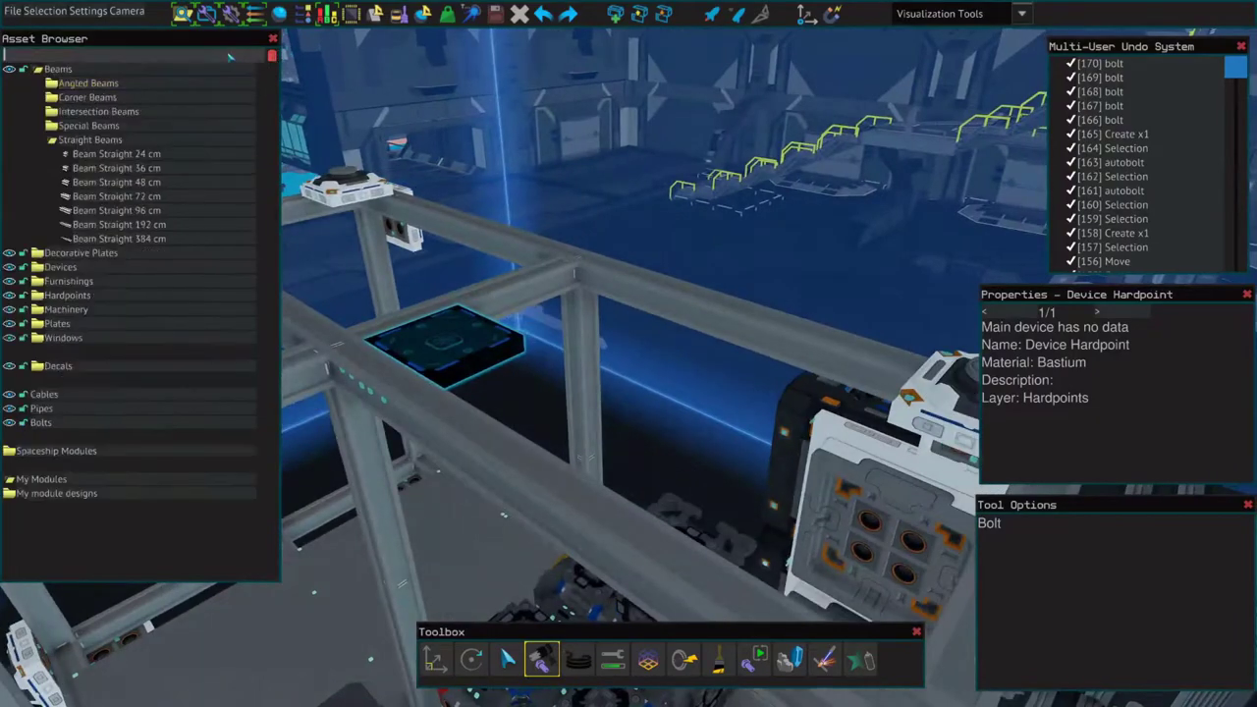
pyautogui.write('rad')
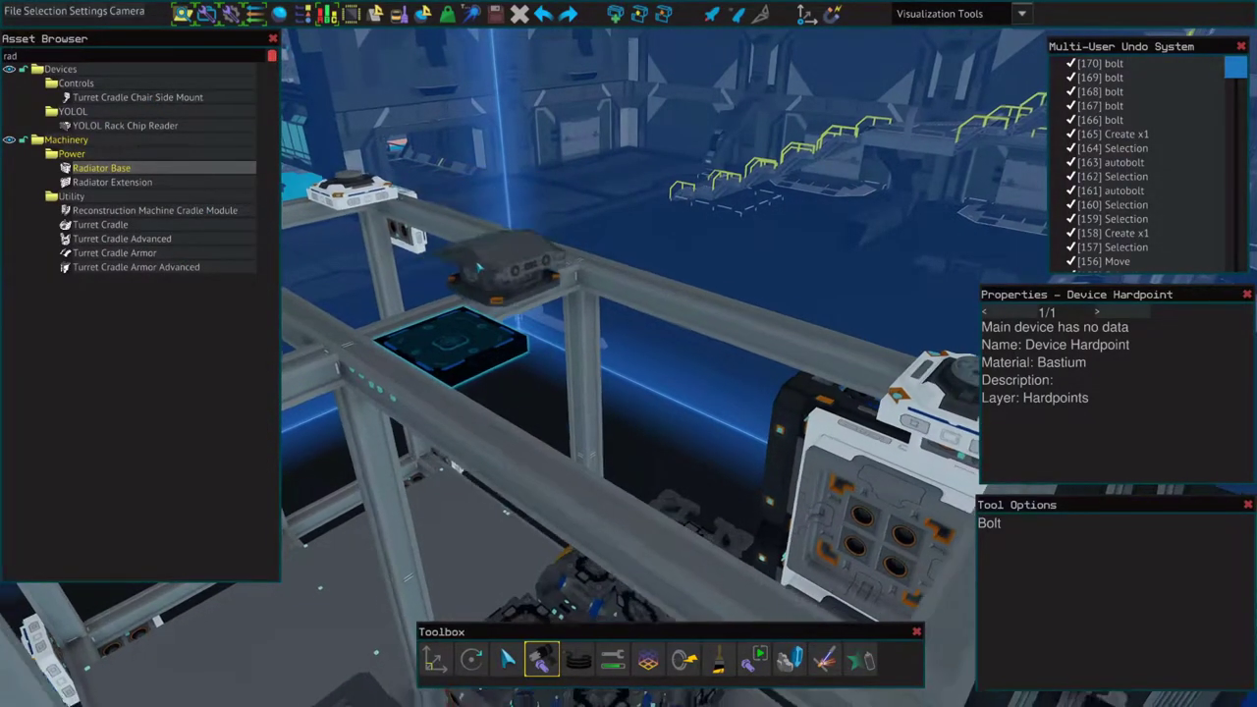
pyautogui.click(472, 314)
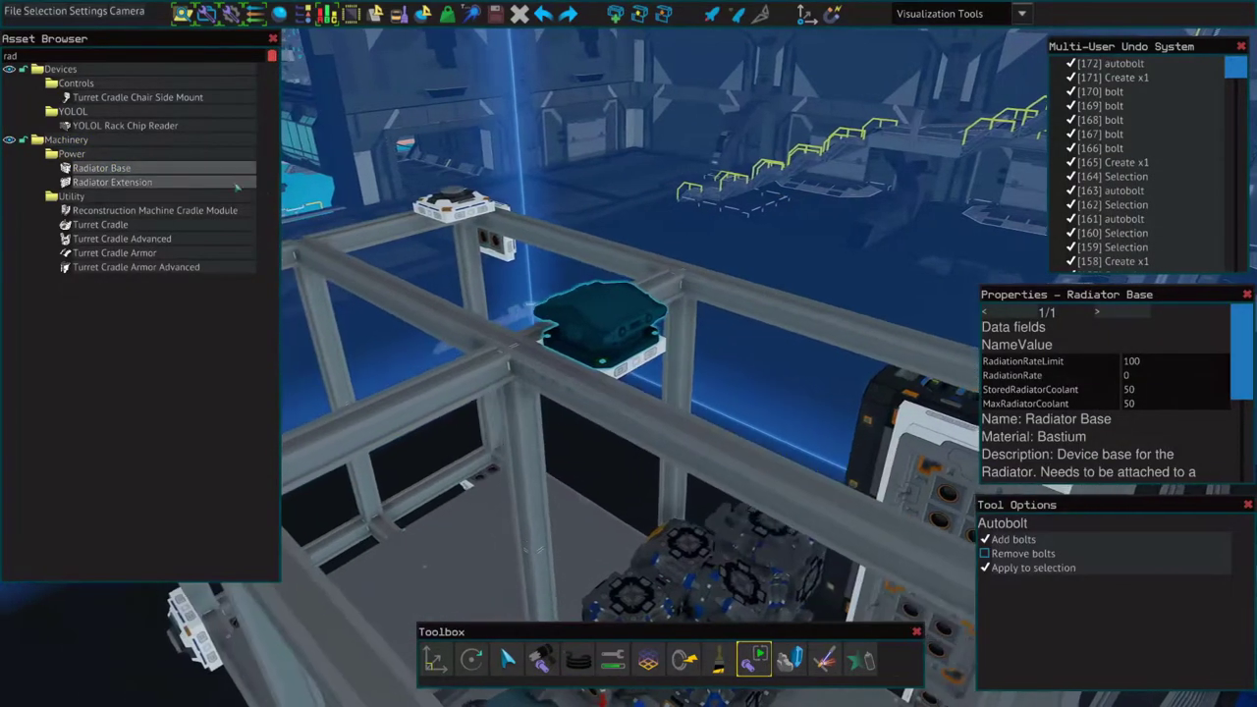
# Step: Attach three Radiator Extensions end to end on each side of the radiator base
pyautogui.click(112, 182)
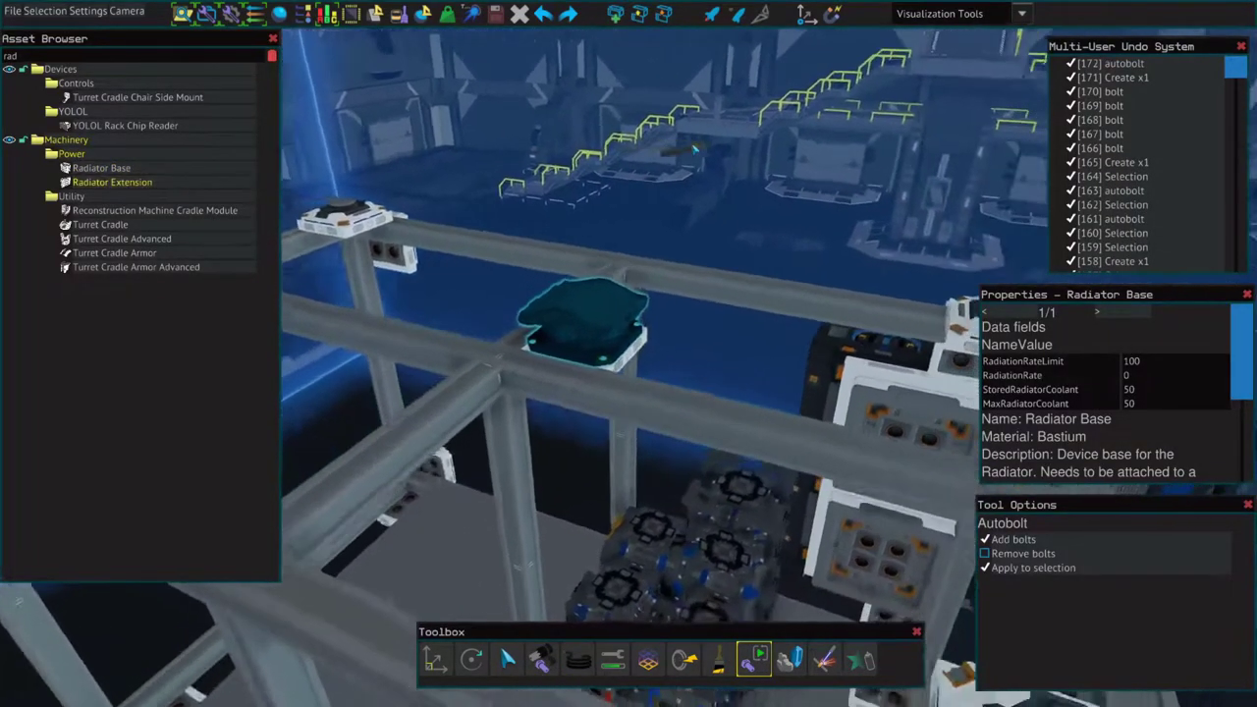
pyautogui.press('a')
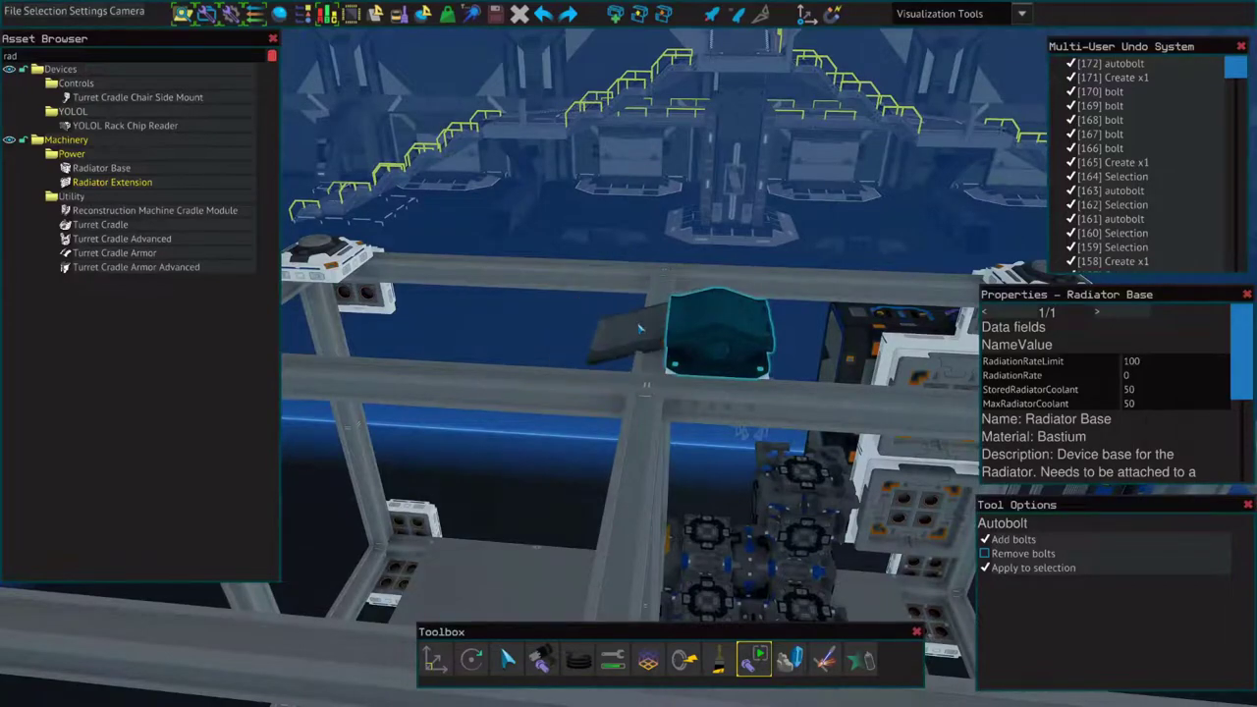
pyautogui.click(636, 330)
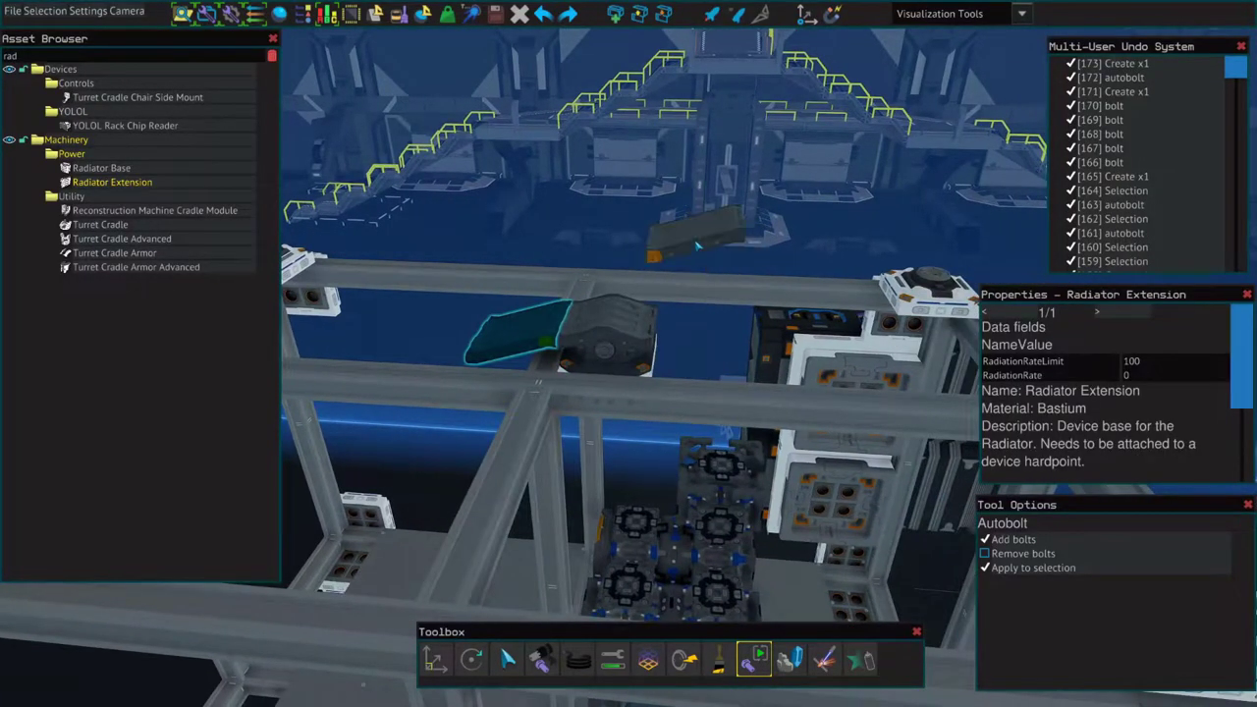
pyautogui.click(707, 334)
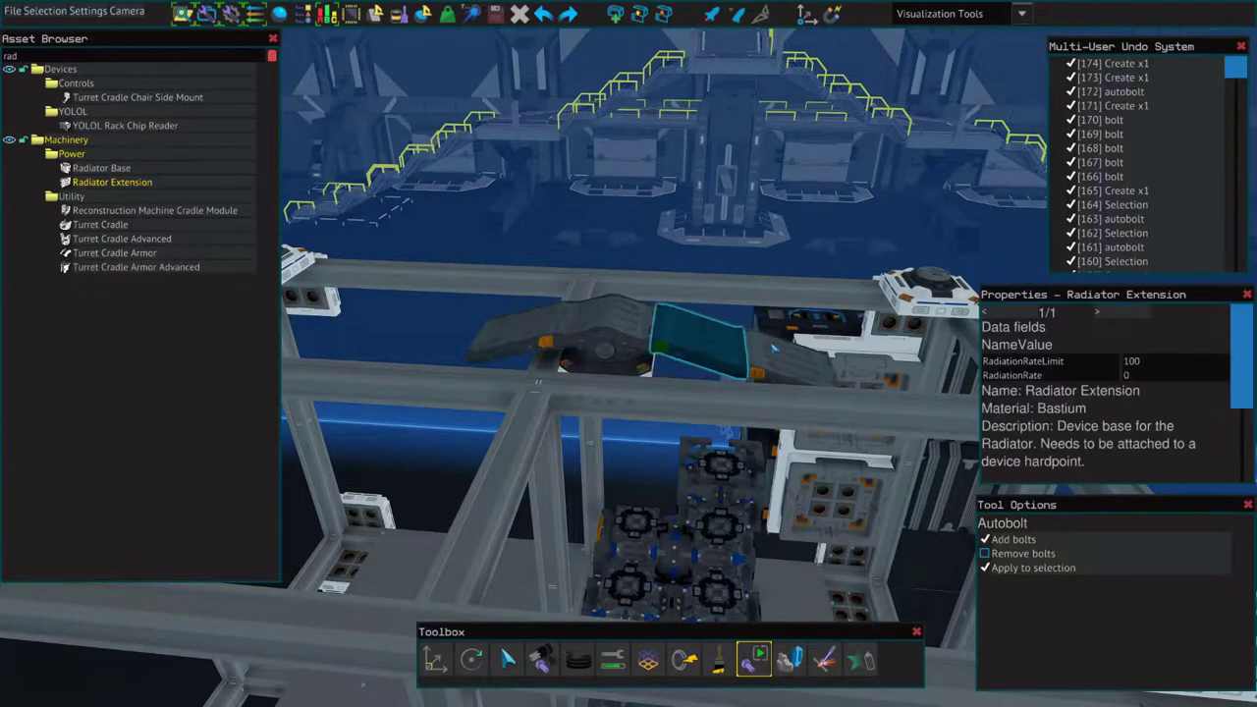
pyautogui.click(781, 348)
pyautogui.click(775, 347)
pyautogui.press('d')
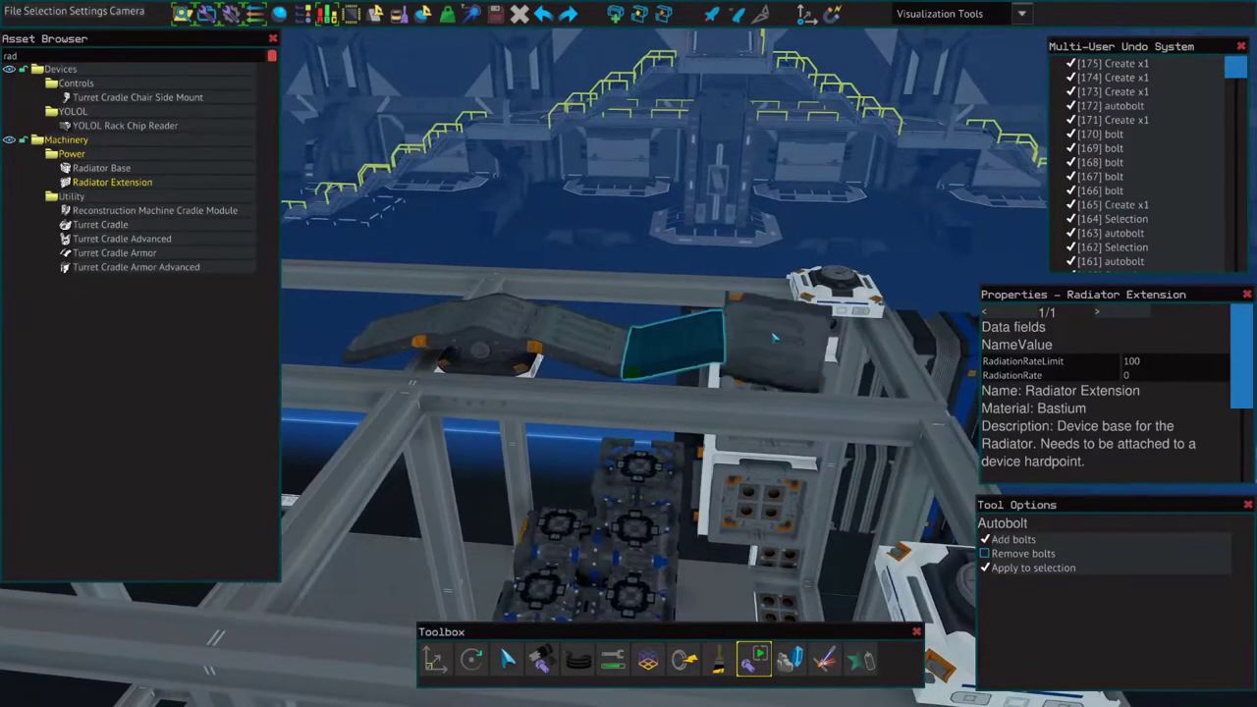
pyautogui.press('a')
pyautogui.click(603, 303)
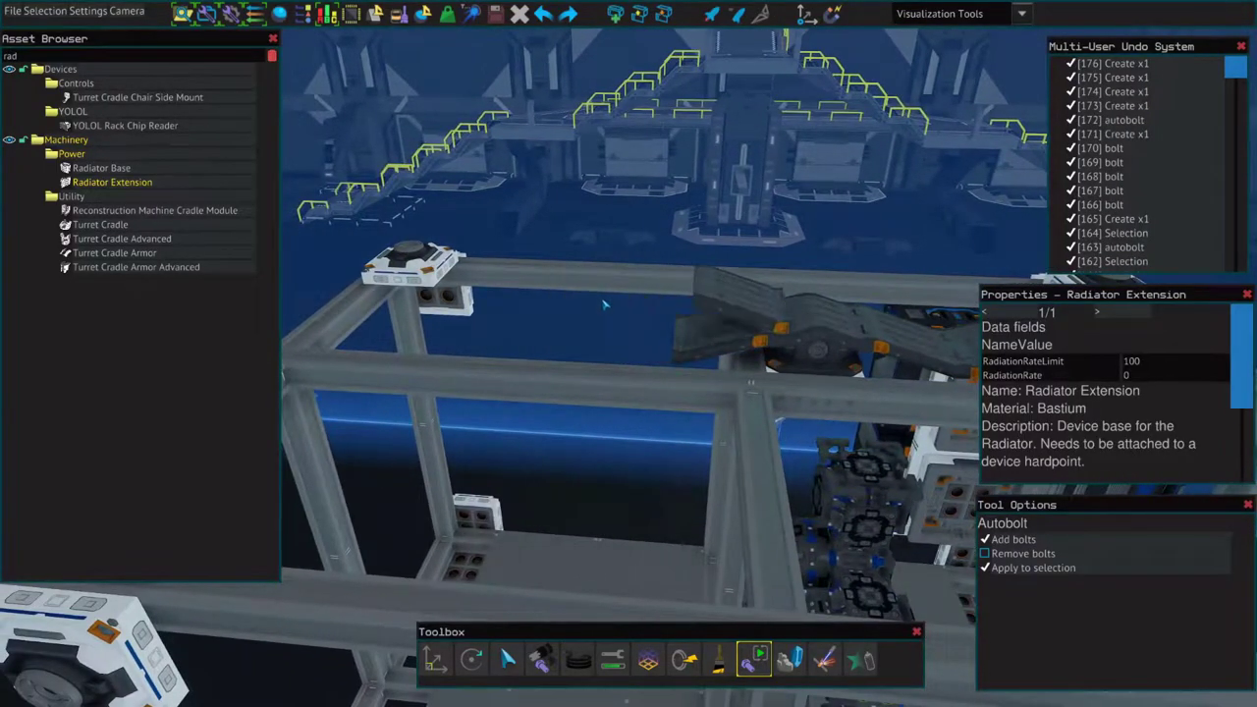
pyautogui.click(514, 308)
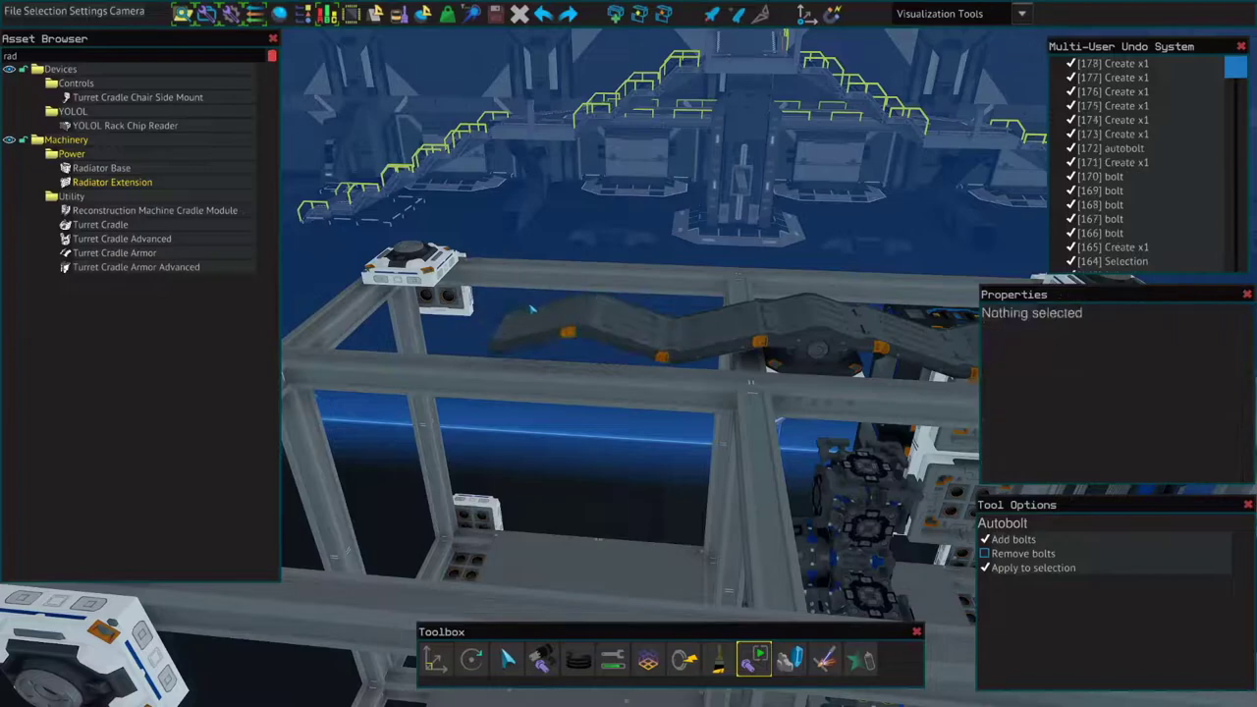
# Step: Select the radiator extensions together with the connected frame and machinery, autobolt them and clear the selection
pyautogui.press('d')
pyautogui.press('s')
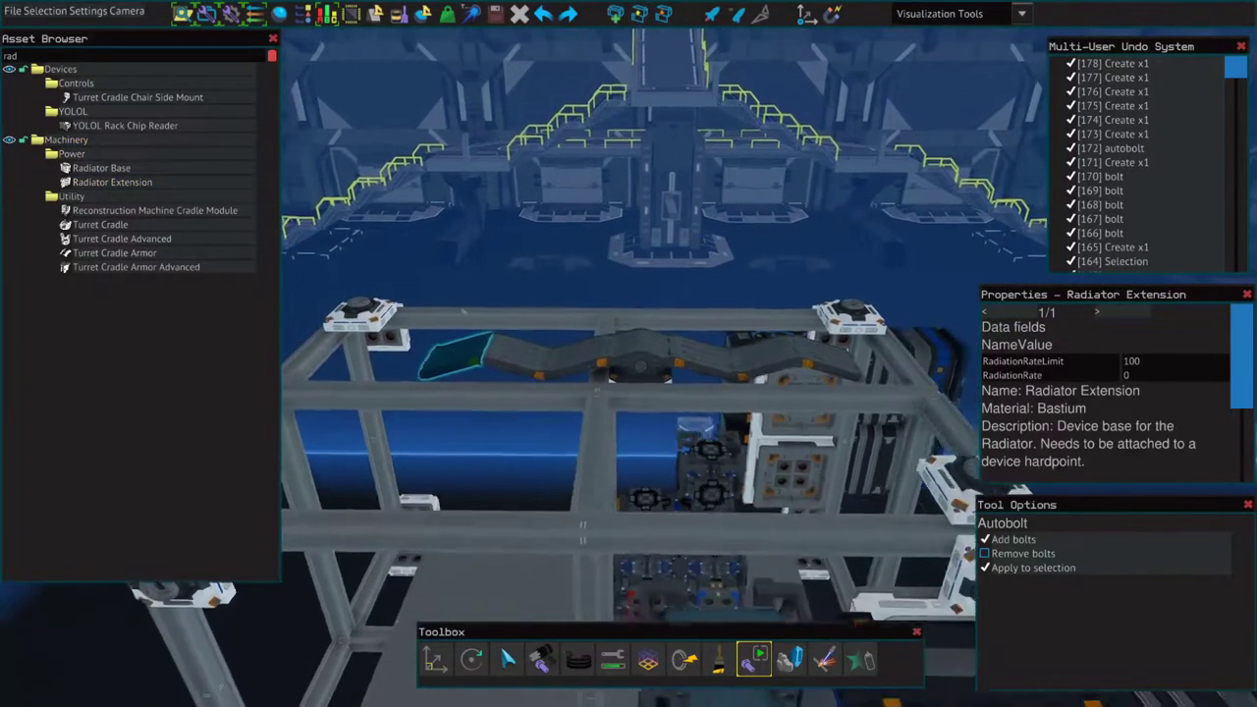
pyautogui.click(733, 237)
pyautogui.hotkey('ctrl', 'a')
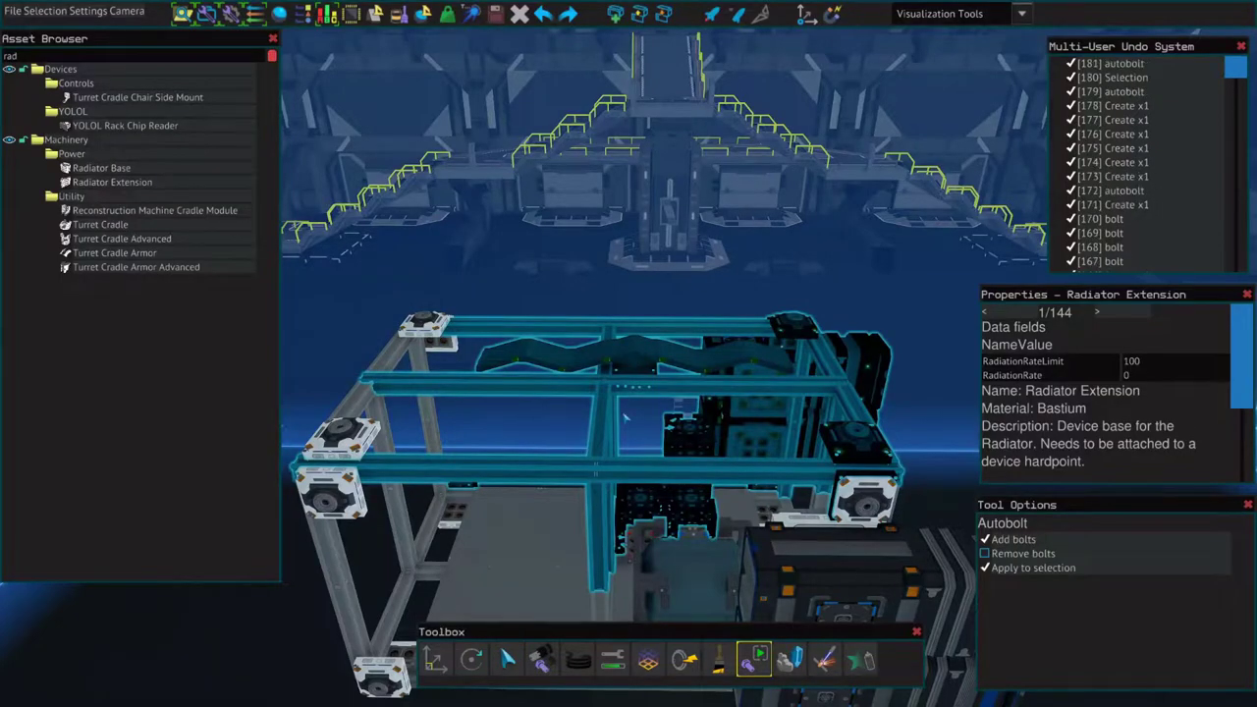
pyautogui.press('Escape')
# Step: Search the assets for "bat" and place two Small Rechargeable Batteries side by side on the floor near the generator tank
pyautogui.press('w')
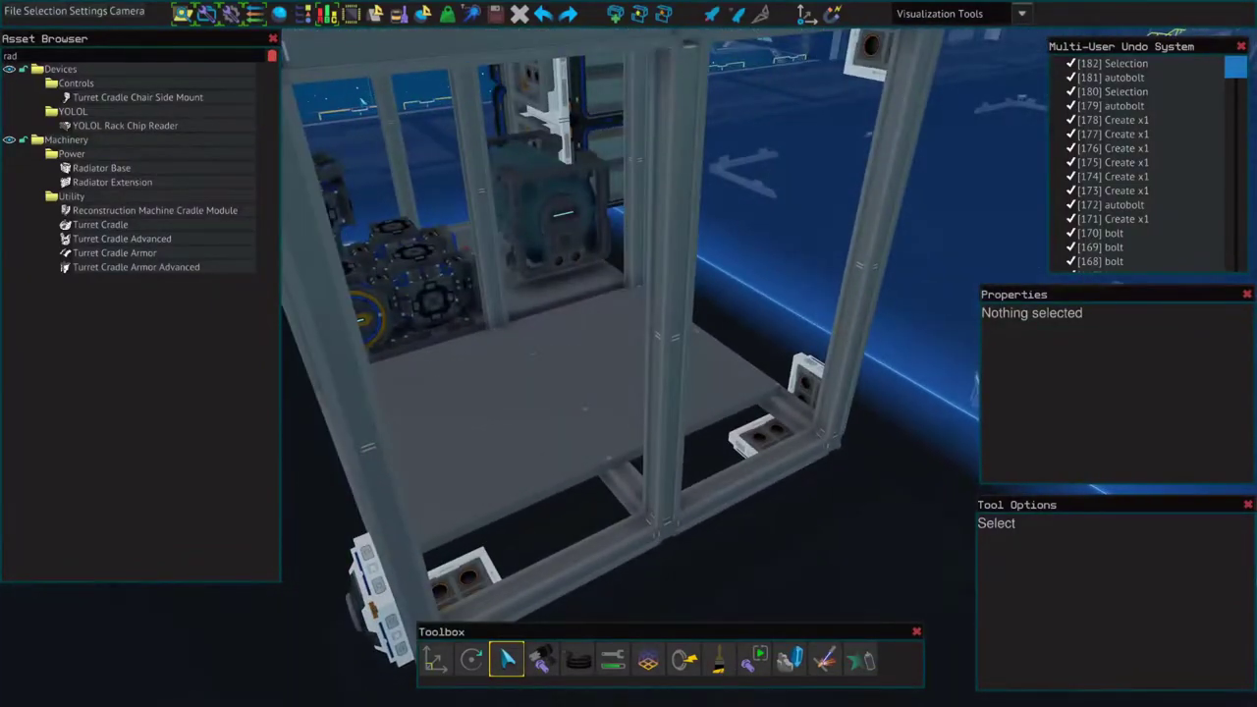
pyautogui.click(263, 58)
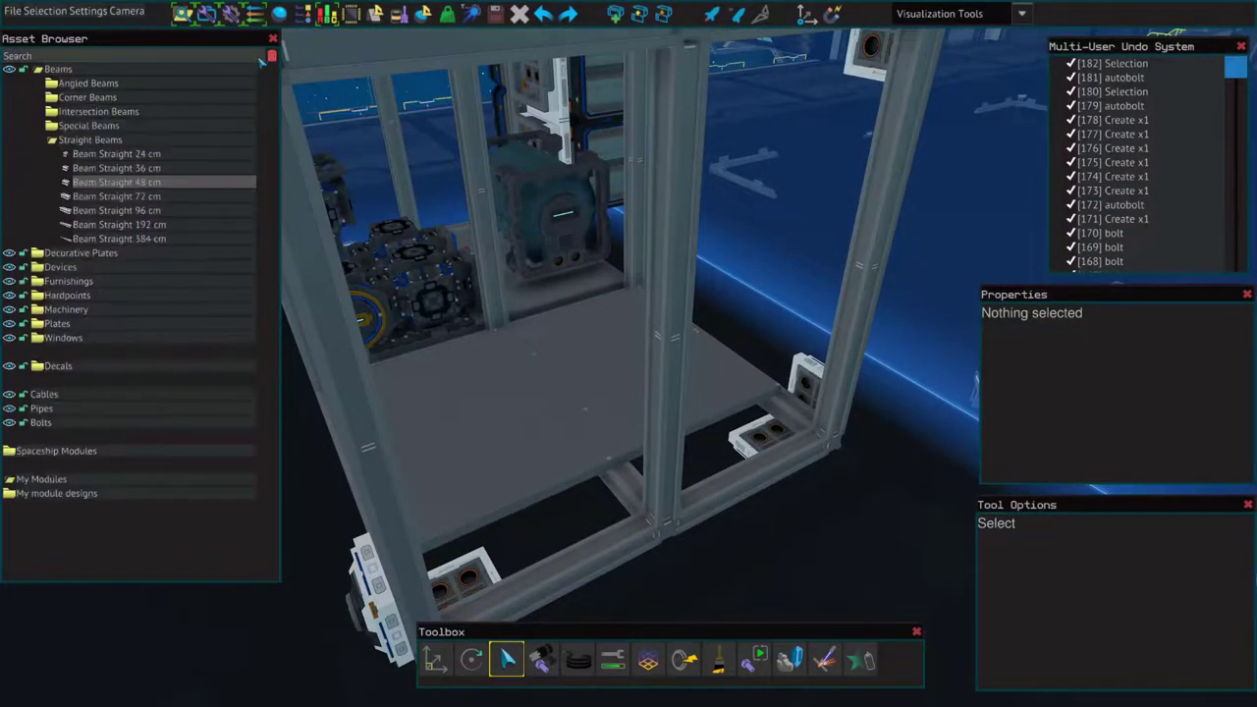
pyautogui.write('bat')
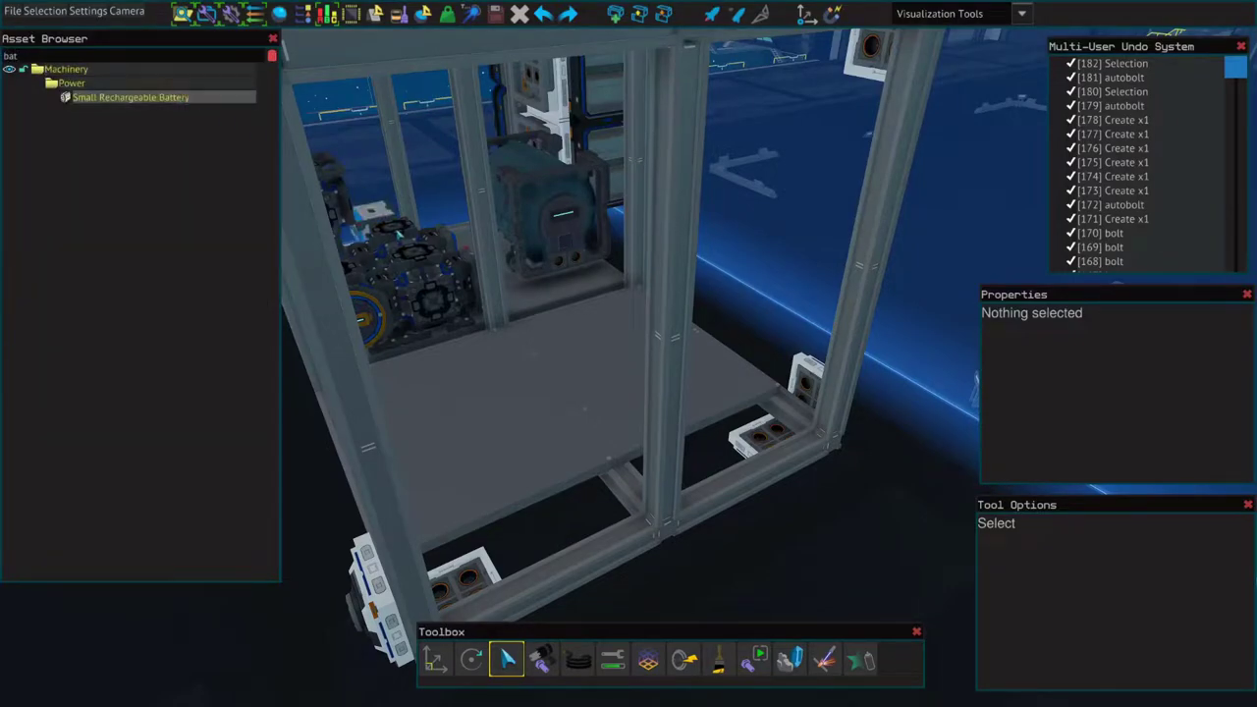
pyautogui.click(131, 97)
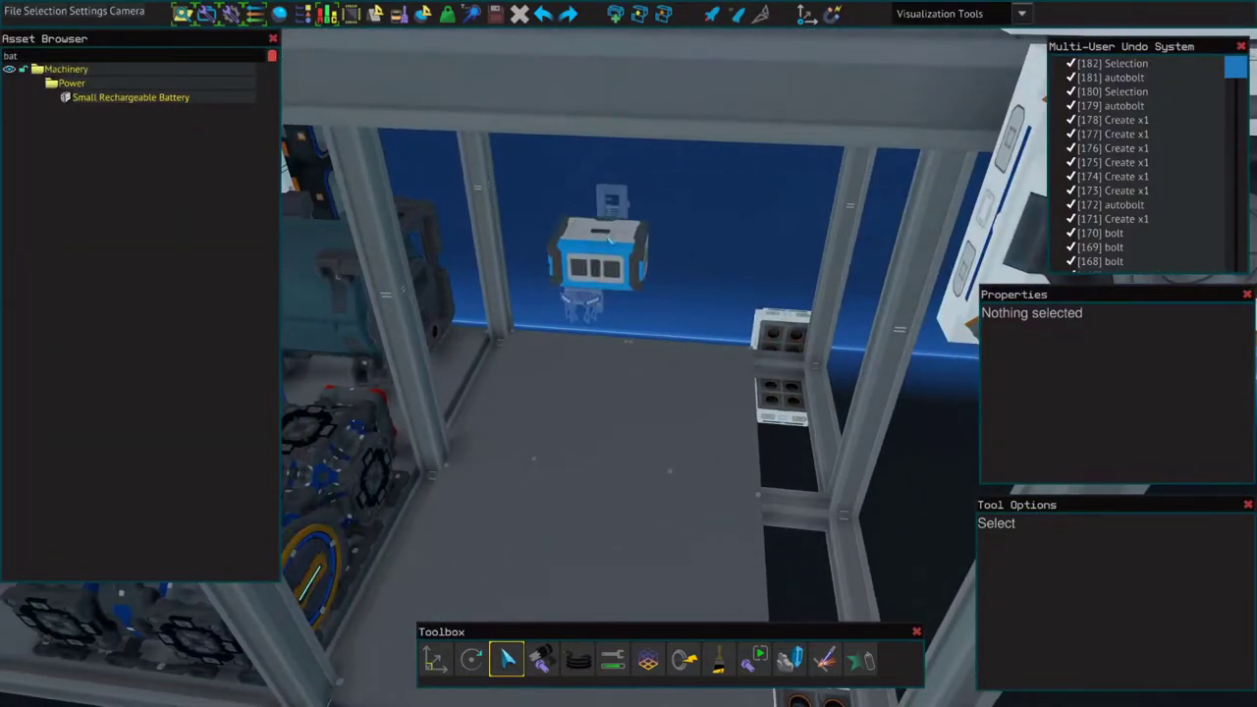
pyautogui.scroll(-1, 606, 245)
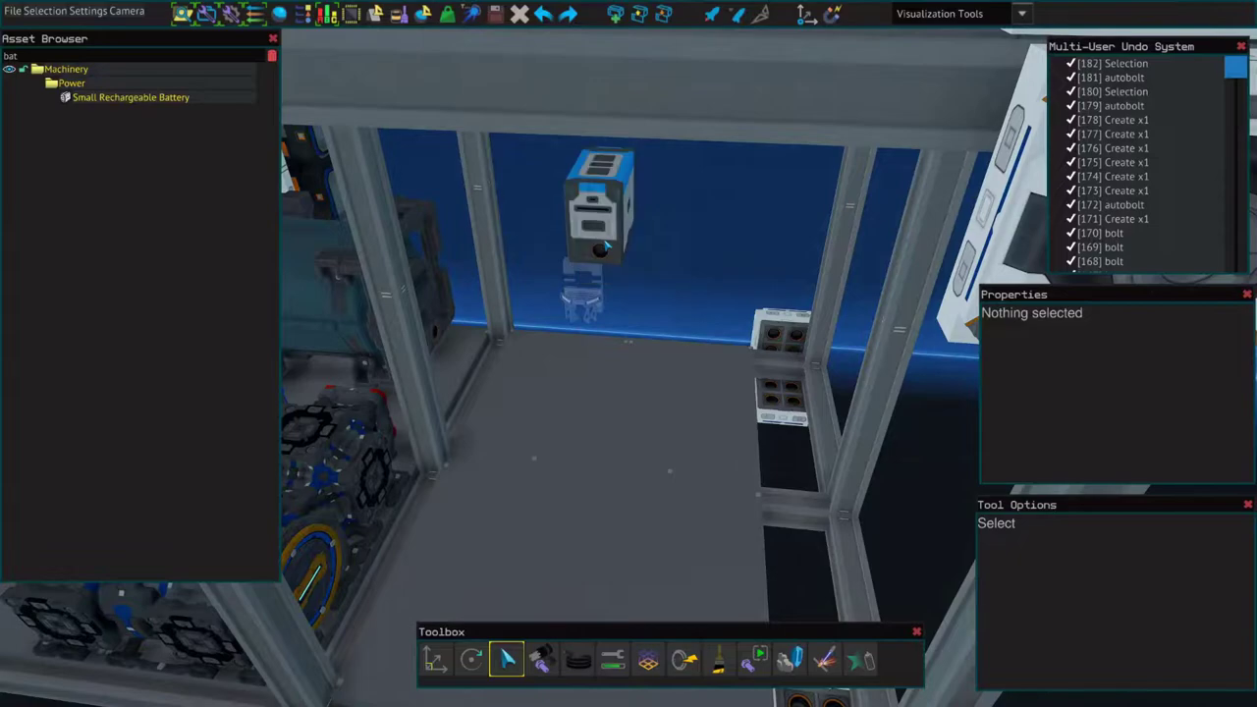
pyautogui.press('a')
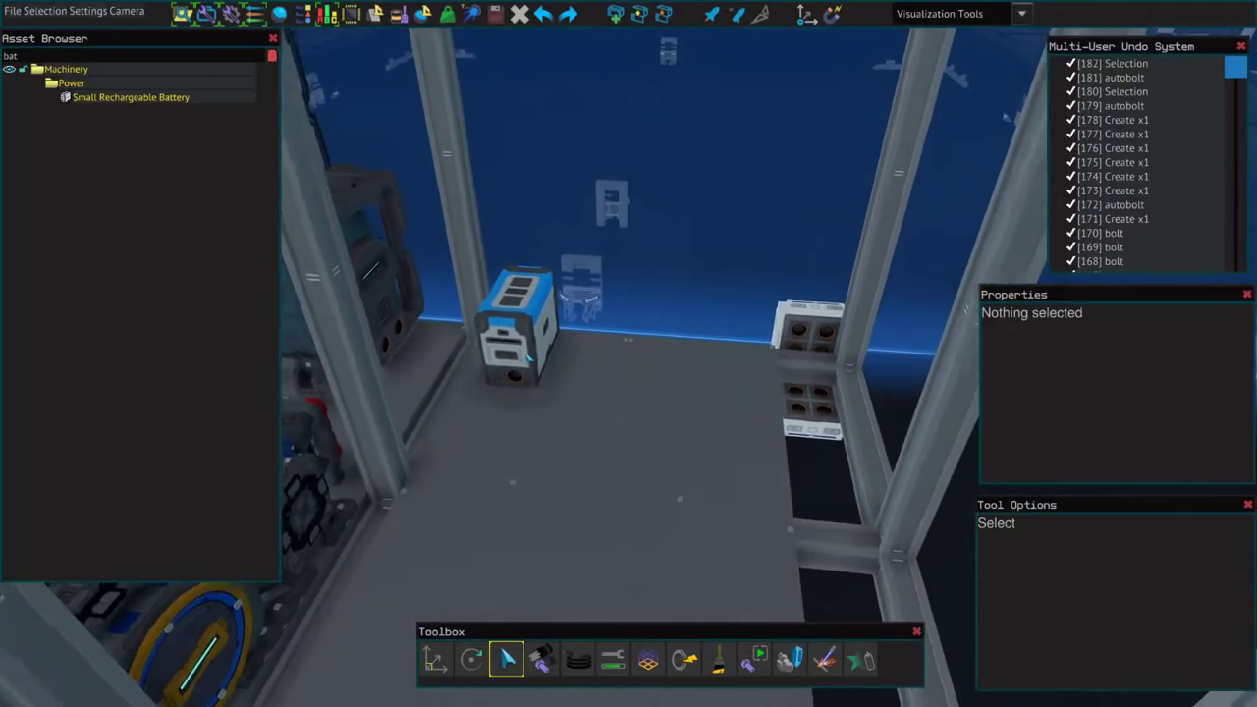
pyautogui.click(526, 358)
pyautogui.click(568, 361)
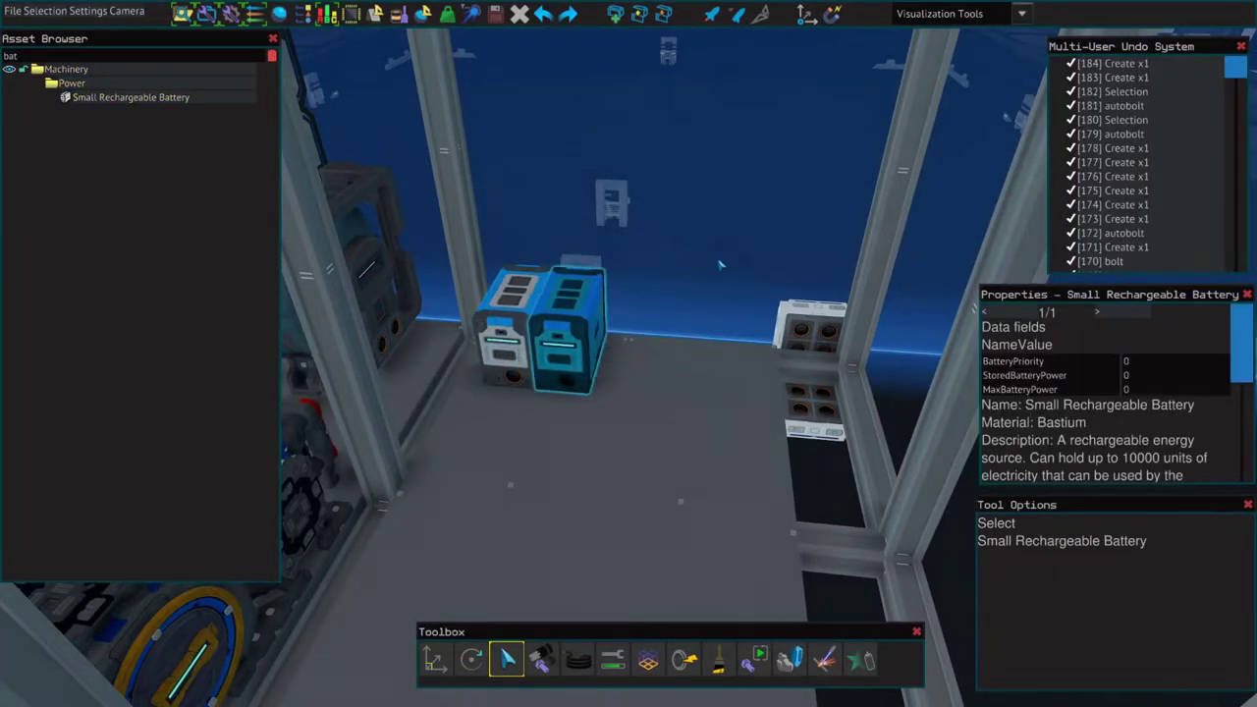
# Step: Search the assets for "rack" and place two Small Fuel Rod Racks side by side under the upper beam above the generator
pyautogui.press('a')
pyautogui.press('a')
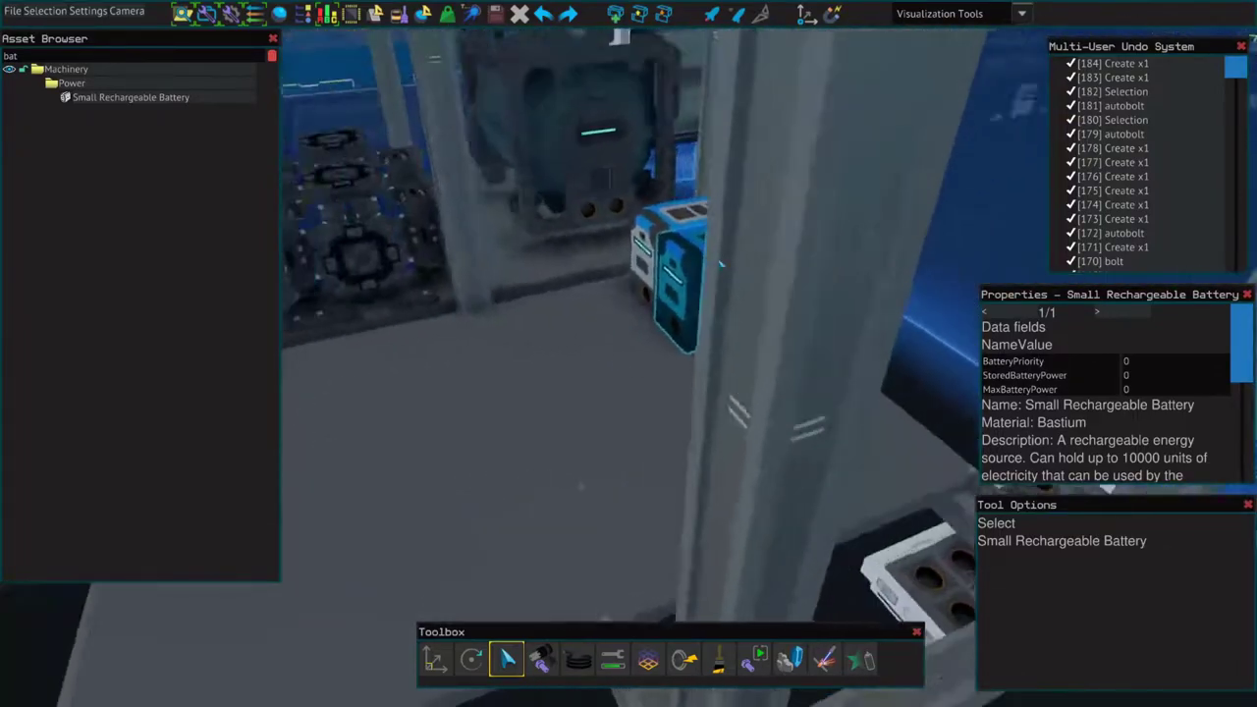
pyautogui.press('s')
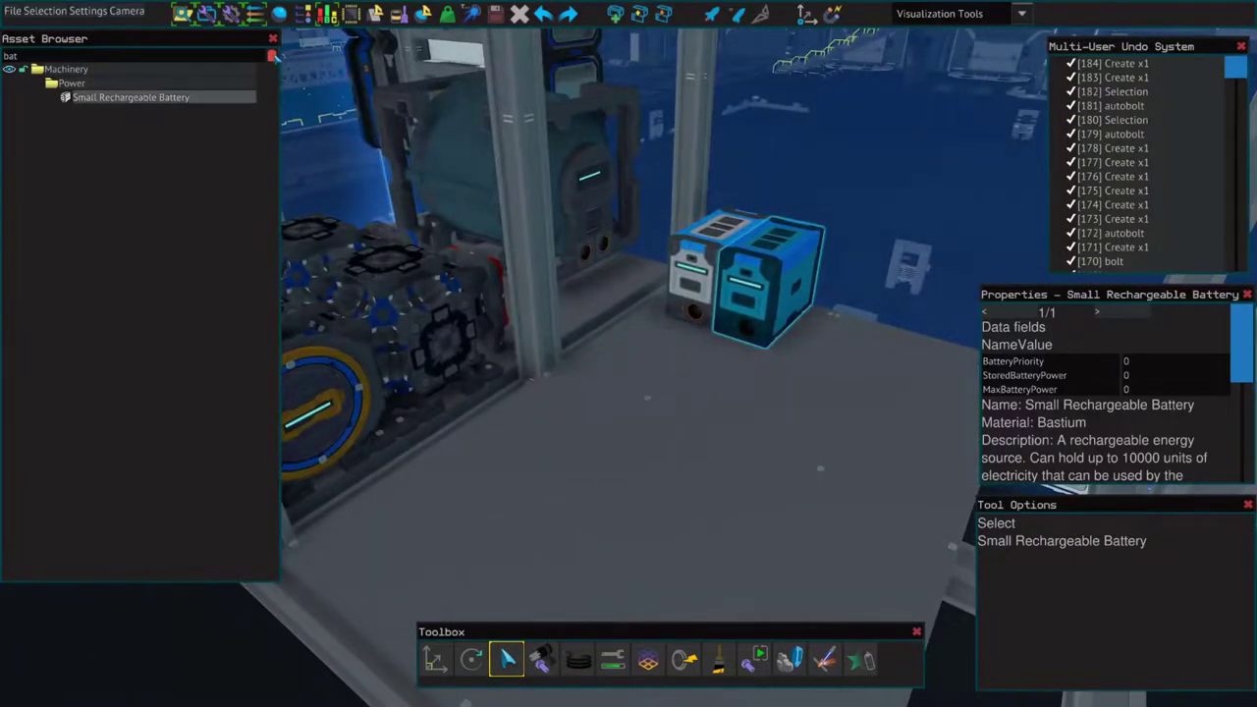
pyautogui.click(272, 56)
pyautogui.write('rack')
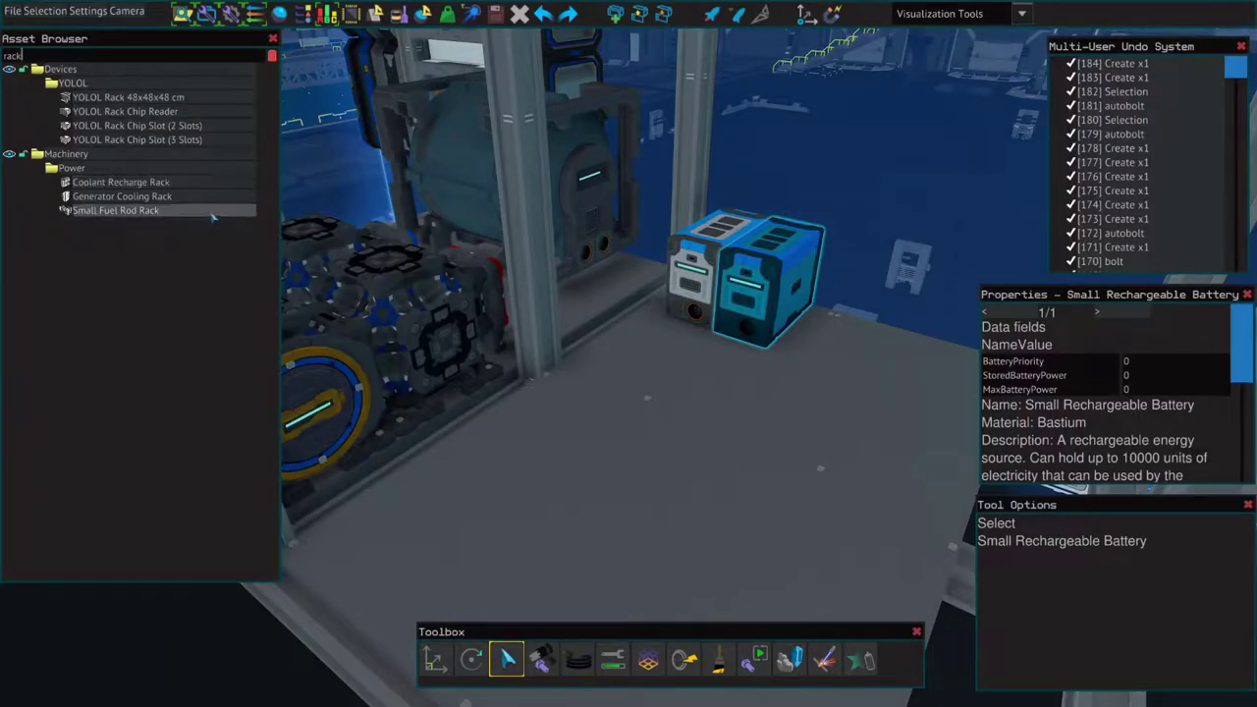
pyautogui.write('aw')
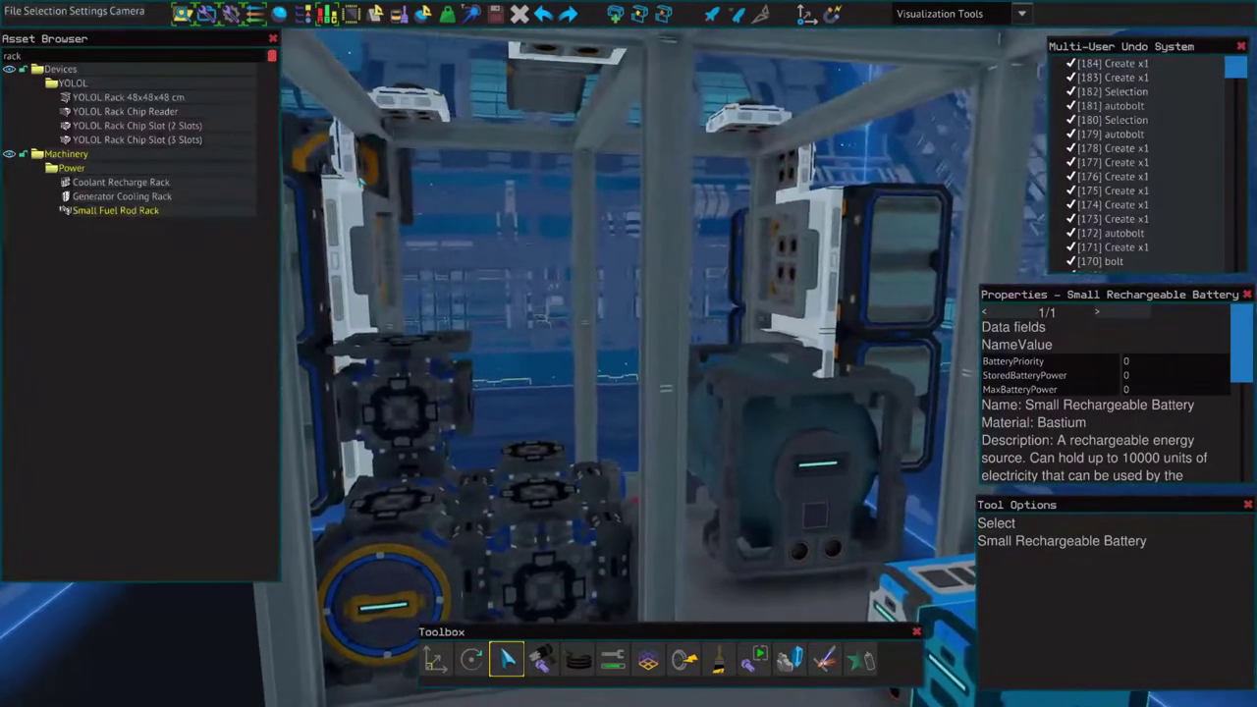
pyautogui.write('s')
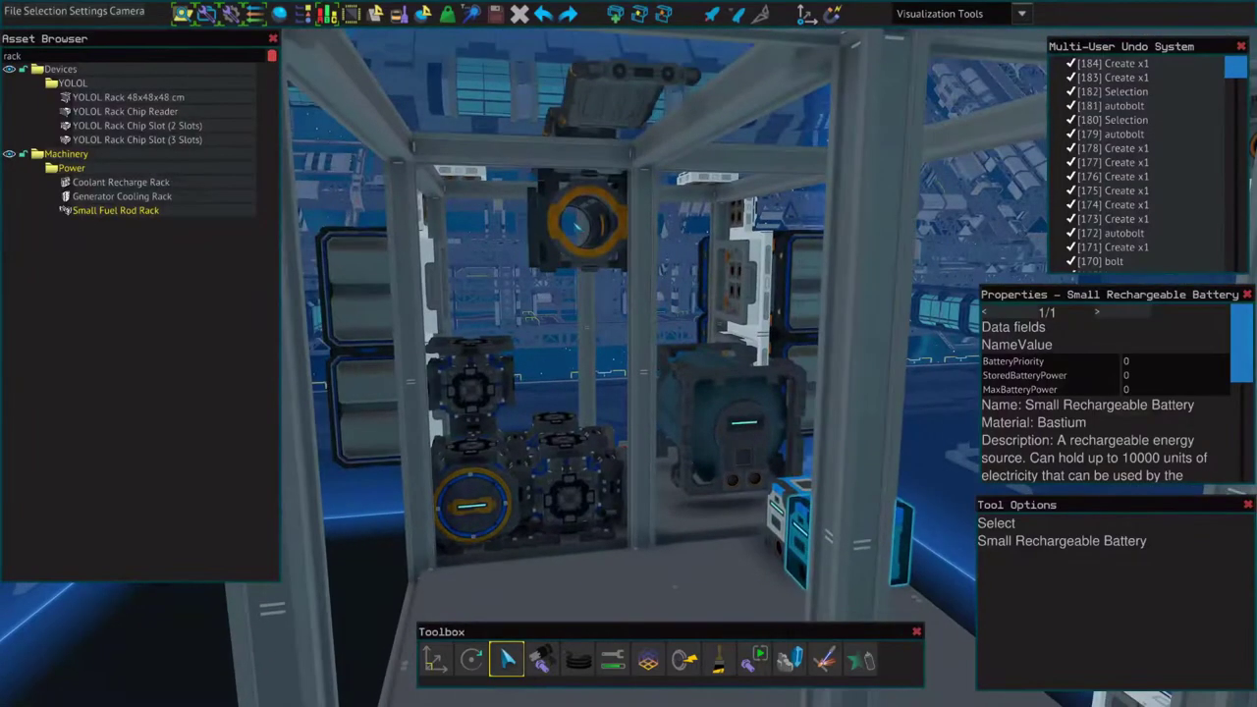
pyautogui.click(65, 210)
pyautogui.press('w')
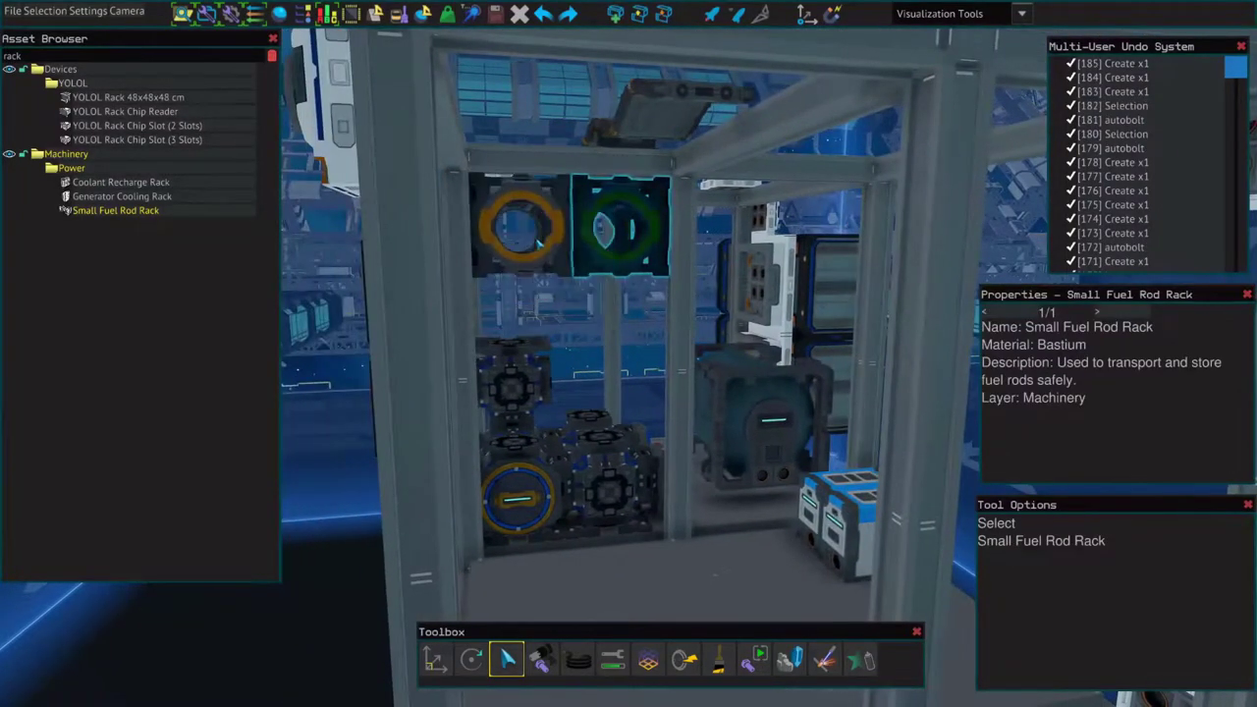
pyautogui.click(538, 244)
# Step: Autobolt the two fuel rod racks and add individual bolts fastening them to the frame beams
pyautogui.press('w')
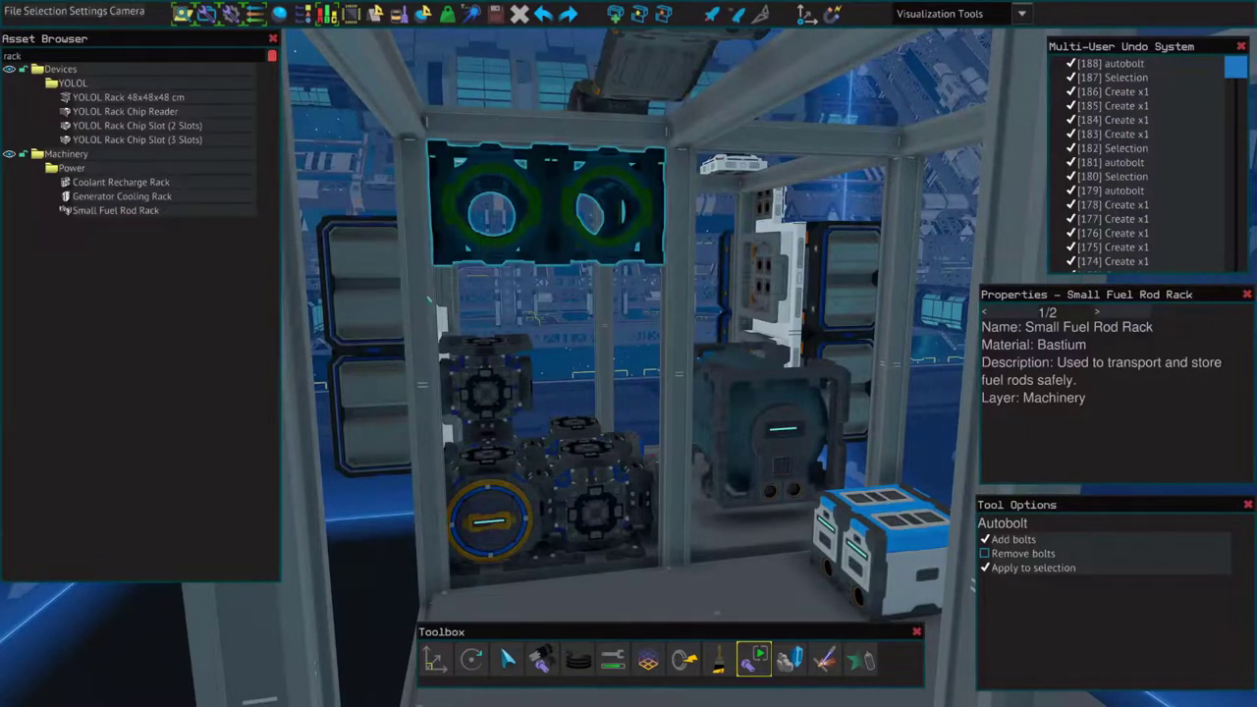
pyautogui.press('a')
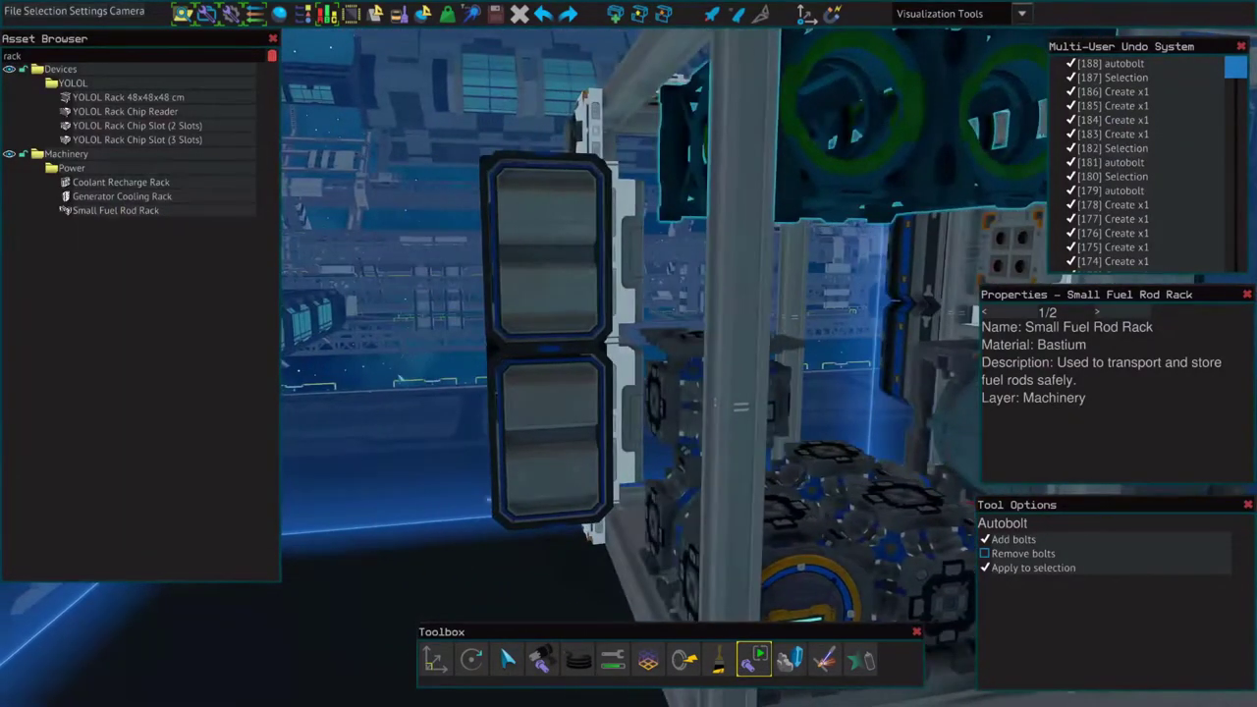
pyautogui.press('a')
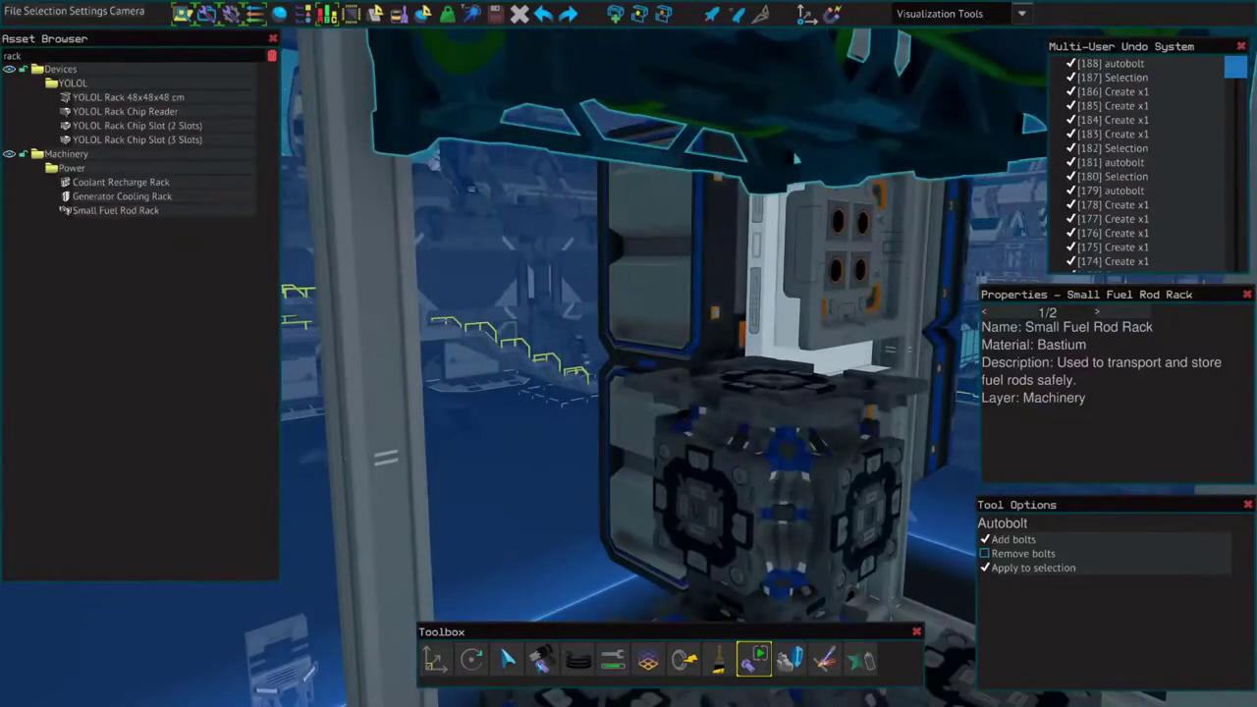
pyautogui.press('d')
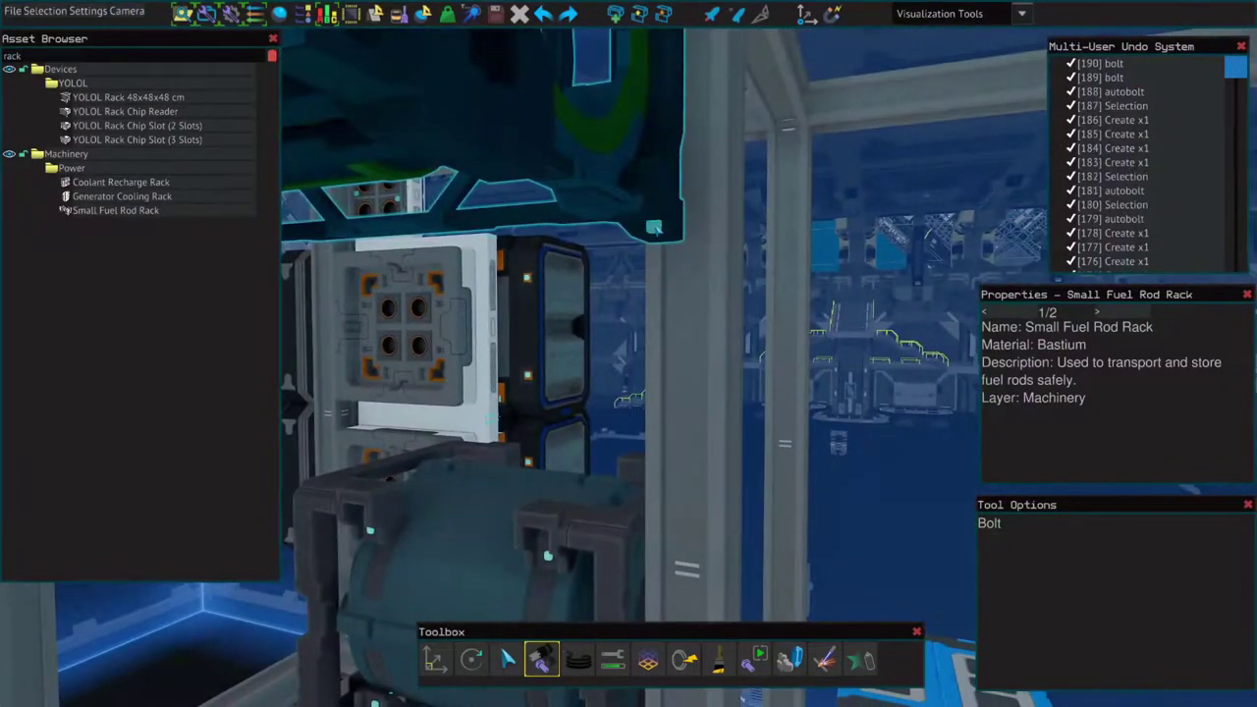
# Step: Search the assets for "rod" and insert a Tier 1 Generator Fuel Rod into each of the two racks
pyautogui.press('s')
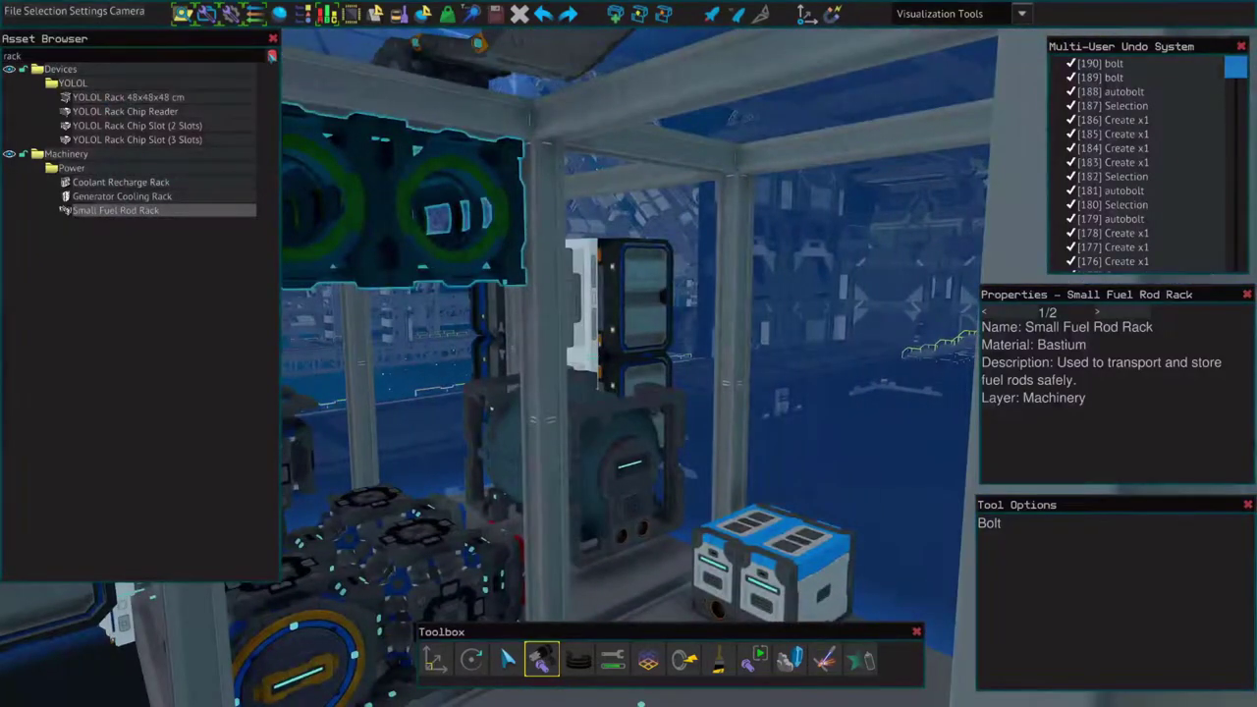
pyautogui.click(238, 59)
pyautogui.press('BackSpace')
pyautogui.press('BackSpace')
pyautogui.press('BackSpace')
pyautogui.press('BackSpace')
pyautogui.write('rod')
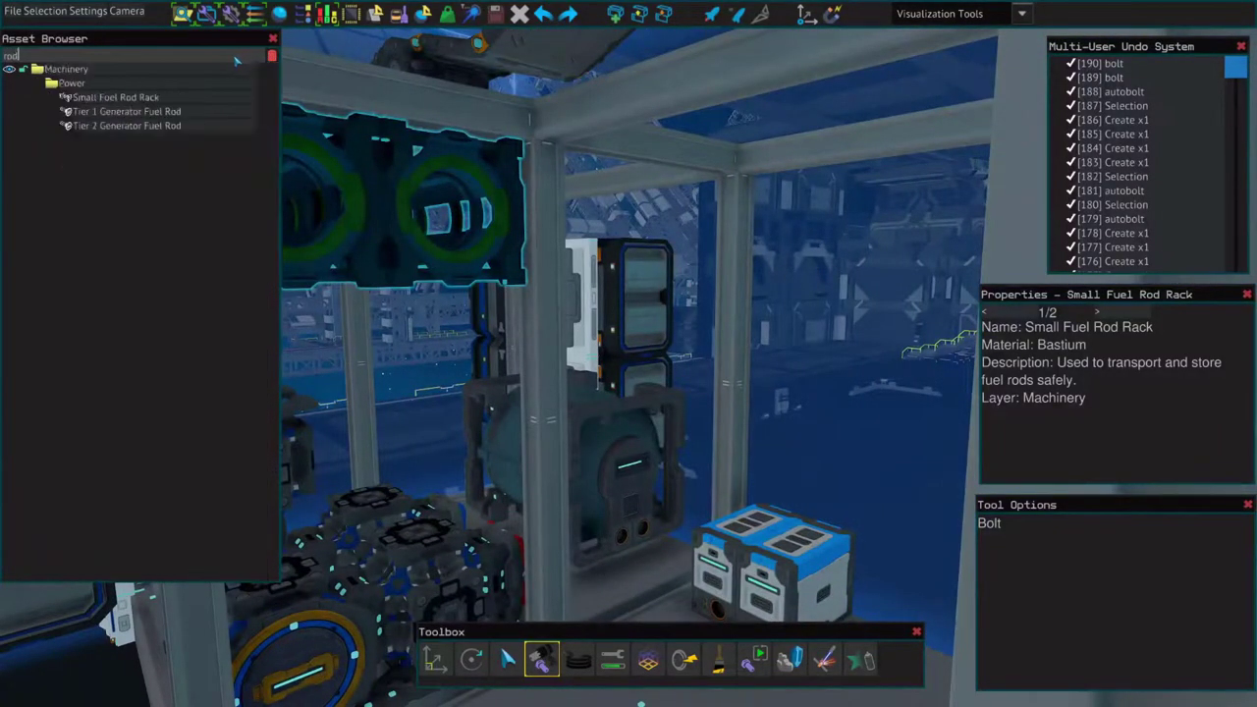
pyautogui.write('d')
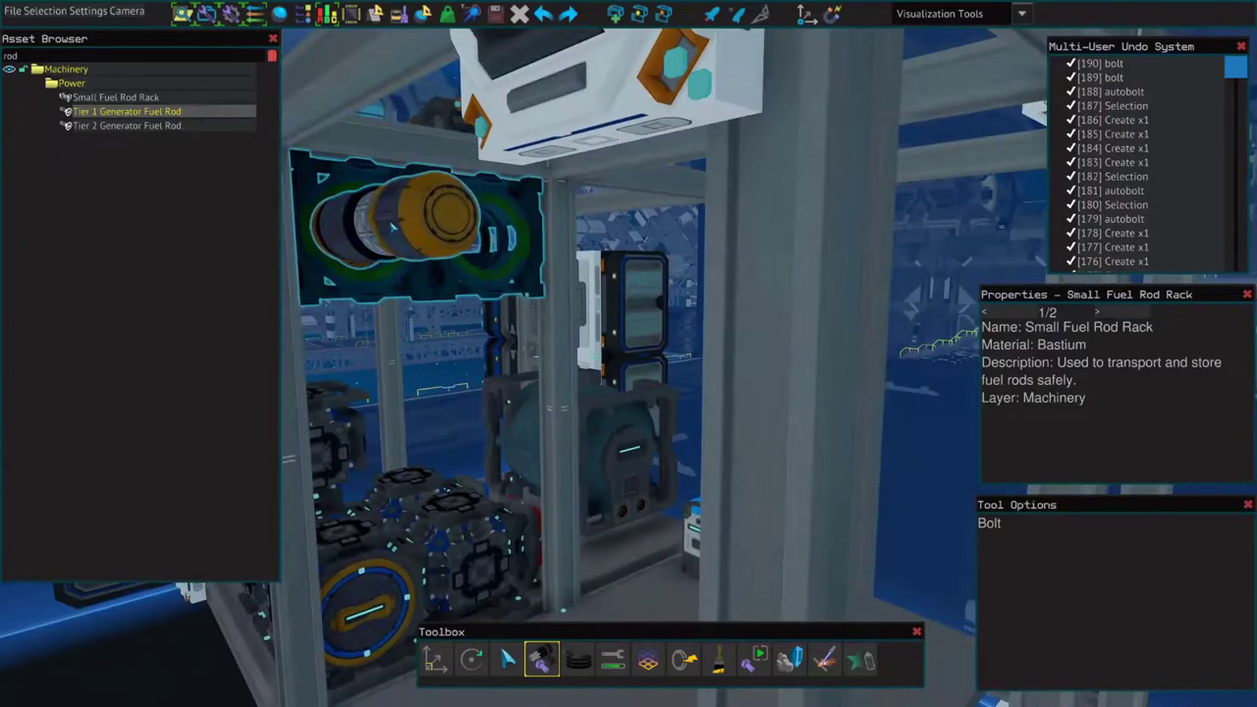
pyautogui.write('d')
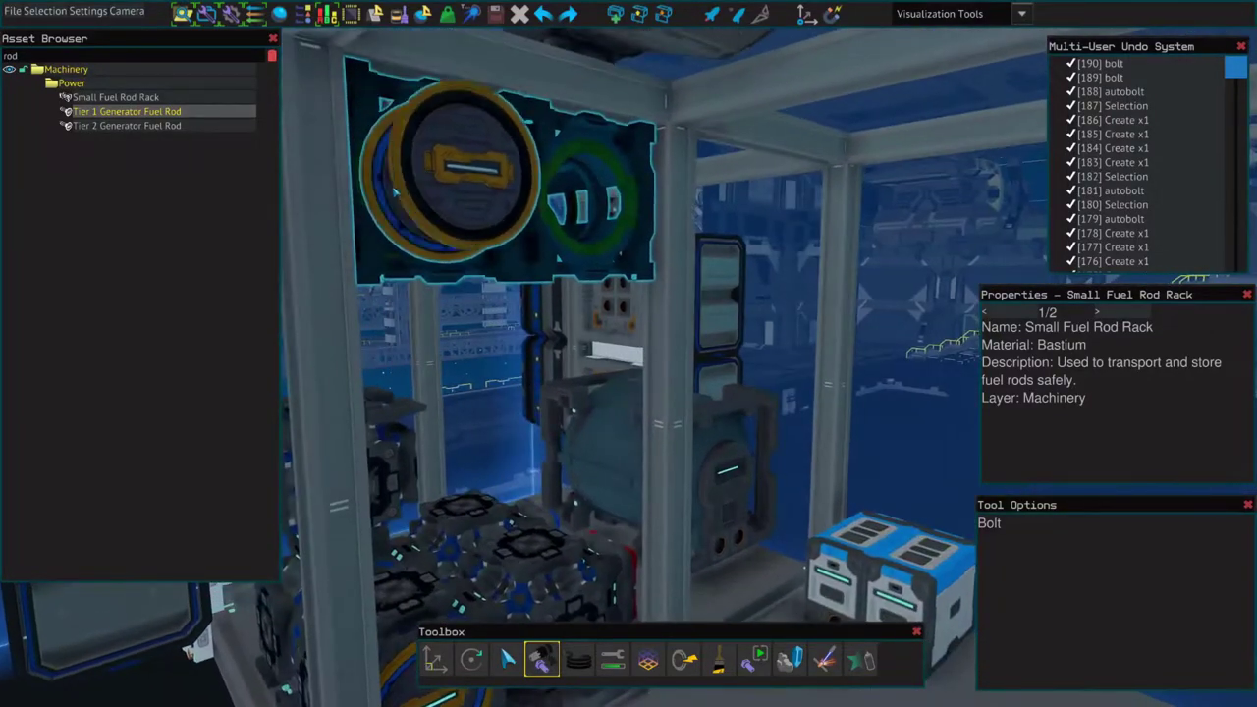
pyautogui.click(541, 187)
pyautogui.click(542, 186)
# Step: Bolt each of the two fuel rods to its rack
pyautogui.press('s')
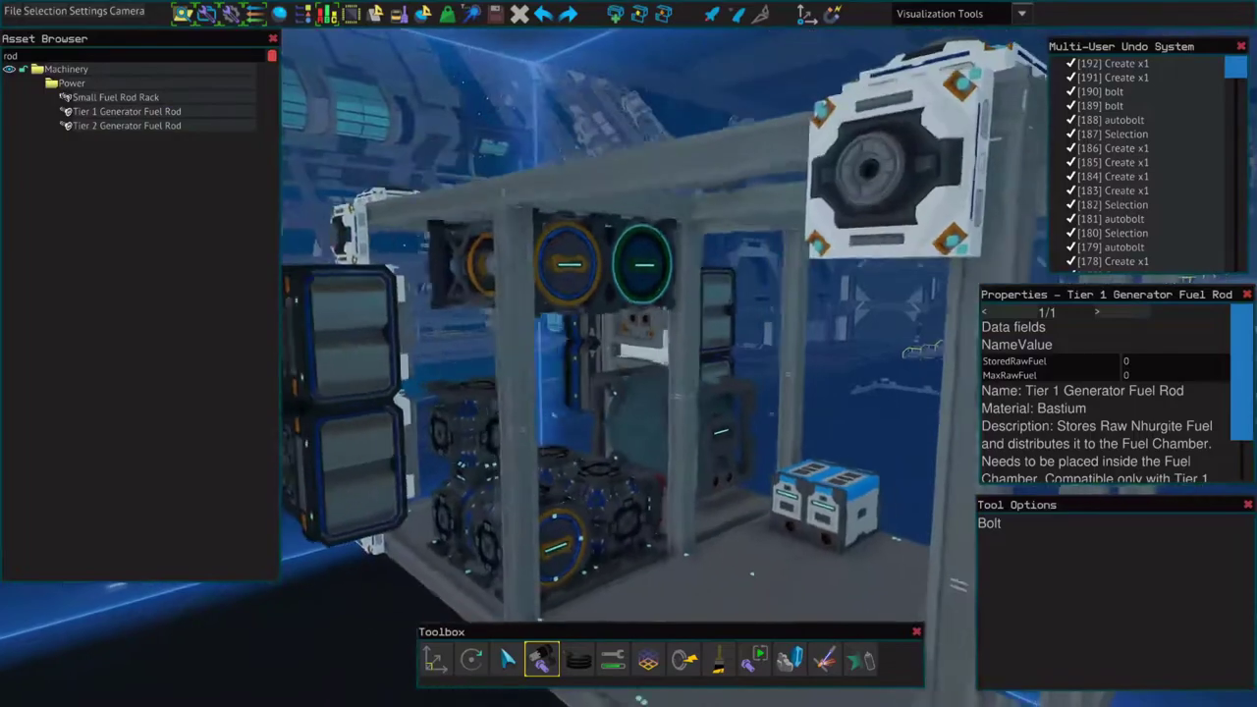
pyautogui.press('w')
pyautogui.click(550, 236)
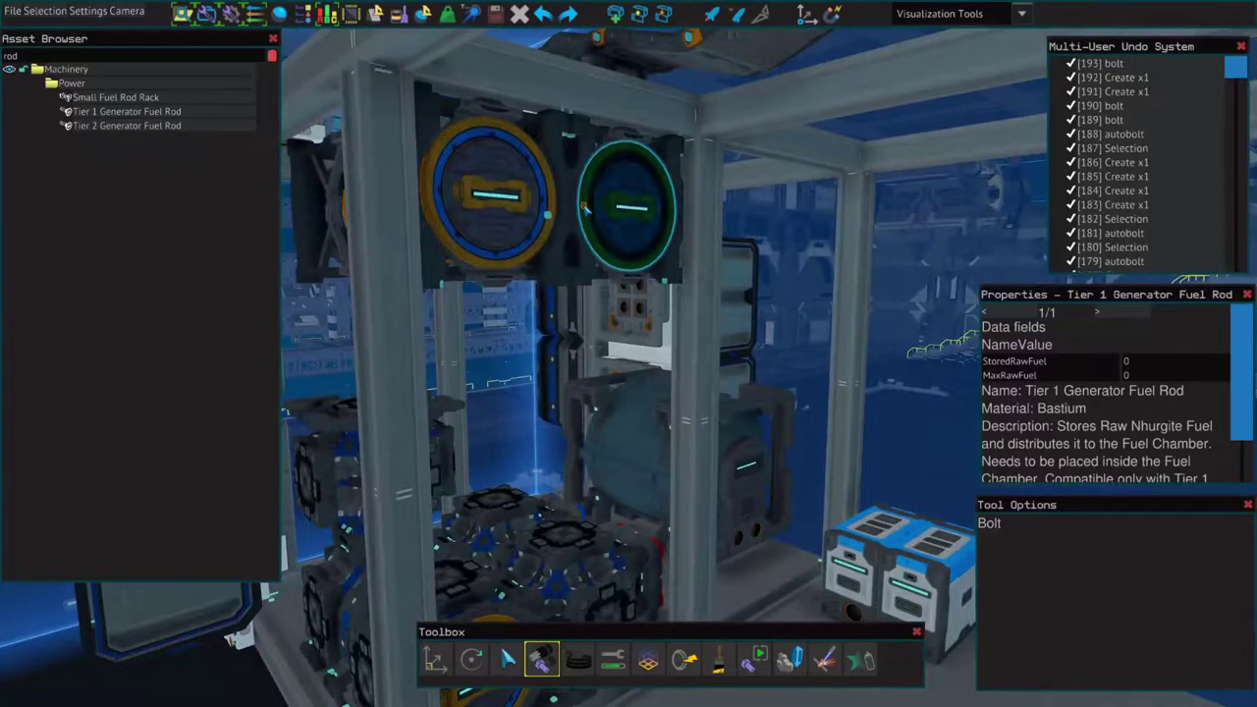
pyautogui.click(584, 207)
# Step: Select the batteries with the surrounding beams, floor plates and machinery, autobolt them and clear the selection
pyautogui.press('s')
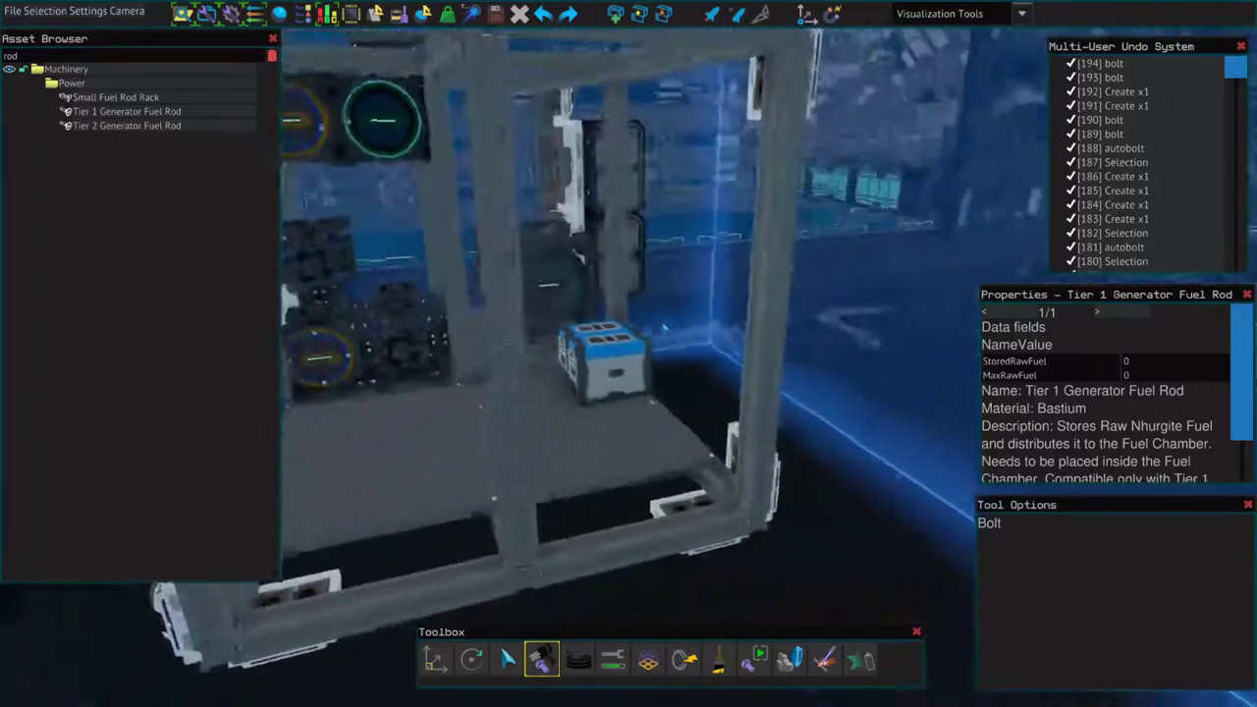
pyautogui.press('s')
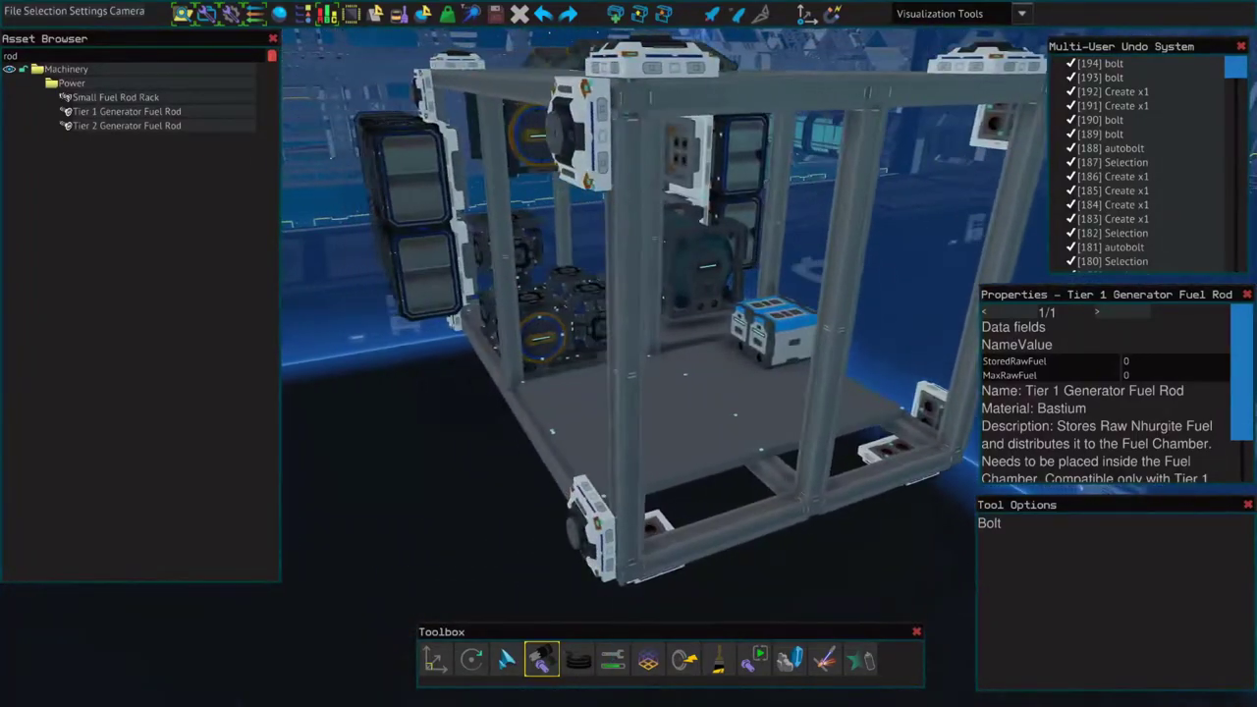
pyautogui.click(507, 660)
pyautogui.hotkey('ctrl', 'a')
pyautogui.click(754, 660)
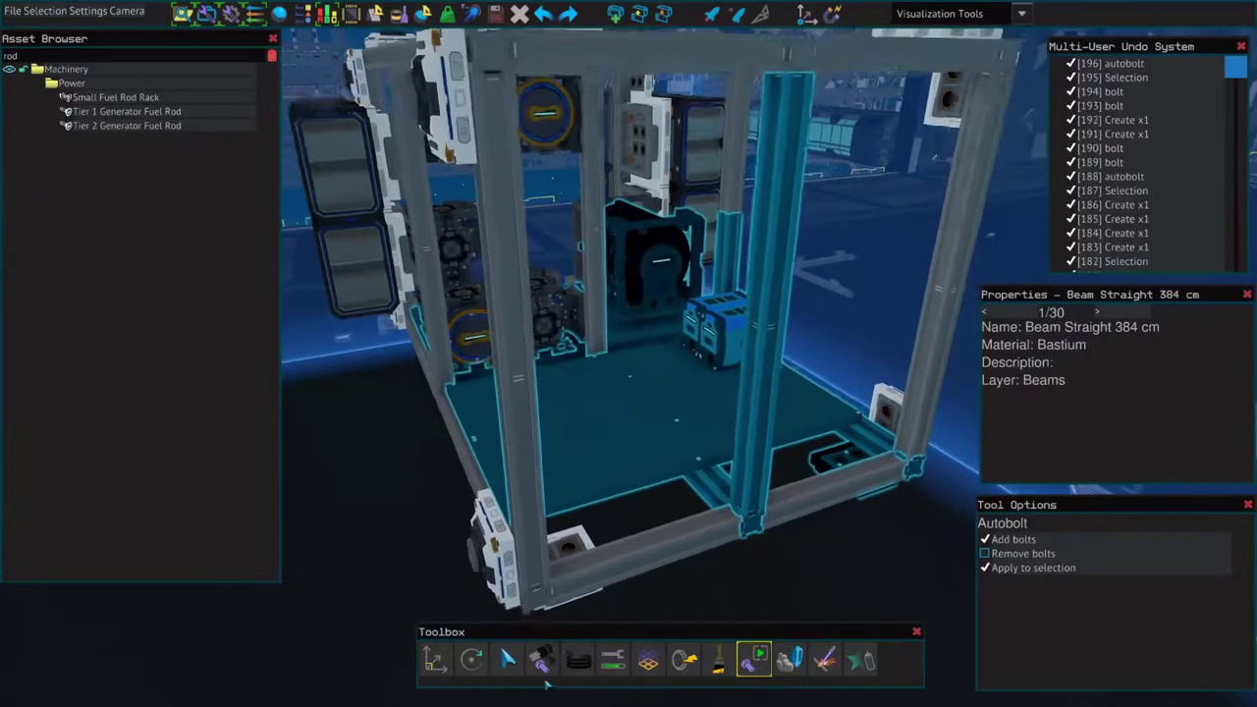
pyautogui.click(506, 660)
pyautogui.click(702, 586)
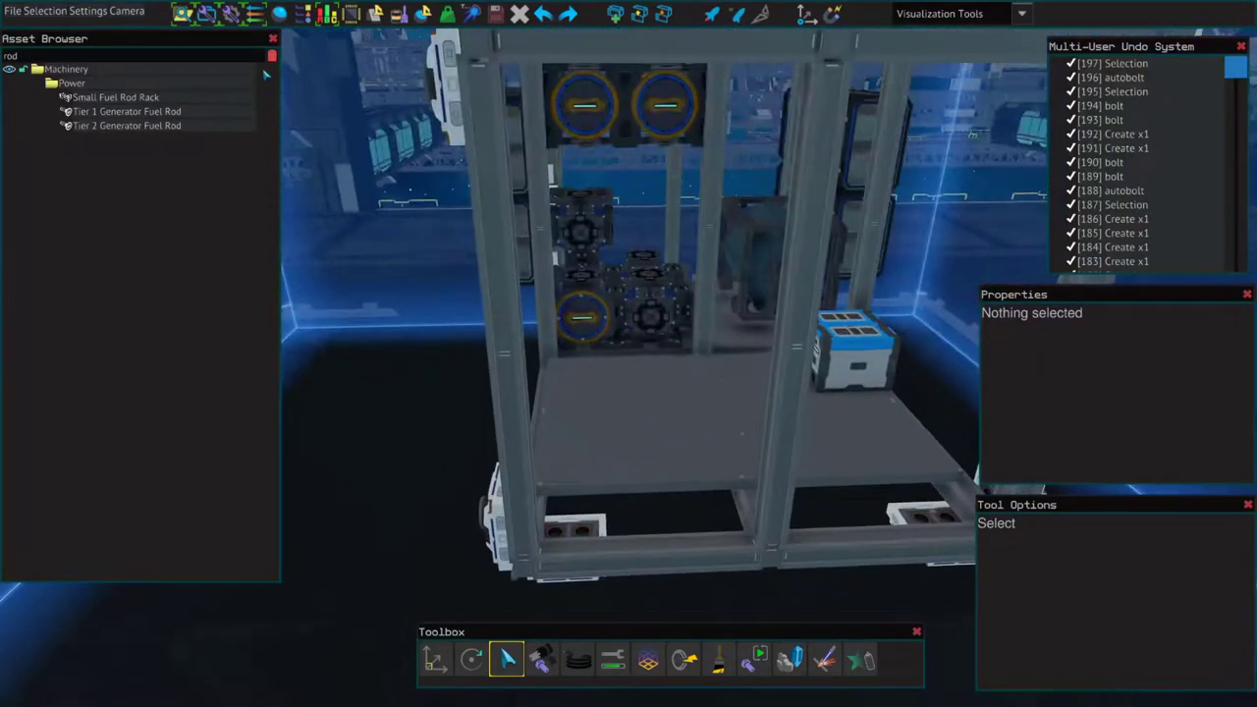
# Step: Search the assets for "flight" and position a Flight Control Unit Advanced over the floor plates
pyautogui.click(271, 56)
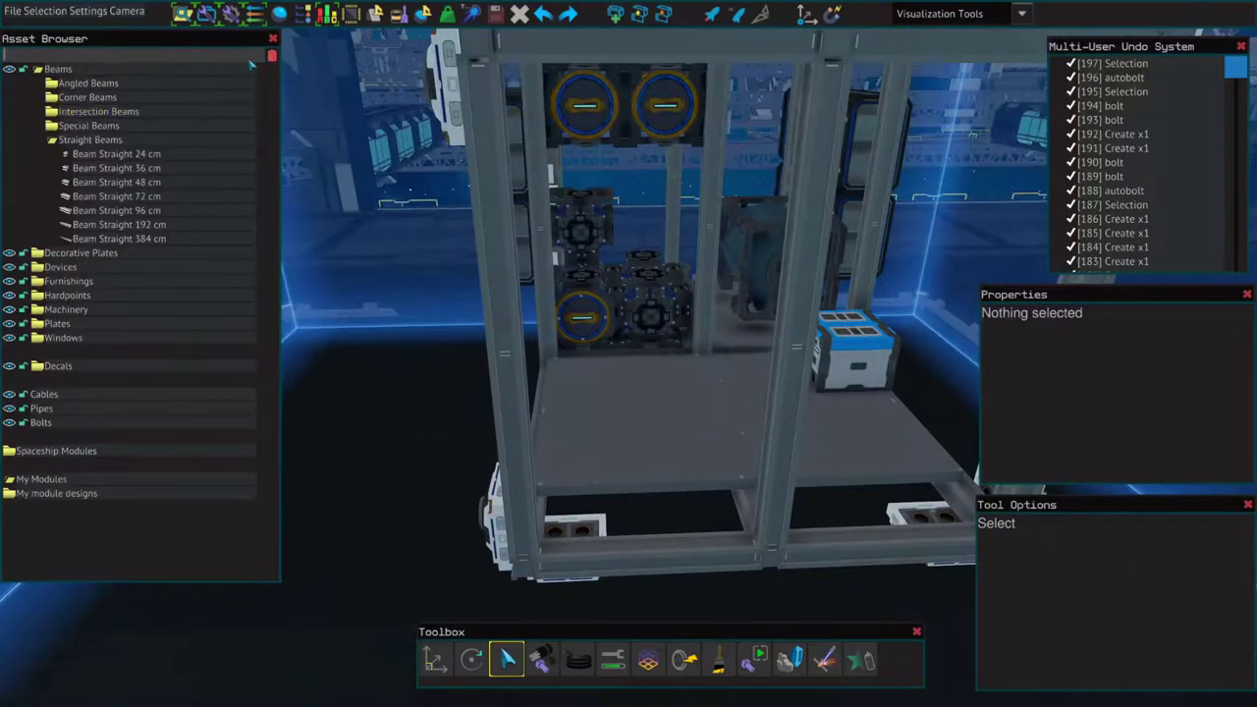
pyautogui.write('flight')
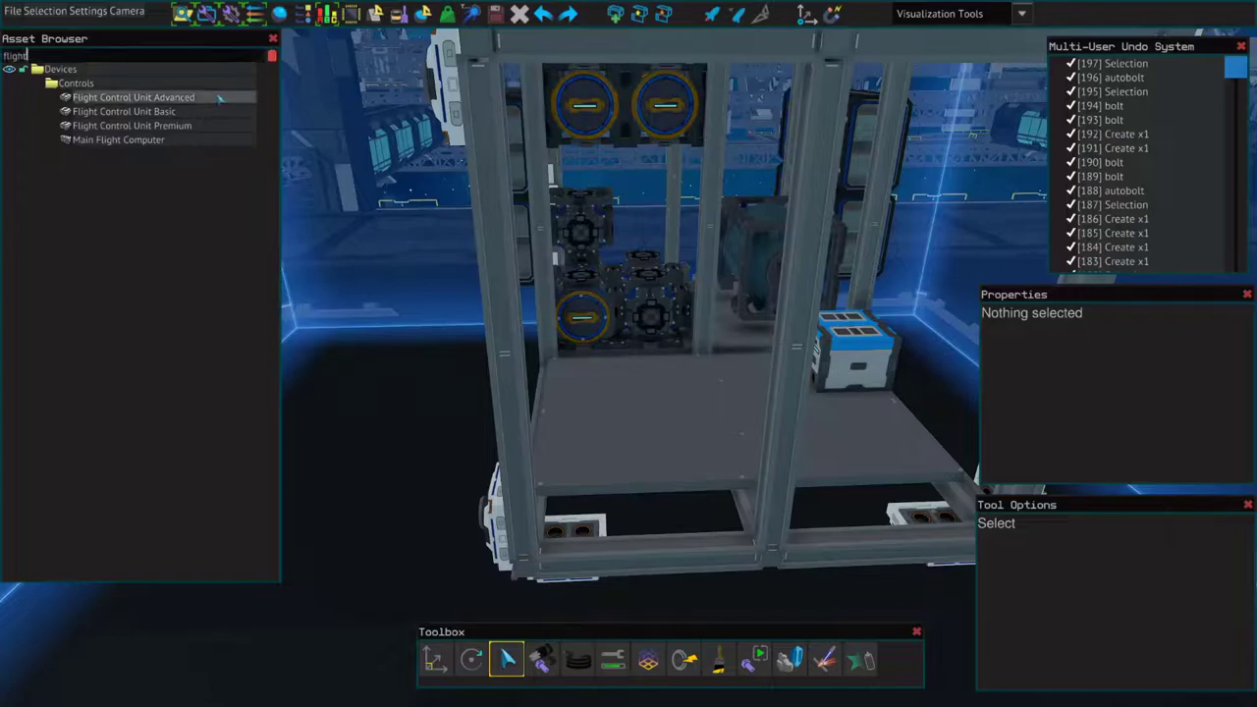
pyautogui.scroll(3, 576, 377)
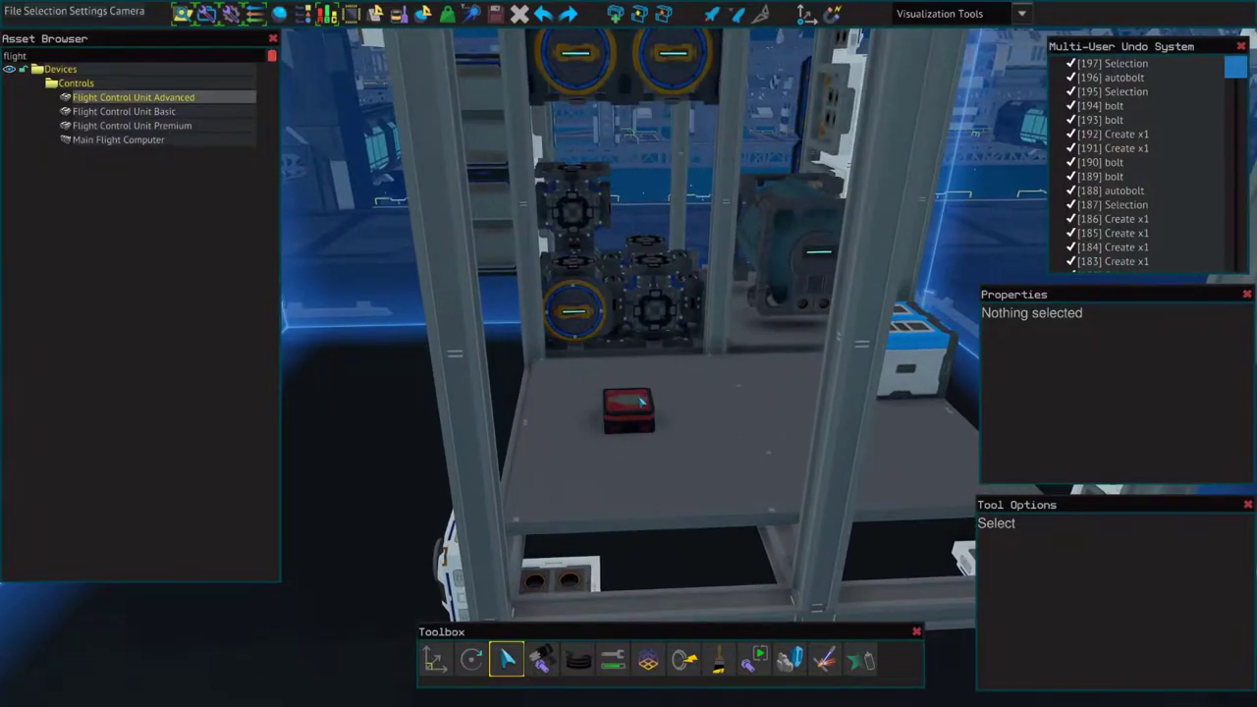
pyautogui.scroll(2, 648, 403)
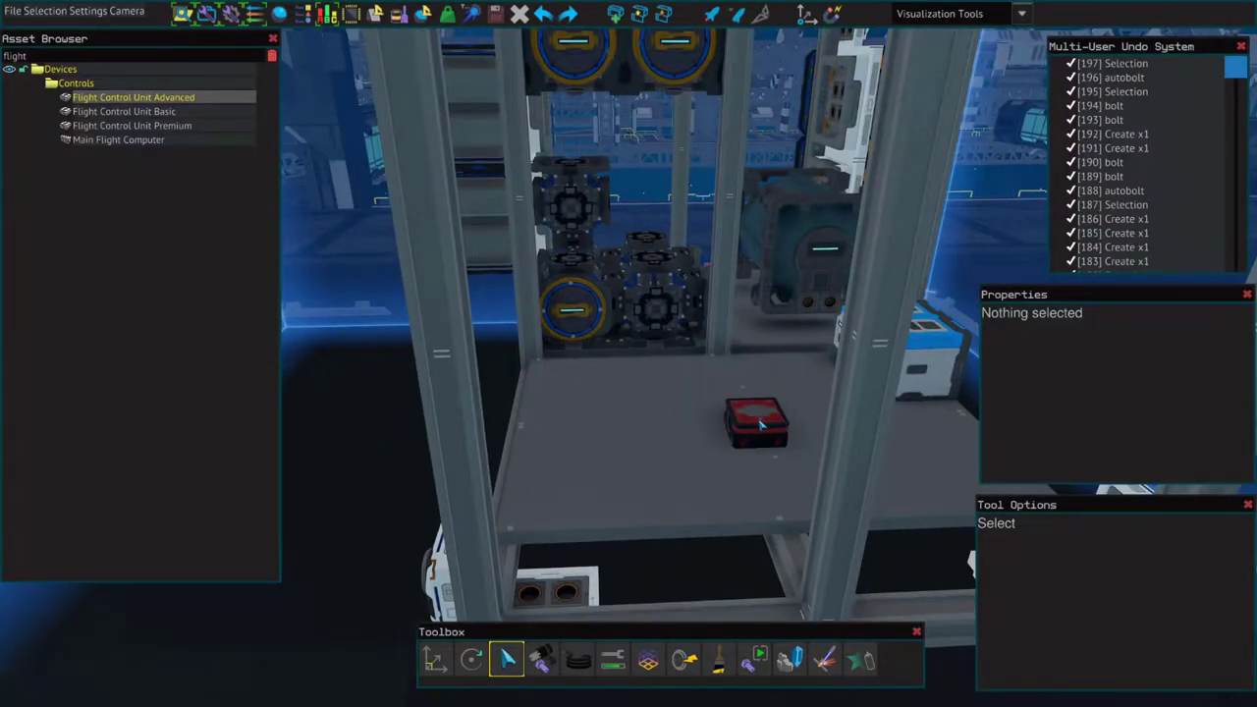
# Step: Place an advanced flight control unit and a main flight computer side by side on the floor plate
pyautogui.click(761, 424)
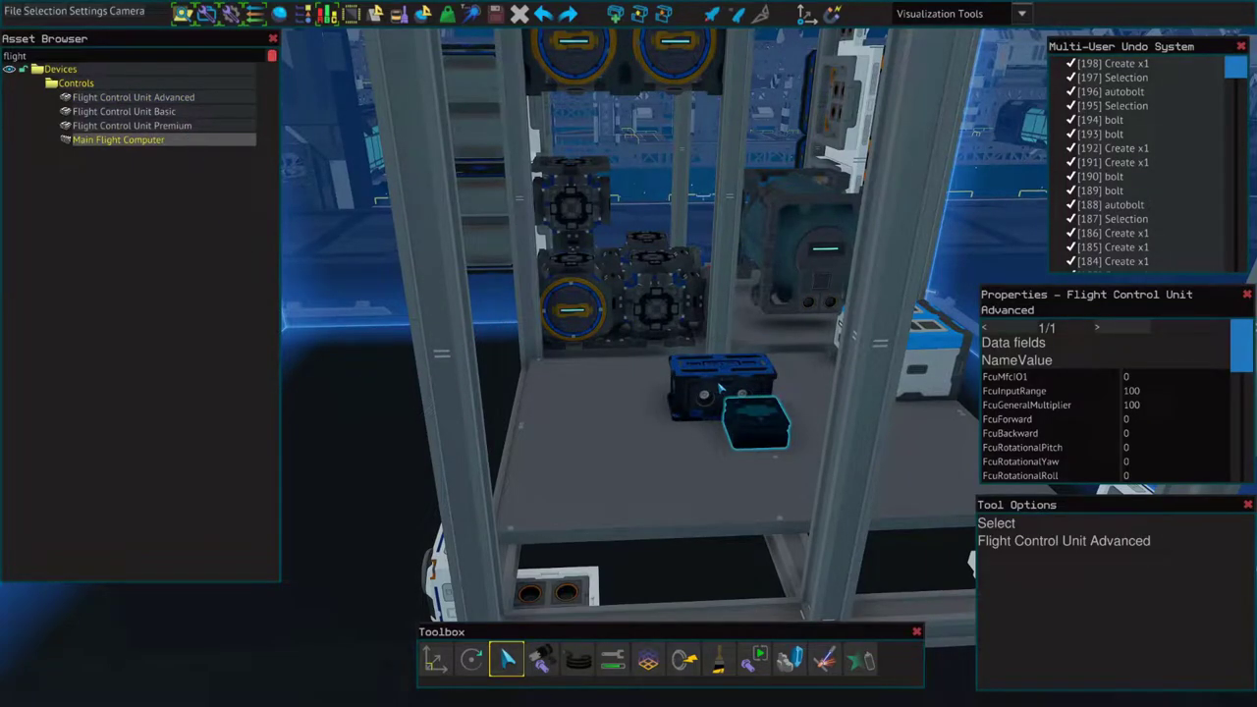
pyautogui.click(719, 389)
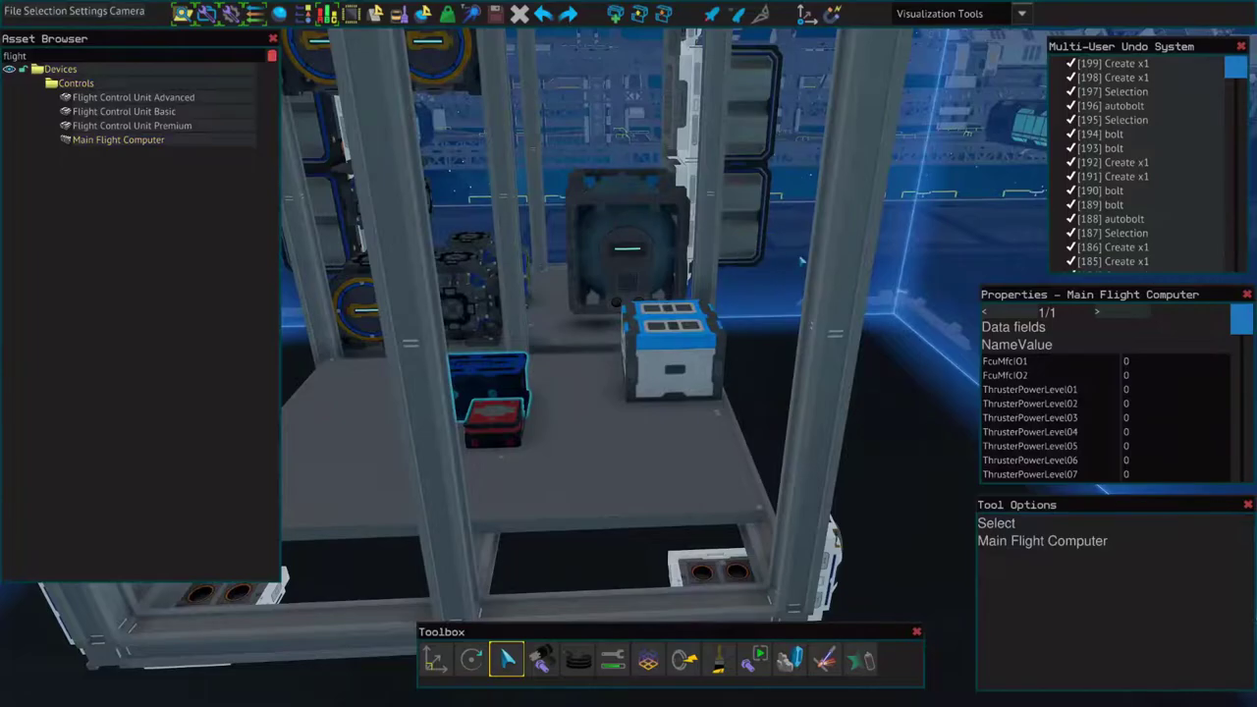
# Step: Lower the medium propellant tank with its two supports onto the floor plate and autobolt the selection
pyautogui.press('w')
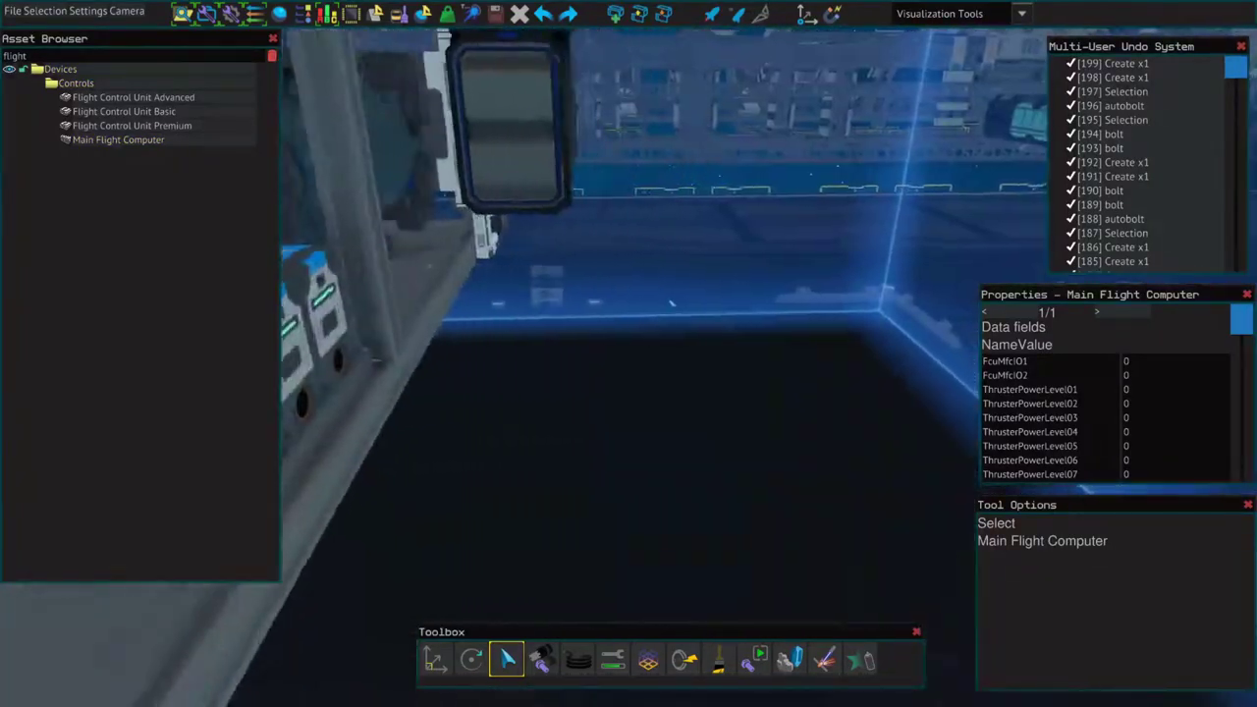
pyautogui.press('s')
pyautogui.click(769, 327)
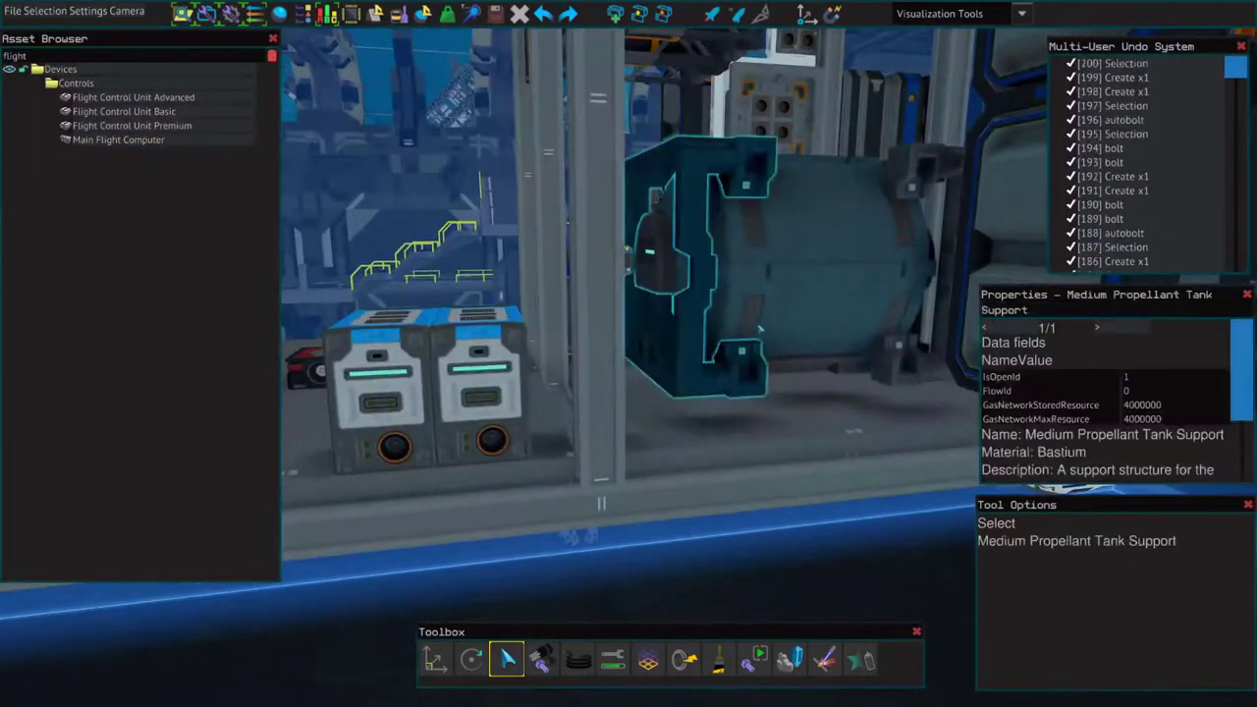
pyautogui.keyDown('shift'); pyautogui.click(769, 327); pyautogui.keyUp('shift')
pyautogui.keyDown('shift'); pyautogui.click(909, 377); pyautogui.keyUp('shift')
pyautogui.press('1')
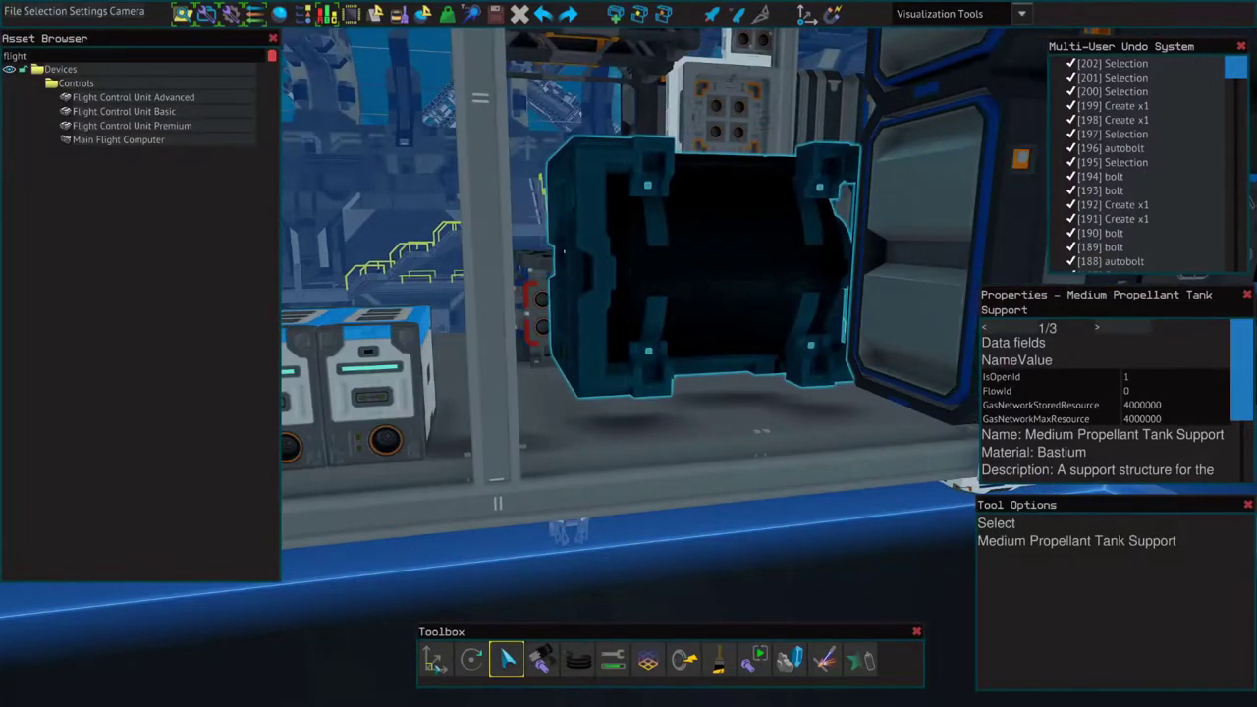
pyautogui.moveTo(717, 351); pyautogui.dragTo(722, 368)
pyautogui.press('0')
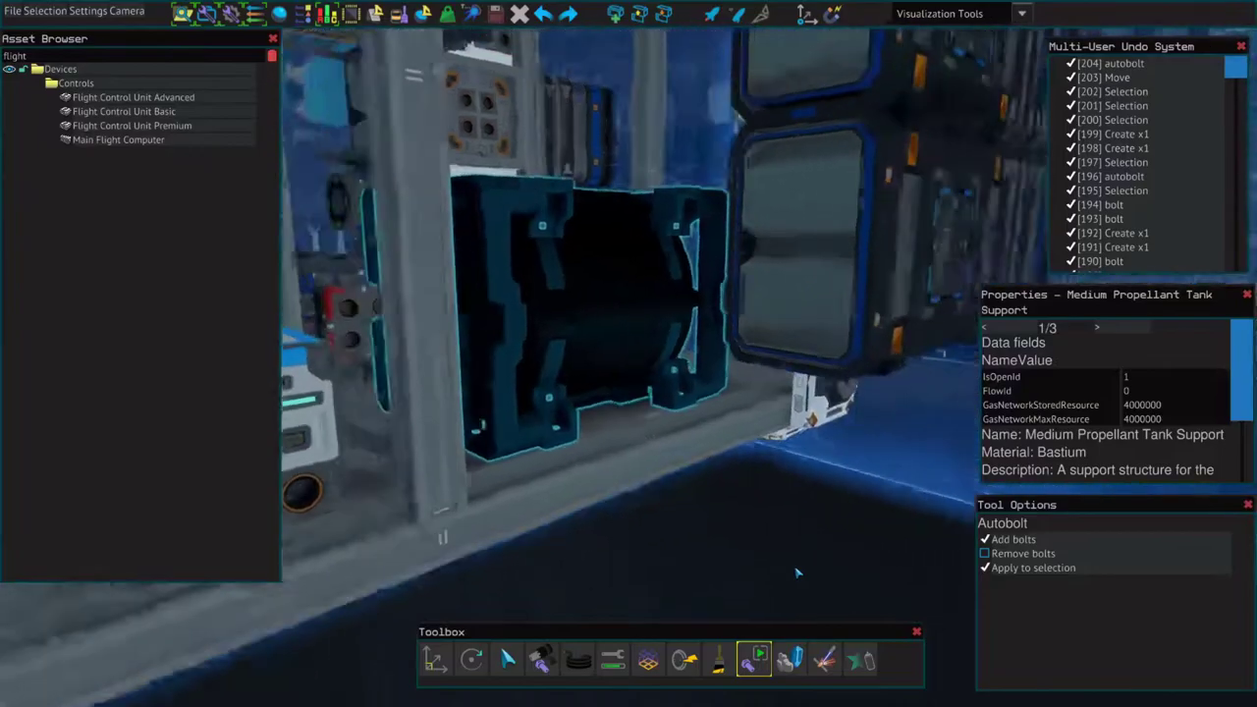
pyautogui.press('s')
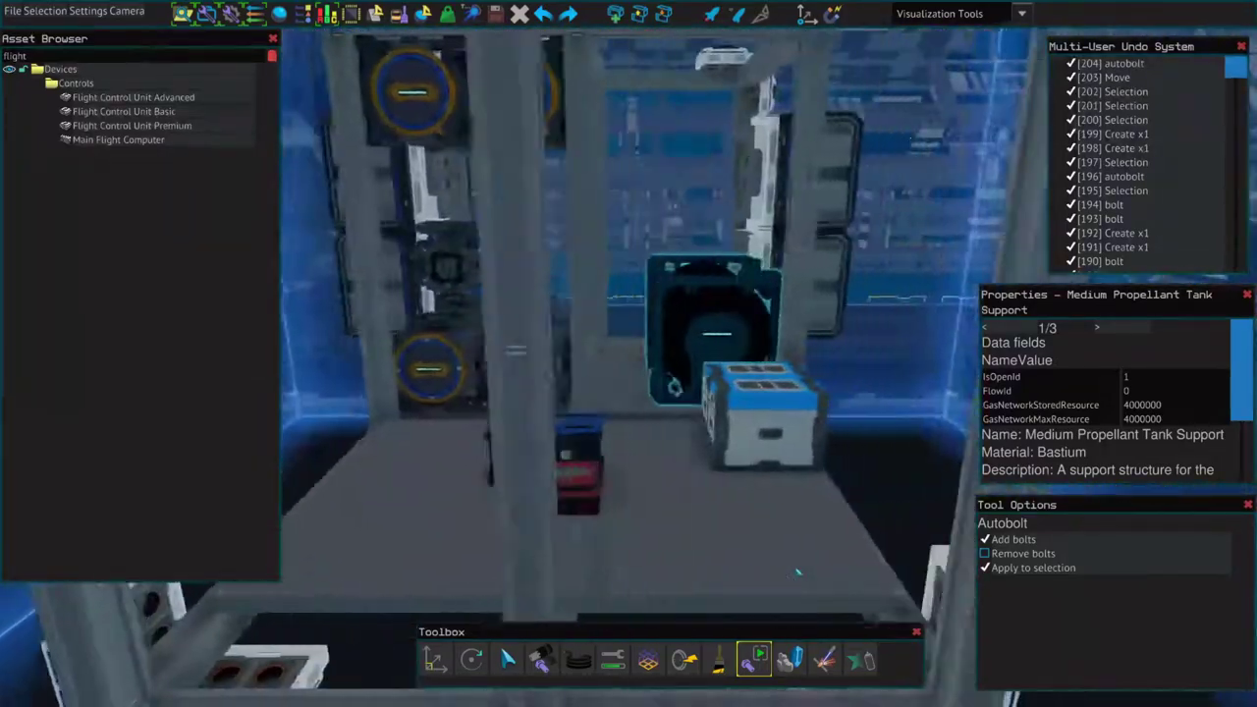
pyautogui.press('3')
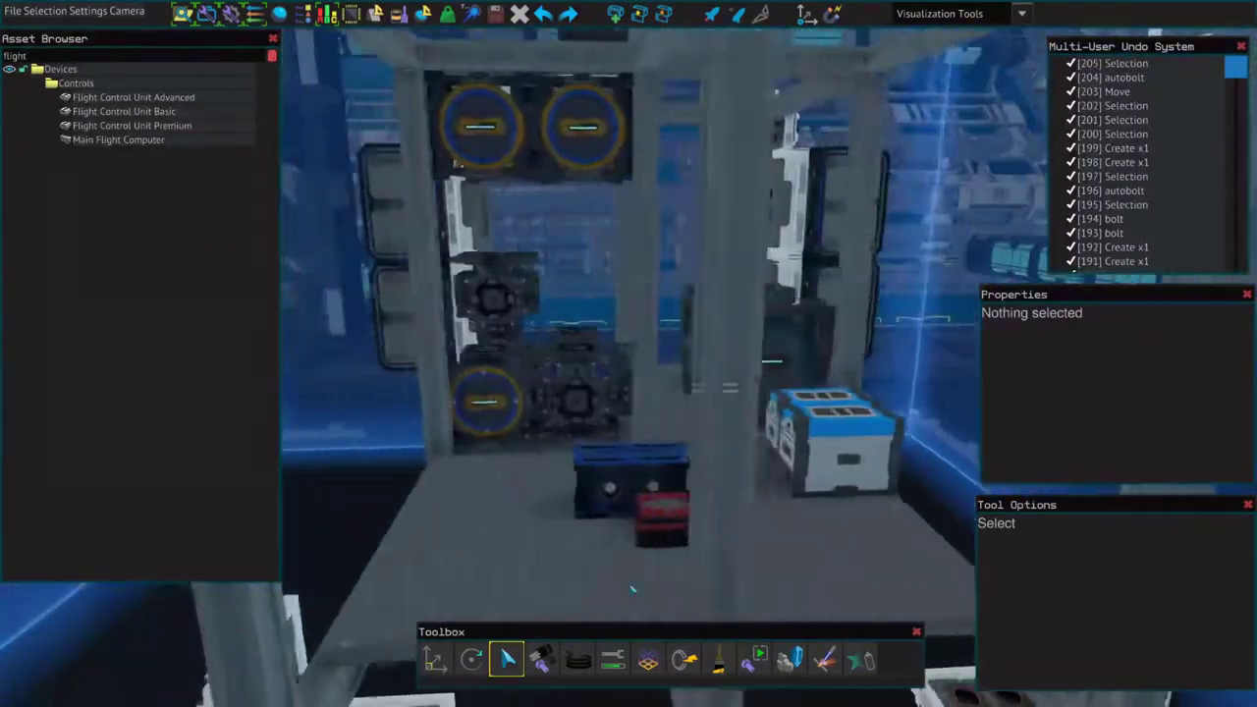
# Step: Place three 96 cm straight beams in front of the frame's lower crossbeam, two pointing outward and one across their ends
pyautogui.press('d')
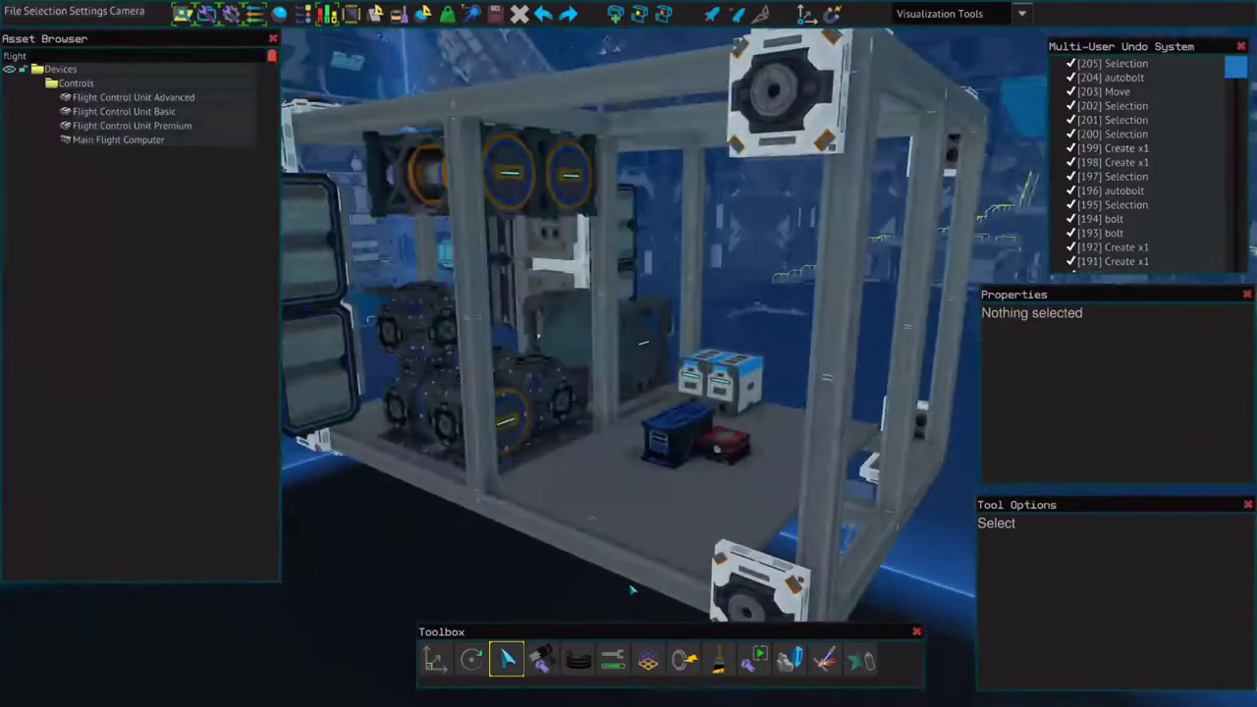
pyautogui.press('d')
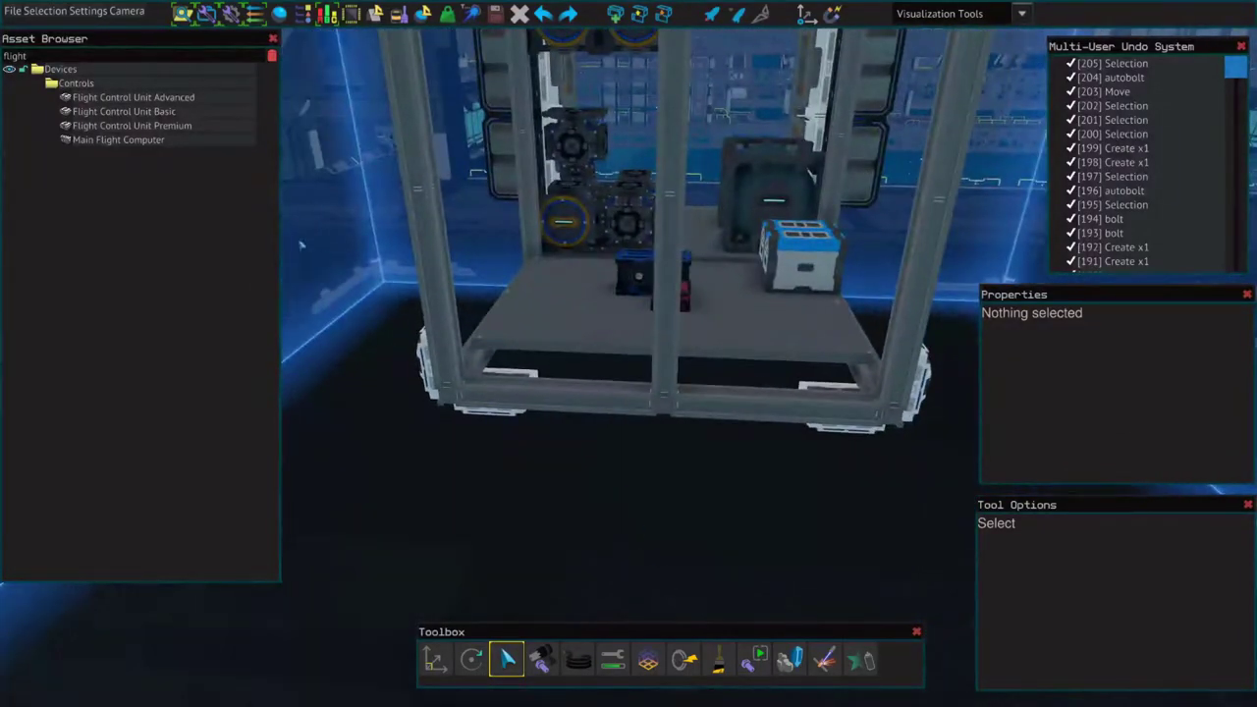
pyautogui.press('Escape')
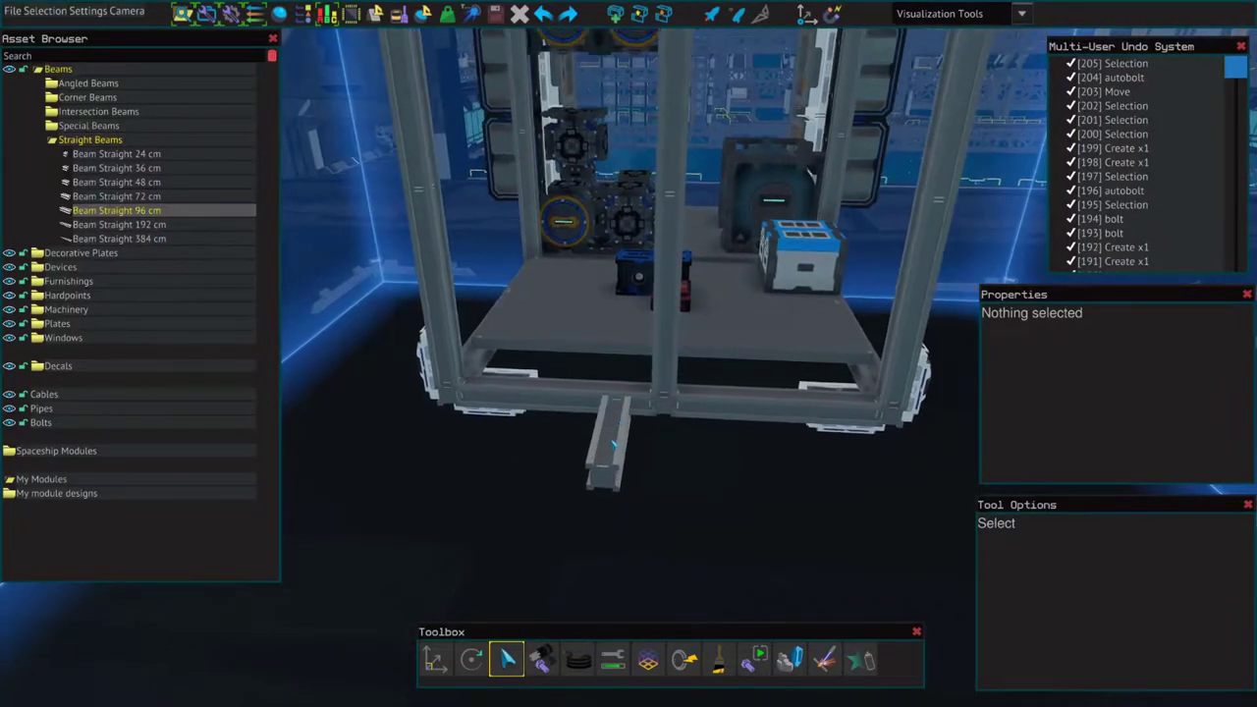
pyautogui.click(613, 445)
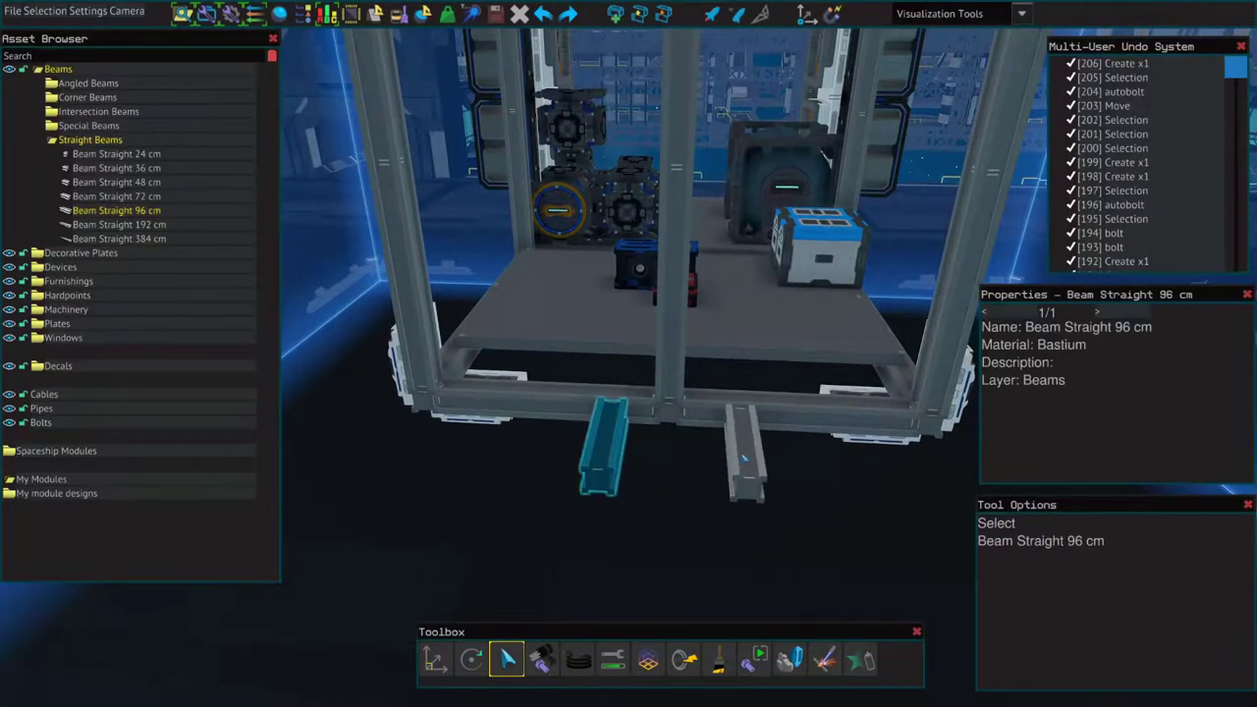
pyautogui.click(744, 459)
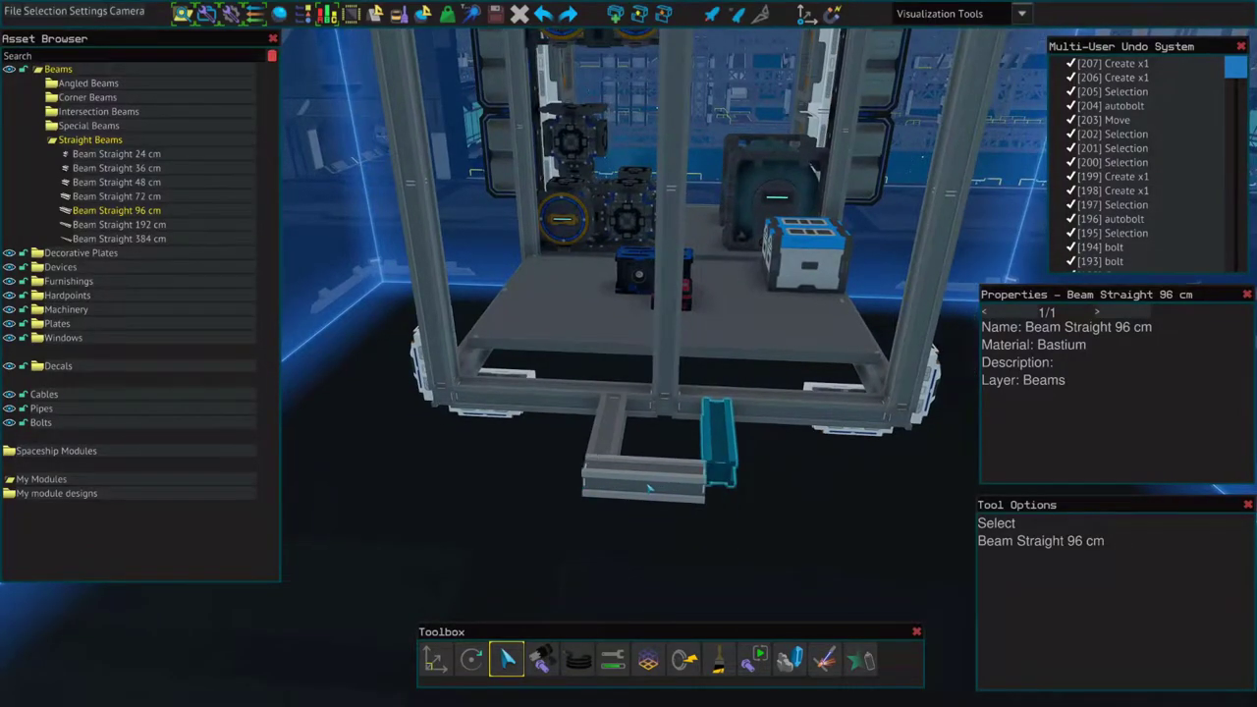
pyautogui.click(648, 488)
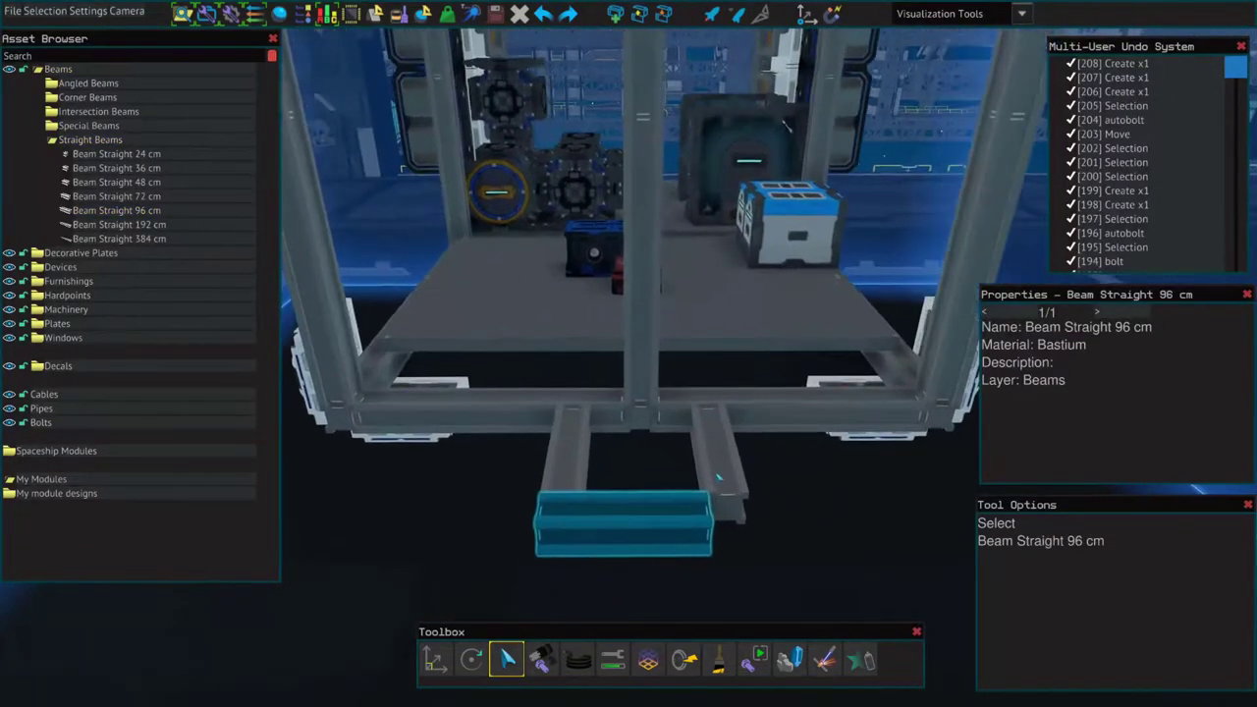
# Step: Close up the three 96 cm beams into a bracket centred on the frame's front post and weld all beams
pyautogui.click(718, 477)
pyautogui.press('w')
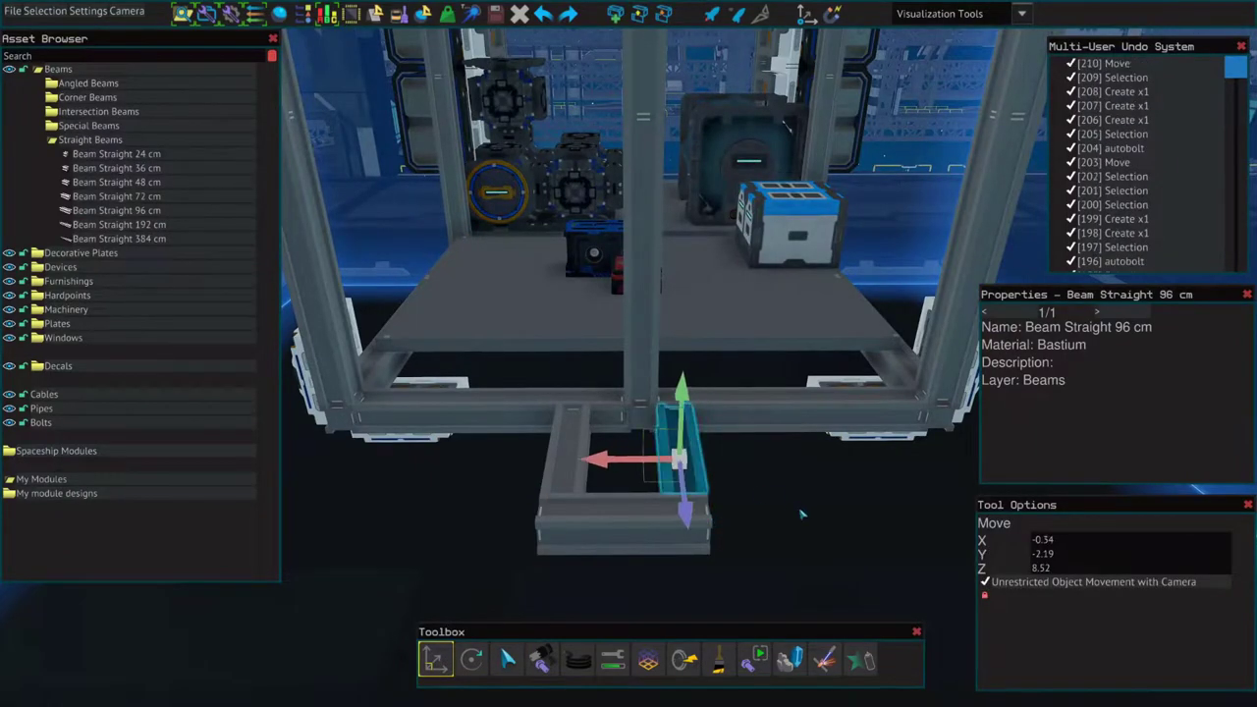
pyautogui.hotkey('ctrl', 'a')
pyautogui.moveTo(617, 508); pyautogui.dragTo(639, 513)
pyautogui.click(839, 542)
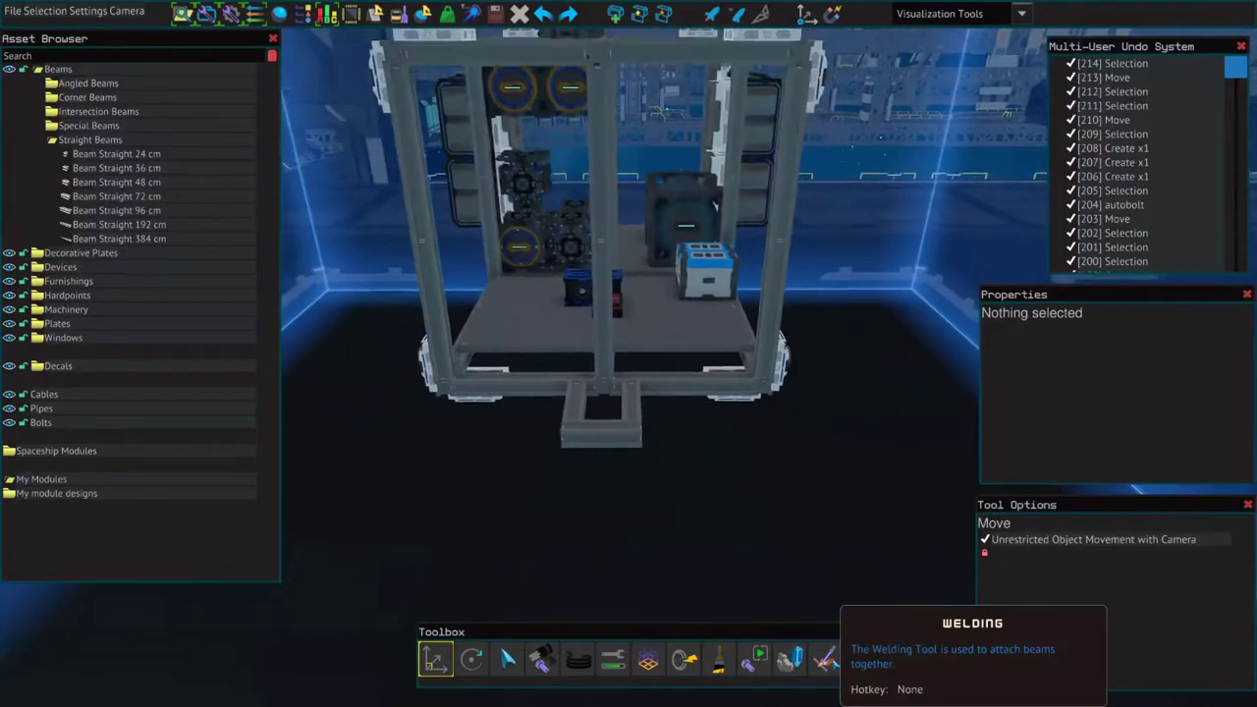
pyautogui.click(825, 659)
pyautogui.click(557, 444)
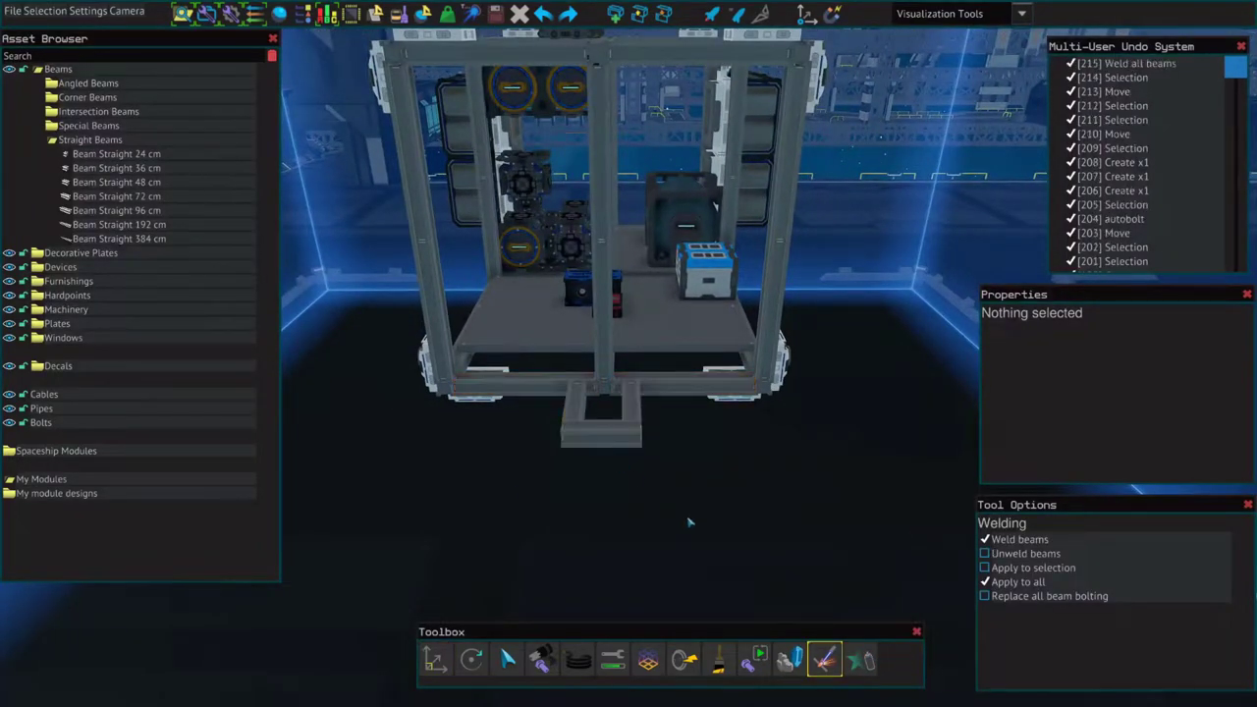
# Step: Search the assets for "chair" and place a Pilot Chair Stand upright on the front bracket
pyautogui.click(254, 56)
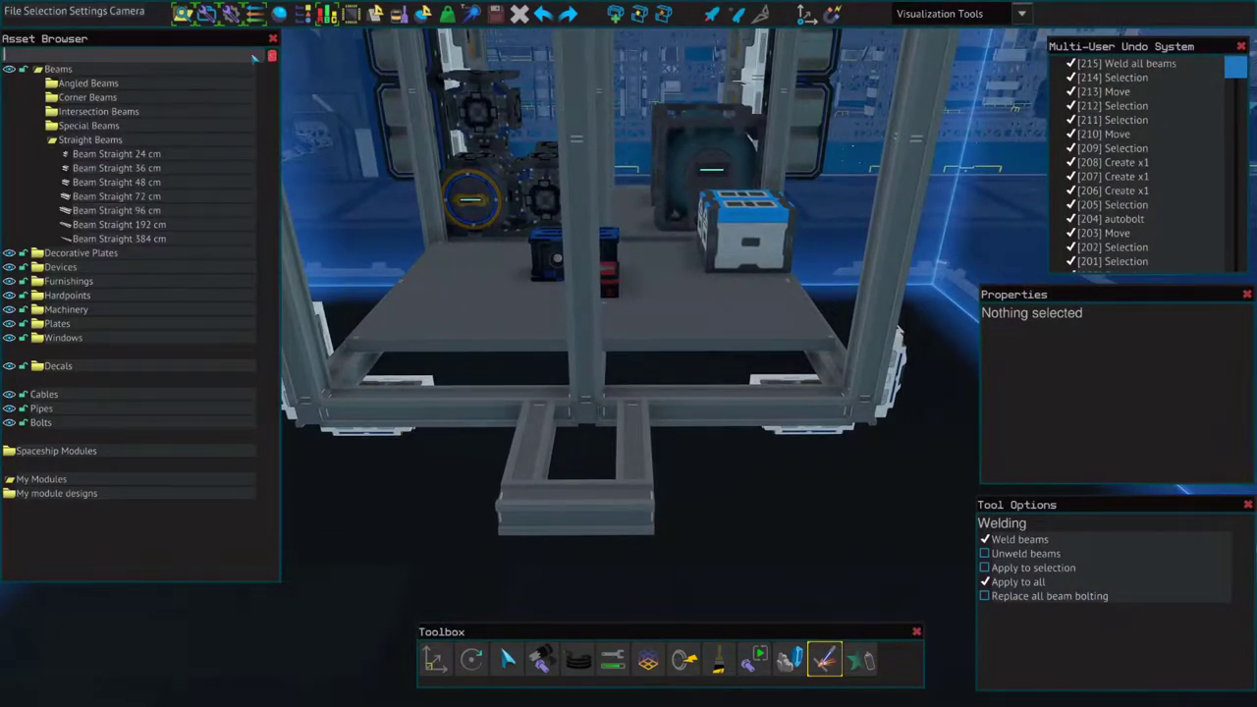
pyautogui.write('chair')
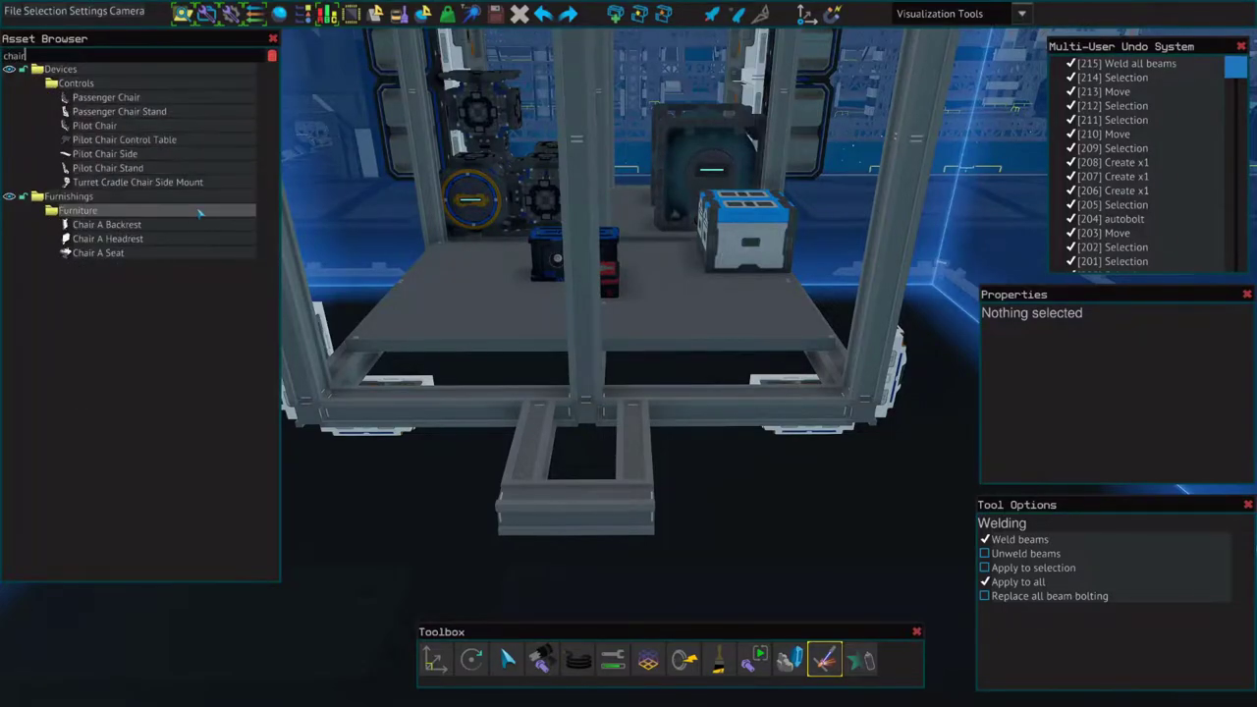
pyautogui.moveTo(218, 130)
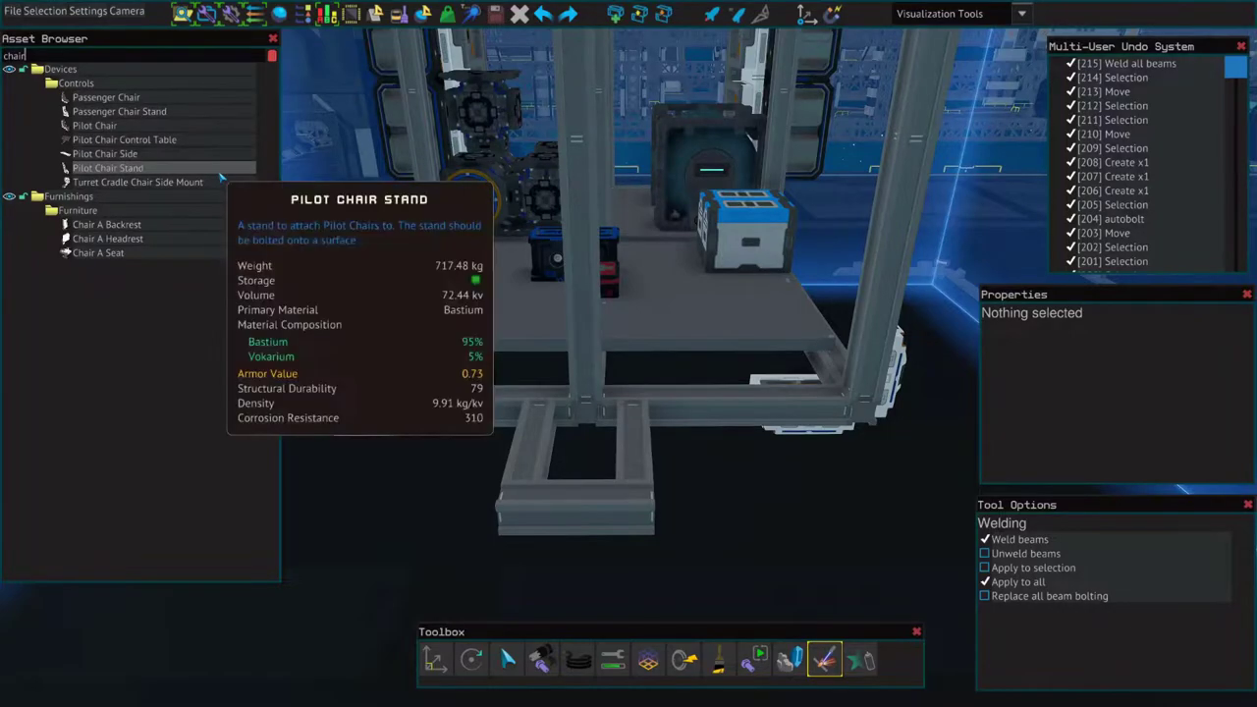
pyautogui.moveTo(222, 173); pyautogui.dragTo(535, 413)
# Step: Bolt the pilot chair stand to the beams of the front bracket
pyautogui.scroll(5, 734, 476)
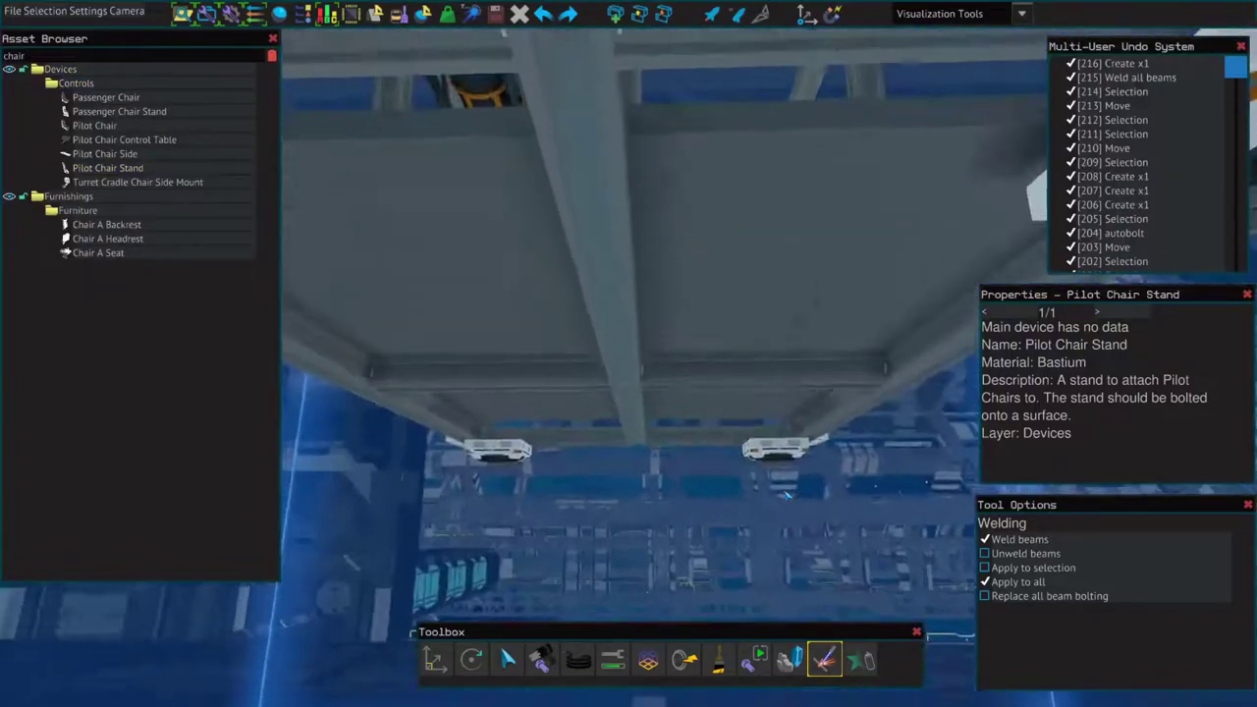
pyautogui.scroll(-5, 786, 494)
pyautogui.press('b')
pyautogui.moveTo(676, 272)
pyautogui.mouseDown()
pyautogui.moveTo(667, 280)
pyautogui.moveTo(688, 275)
pyautogui.moveTo(678, 295)
pyautogui.mouseUp()
pyautogui.press('w')
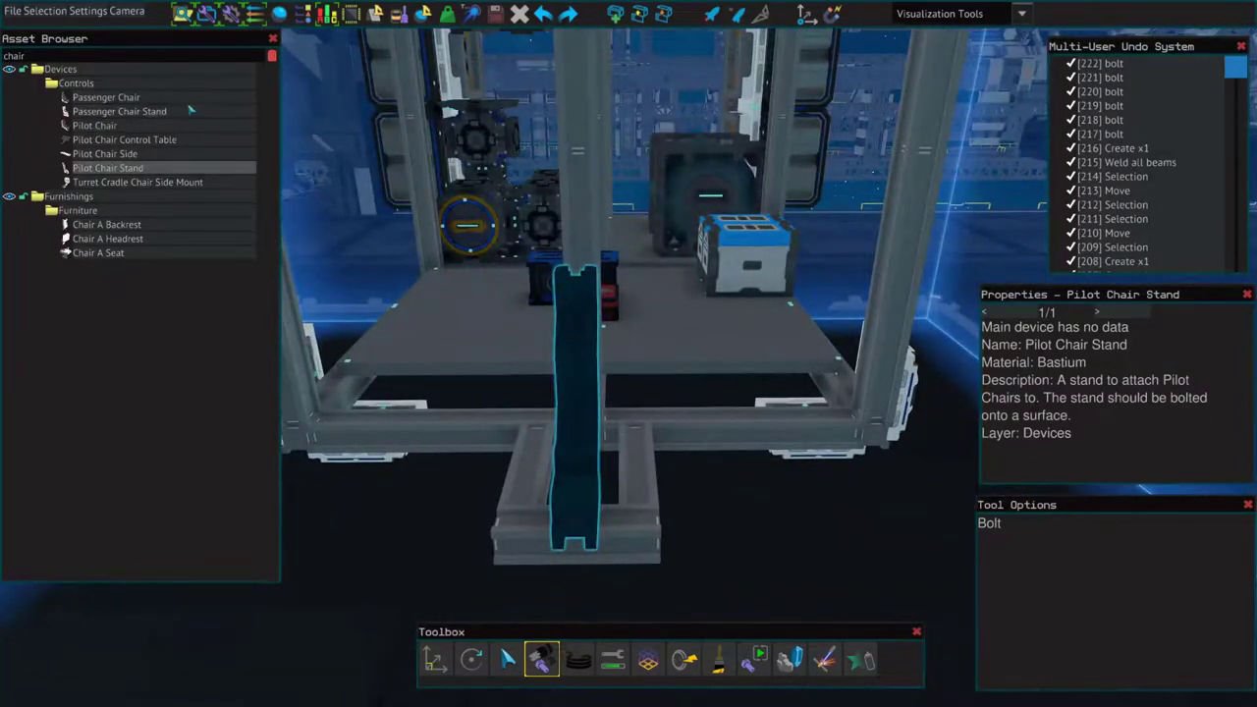
# Step: Mount a Pilot Chair on the stand and attach a Pilot Chair Control Table to its front
pyautogui.click(192, 125)
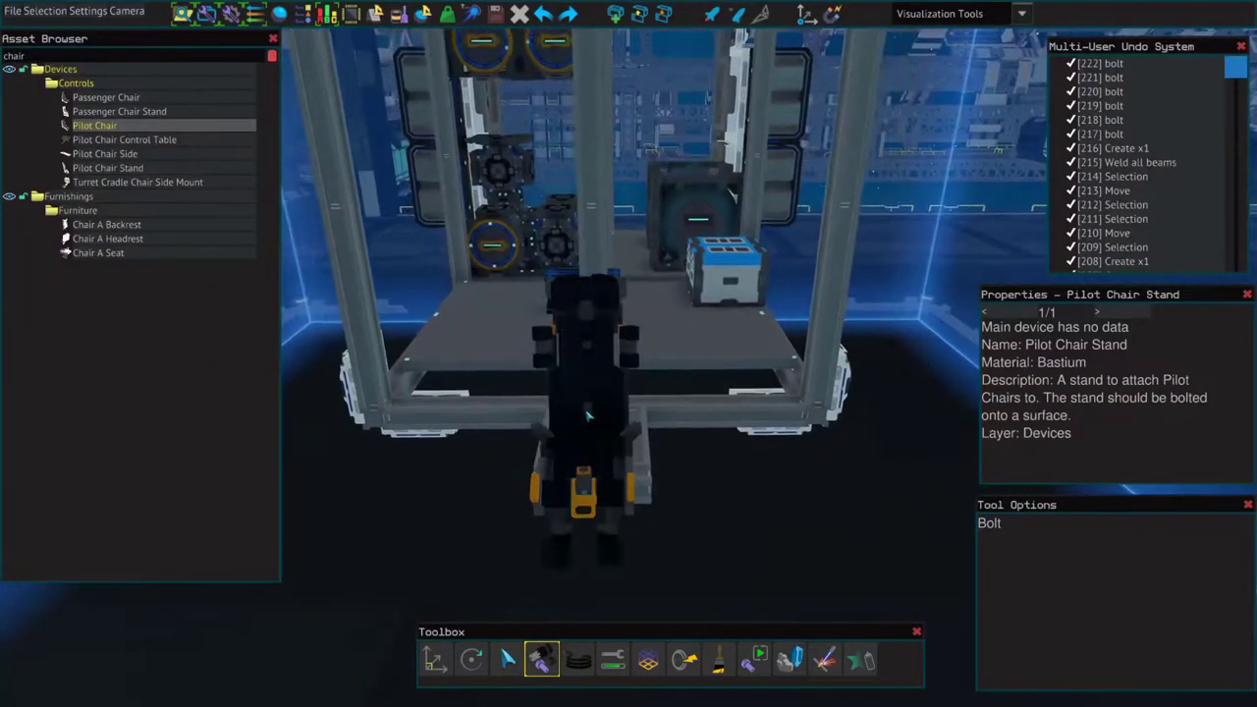
pyautogui.click(584, 397)
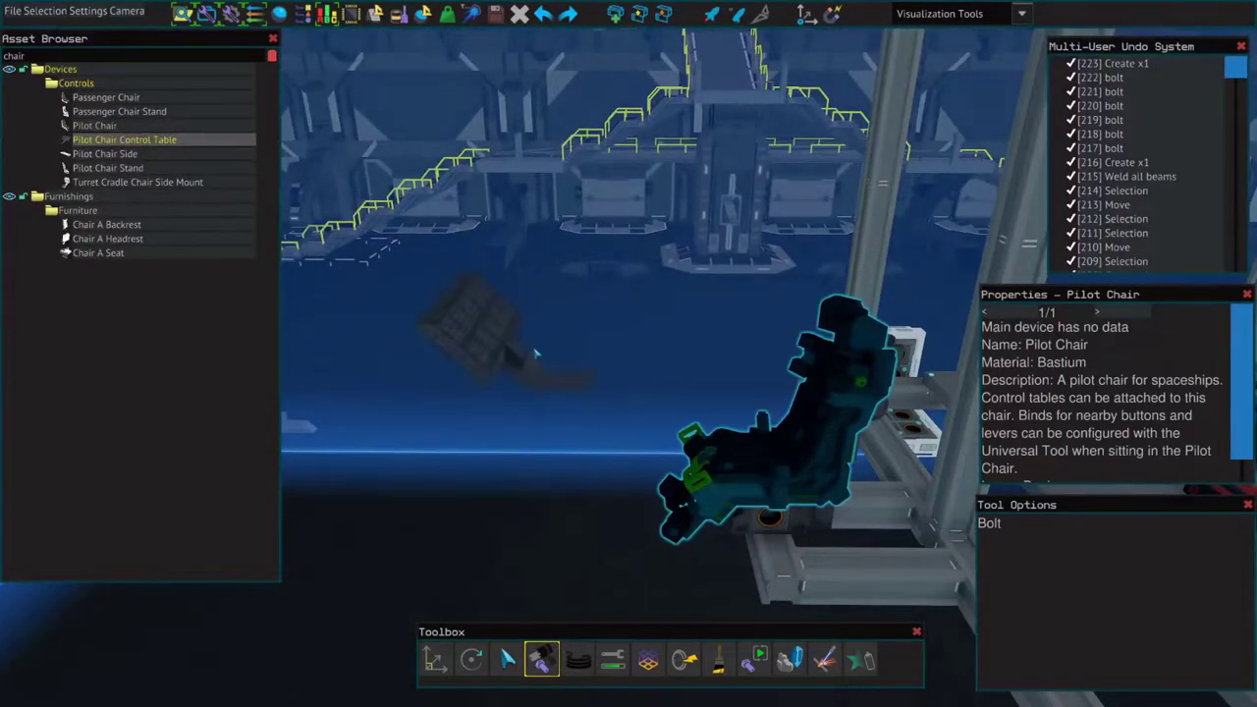
pyautogui.click(712, 358)
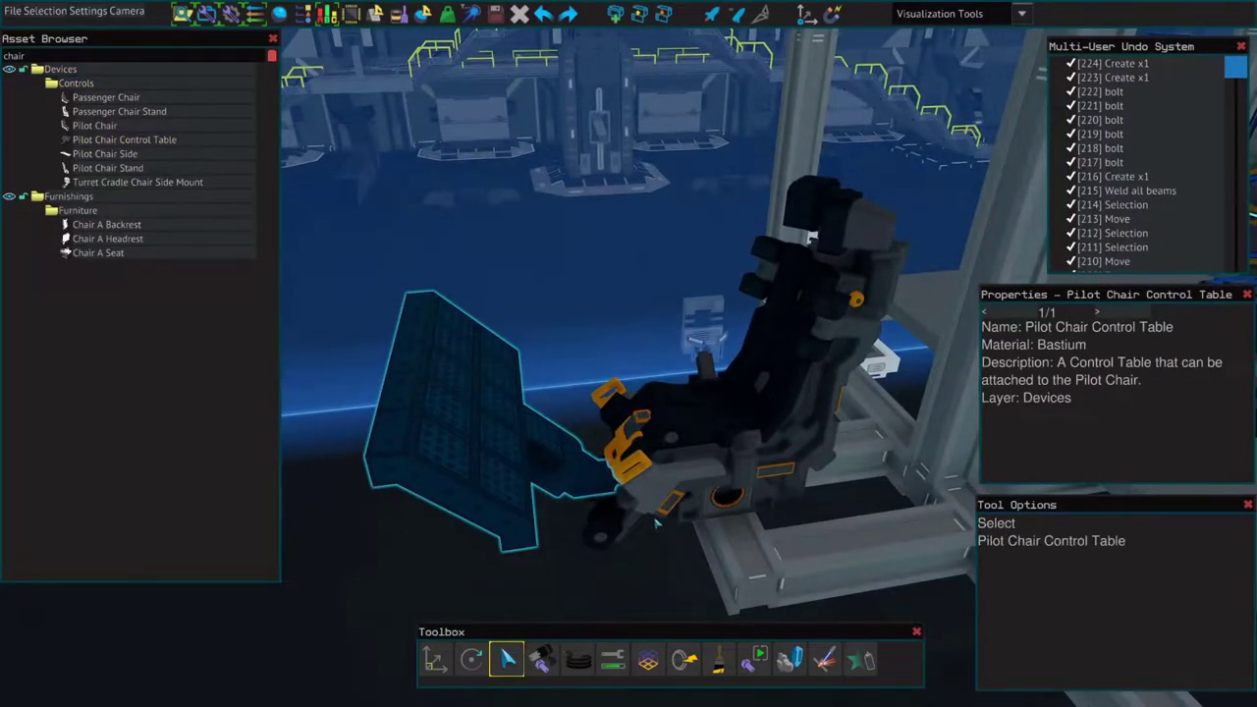
# Step: Add the pilot chair and its stand to the control table selection and autobolt all three parts
pyautogui.keyDown('shift'); pyautogui.click(656, 522); pyautogui.keyUp('shift')
pyautogui.keyDown('shift'); pyautogui.click(630, 520); pyautogui.keyUp('shift')
pyautogui.click(754, 660)
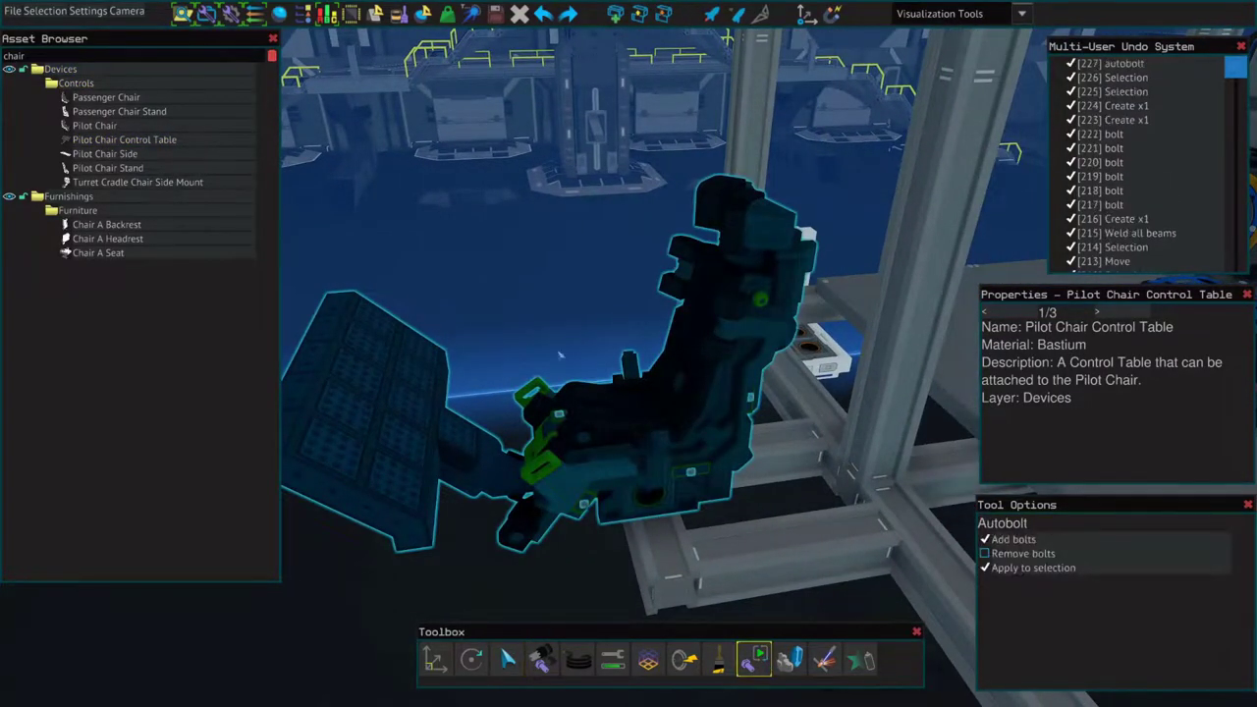
# Step: Search the assets for "table" and place a Control Table stand 45° (Small) on the bracket beside the chair
pyautogui.press('BackSpace')
pyautogui.press('BackSpace')
pyautogui.press('BackSpace')
pyautogui.press('BackSpace')
pyautogui.press('BackSpace')
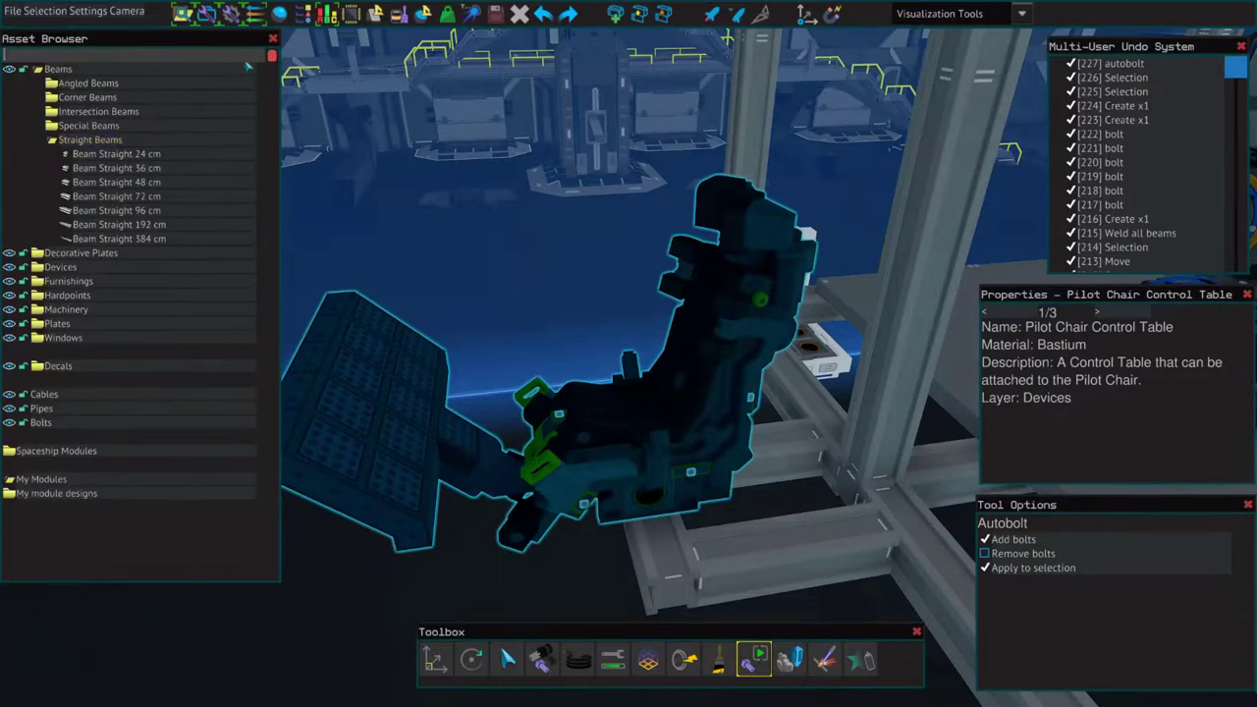
pyautogui.write('table')
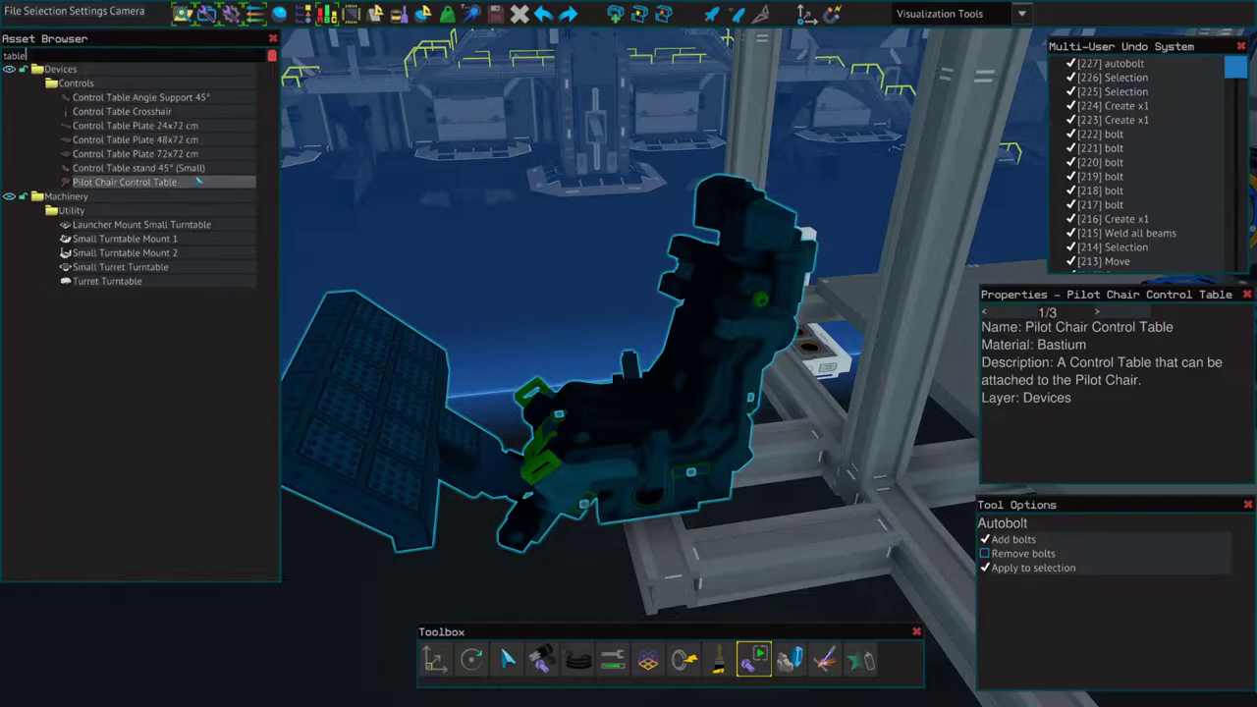
pyautogui.moveTo(199, 173)
pyautogui.moveTo(200, 173); pyautogui.dragTo(390, 200)
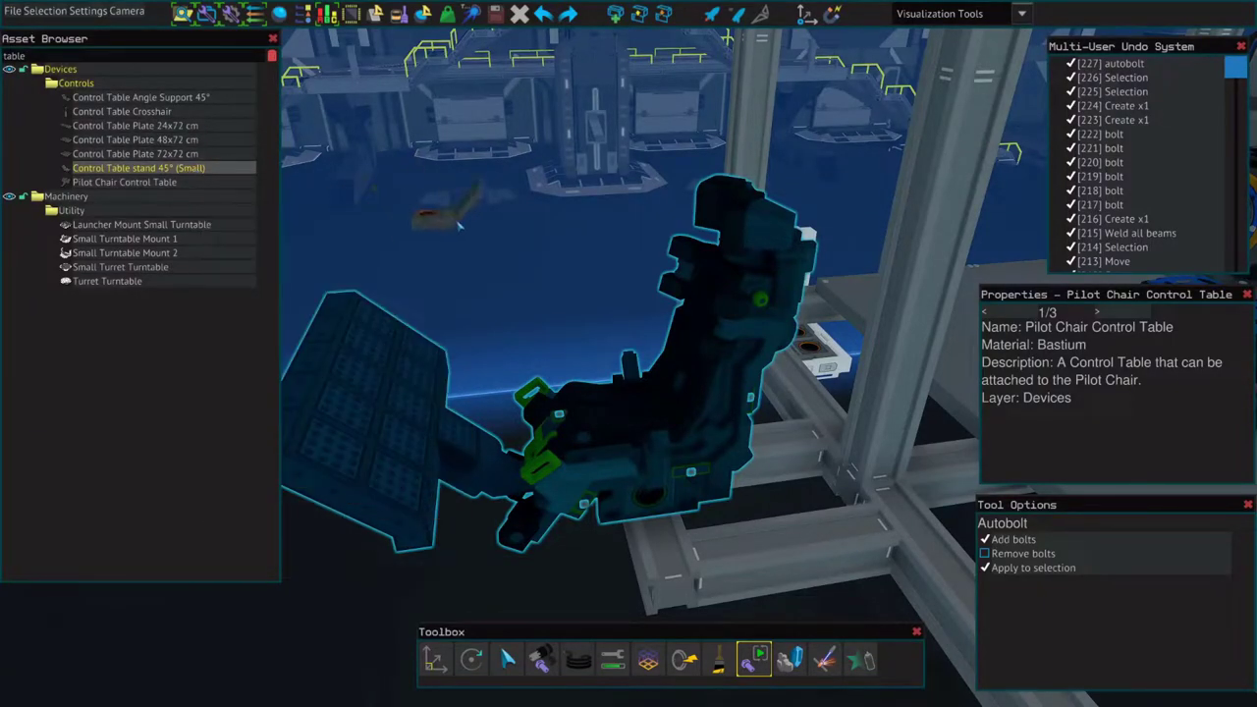
pyautogui.moveTo(469, 234); pyautogui.dragTo(555, 304)
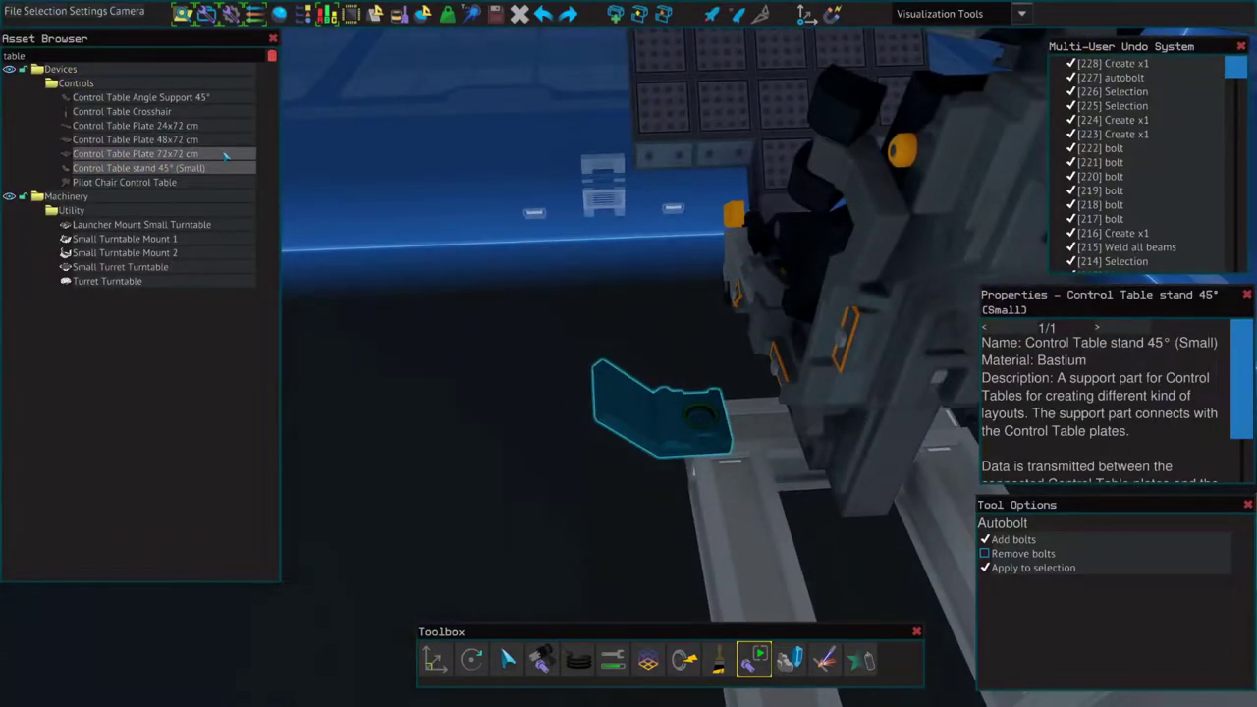
# Step: Add a 72x72 cm control table plate, rotate it to match the angled stand and move it onto the stand
pyautogui.moveTo(398, 213); pyautogui.dragTo(477, 261)
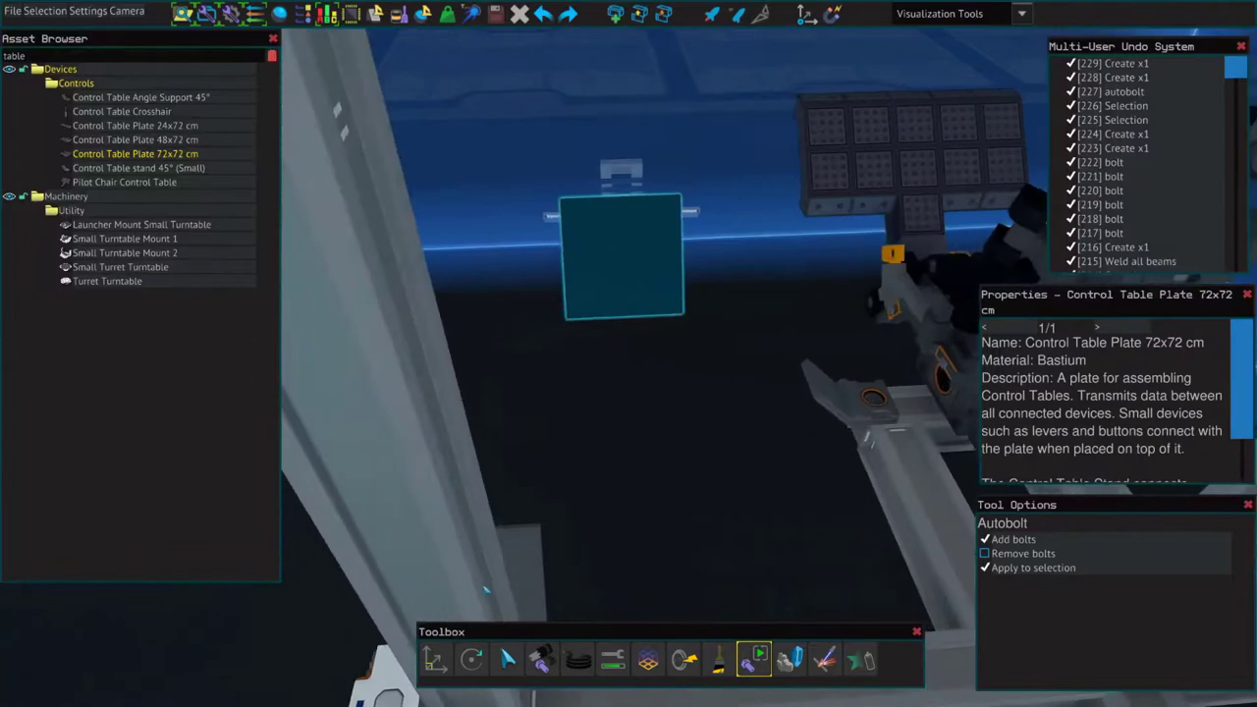
pyautogui.press('r')
pyautogui.moveTo(558, 312); pyautogui.dragTo(655, 306)
pyautogui.click(608, 291)
pyautogui.click(592, 279)
pyautogui.press('g')
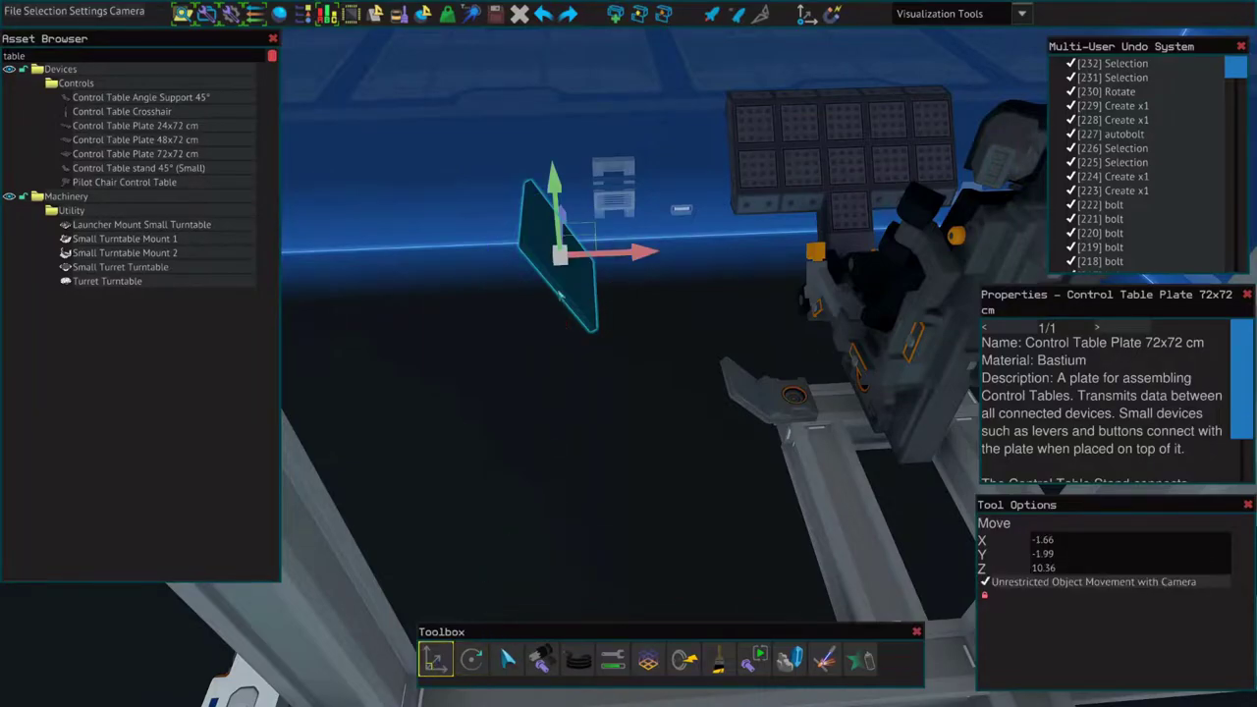
pyautogui.moveTo(688, 361); pyautogui.dragTo(432, 355)
pyautogui.click(527, 443)
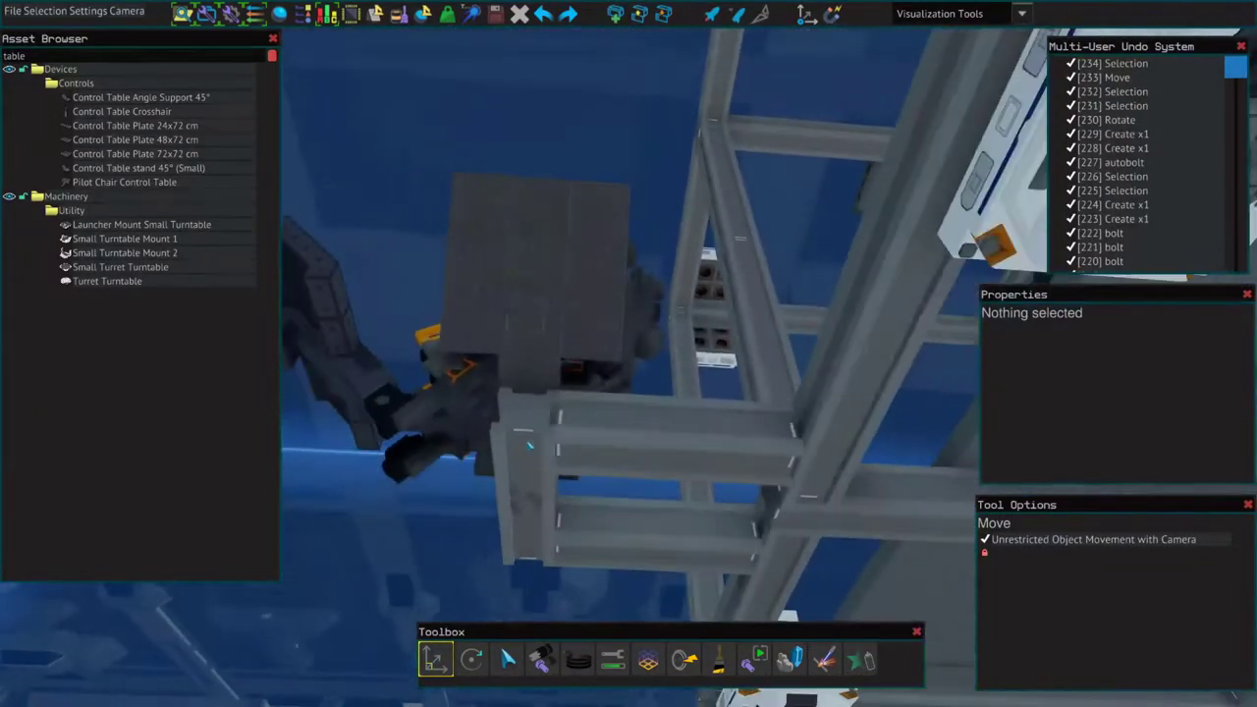
# Step: Bolt the 72x72 cm control table plate to its stand from the underside with three bolts
pyautogui.press('r')
pyautogui.press('b')
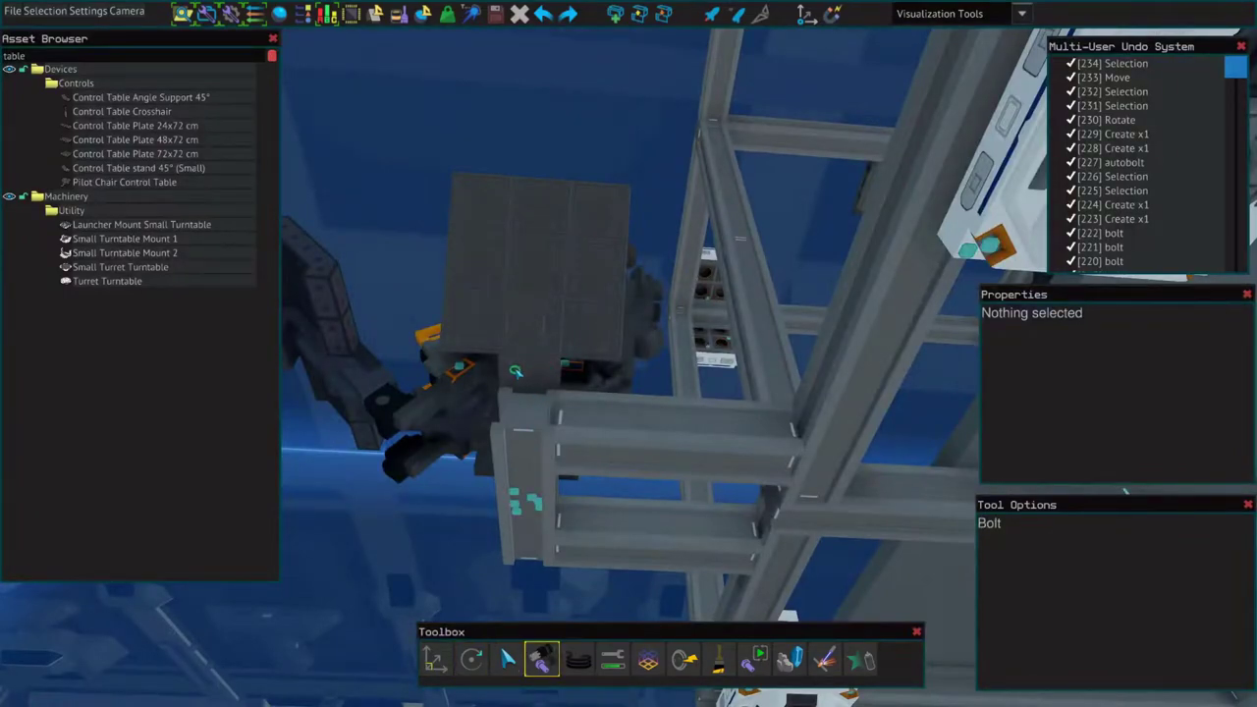
pyautogui.click(519, 342)
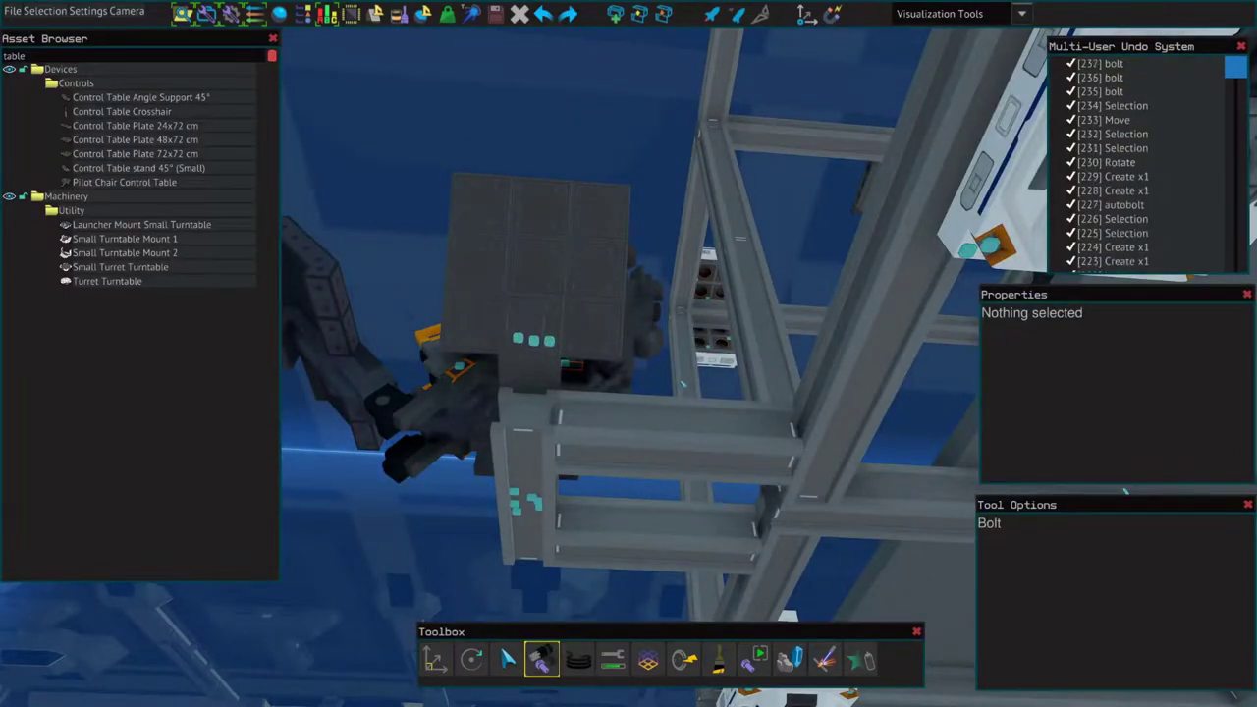
# Step: Bolt the angled control table stand to the frame beam beside the pilot chair with four bolts
pyautogui.press('w')
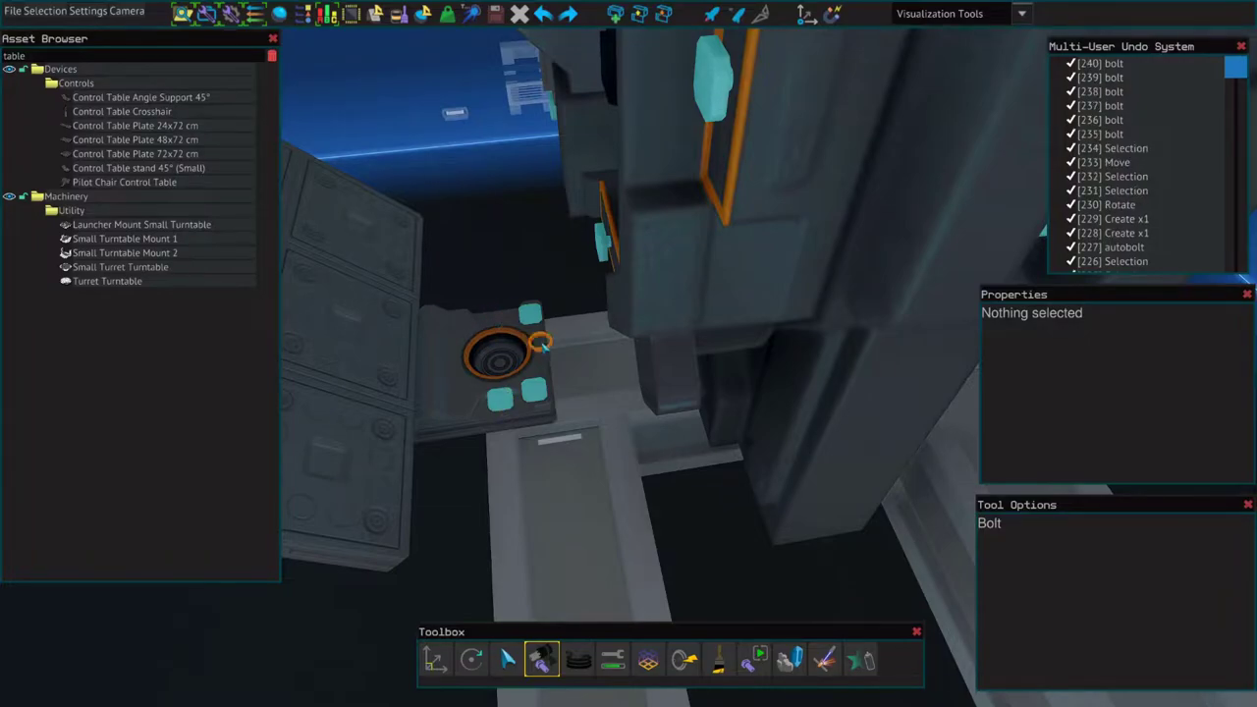
pyautogui.press('s')
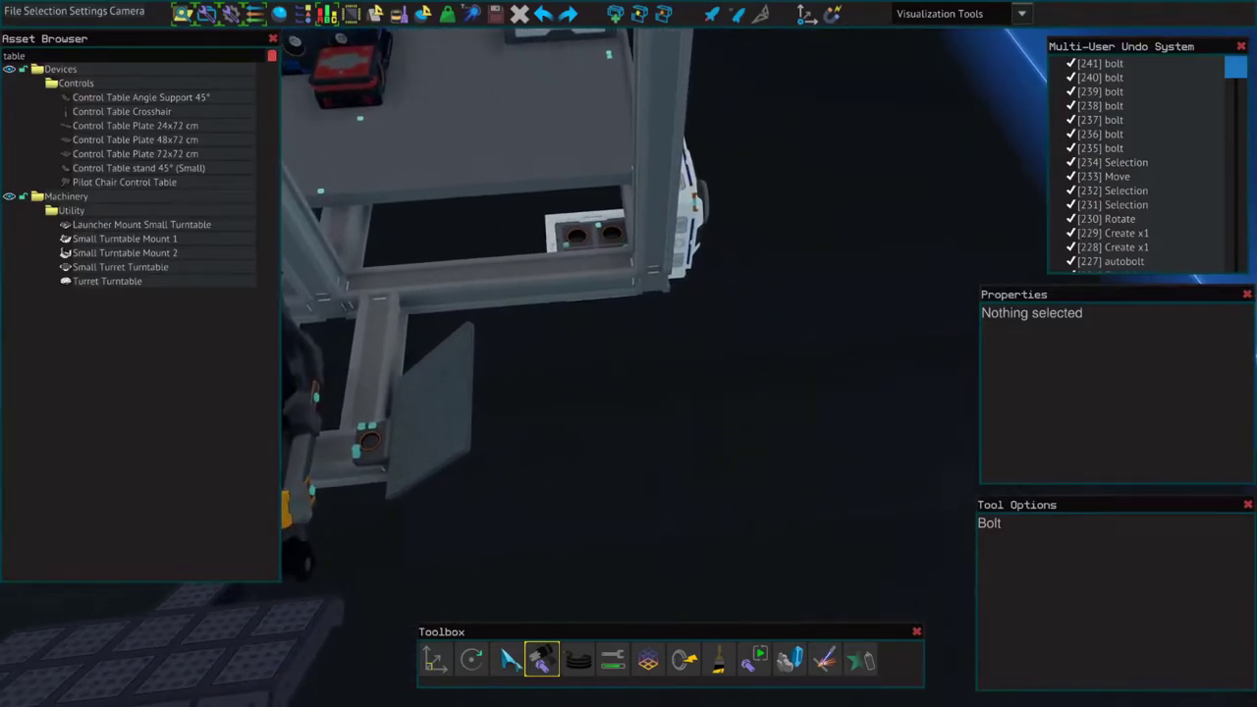
pyautogui.press('Escape')
# Step: Search the assets for "lever" and place three Centering Levers side by side on the 72x72 cm control table plate
pyautogui.press('w')
pyautogui.press('a')
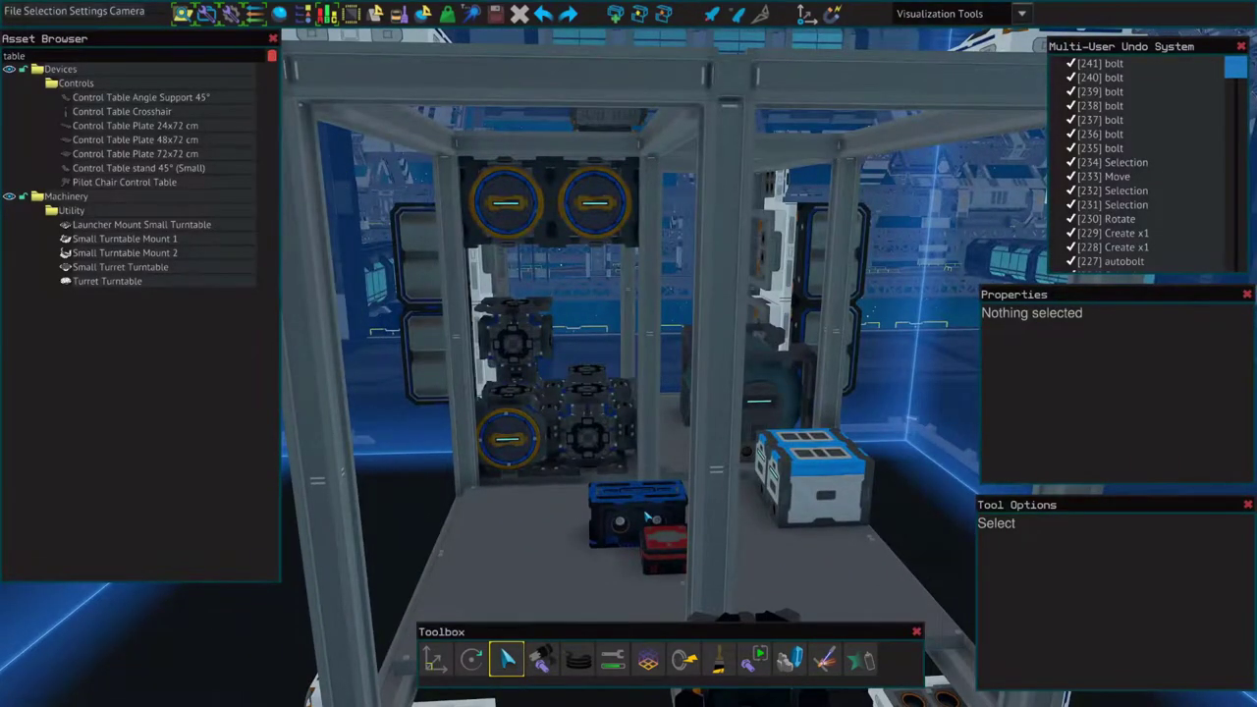
pyautogui.press('w')
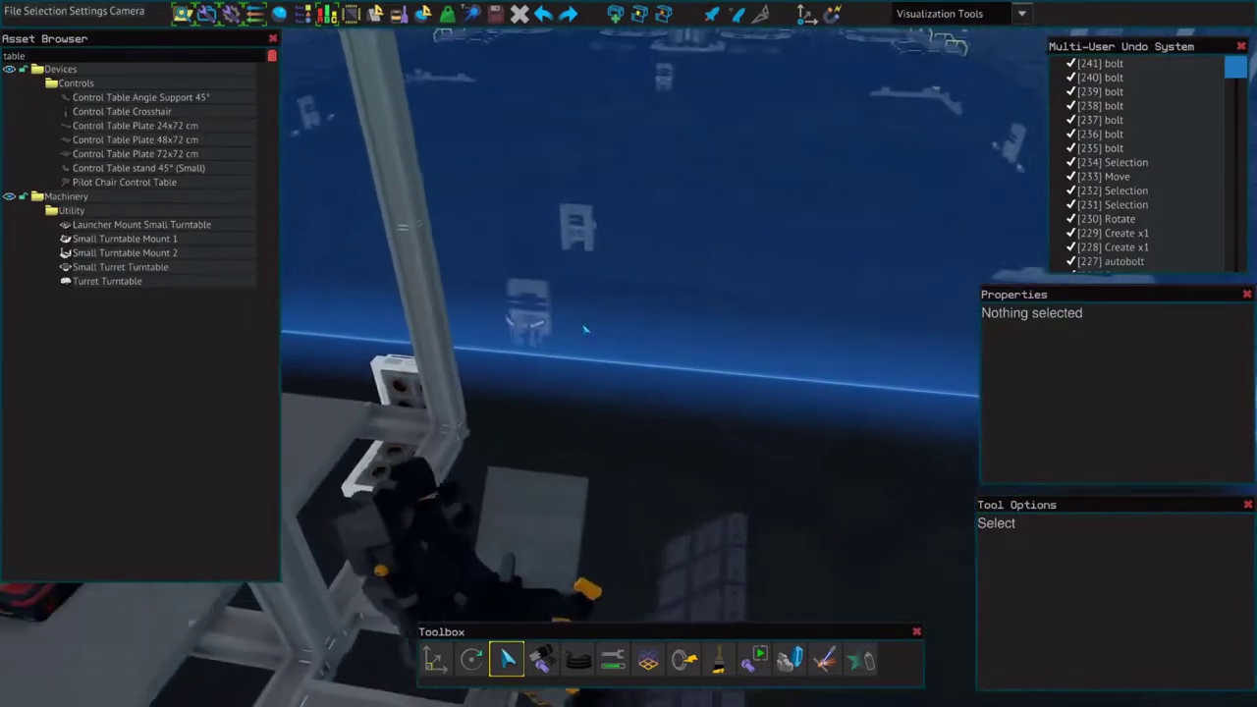
pyautogui.doubleClick(253, 61)
pyautogui.write('lever')
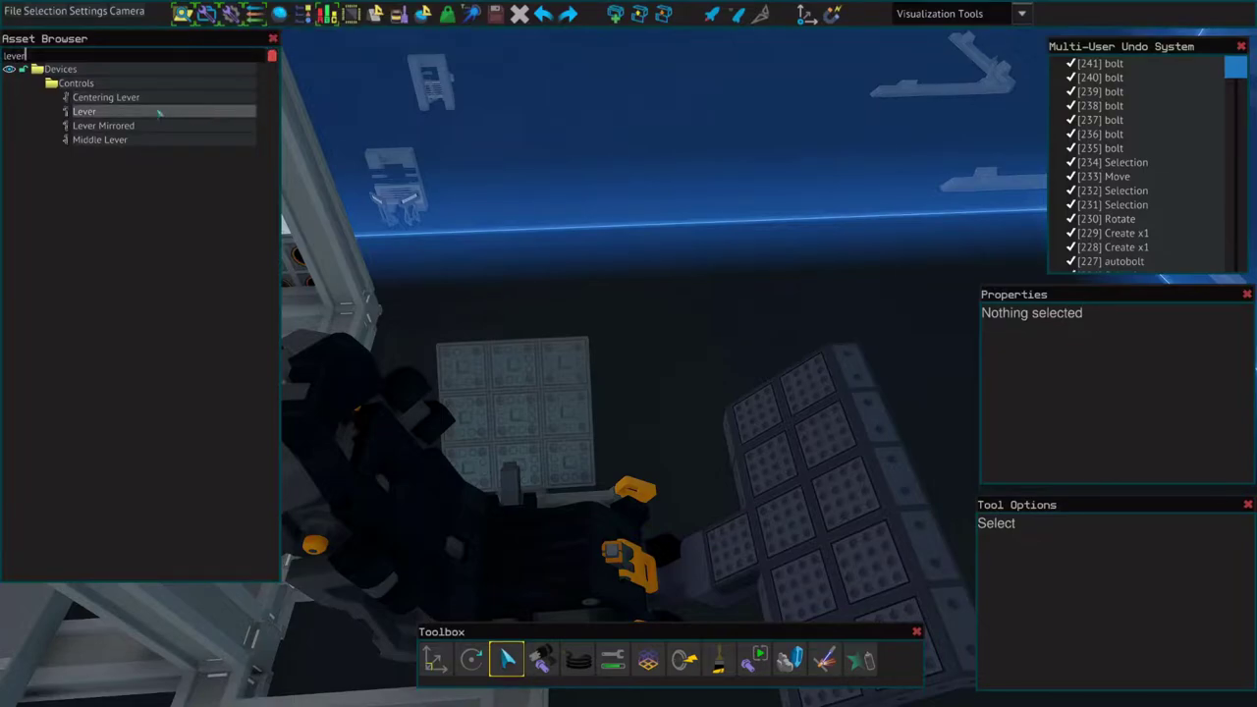
pyautogui.click(106, 97)
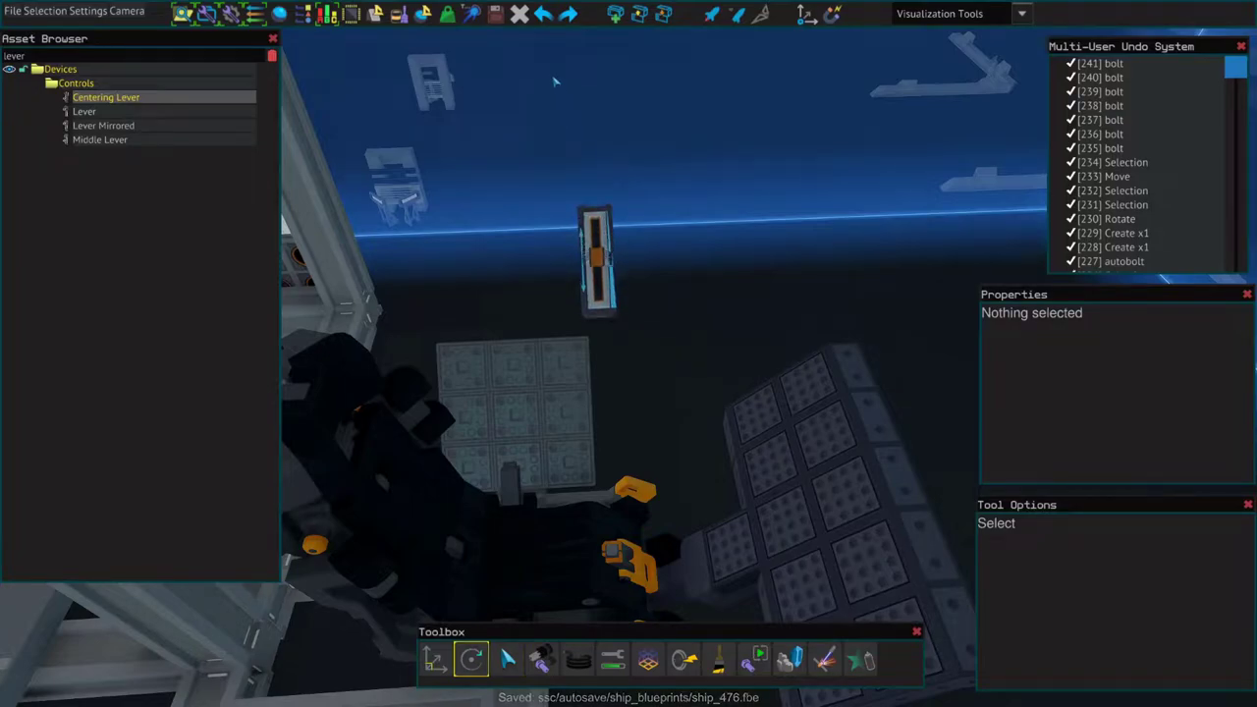
pyautogui.click(577, 405)
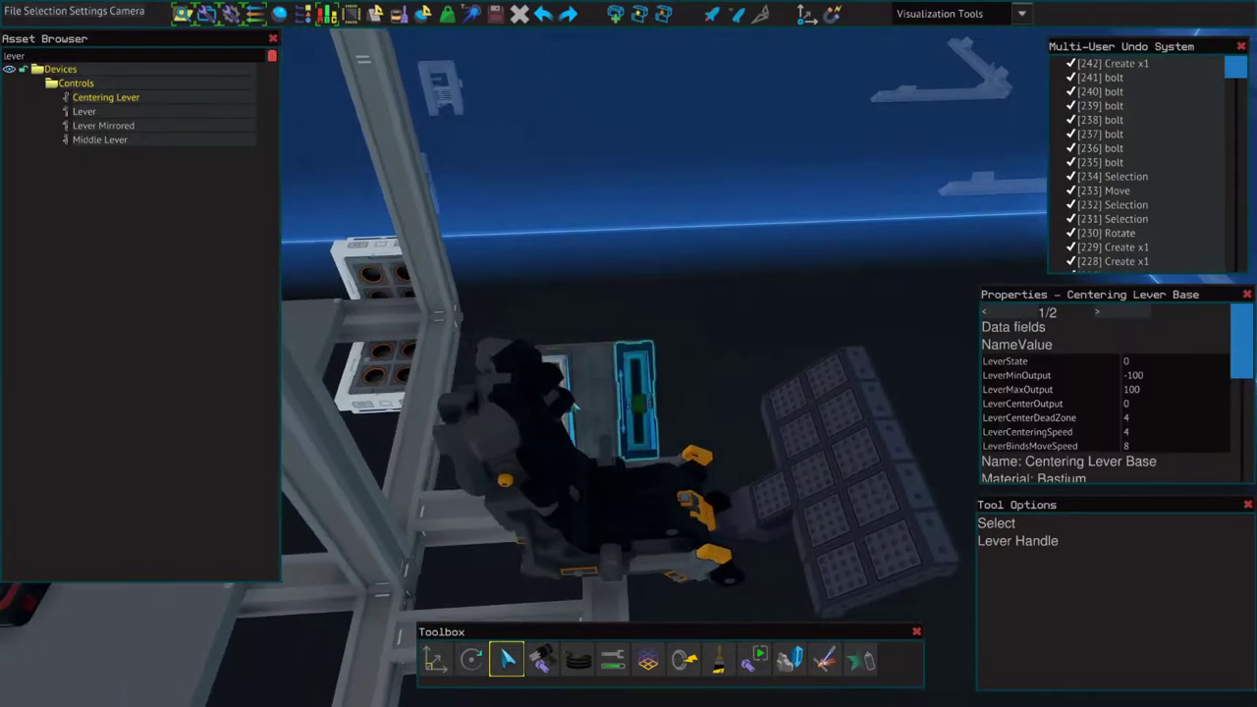
pyautogui.click(589, 387)
pyautogui.click(555, 395)
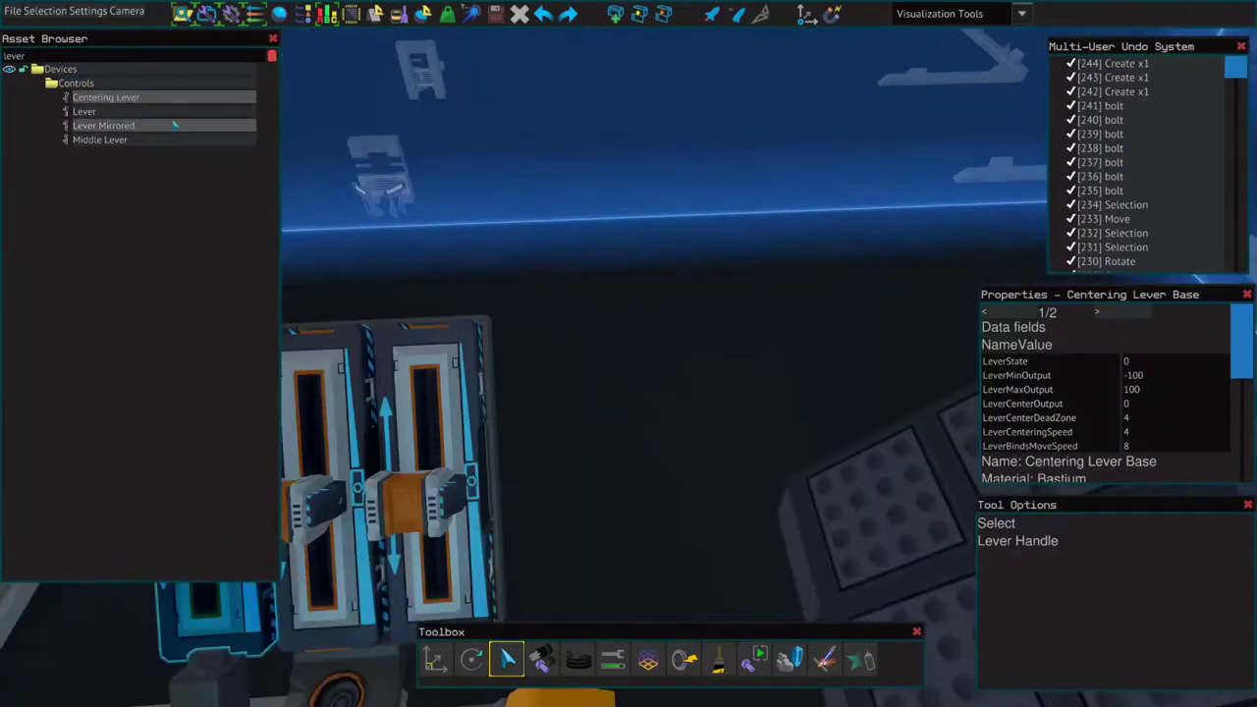
# Step: Place a Lever lengthwise on the frame beam on the other side of the pilot chair
pyautogui.click(85, 111)
pyautogui.moveTo(303, 126); pyautogui.dragTo(501, 452)
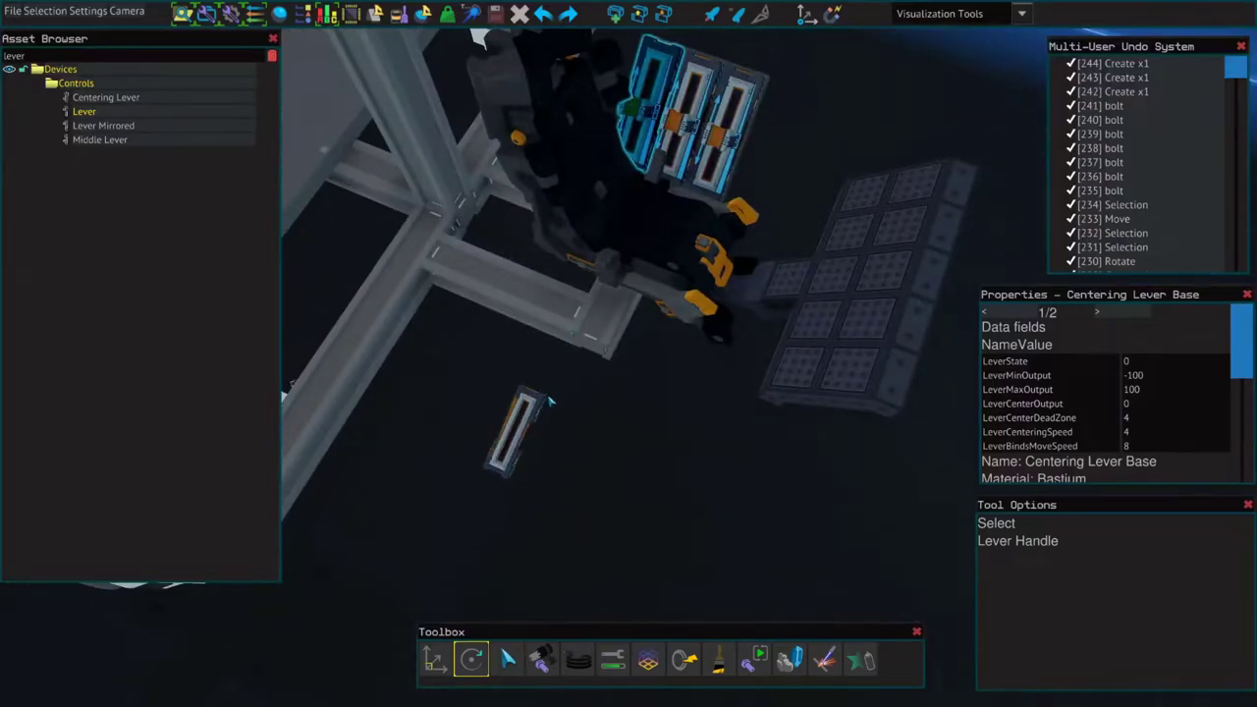
pyautogui.press('3')
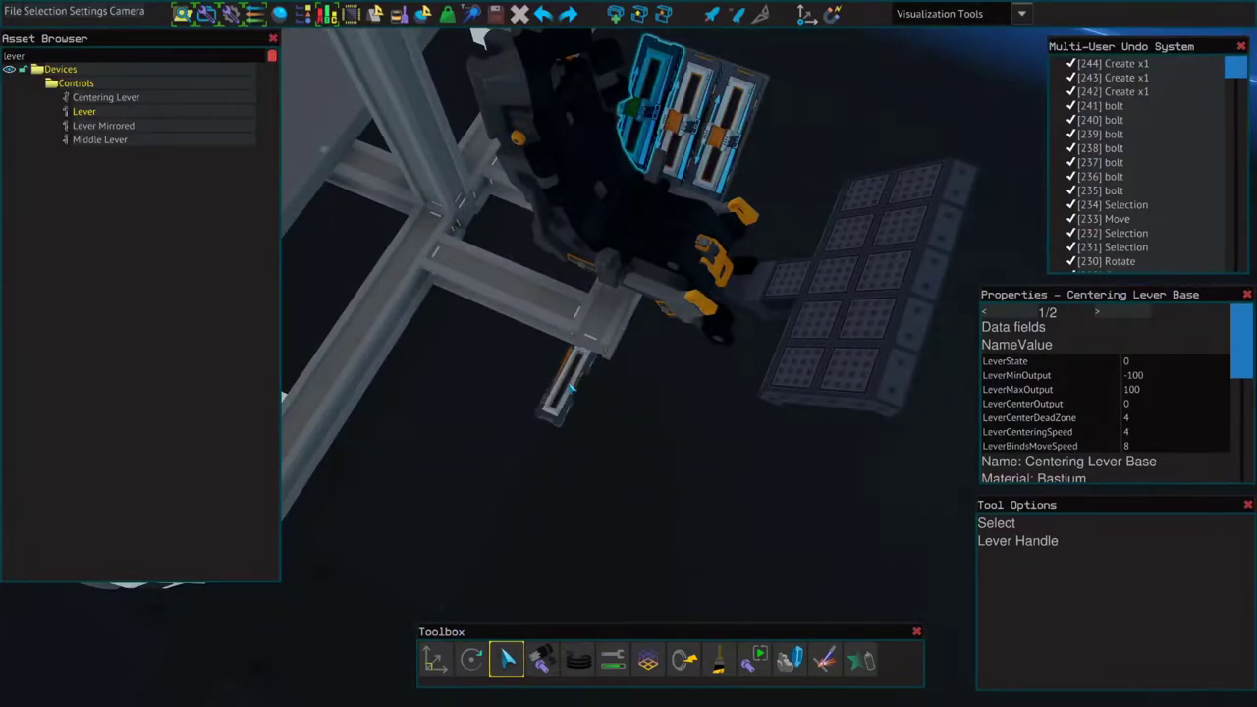
pyautogui.moveTo(572, 390); pyautogui.dragTo(550, 299)
pyautogui.click(550, 299)
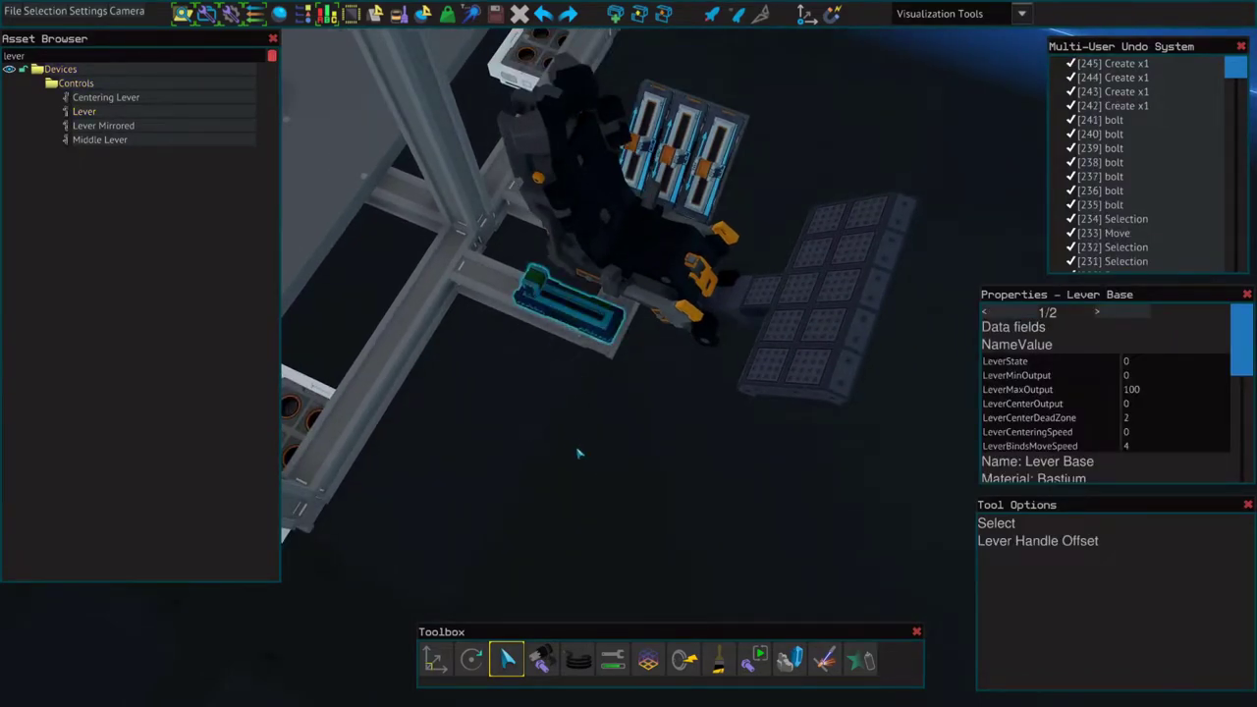
pyautogui.click(575, 452)
# Step: Bolt the single lever to its beam and the three centering levers to the control table plate, one bolt each
pyautogui.moveTo(576, 452); pyautogui.dragTo(629, 468)
pyautogui.scroll(5, 628, 468)
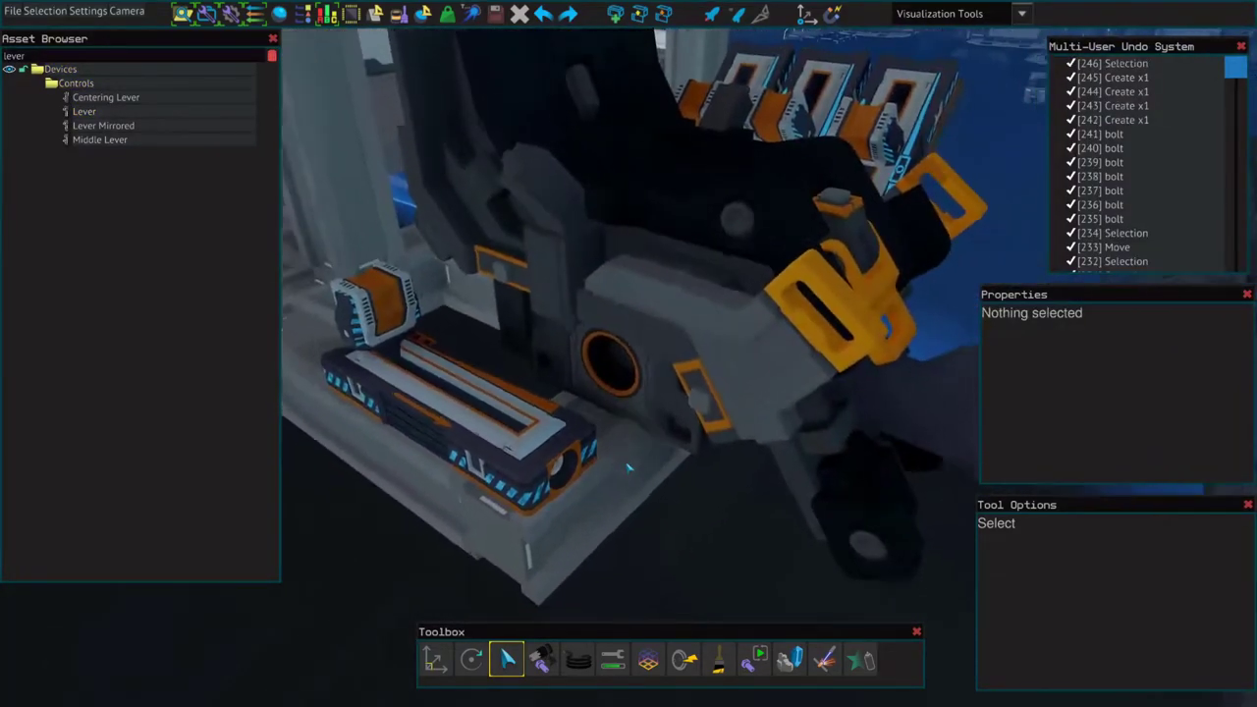
pyautogui.scroll(-3, 628, 468)
pyautogui.click(542, 659)
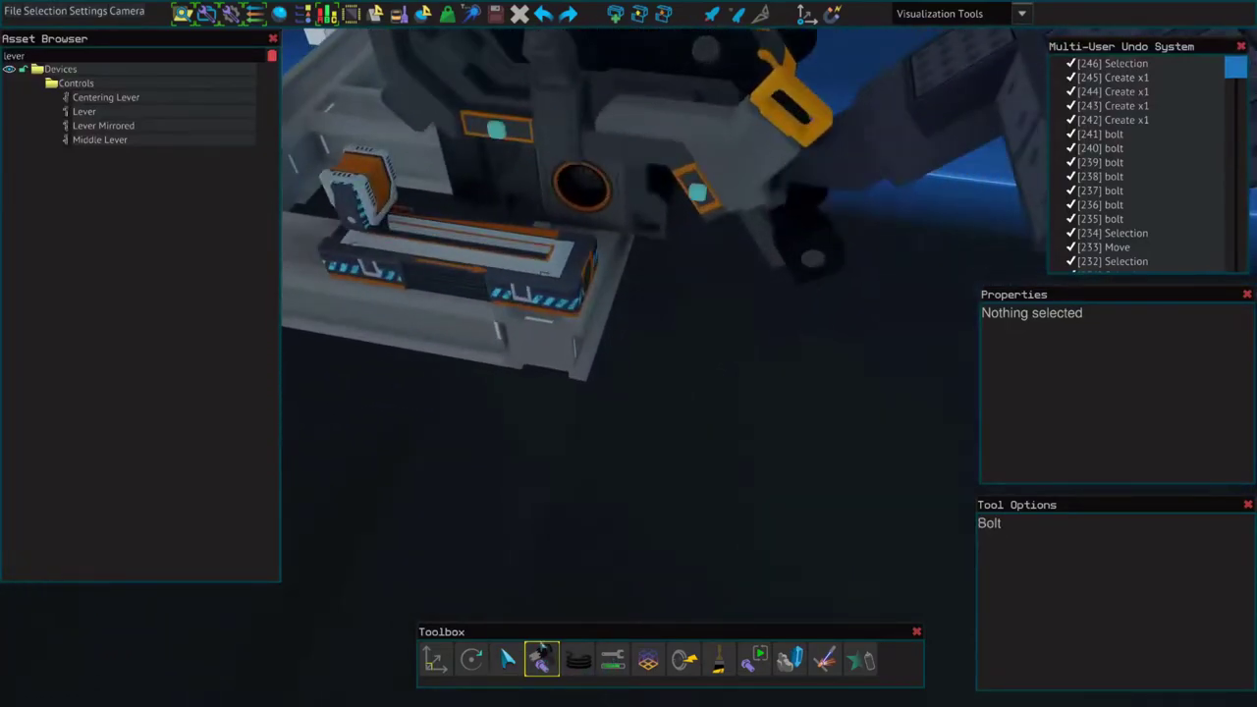
pyautogui.scroll(5, 678, 379)
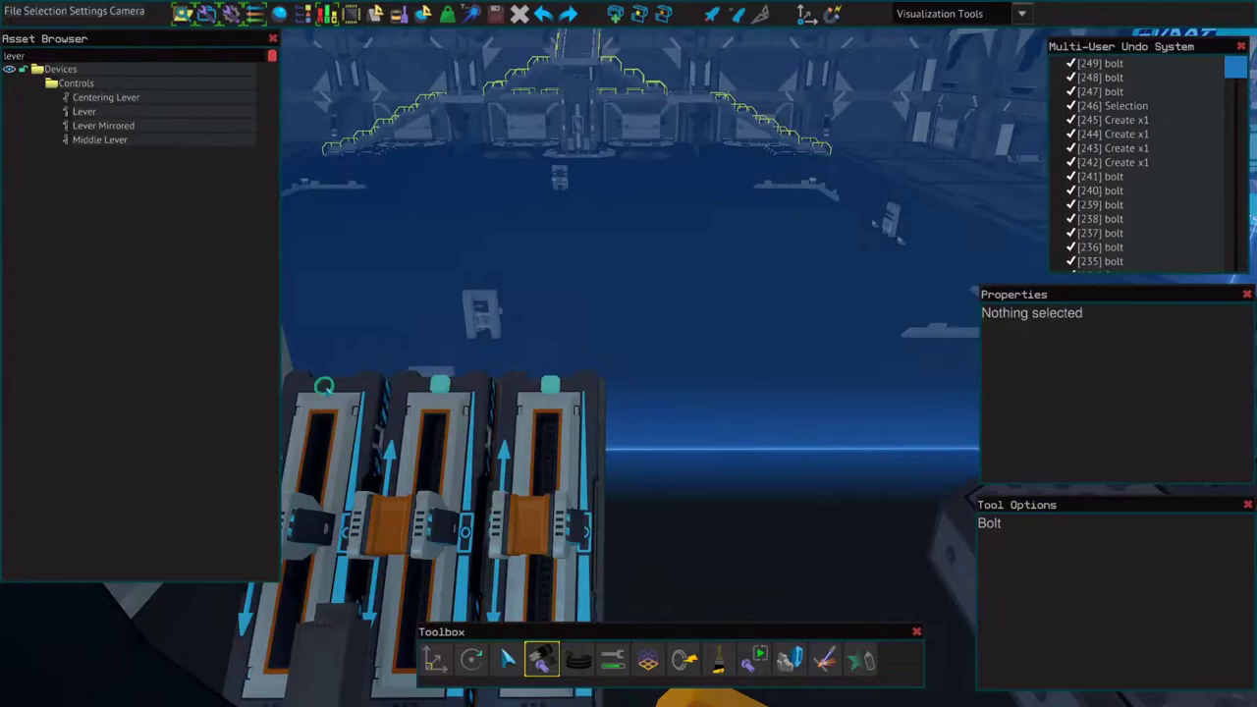
pyautogui.moveTo(364, 383); pyautogui.dragTo(730, 391)
pyautogui.scroll(5, 677, 547)
pyautogui.press('Escape')
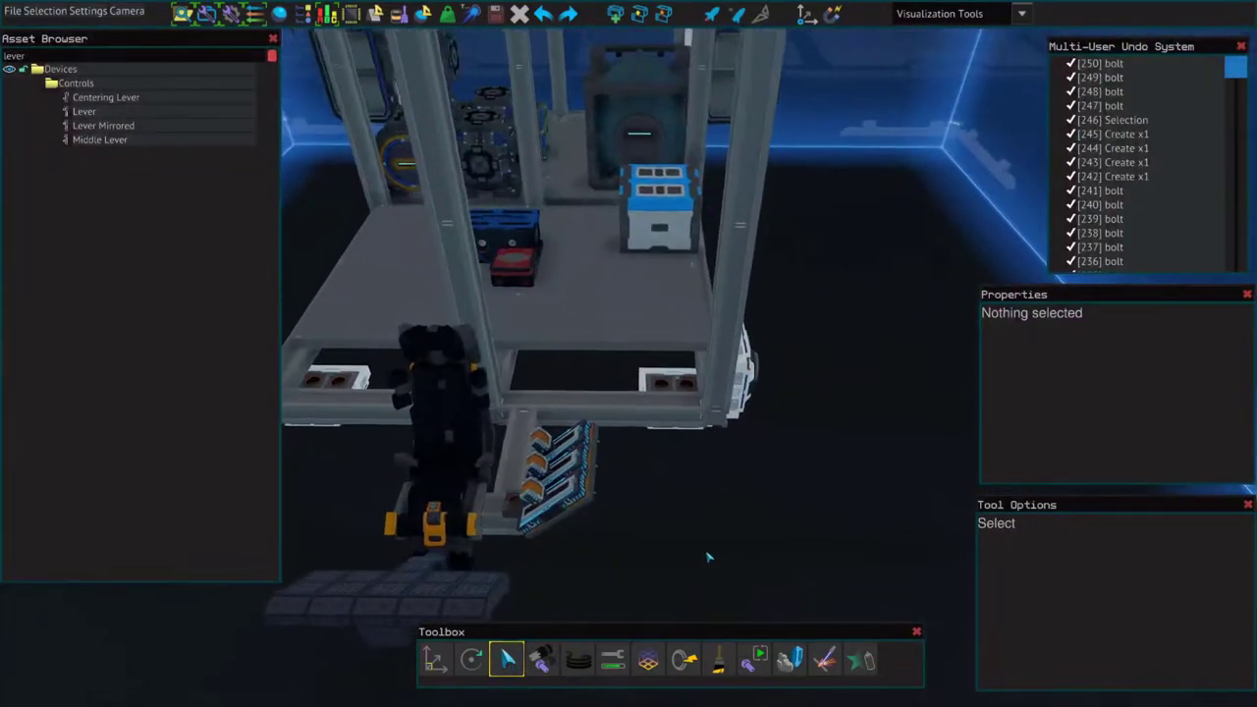
# Step: Select the entire ship, autobolt all its parts and clear the selection
pyautogui.scroll(-5, 707, 556)
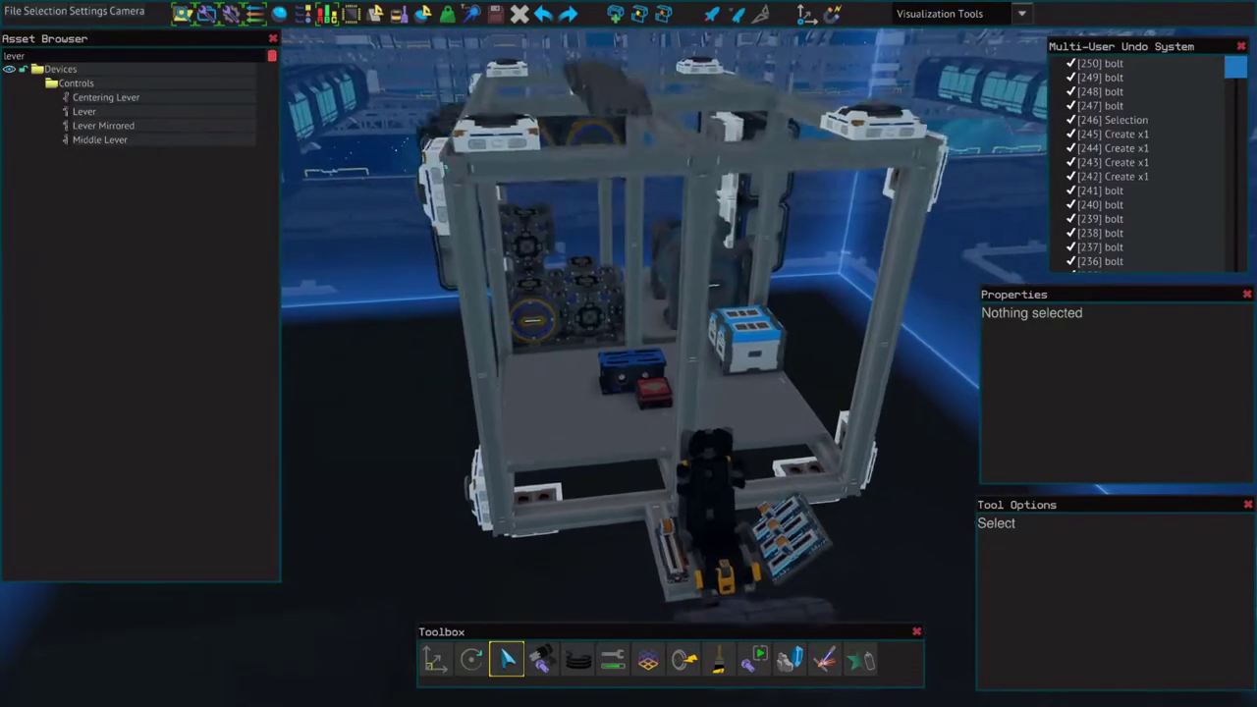
pyautogui.moveTo(423, 71); pyautogui.dragTo(916, 593)
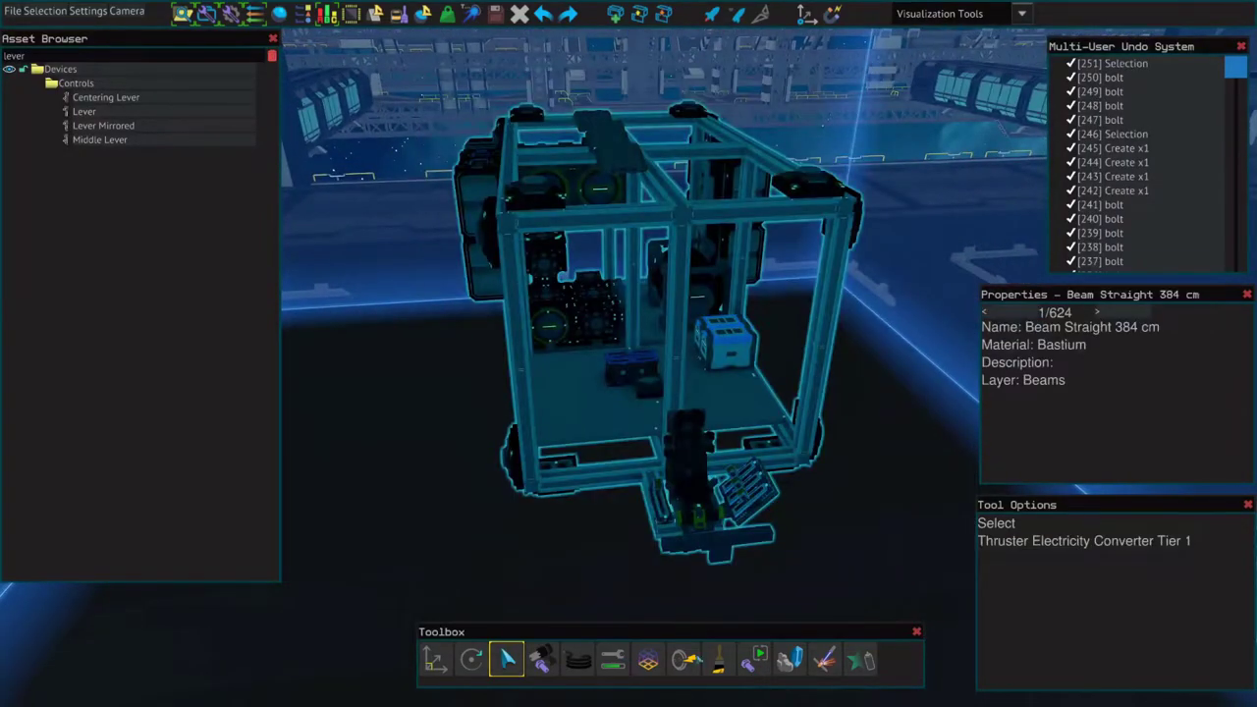
pyautogui.click(754, 659)
pyautogui.press('r')
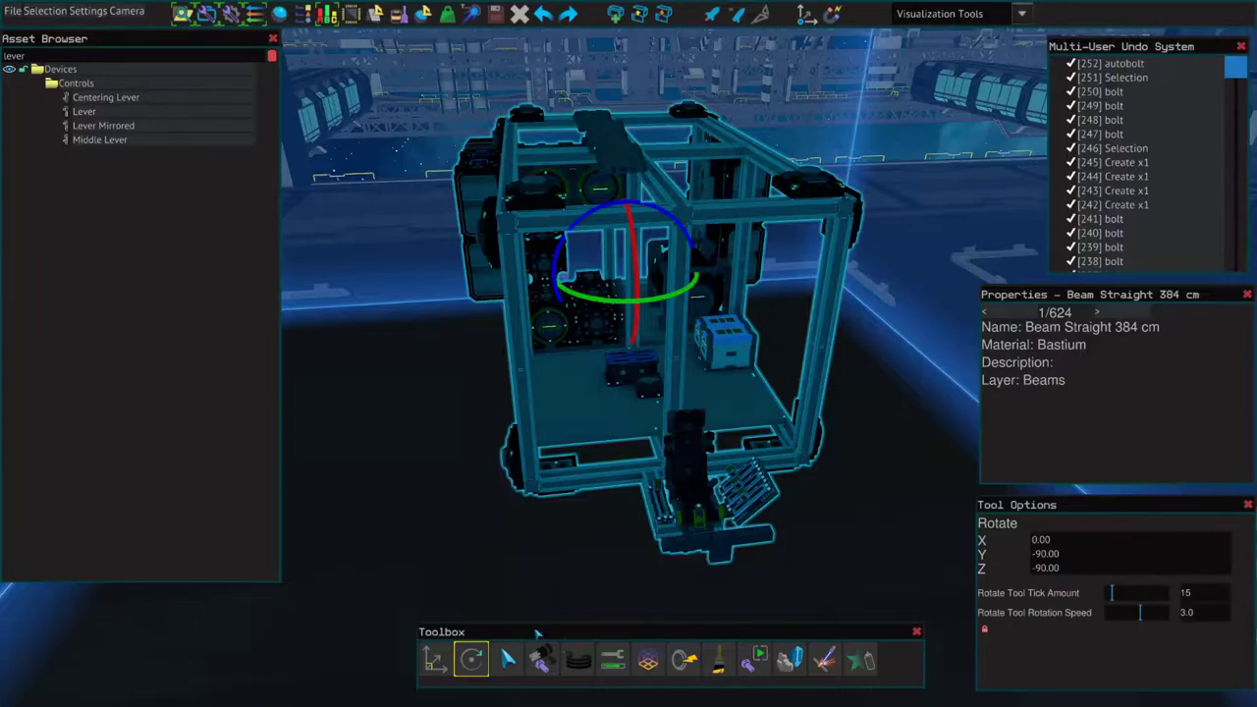
pyautogui.press('t')
pyautogui.click(580, 575)
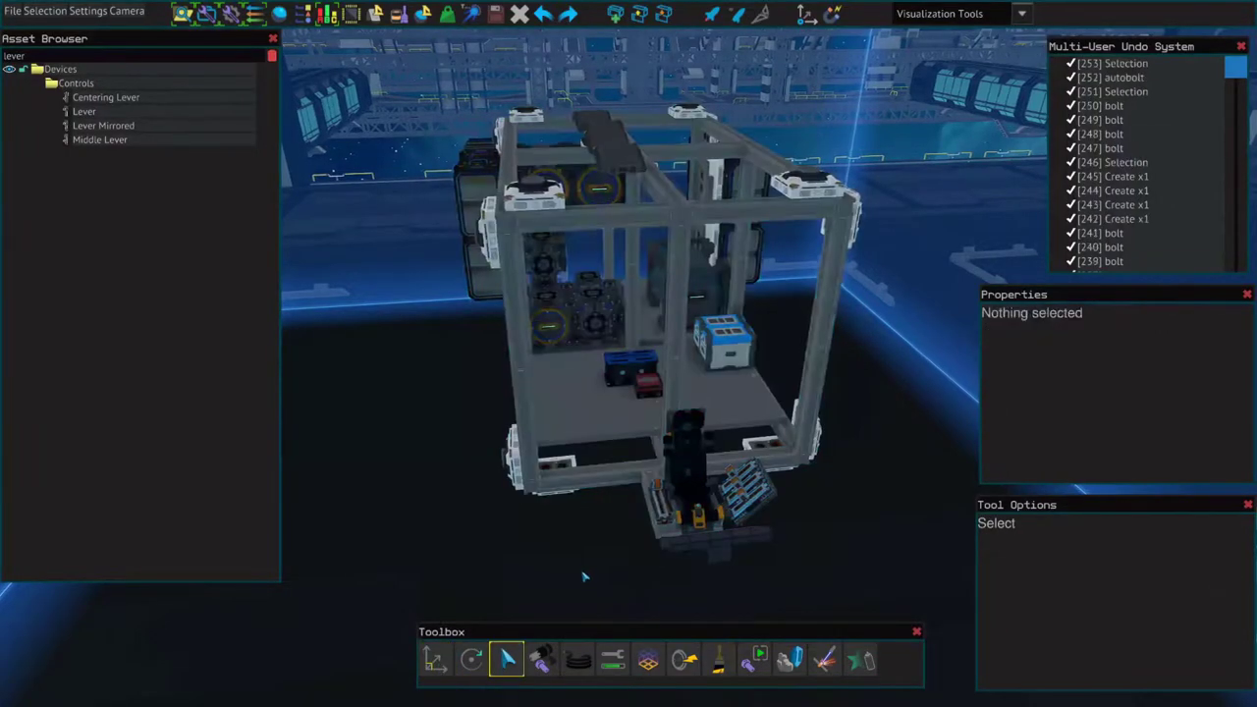
# Step: With the Cable tool, run a cable up the vertical corner beam and connect it to the two upper corner thrusters
pyautogui.click(612, 659)
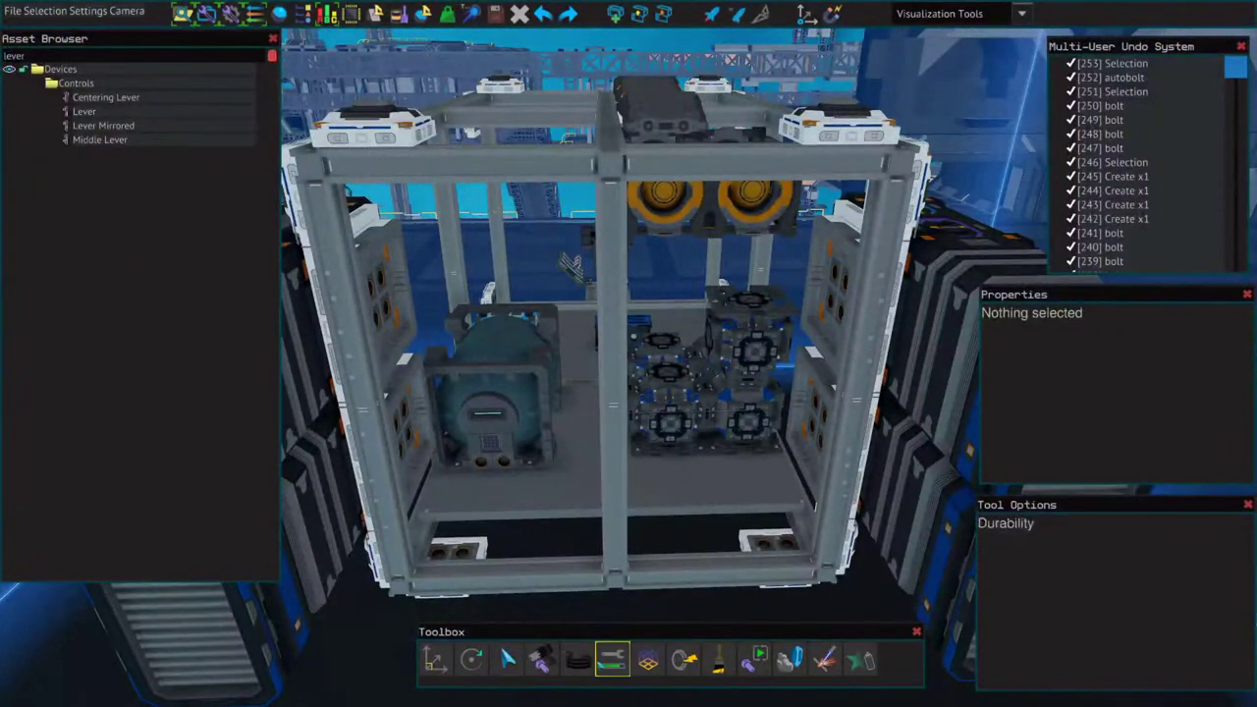
pyautogui.click(578, 660)
pyautogui.click(1004, 539)
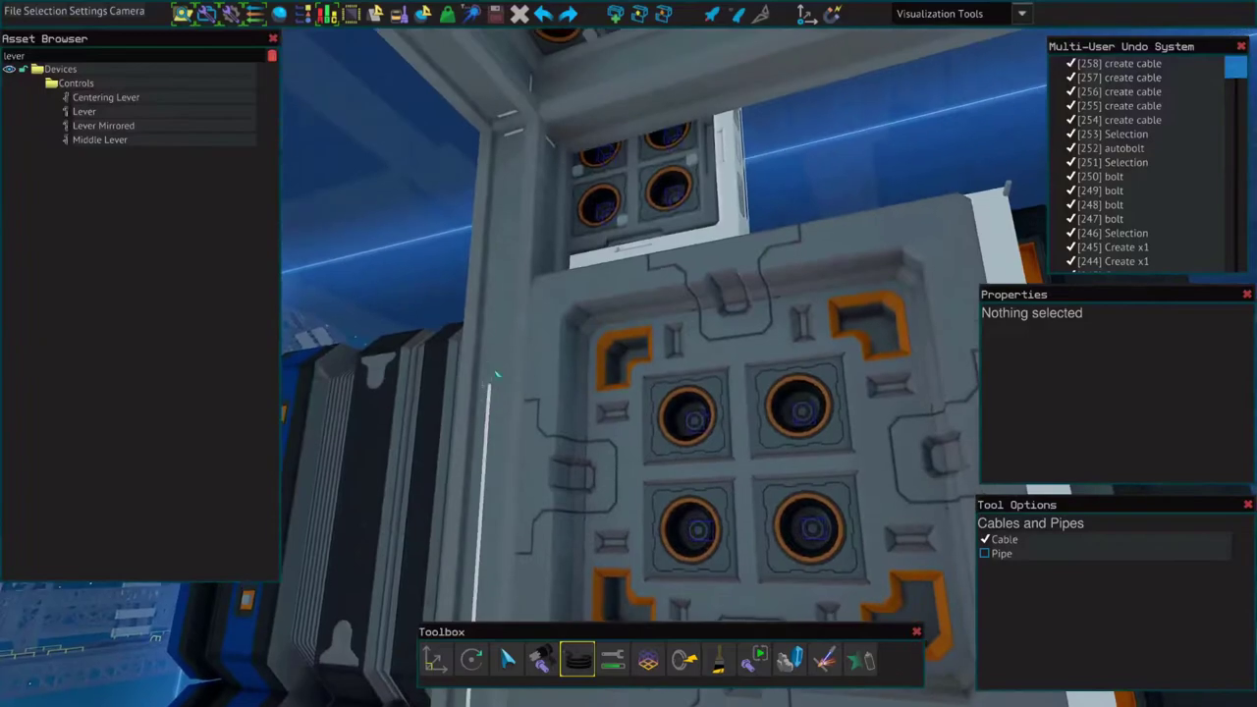
pyautogui.moveTo(501, 206); pyautogui.dragTo(502, 106)
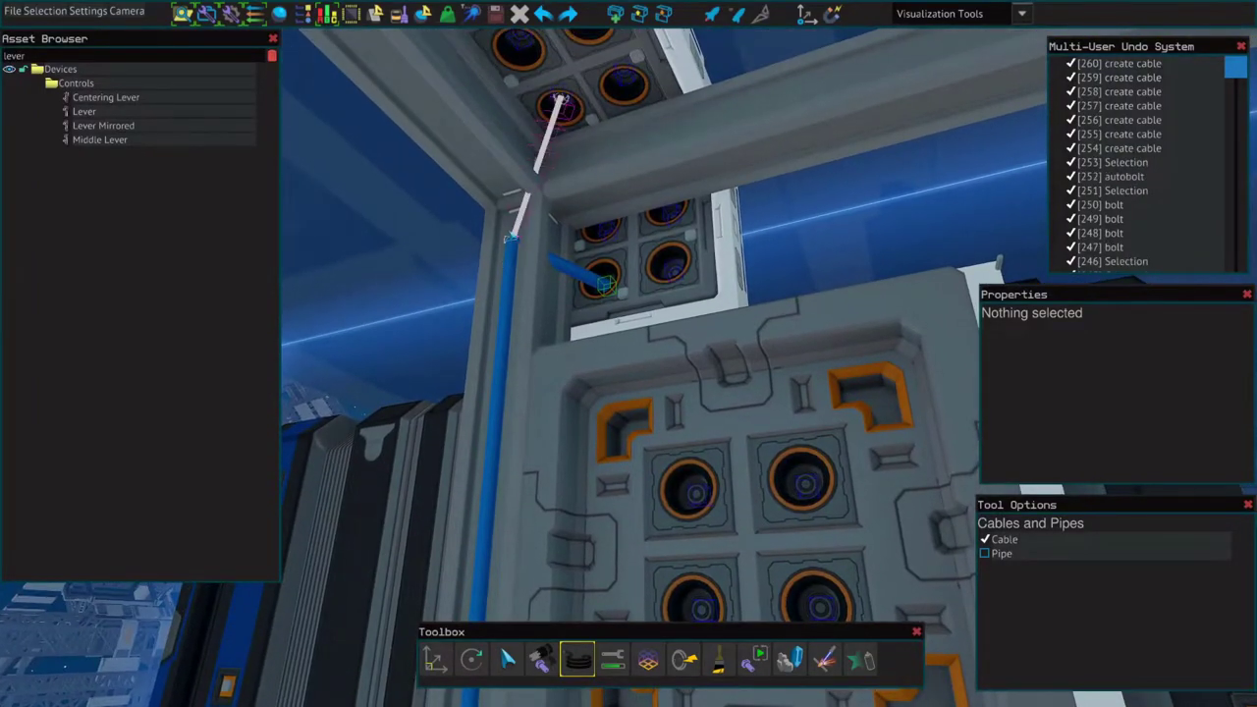
pyautogui.click(560, 102)
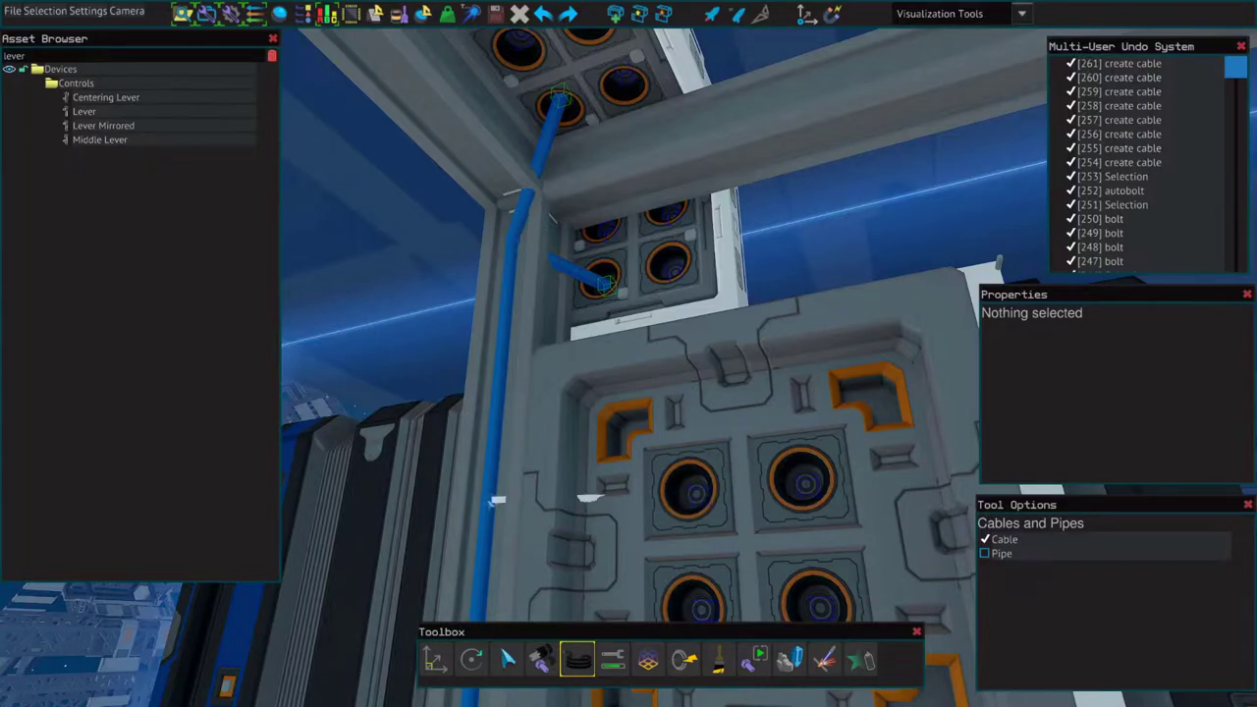
# Step: Branch the cable into the large side units' sockets and the two lower corner thrusters on the tank side
pyautogui.press('c')
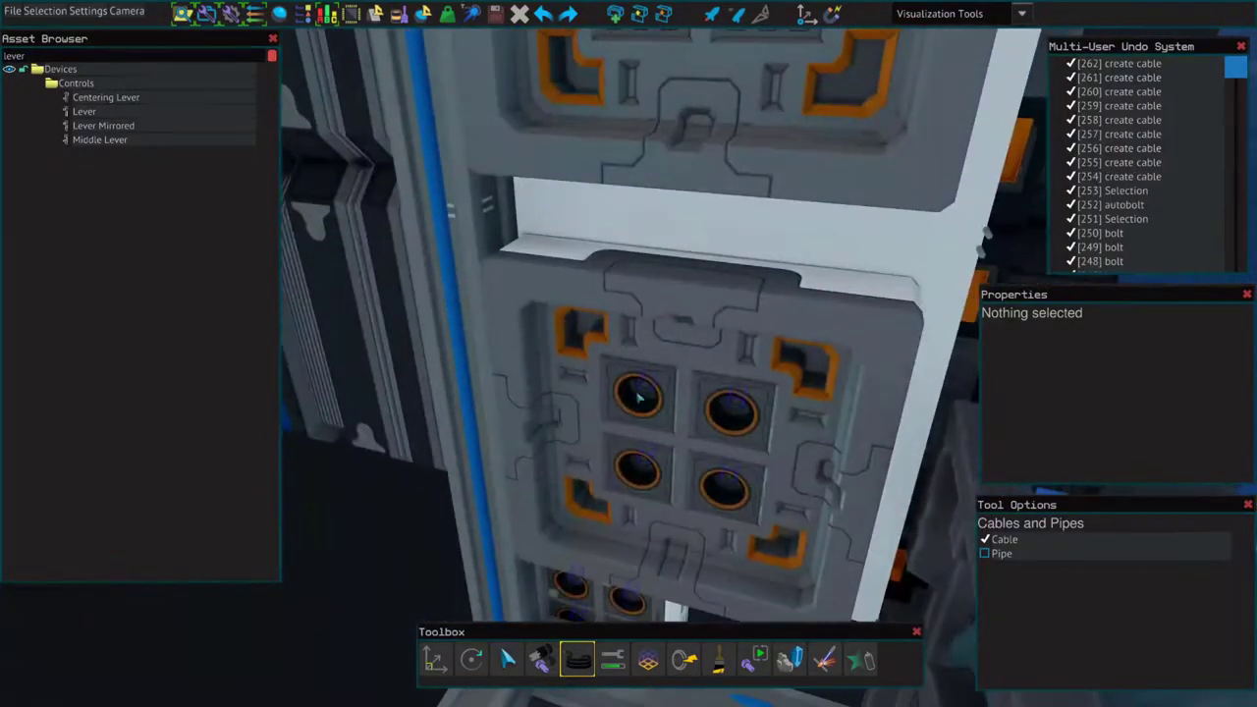
pyautogui.press('c')
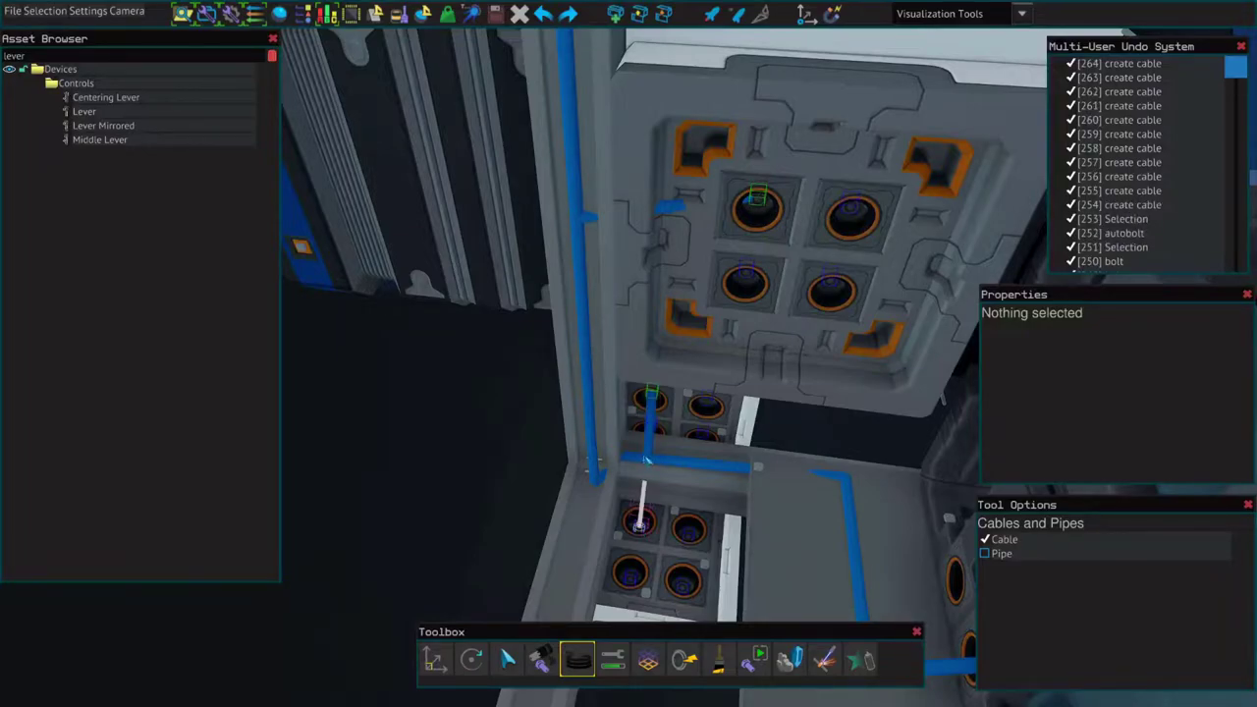
pyautogui.press('c')
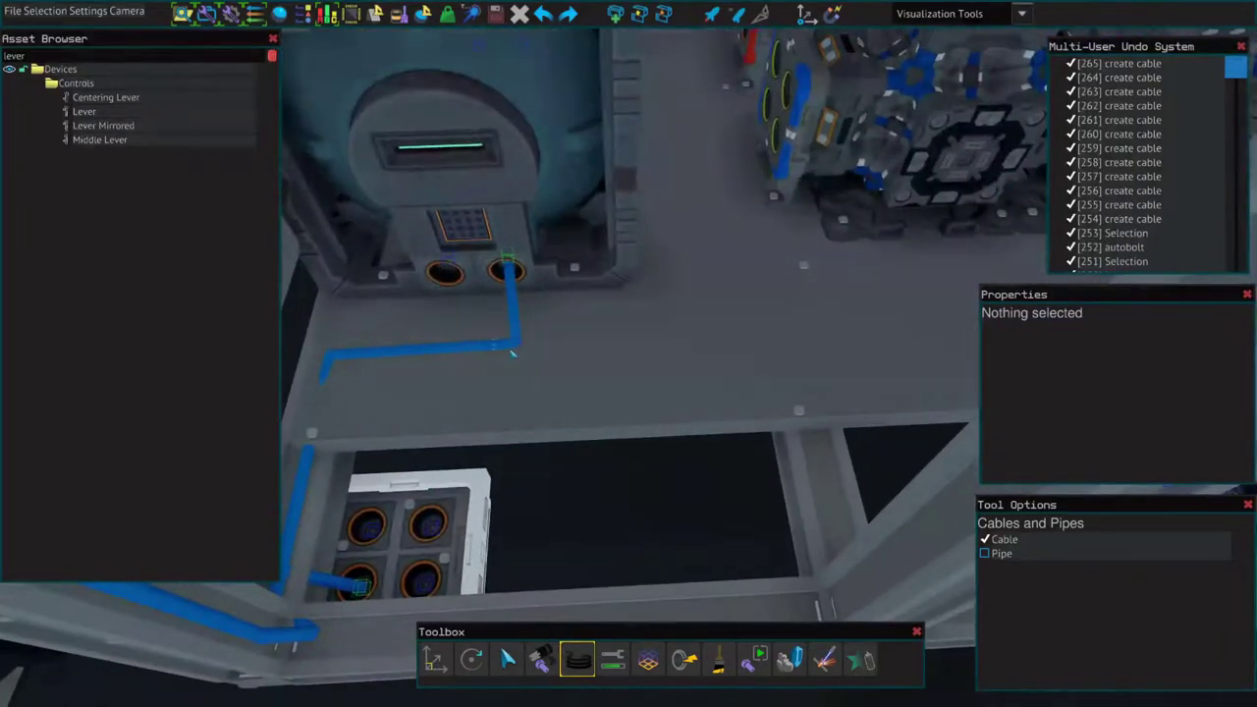
# Step: Extend the cable from the propellant tank across the floor and along the cross beam to the opposite corner beam
pyautogui.press('c')
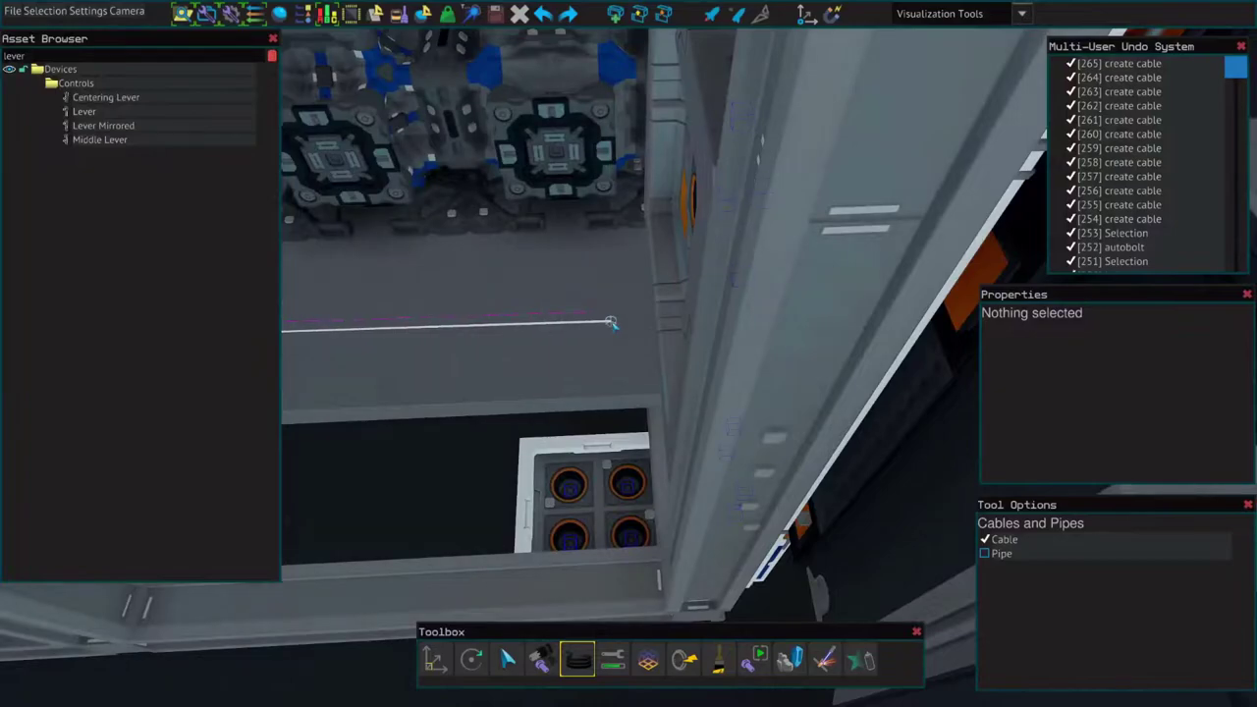
pyautogui.press('c')
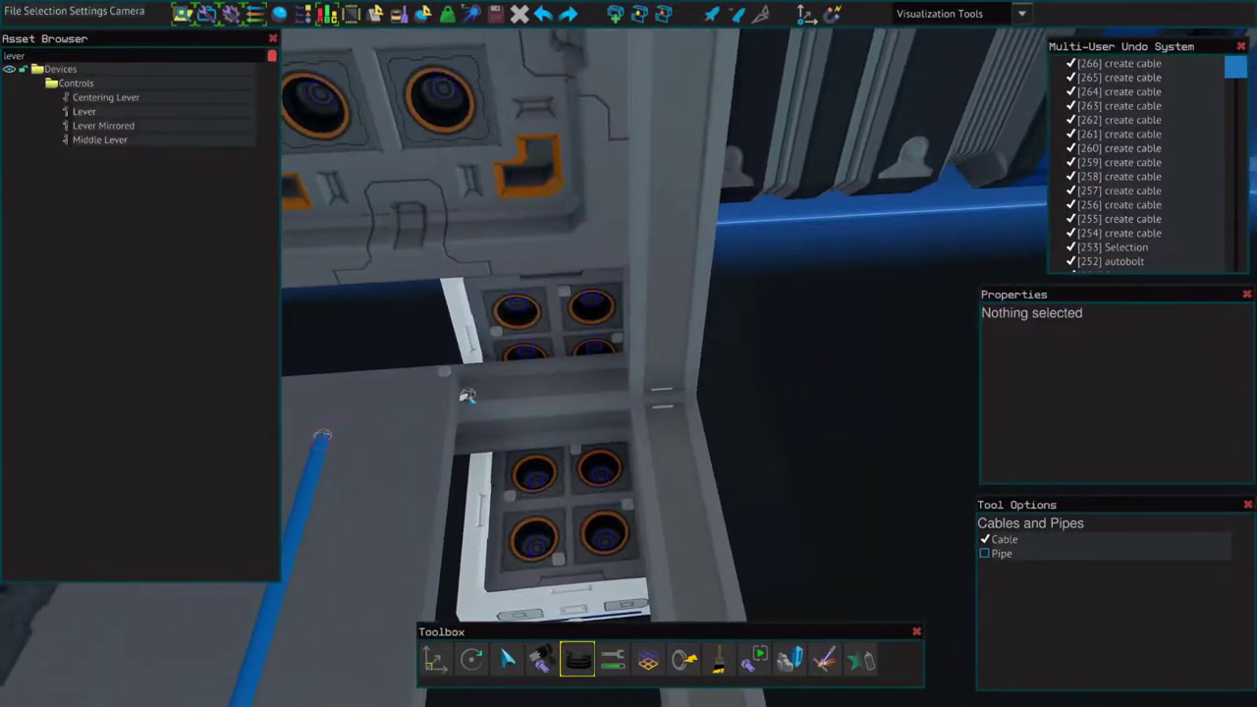
pyautogui.click(471, 393)
pyautogui.click(615, 383)
pyautogui.click(649, 411)
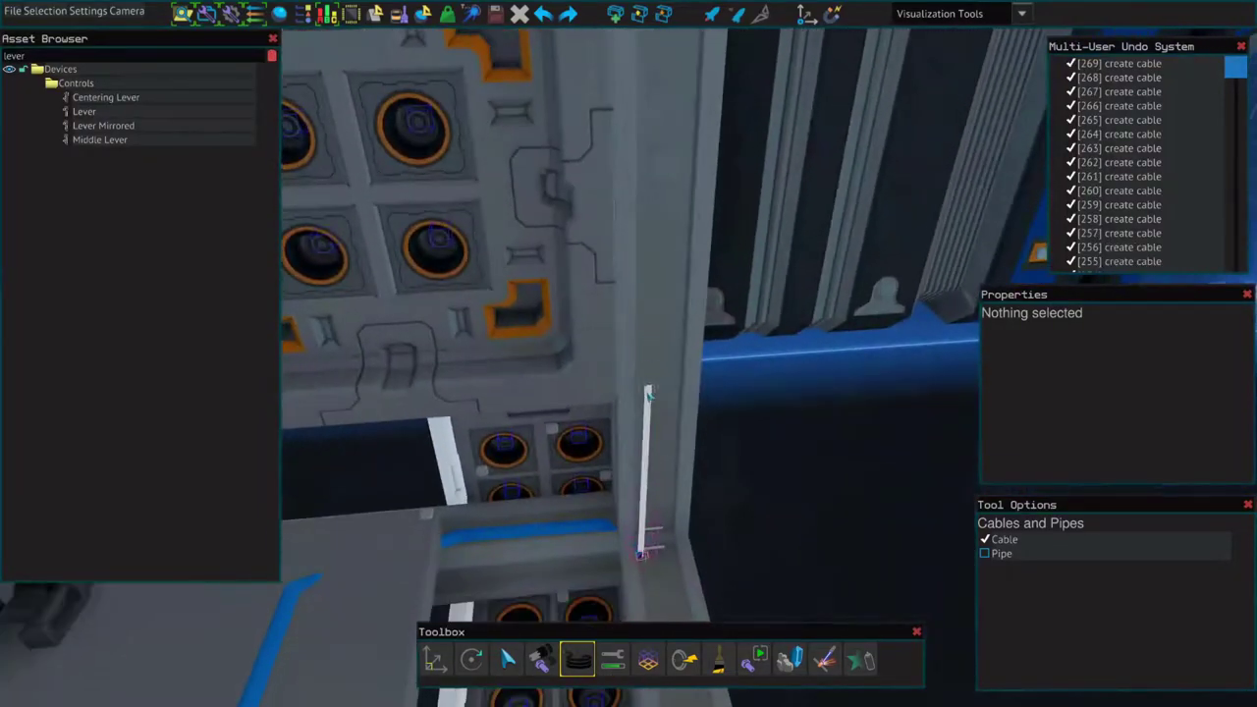
# Step: Run the cable up the opposite vertical corner beam and connect it to the two upper corner thrusters there
pyautogui.click(641, 439)
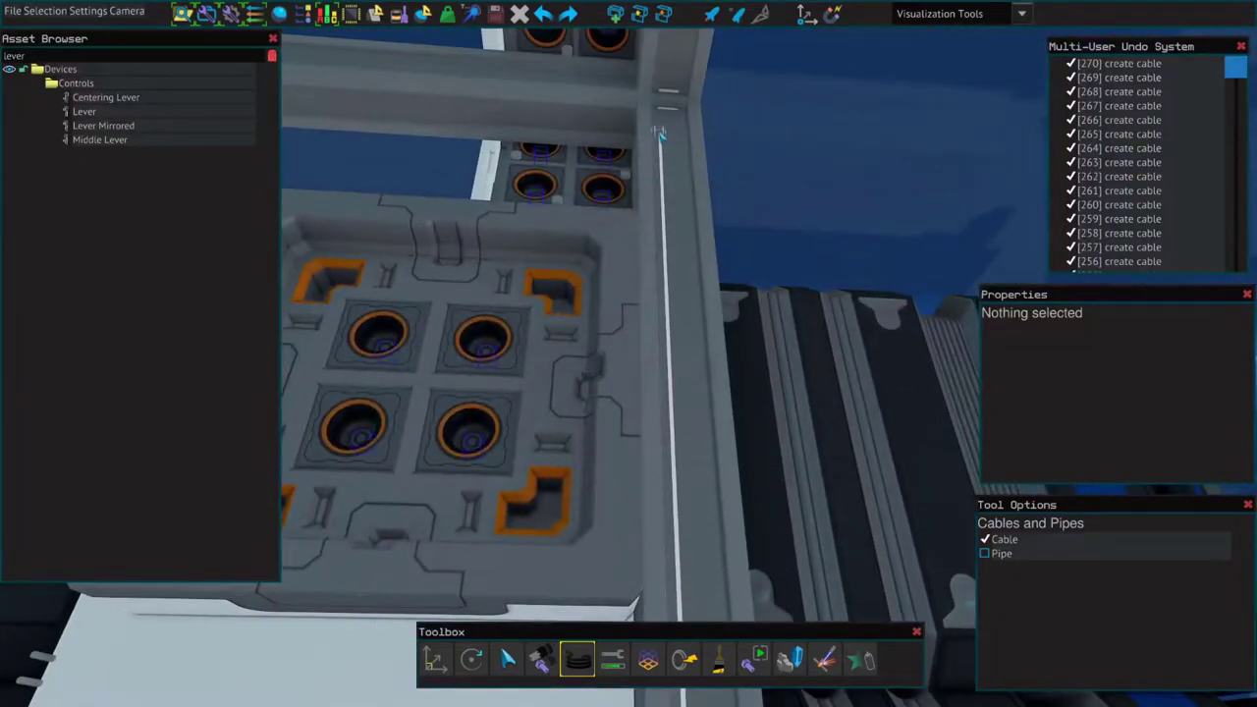
pyautogui.click(658, 129)
pyautogui.click(603, 195)
pyautogui.click(660, 126)
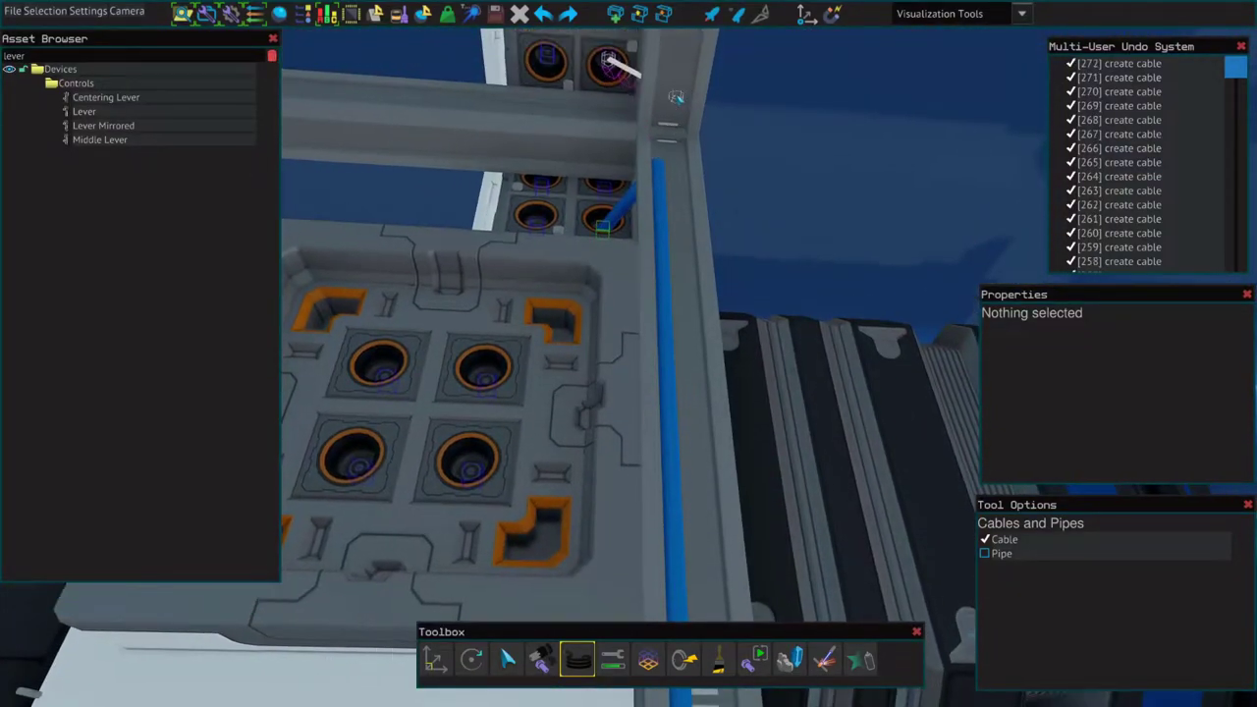
pyautogui.click(658, 110)
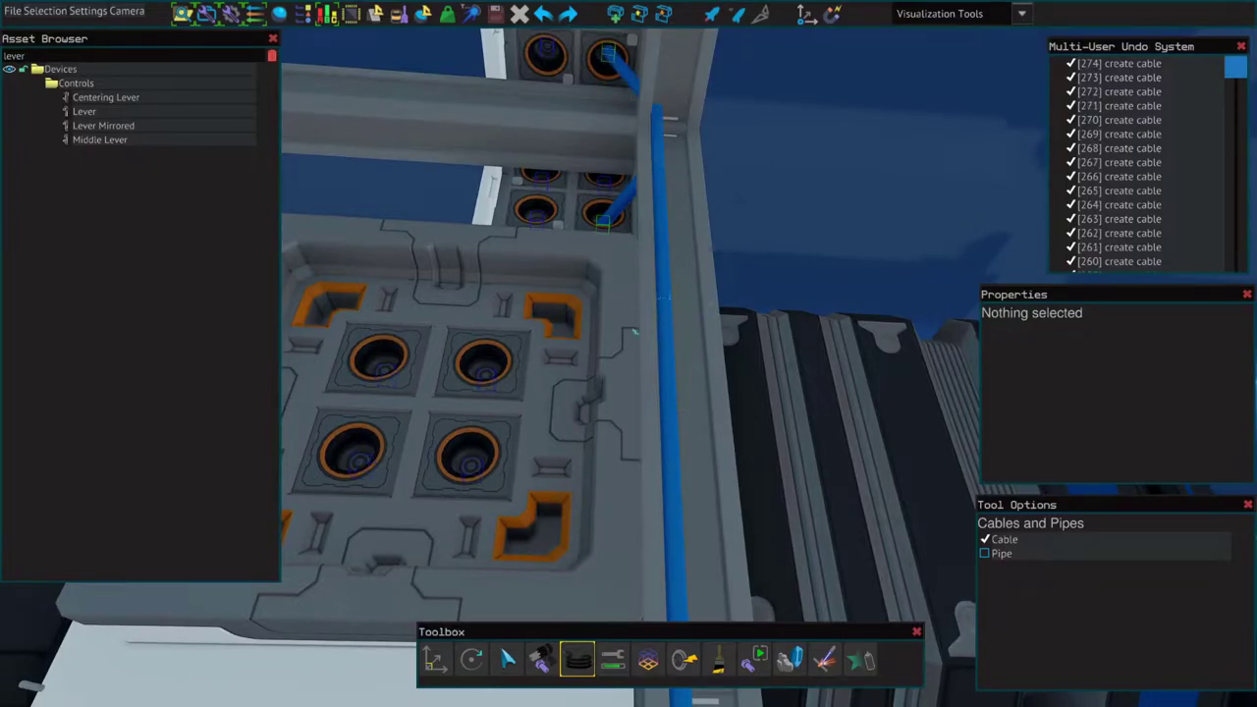
# Step: Add cable branches from the opposite vertical beam's cable to the remaining sockets on that side
pyautogui.press('w')
pyautogui.click(676, 396)
pyautogui.press('s')
pyautogui.click(676, 343)
pyautogui.click(676, 395)
pyautogui.press('w')
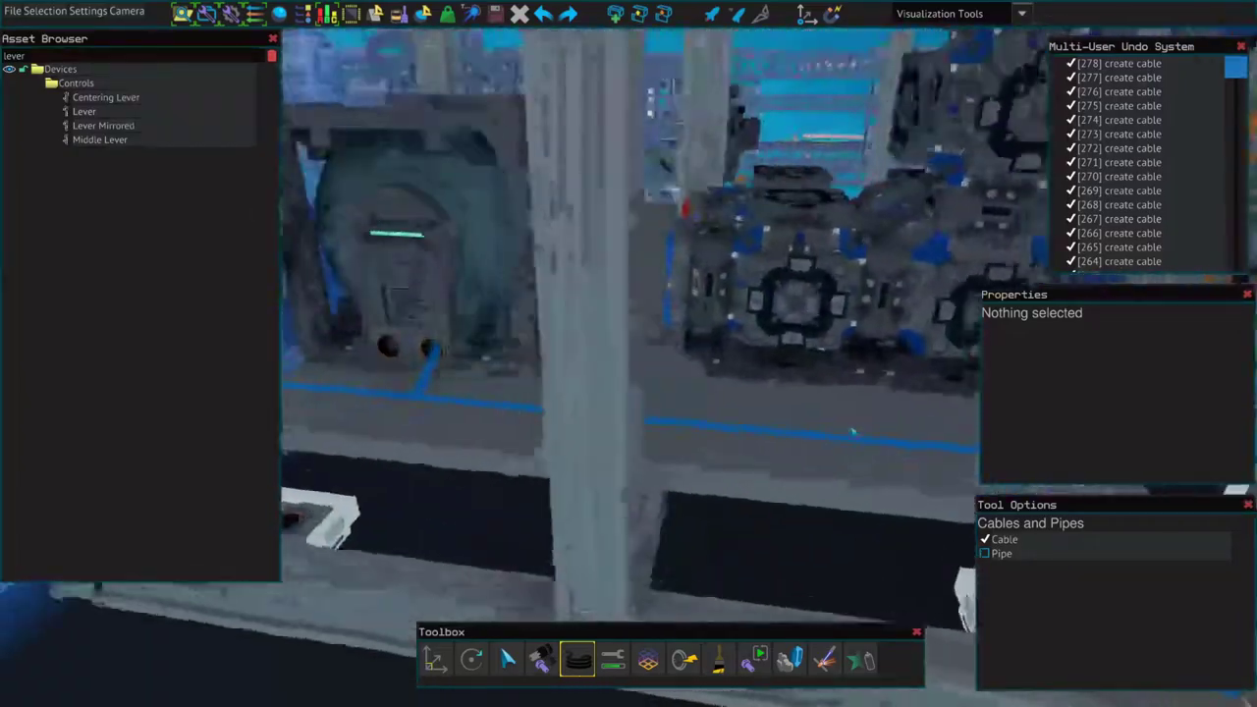
pyautogui.press('w')
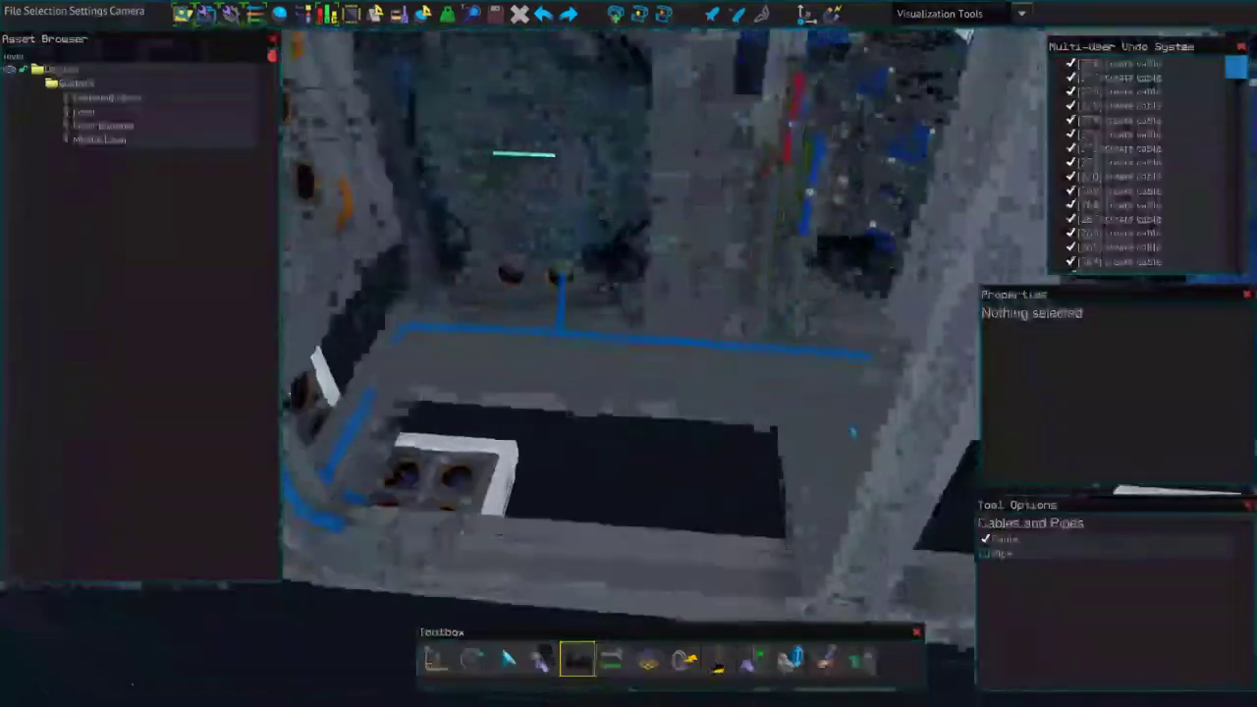
pyautogui.press('w')
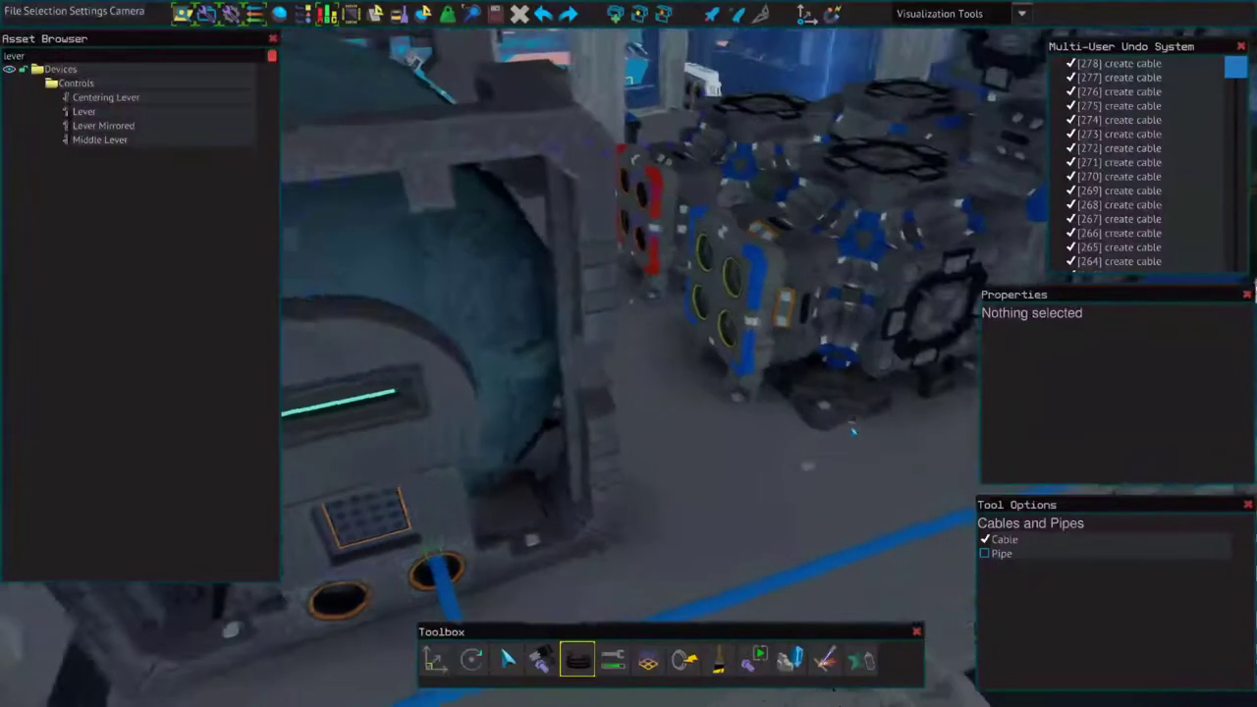
# Step: Connect the two upper corner thrusters with a cable routed around the top of the vertical corner beam
pyautogui.press('w')
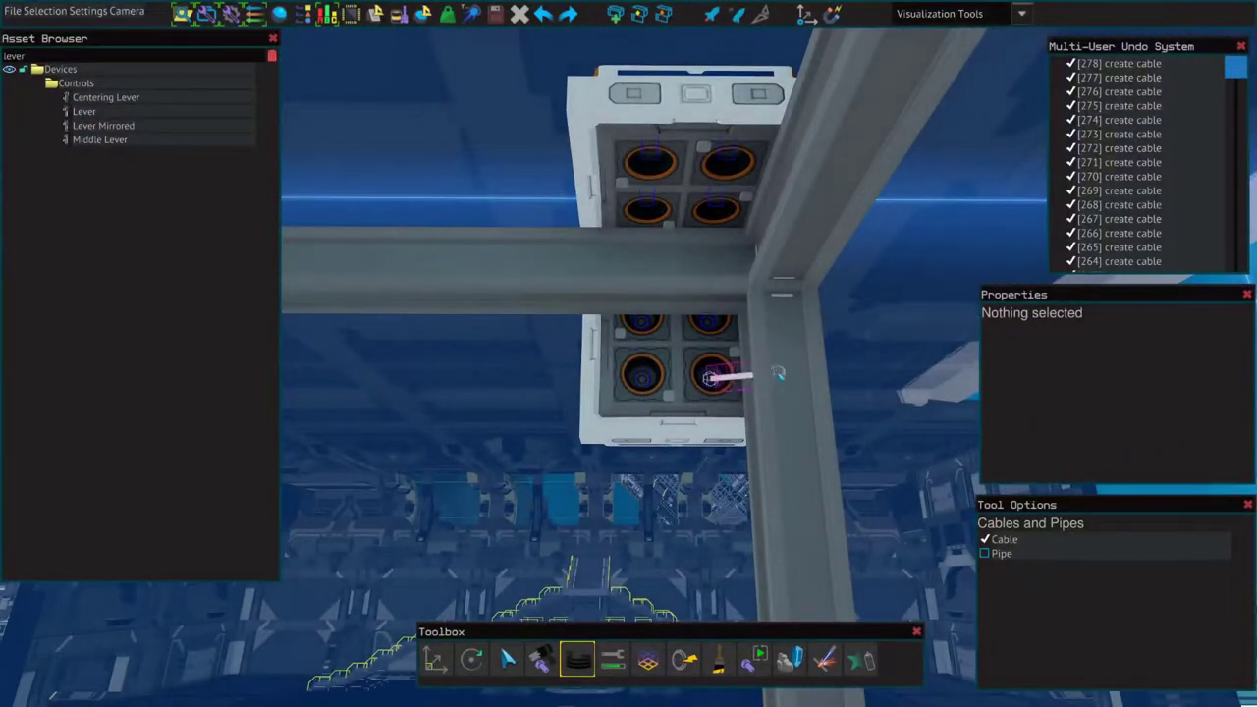
pyautogui.click(778, 373)
pyautogui.click(776, 331)
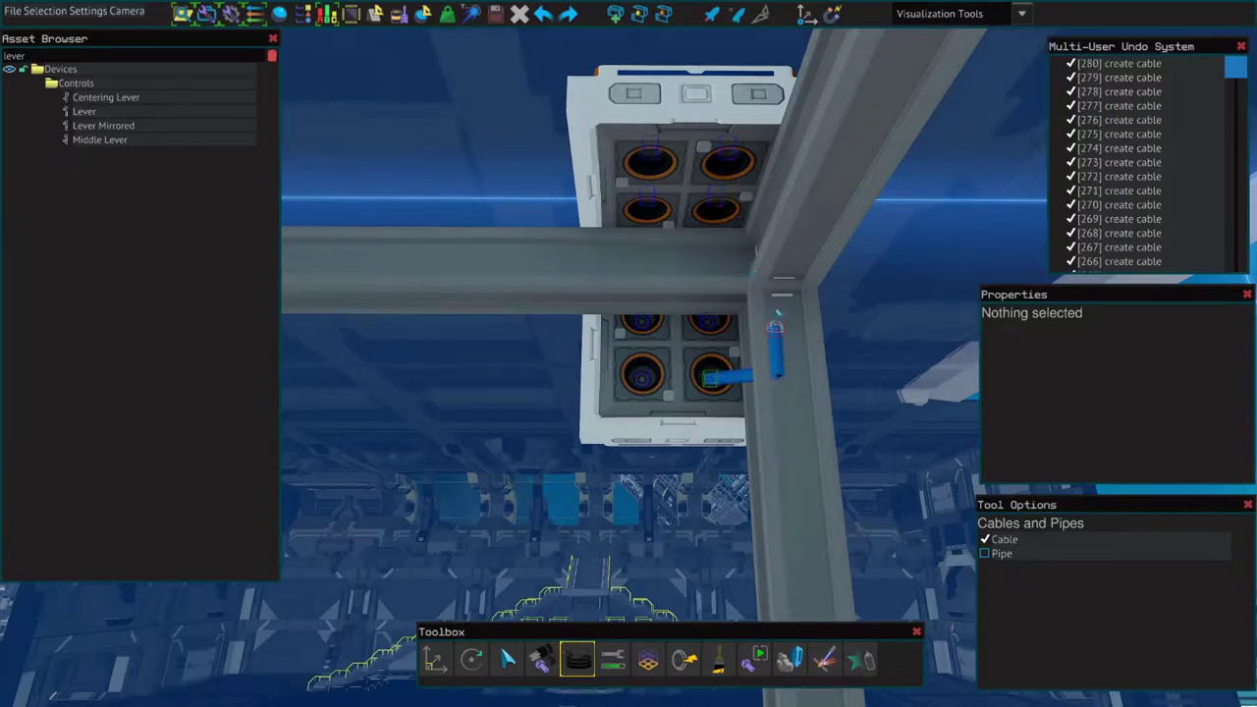
pyautogui.click(720, 205)
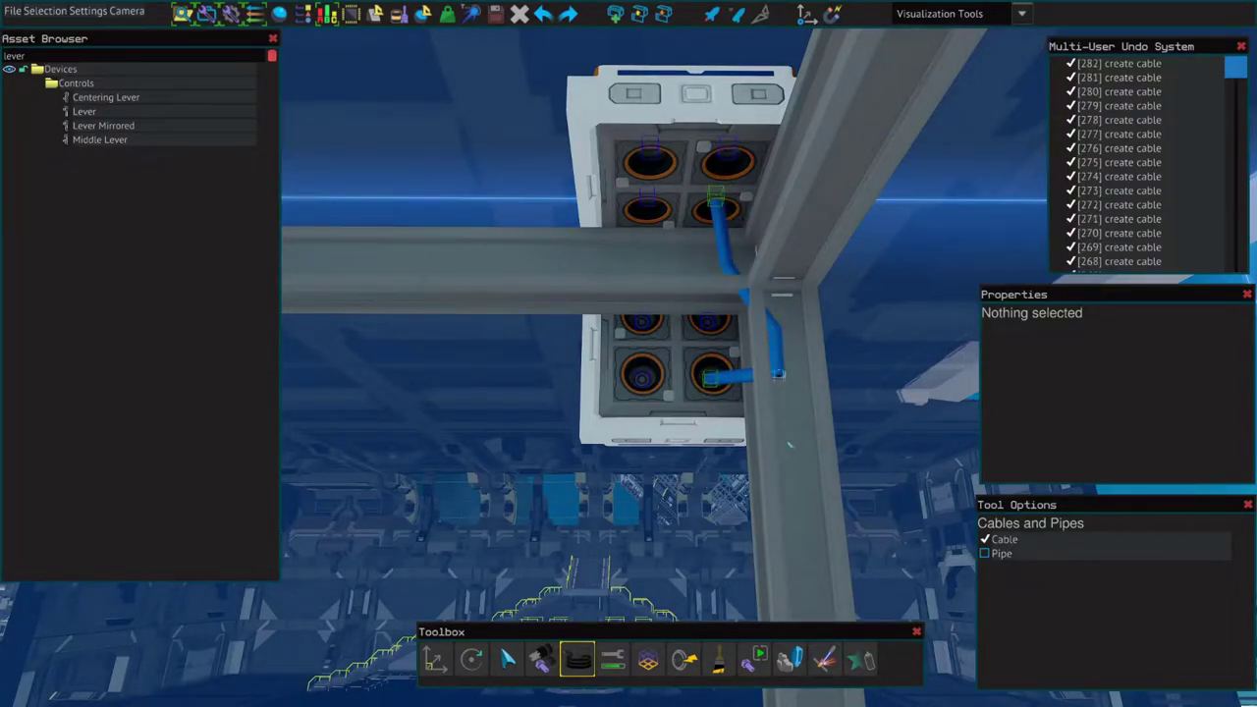
# Step: Run the cable down the vertical corner beam and branch it into the two lower corner thrusters
pyautogui.scroll(-5, 790, 456)
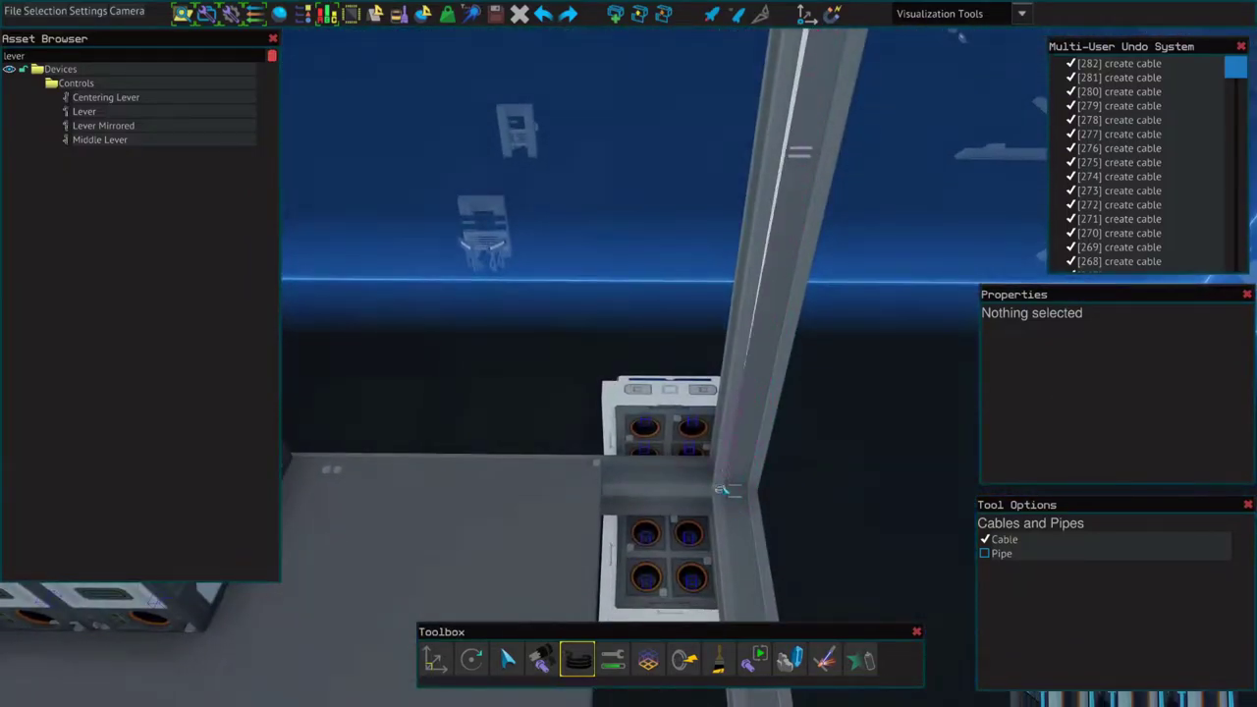
pyautogui.click(727, 482)
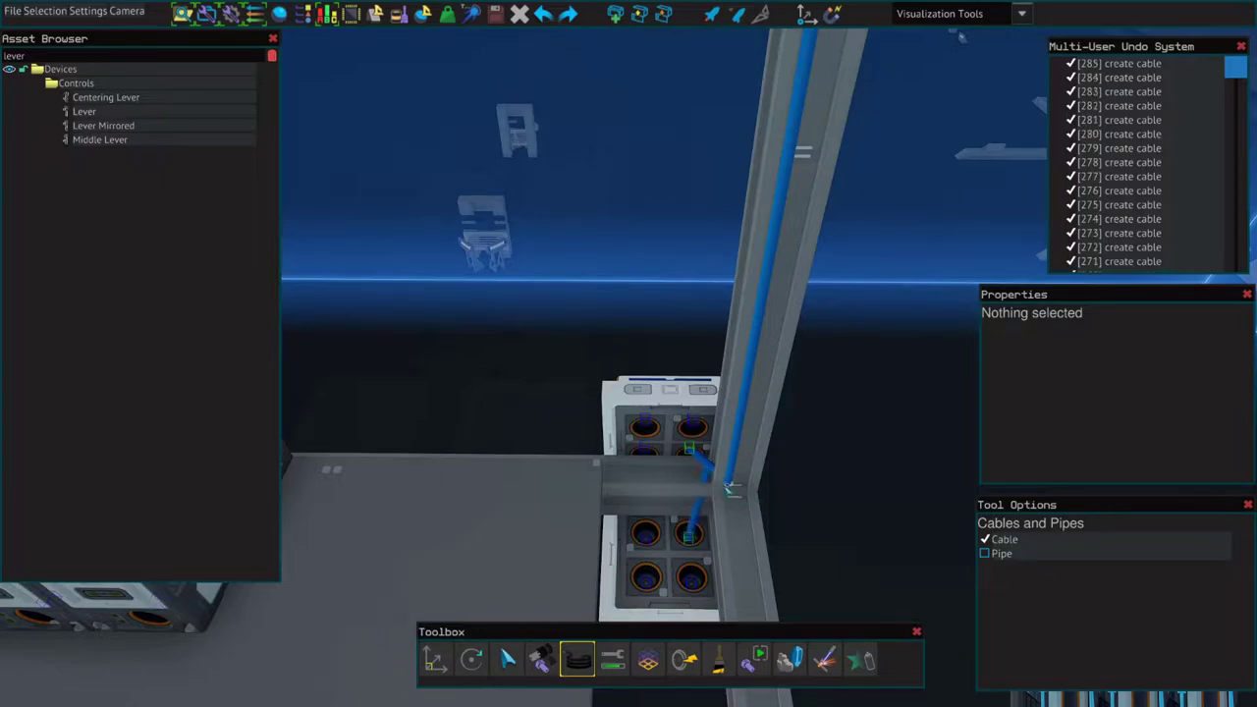
pyautogui.moveTo(731, 488); pyautogui.dragTo(729, 523)
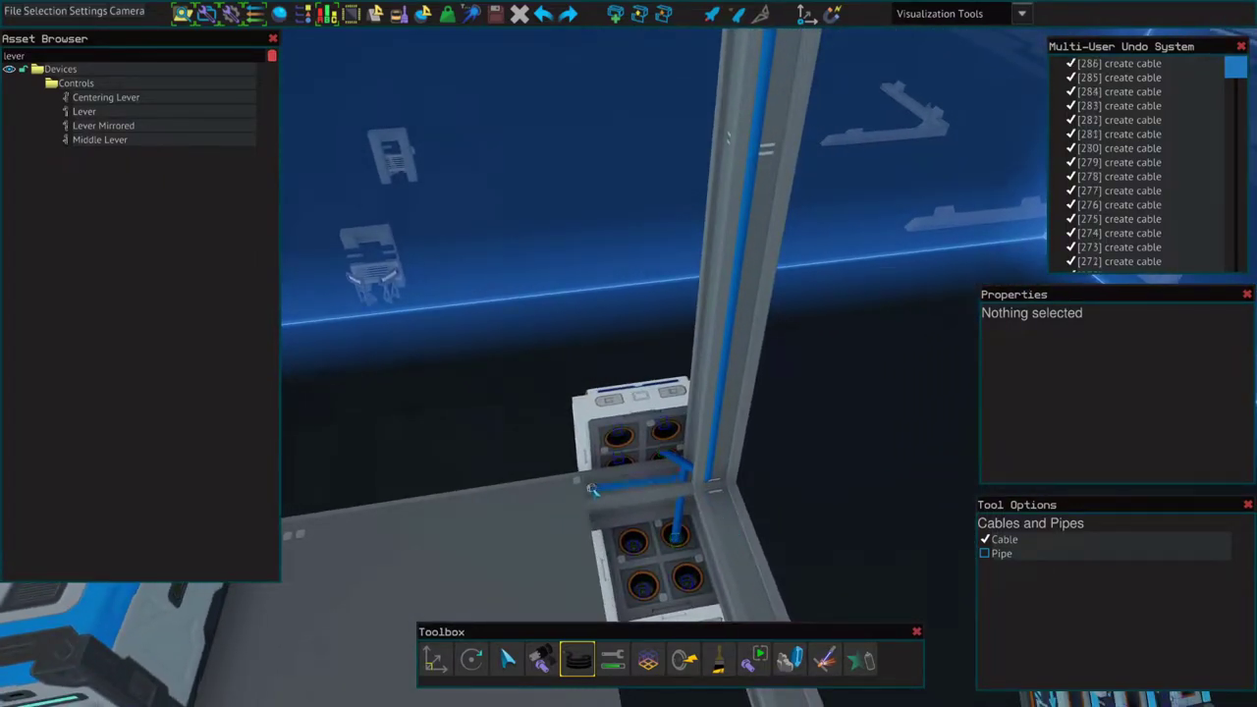
# Step: Extend the cable from the lower thrusters across the floor edge to the base of the opposite vertical corner beam
pyautogui.click(555, 496)
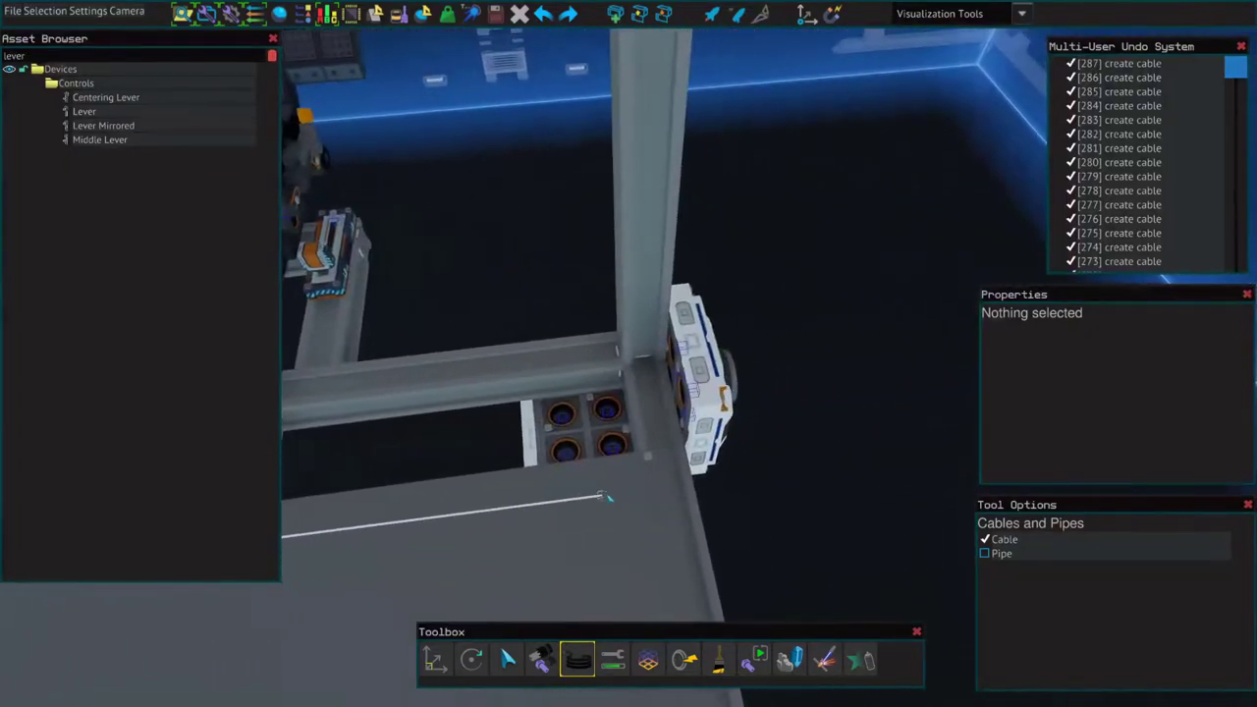
pyautogui.click(660, 474)
pyautogui.click(641, 363)
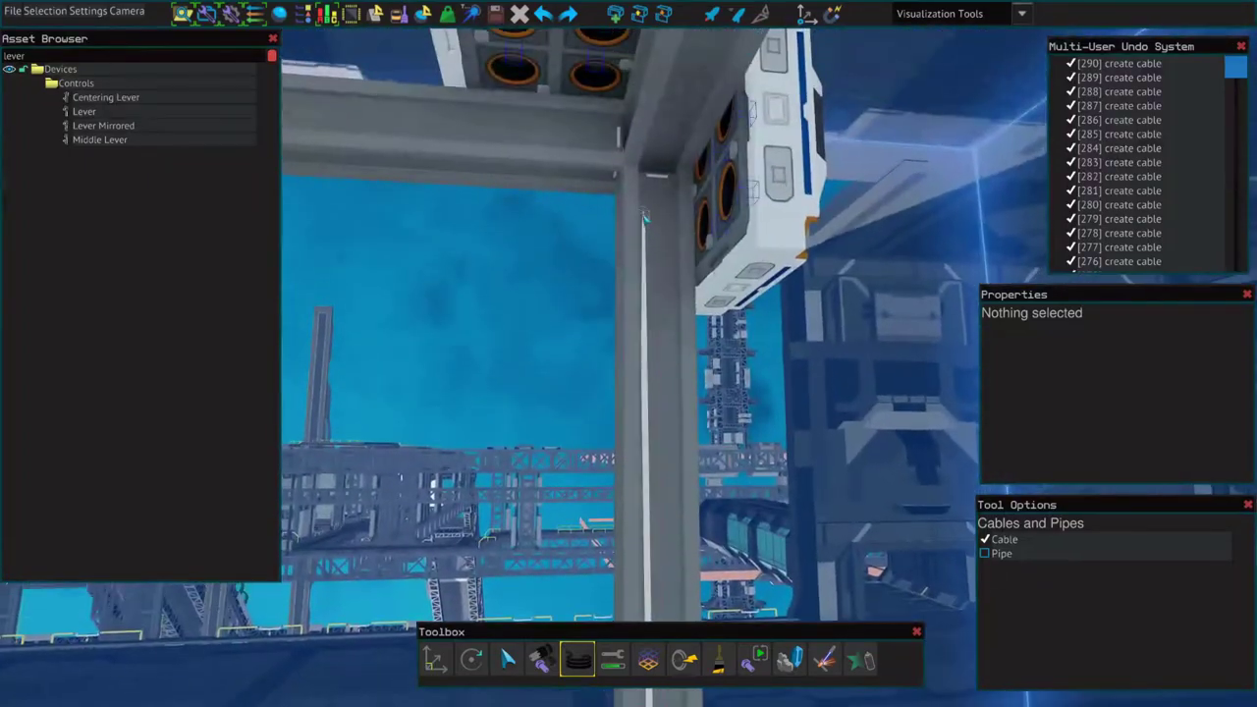
# Step: Run the cable up the opposite vertical corner beam and connect it to the upper corner thrusters
pyautogui.click(646, 191)
pyautogui.click(594, 63)
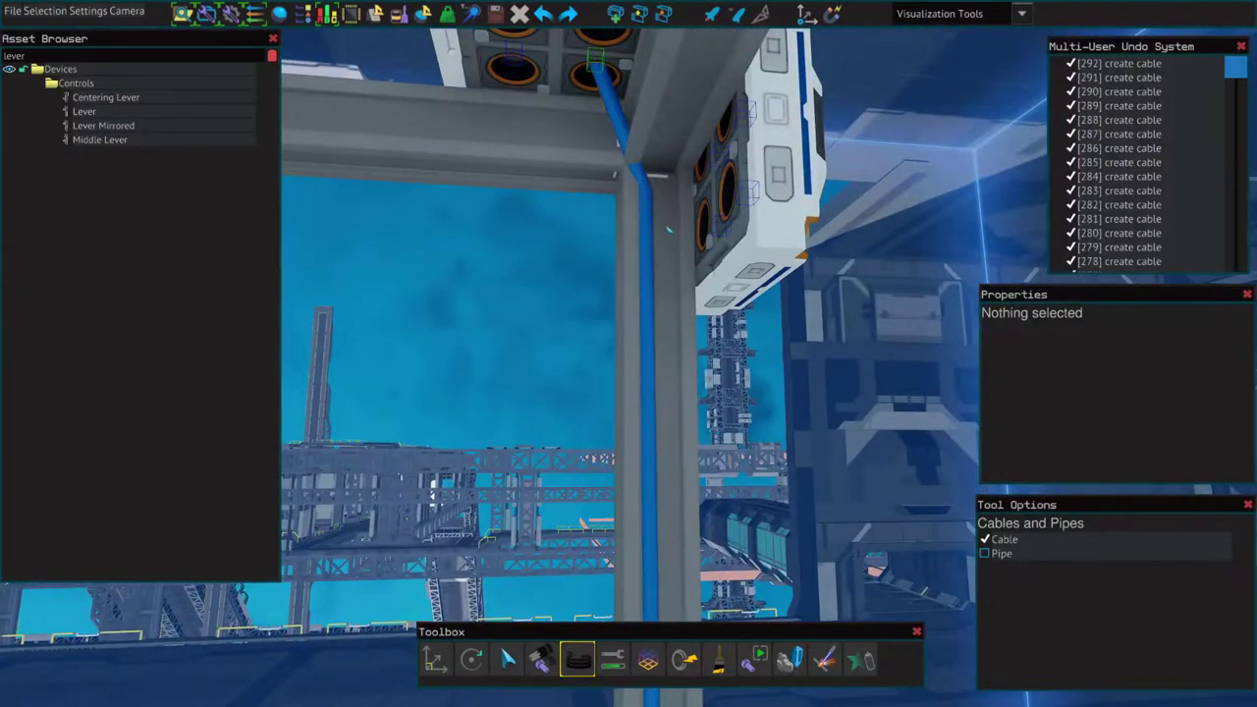
pyautogui.click(666, 229)
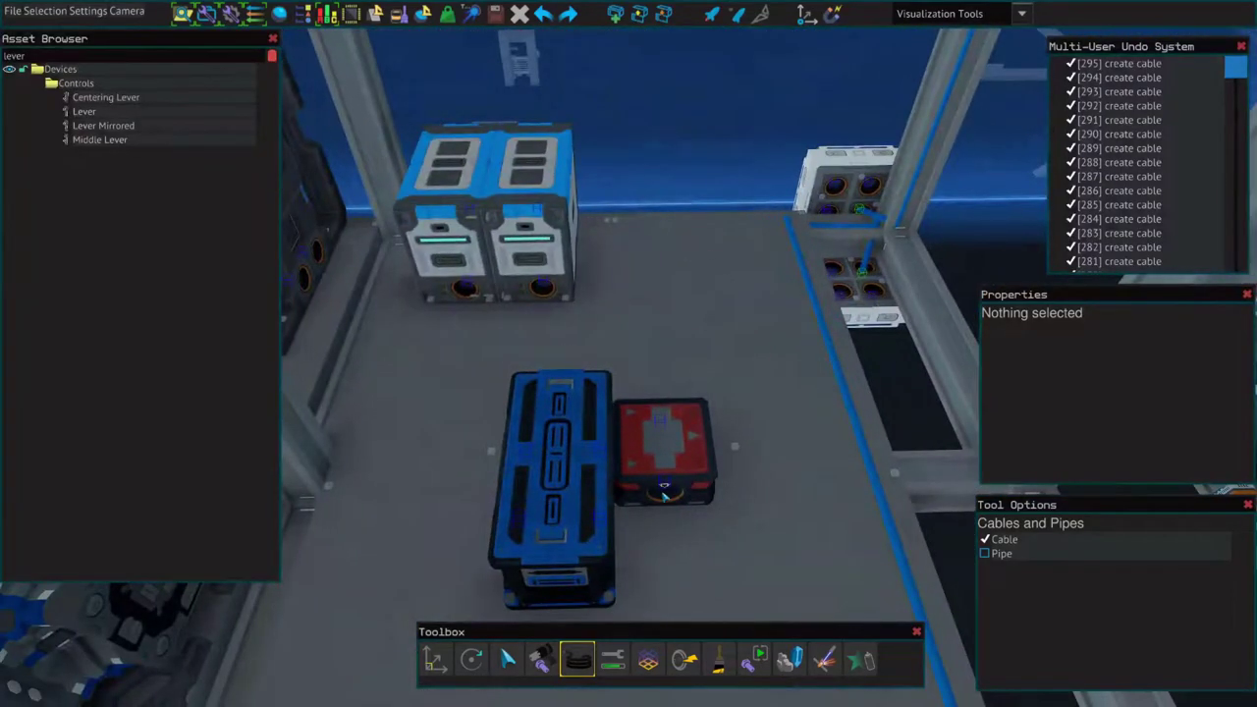
# Step: Cable the red unit to the blue unit beside it and join both to the main floor cable
pyautogui.moveTo(664, 495); pyautogui.dragTo(666, 518)
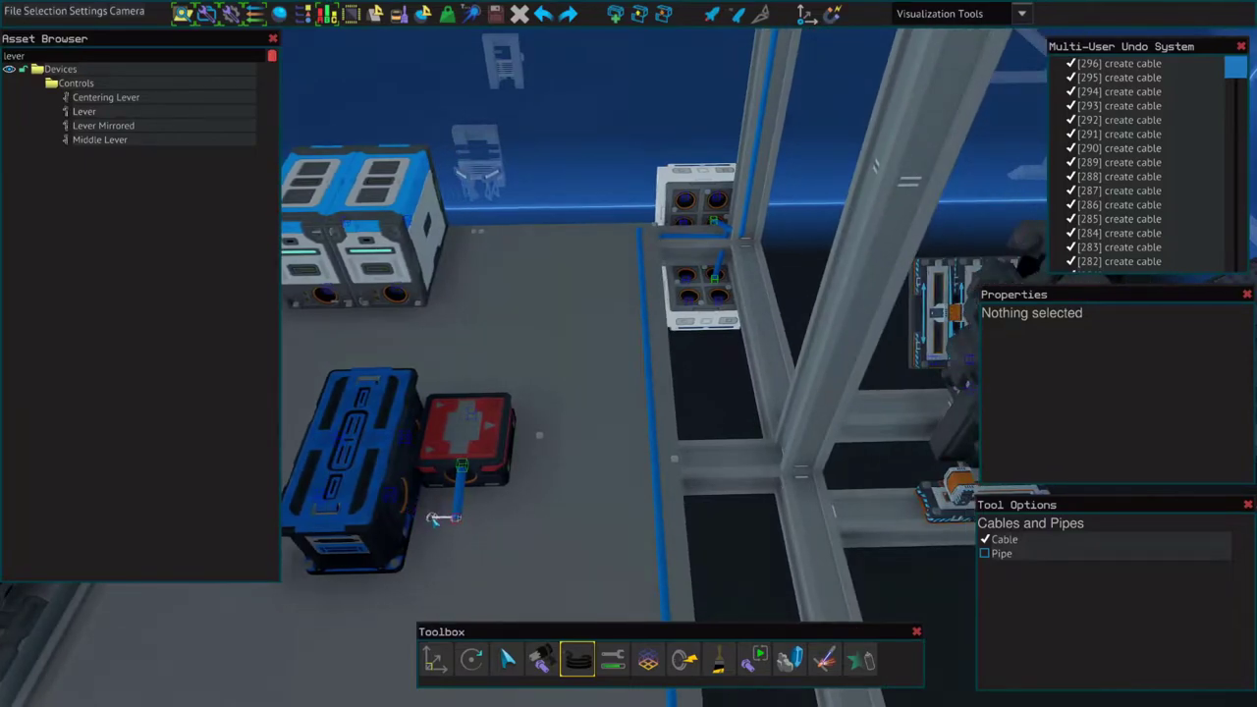
pyautogui.click(423, 510)
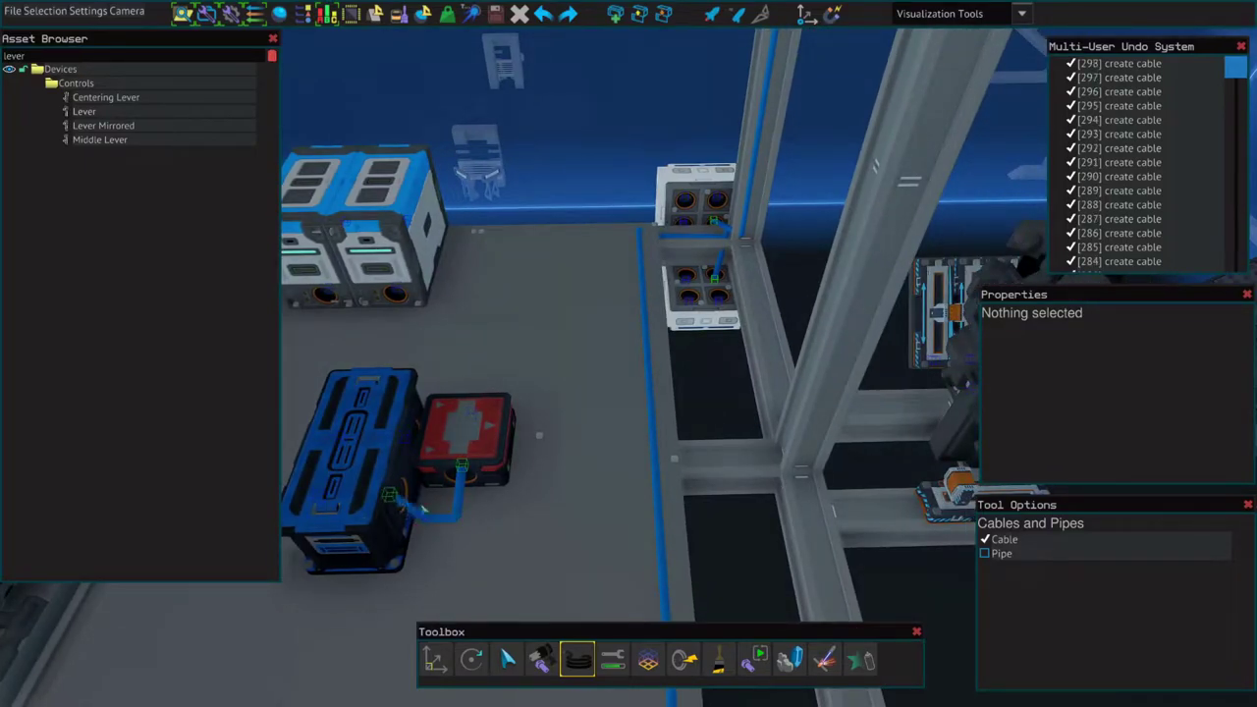
pyautogui.click(662, 513)
# Step: Branch a cable from the main floor line across the floor to the blue-and-white unit and the propellant tank socket
pyautogui.press('a')
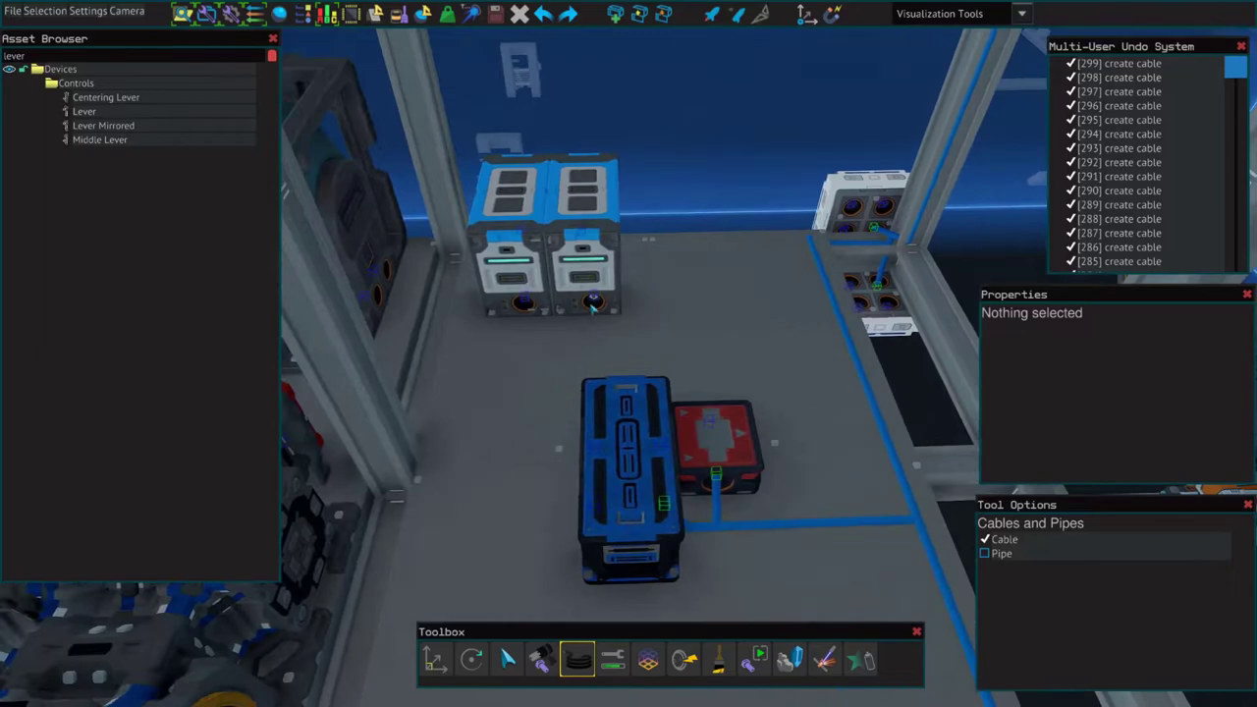
pyautogui.click(835, 327)
pyautogui.click(452, 342)
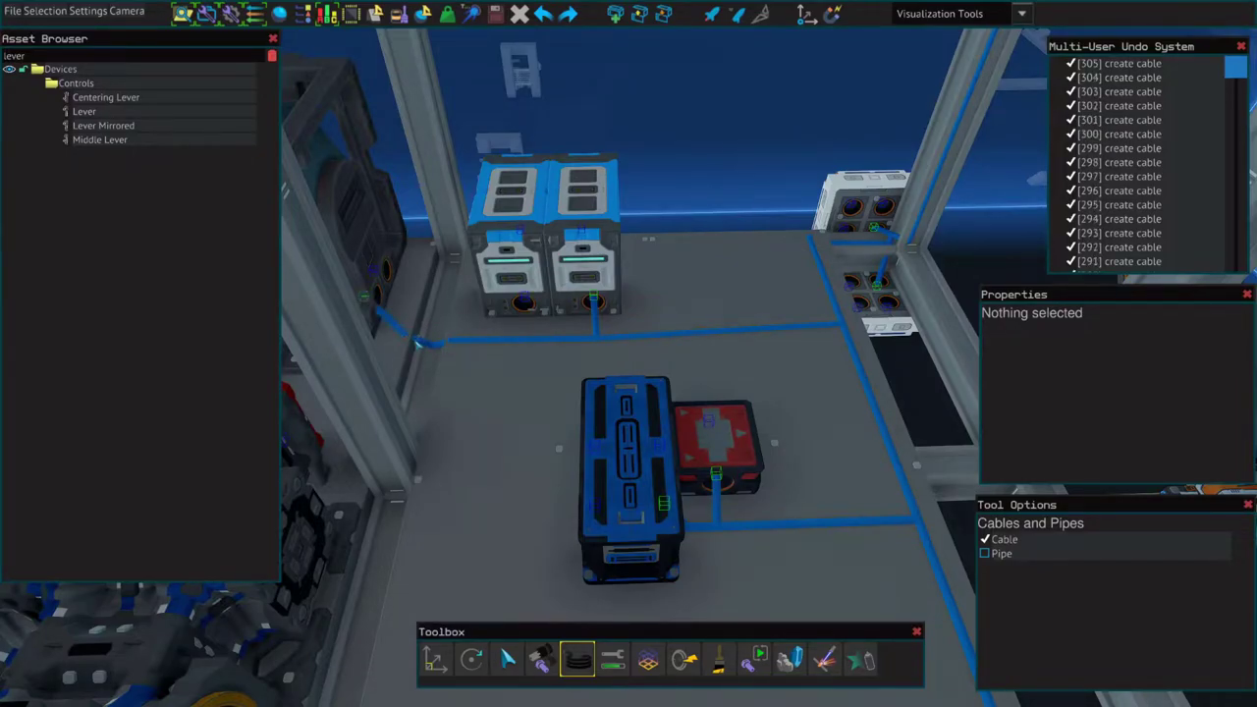
# Step: Join the tank's cable to the floor cable beside the generator and branch it into the red-framed sockets
pyautogui.press('w')
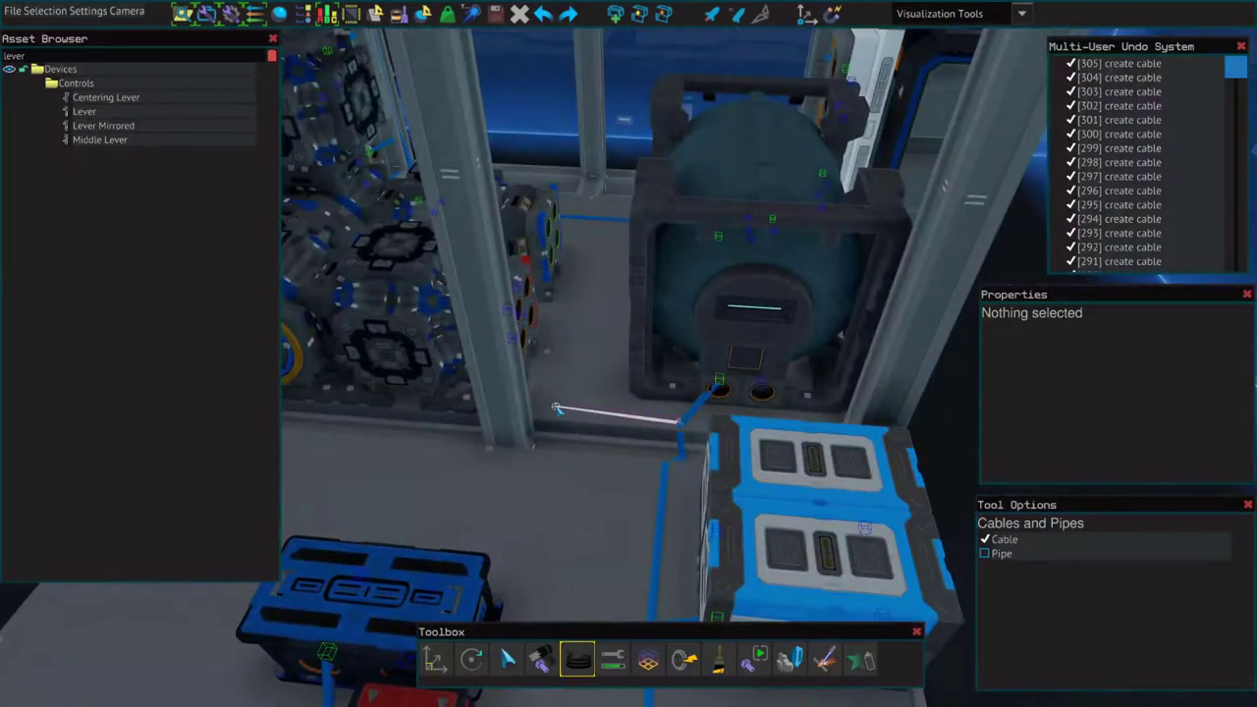
pyautogui.click(556, 409)
pyautogui.press('a')
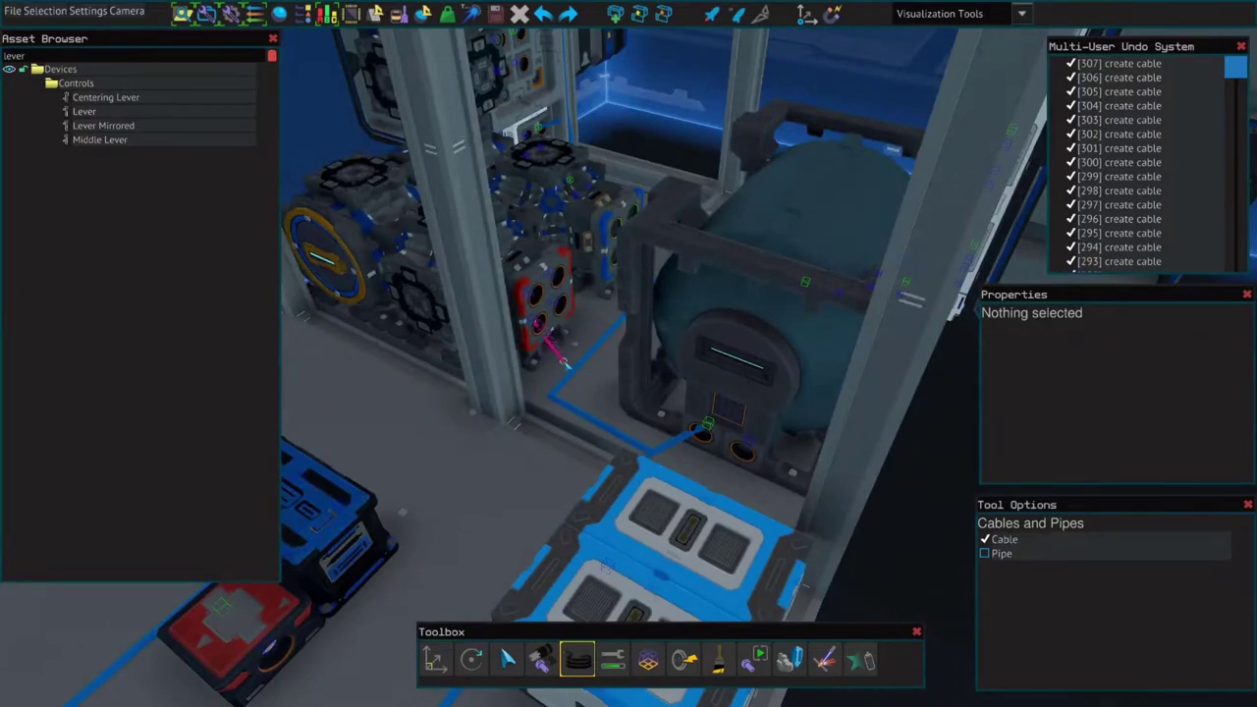
pyautogui.press('s')
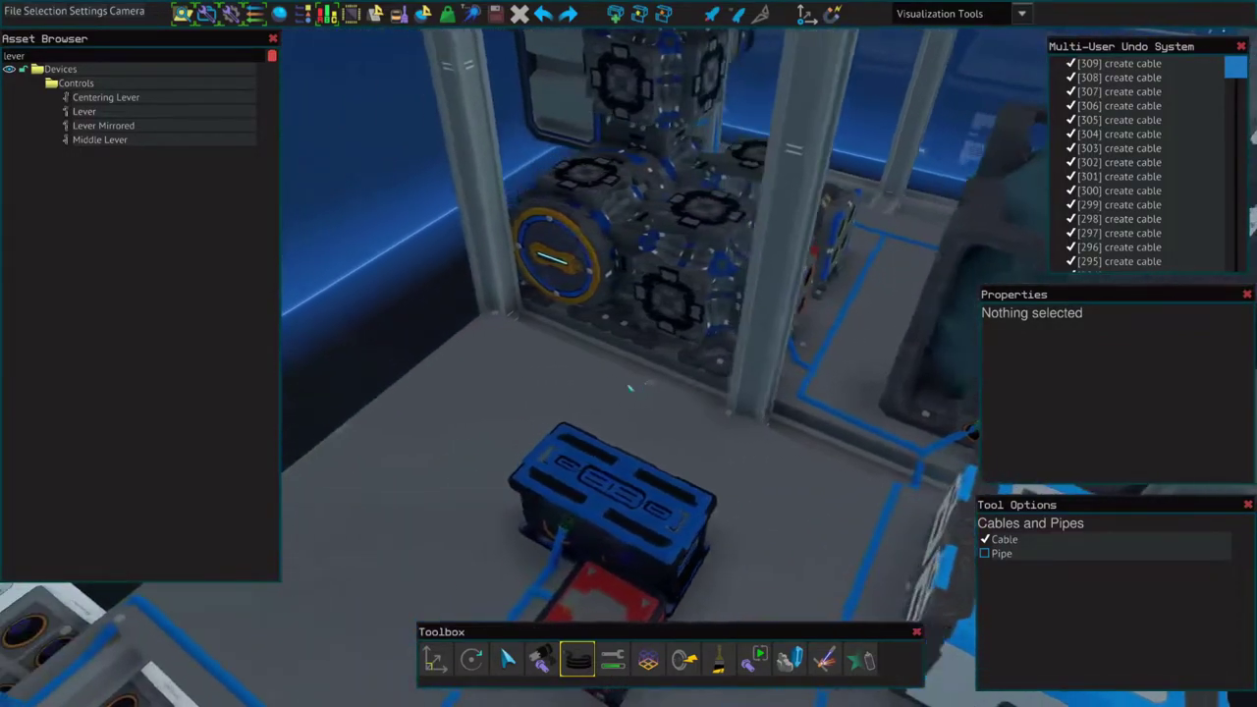
# Step: Cable the pilot chair's side sockets to the control table and the lever unit next to it
pyautogui.press('w')
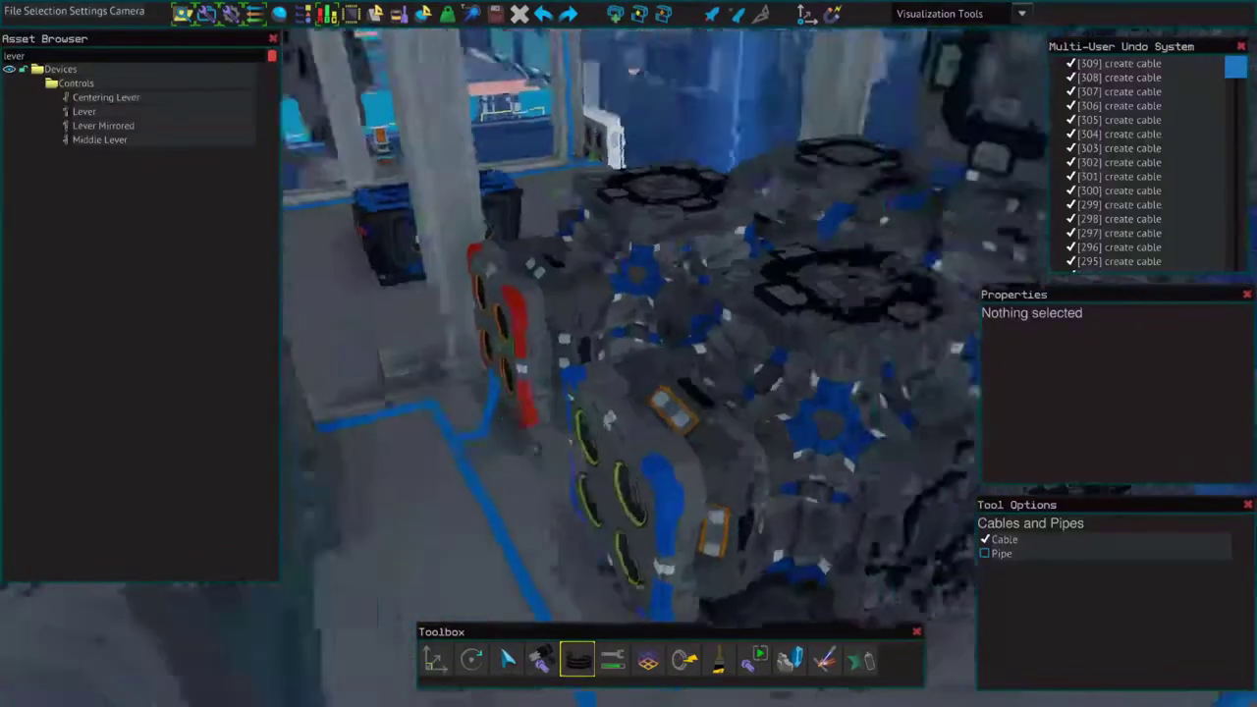
pyautogui.press('s')
pyautogui.press('w')
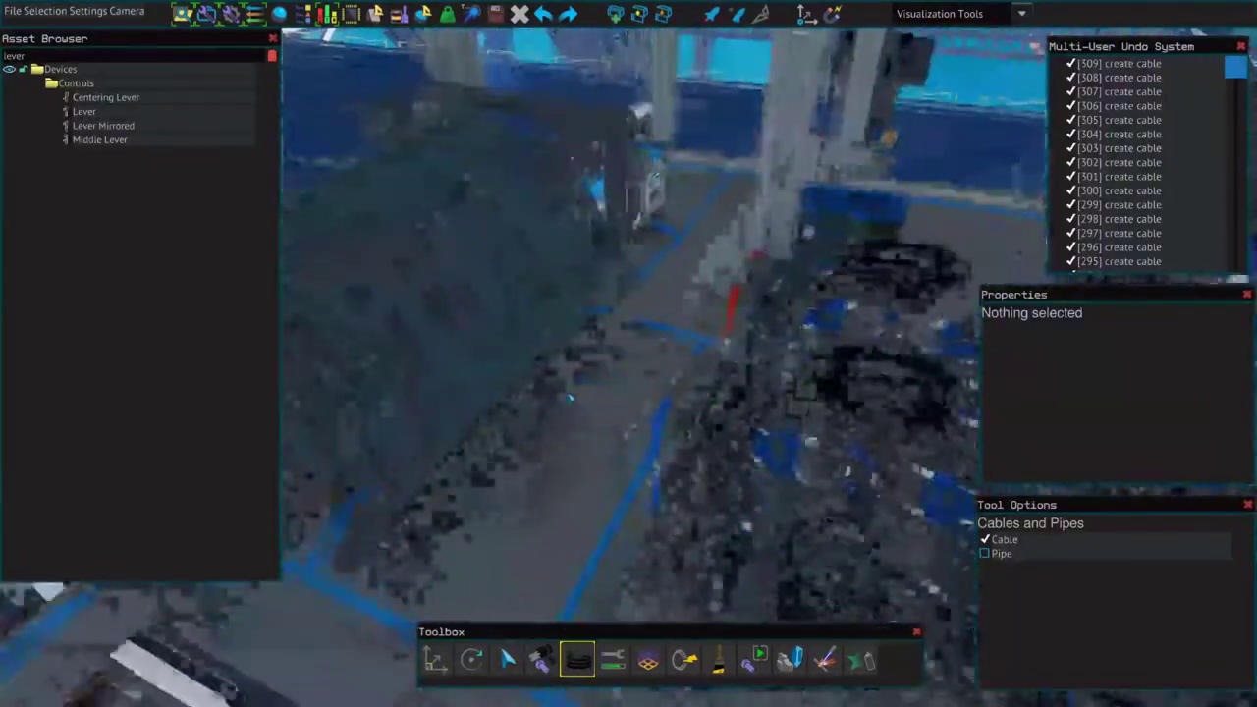
pyautogui.press('s')
pyautogui.press('w')
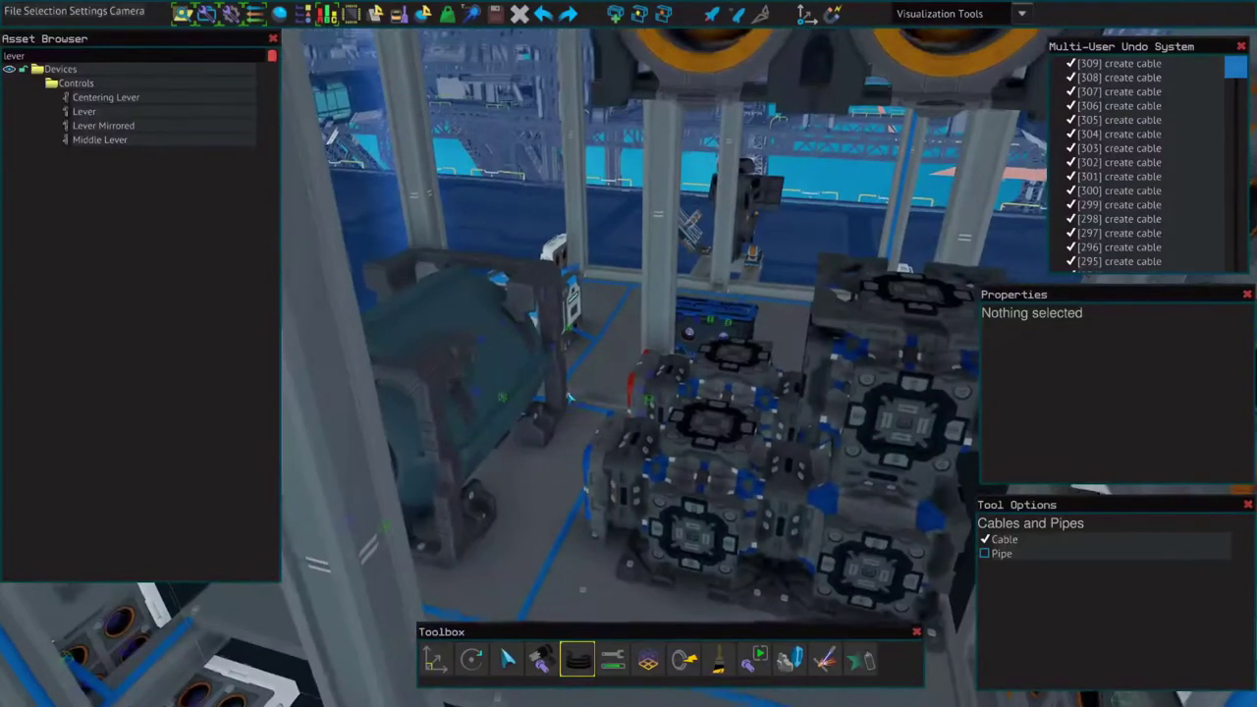
pyautogui.press('w')
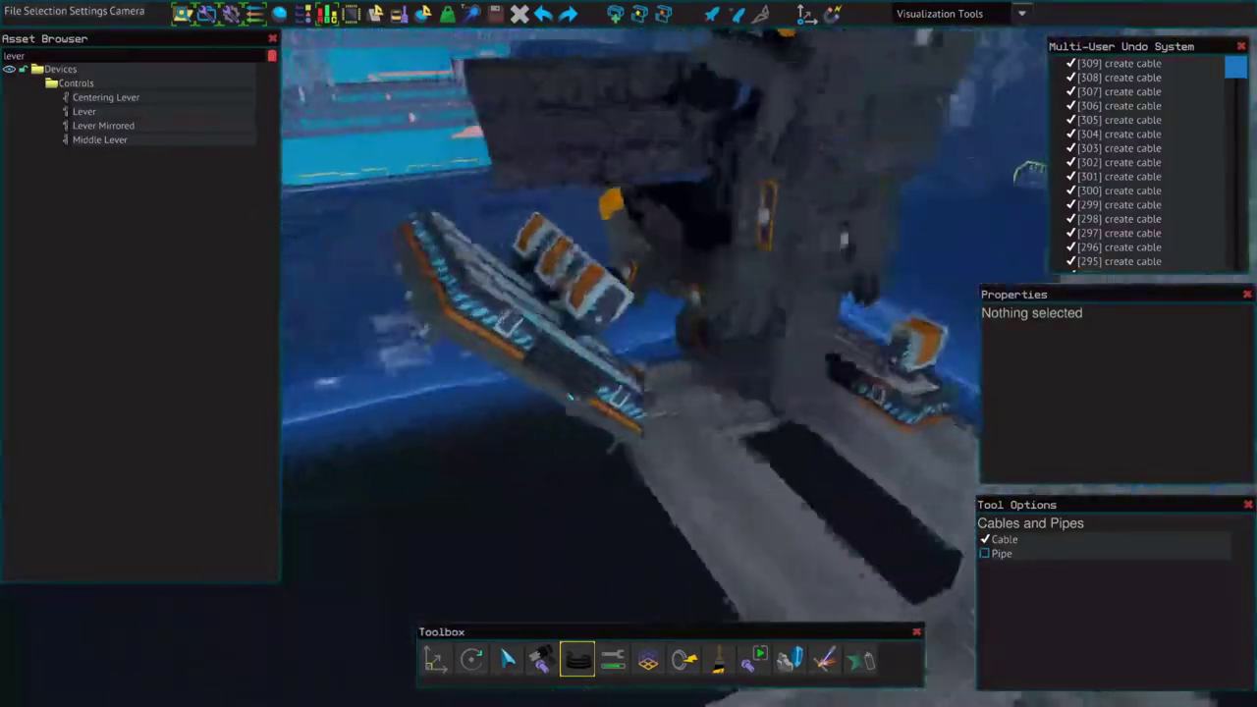
pyautogui.press('a')
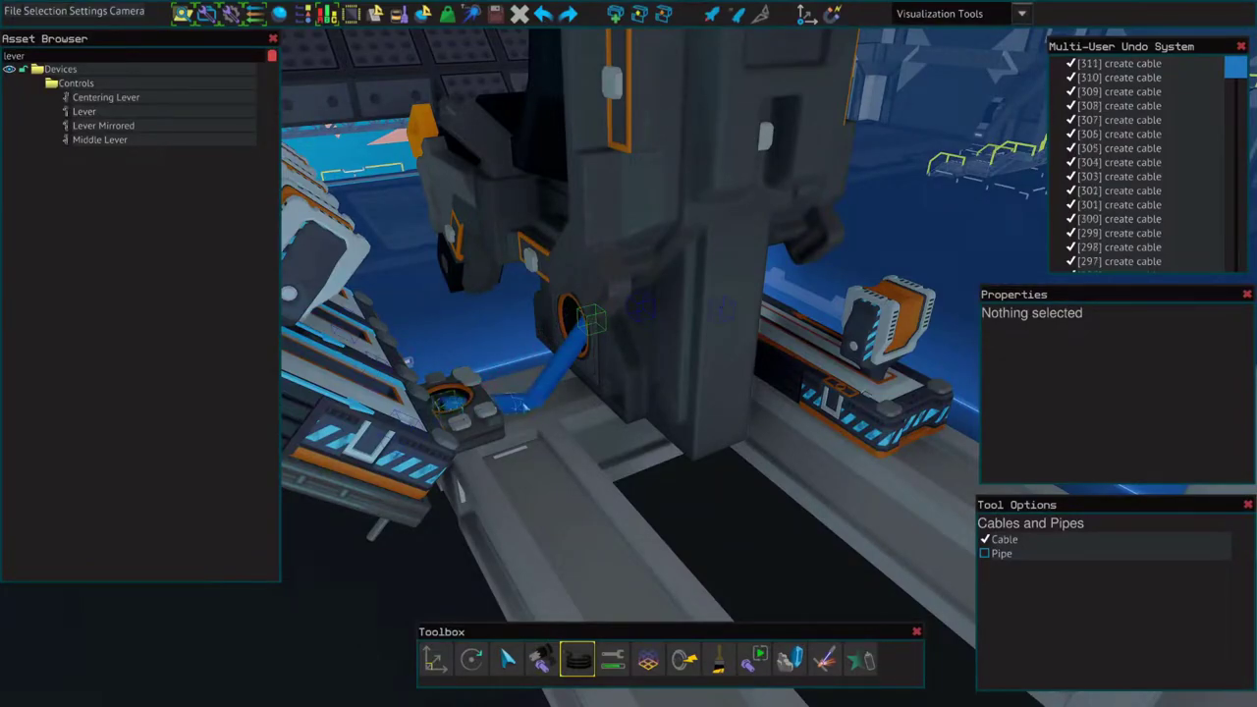
pyautogui.press('w')
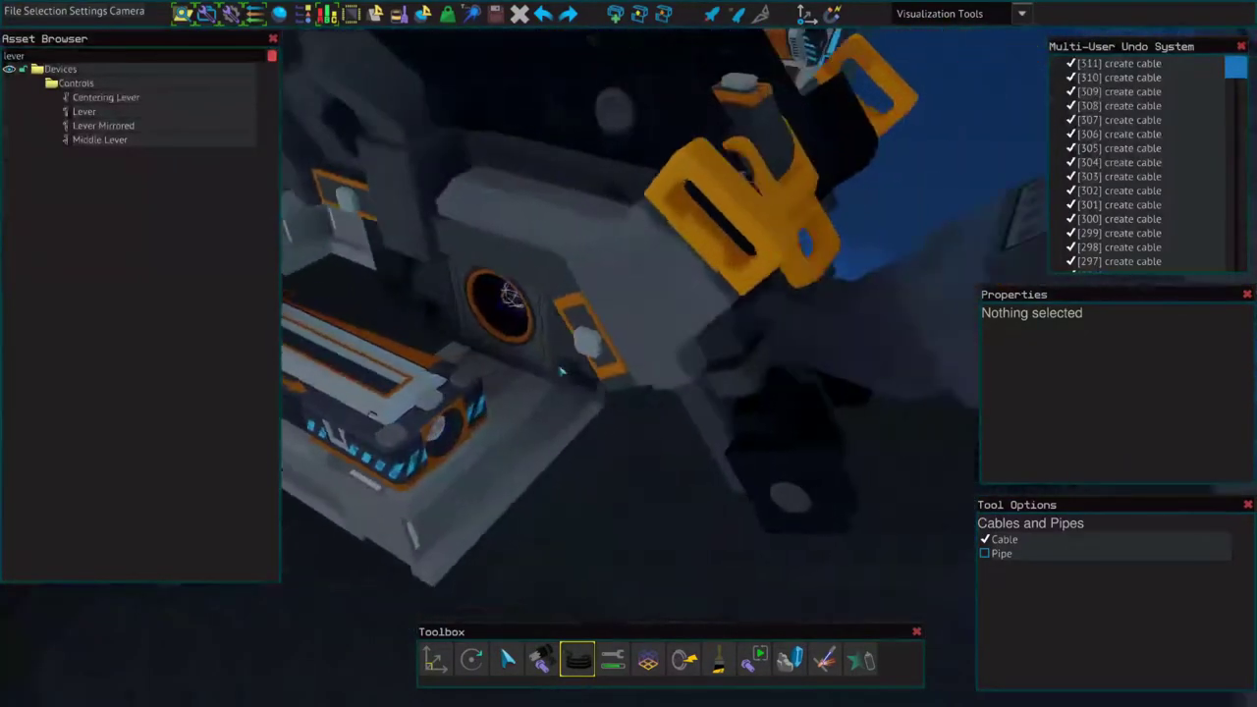
pyautogui.click(562, 371)
# Step: Run the chair's cable along the cross beams and connect it to the main floor cable
pyautogui.press('w')
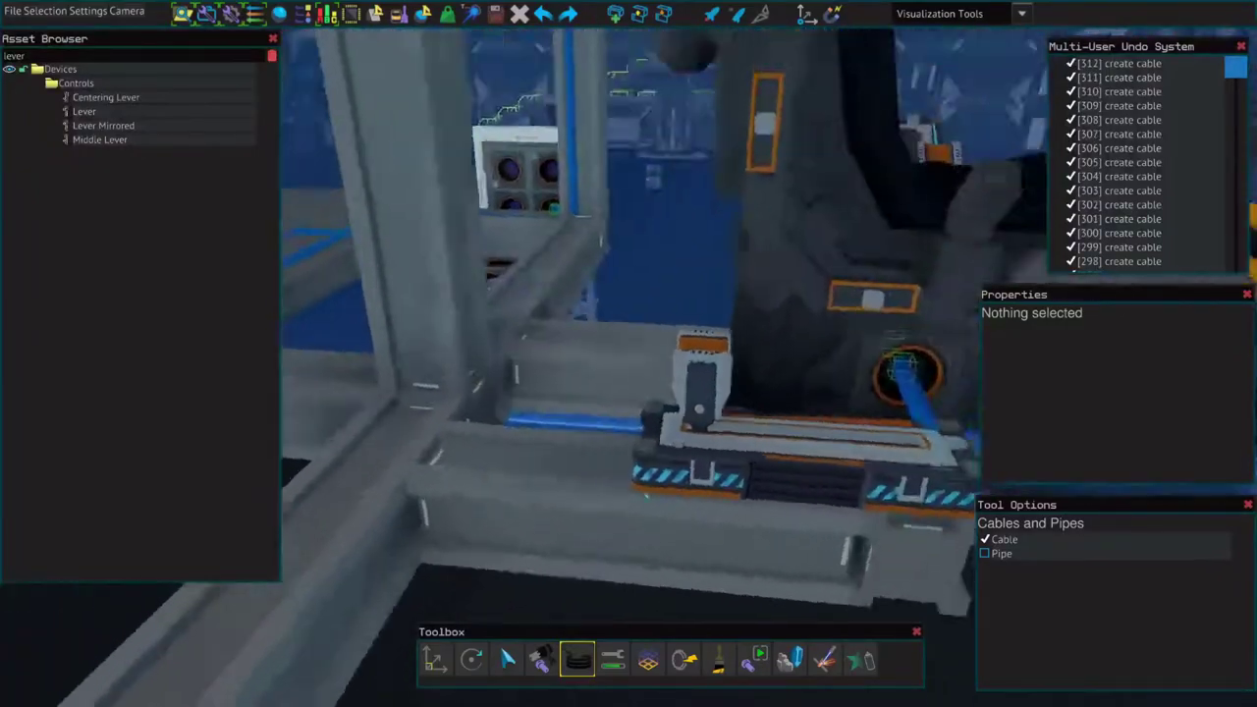
pyautogui.press('s')
pyautogui.press('s')
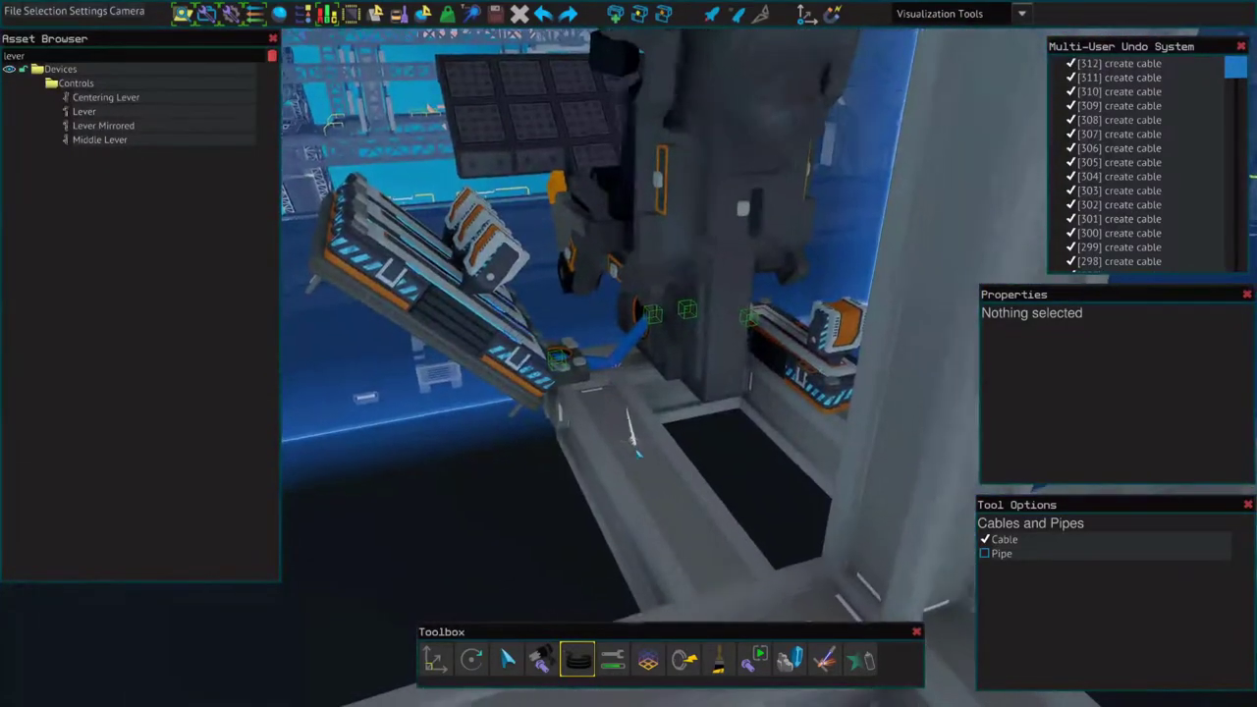
pyautogui.press('w')
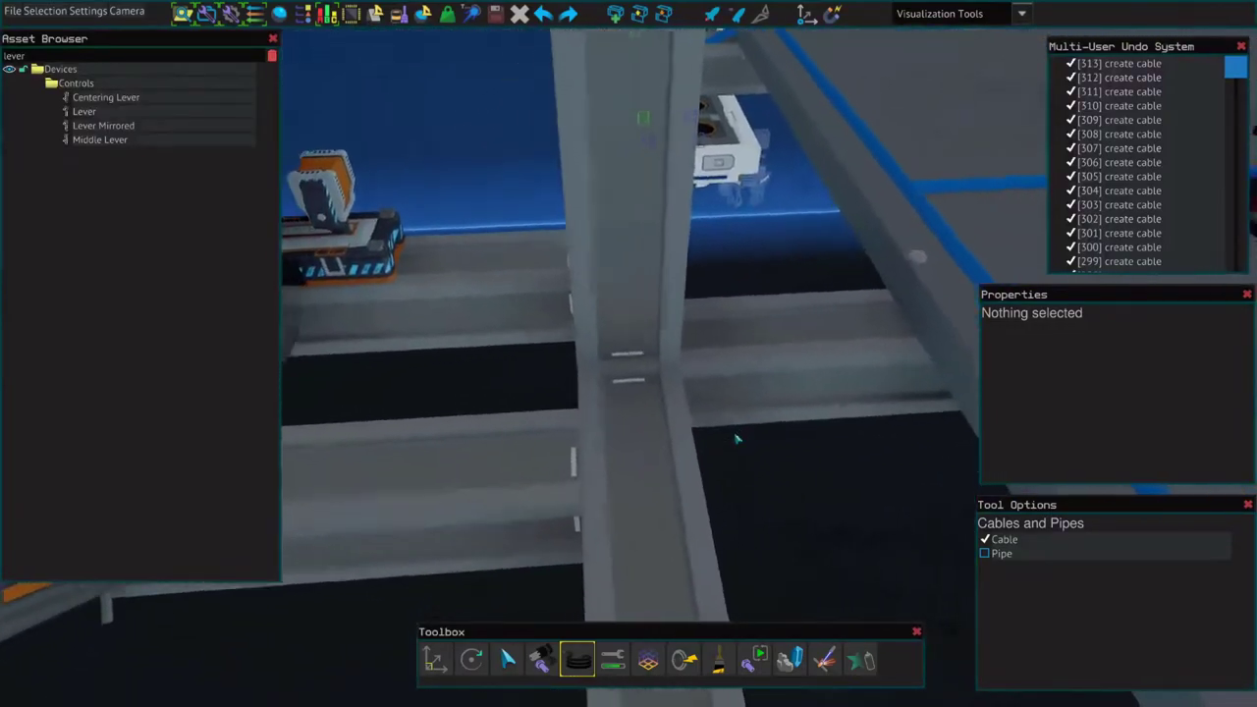
pyautogui.click(688, 421)
pyautogui.press('w')
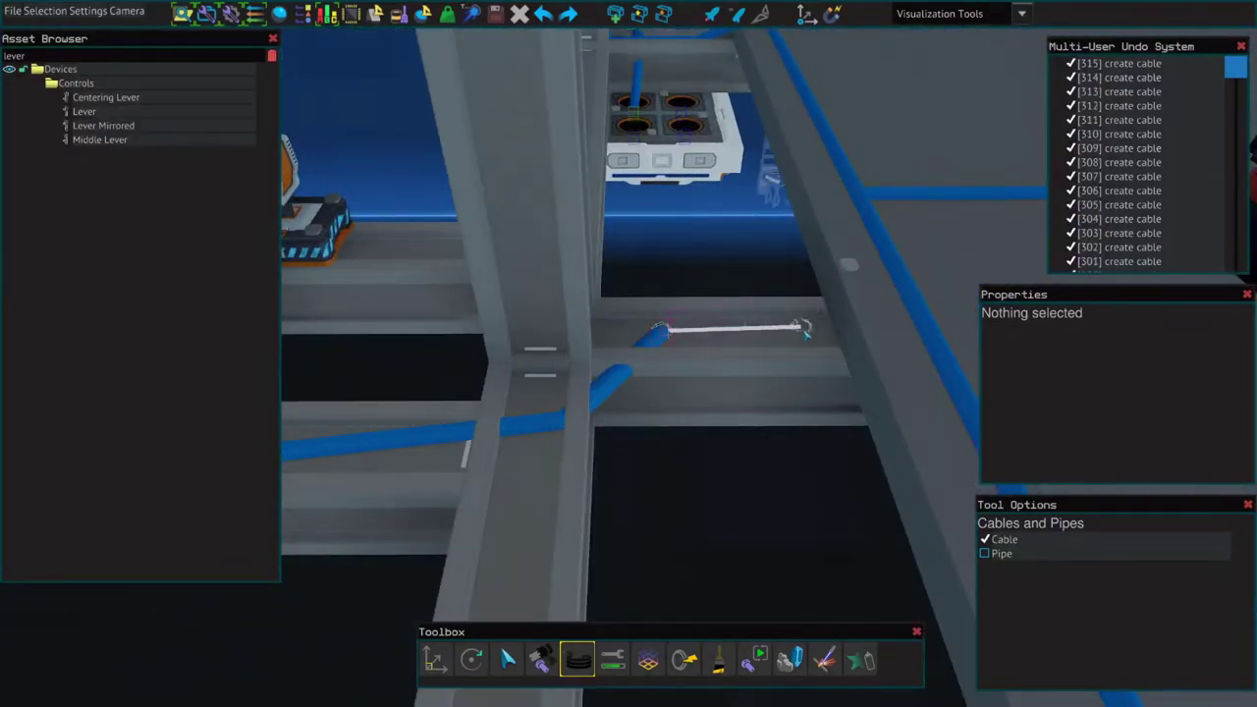
pyautogui.click(810, 330)
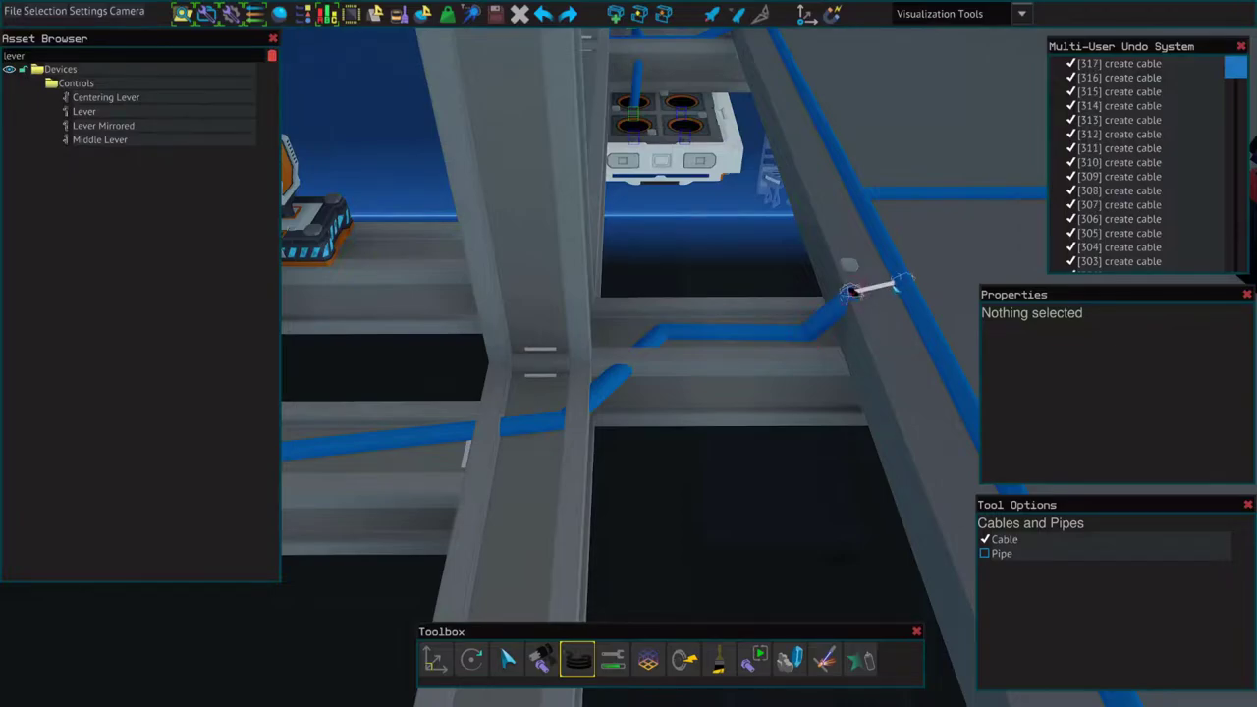
# Step: Switch from cables to pipes and link the two upper corner thrusters with a pipe
pyautogui.press('s')
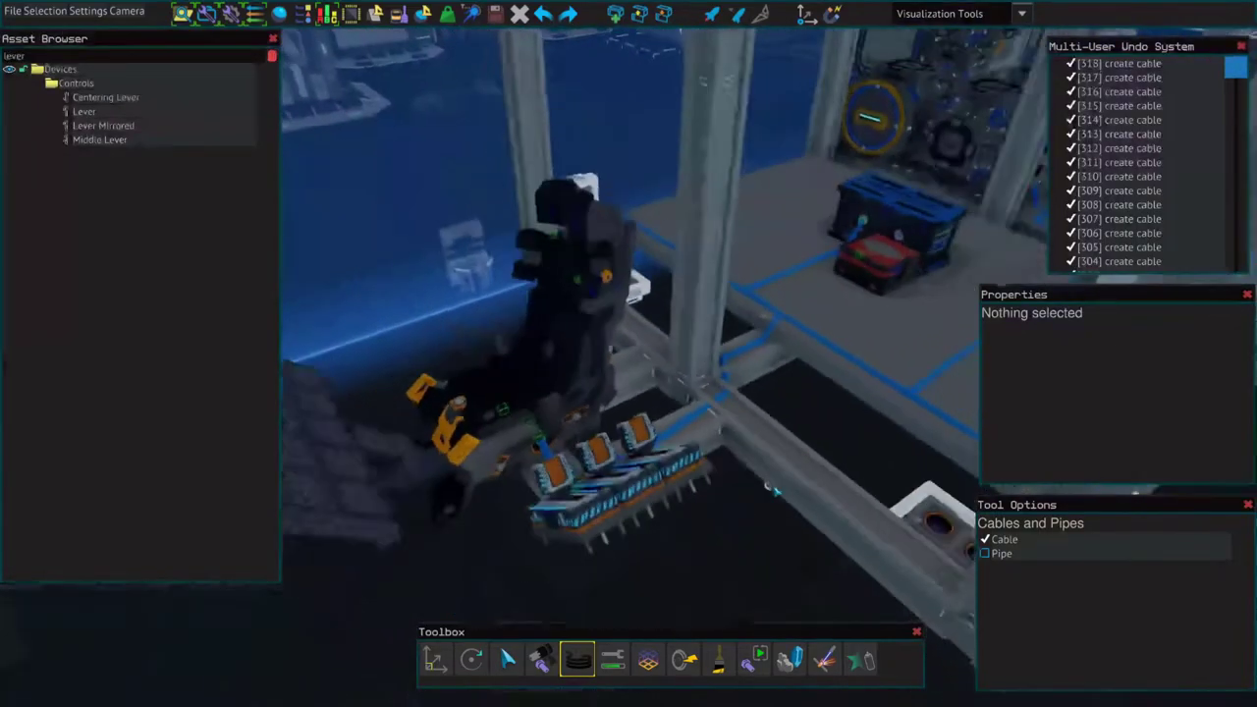
pyautogui.press('d')
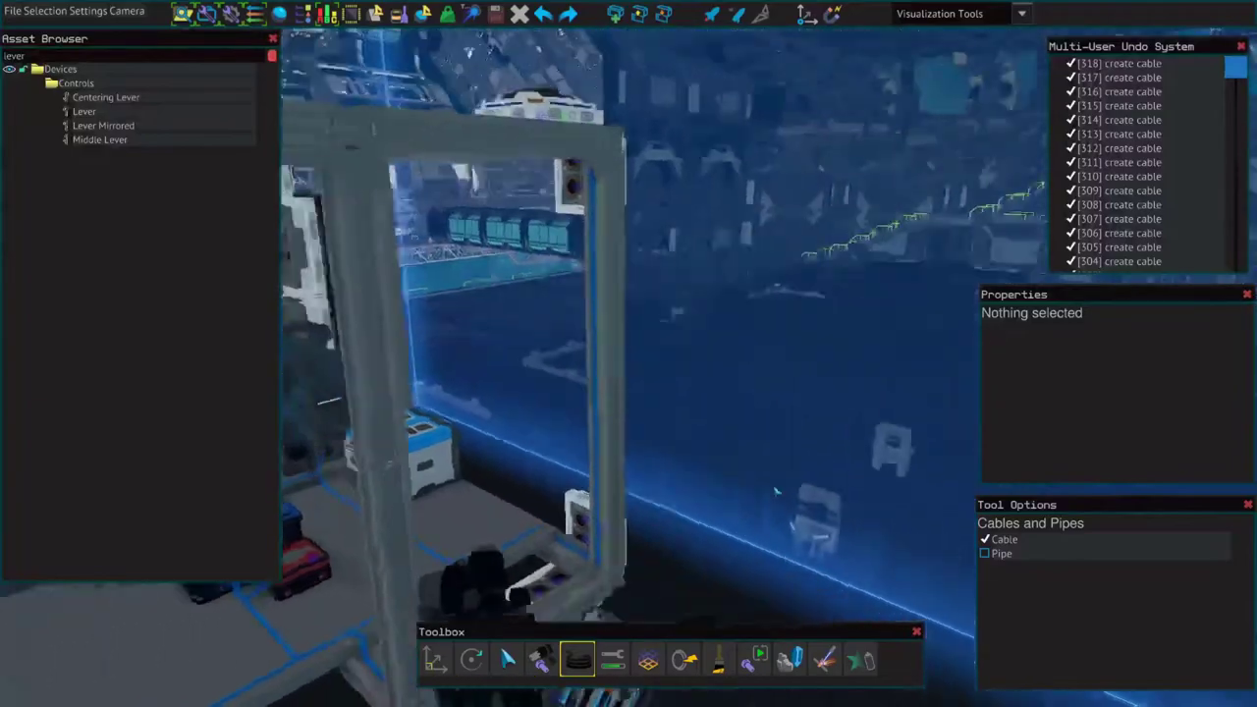
pyautogui.press('d')
pyautogui.click(985, 553)
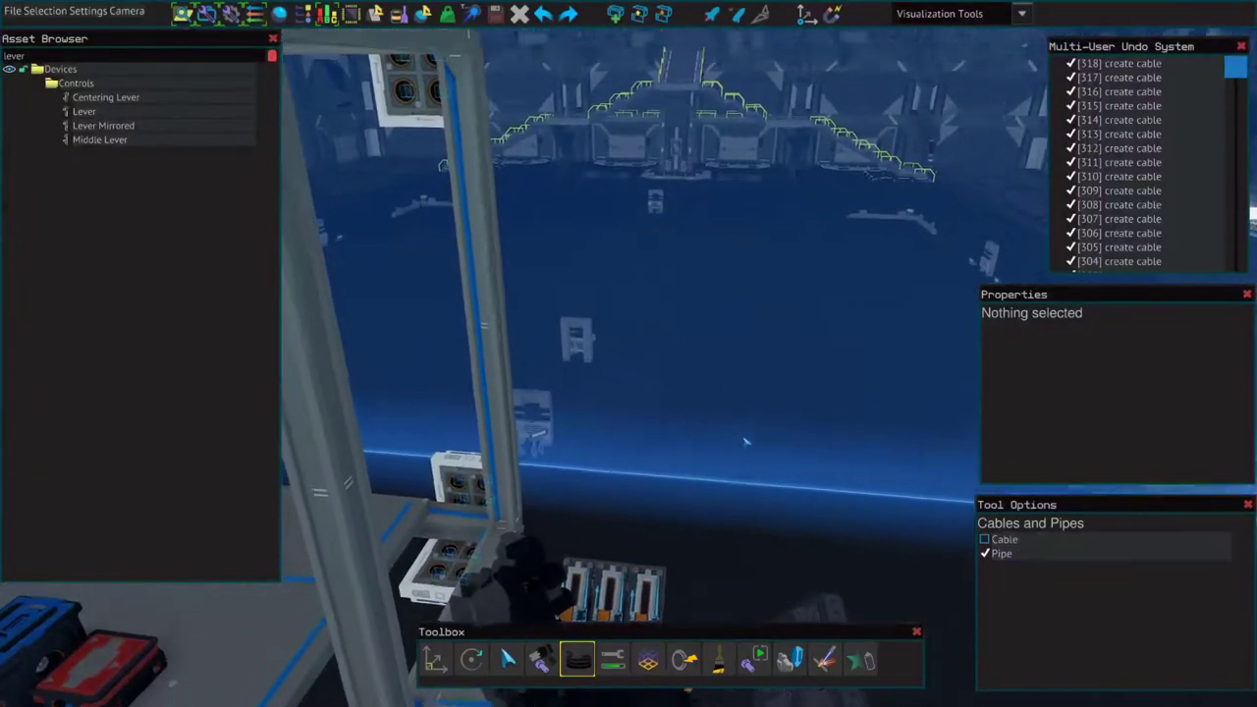
pyautogui.press('a')
pyautogui.press('a')
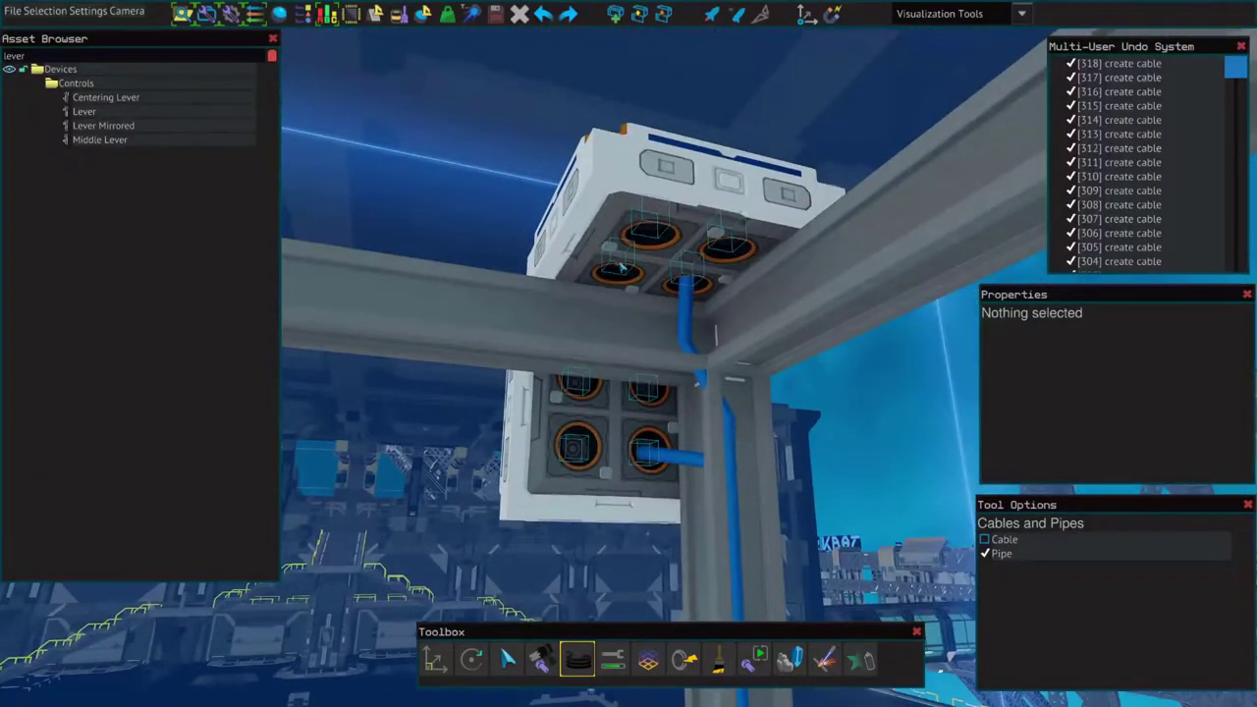
pyautogui.click(609, 332)
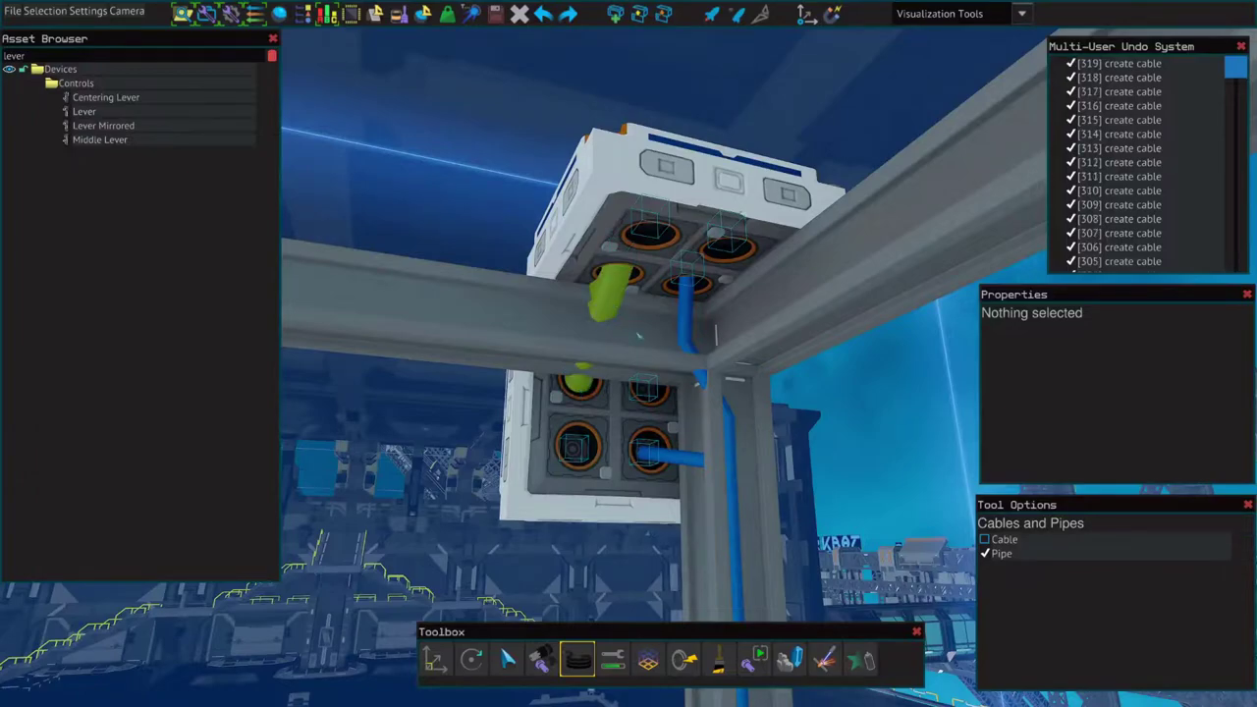
# Step: Run the pipe from the upper corner thrusters down the corner post and along the lower beam to the opposite corner
pyautogui.click(664, 346)
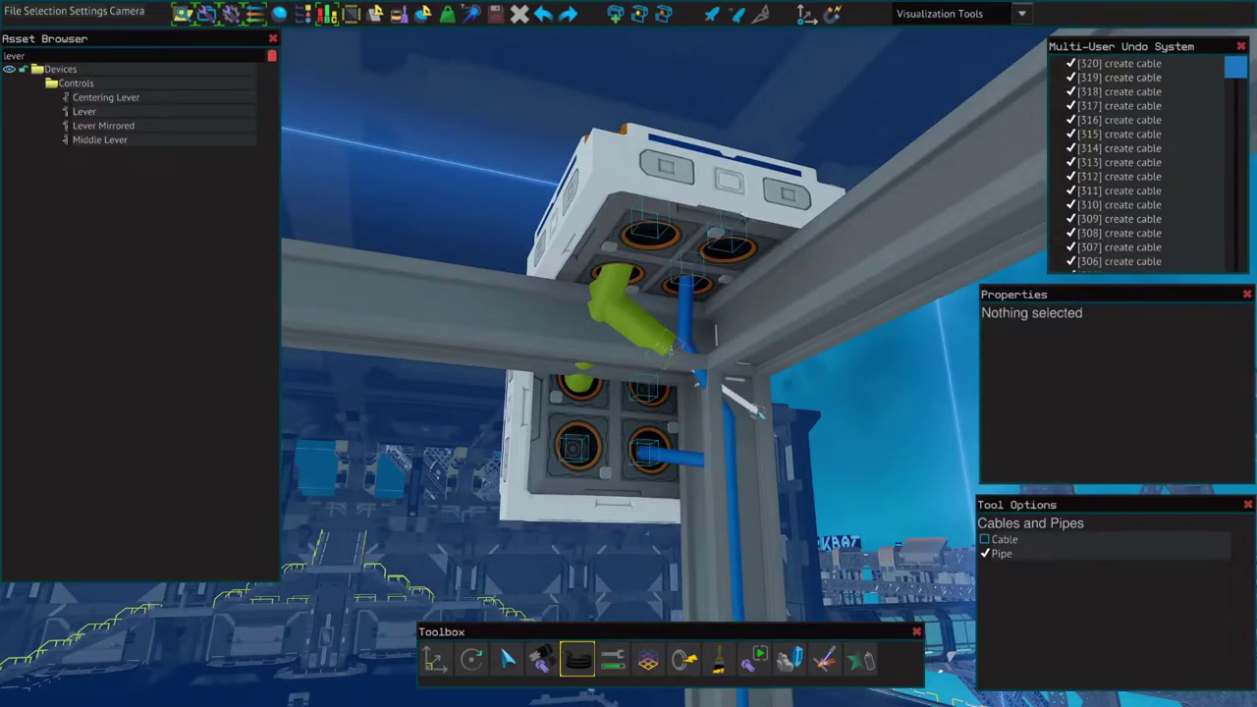
pyautogui.click(761, 412)
pyautogui.press('s')
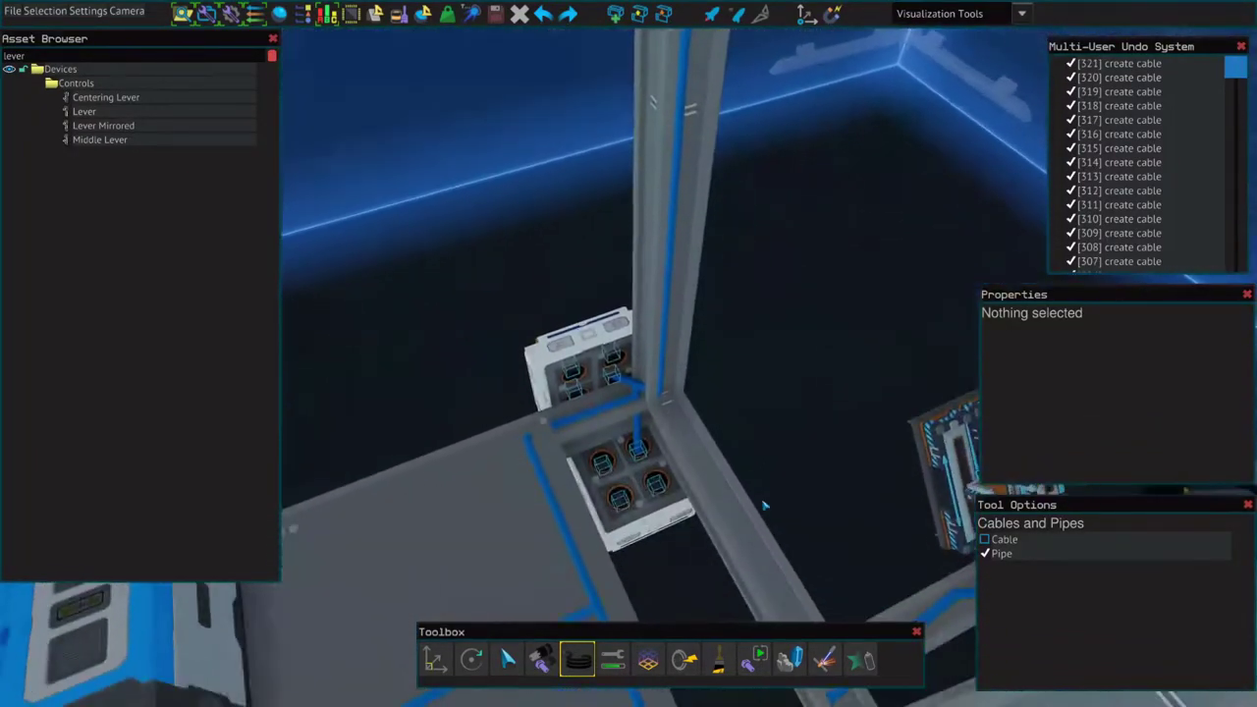
pyautogui.click(688, 408)
pyautogui.press('s')
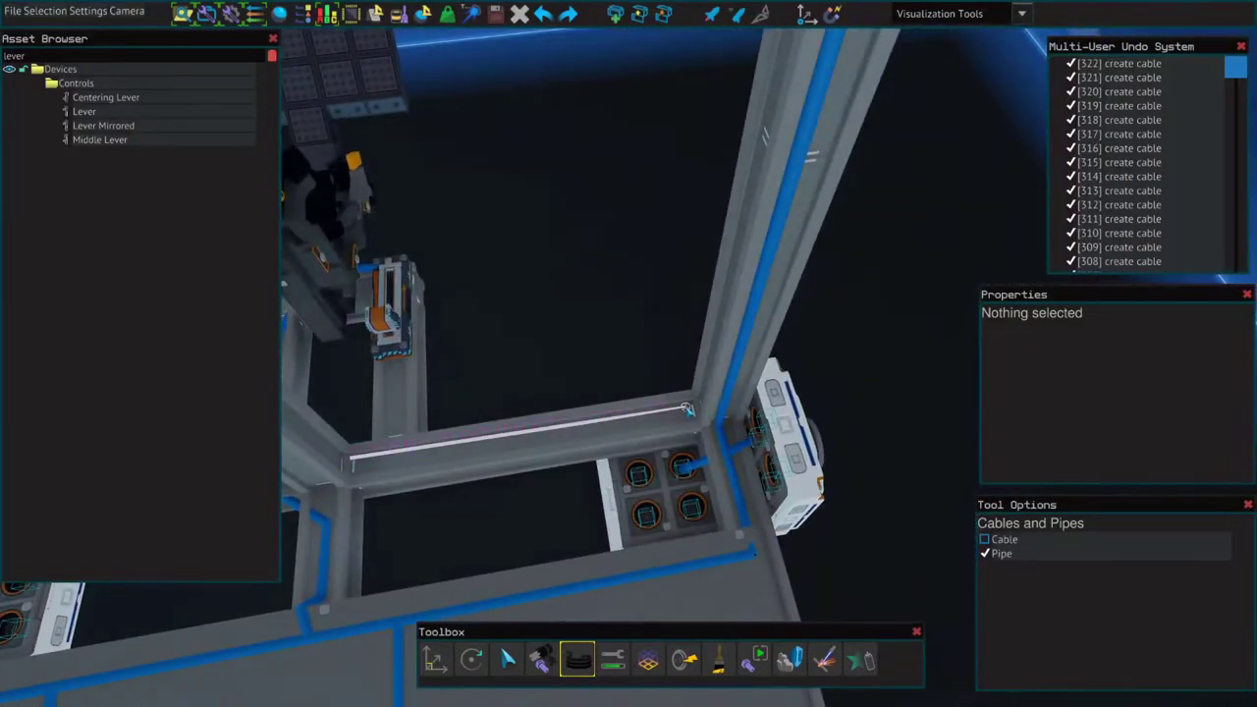
pyautogui.click(688, 409)
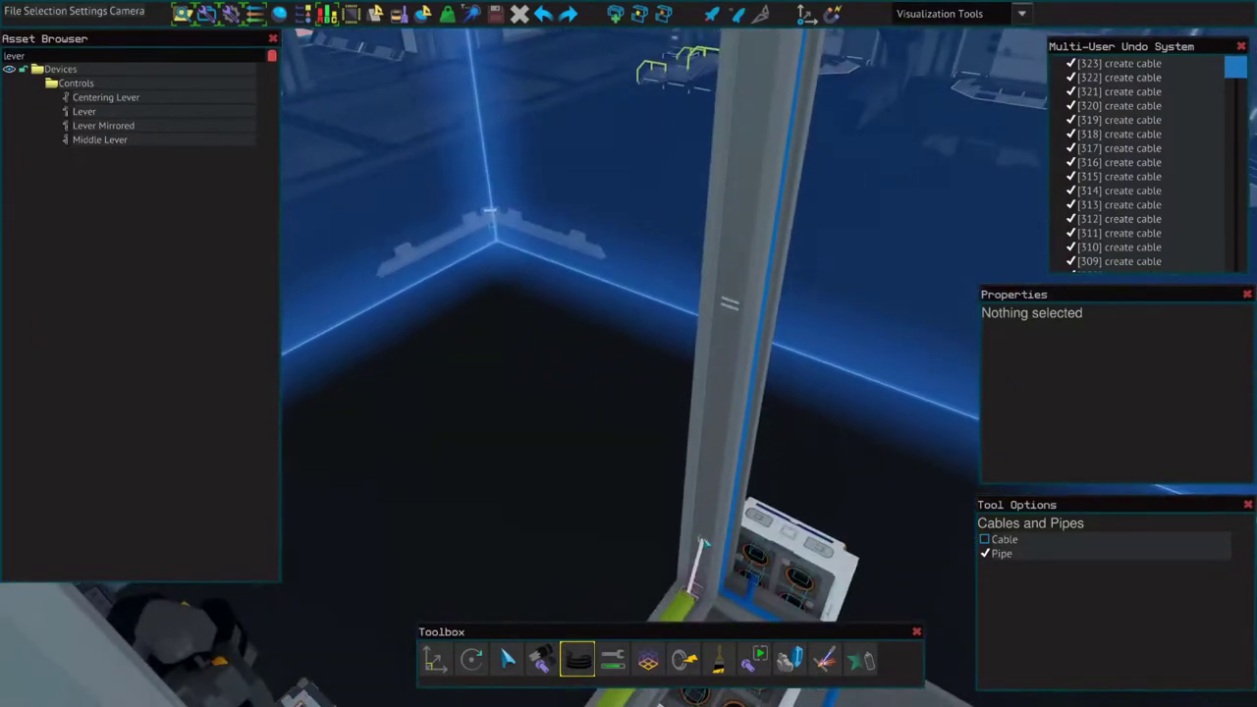
# Step: Continue the pipe up the opposite corner post and connect it to both upper thrusters there
pyautogui.click(696, 558)
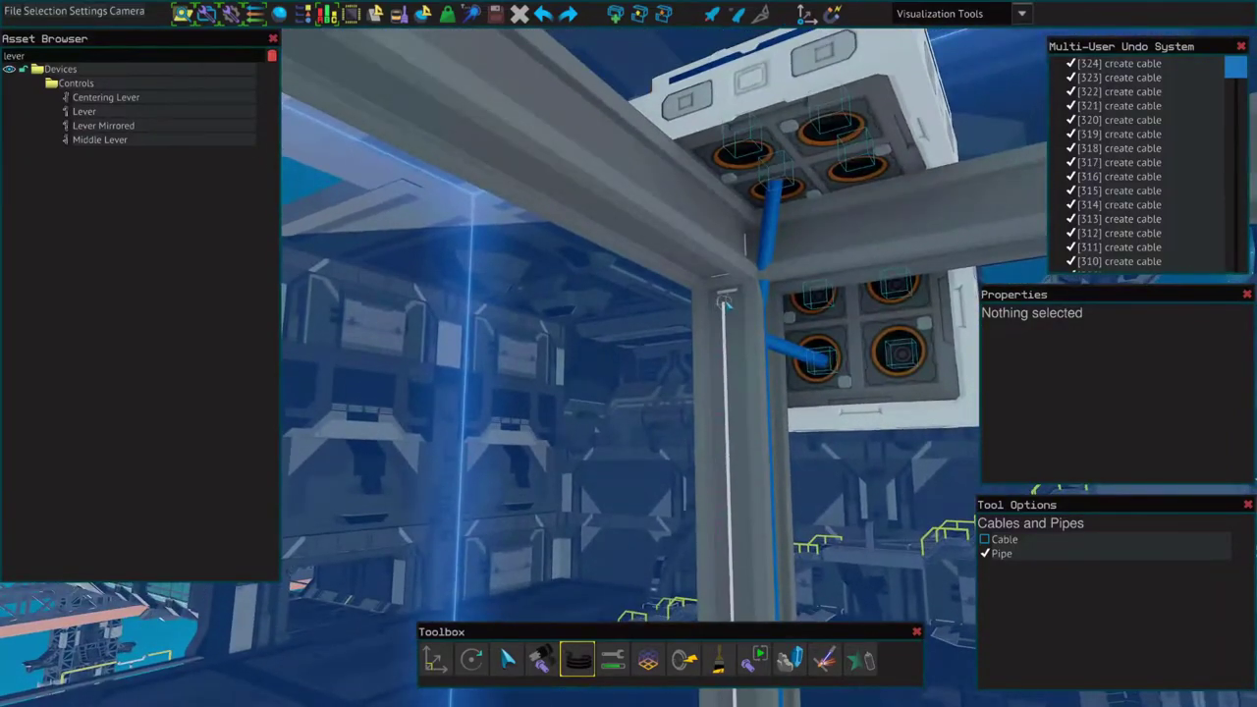
pyautogui.click(731, 304)
pyautogui.click(744, 152)
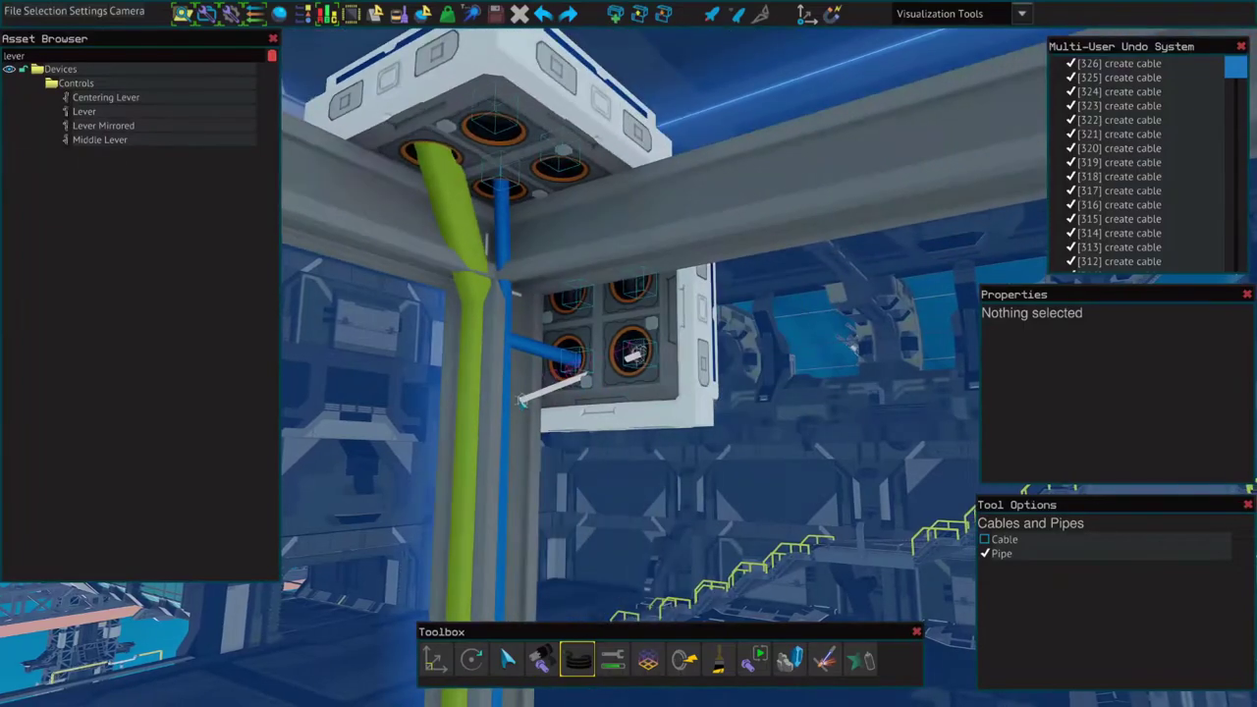
pyautogui.click(522, 390)
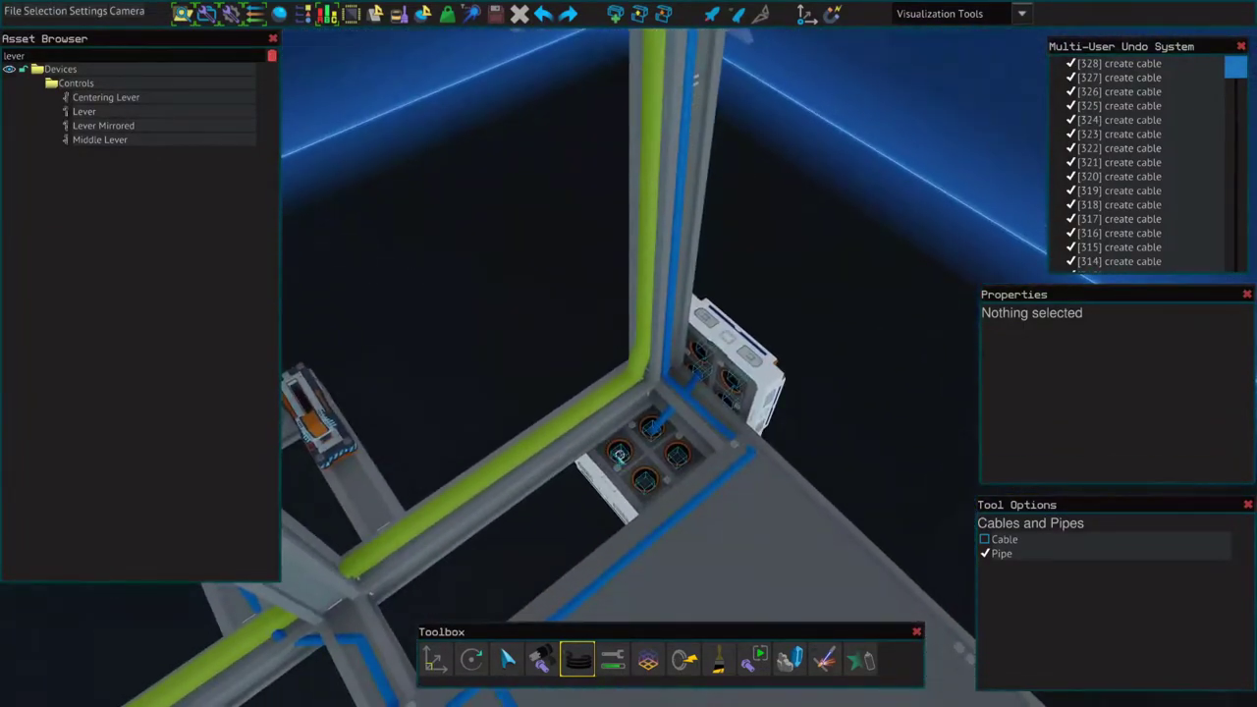
# Step: Branch the lower beam pipe into the two lower thrusters at each end of the beam
pyautogui.click(593, 417)
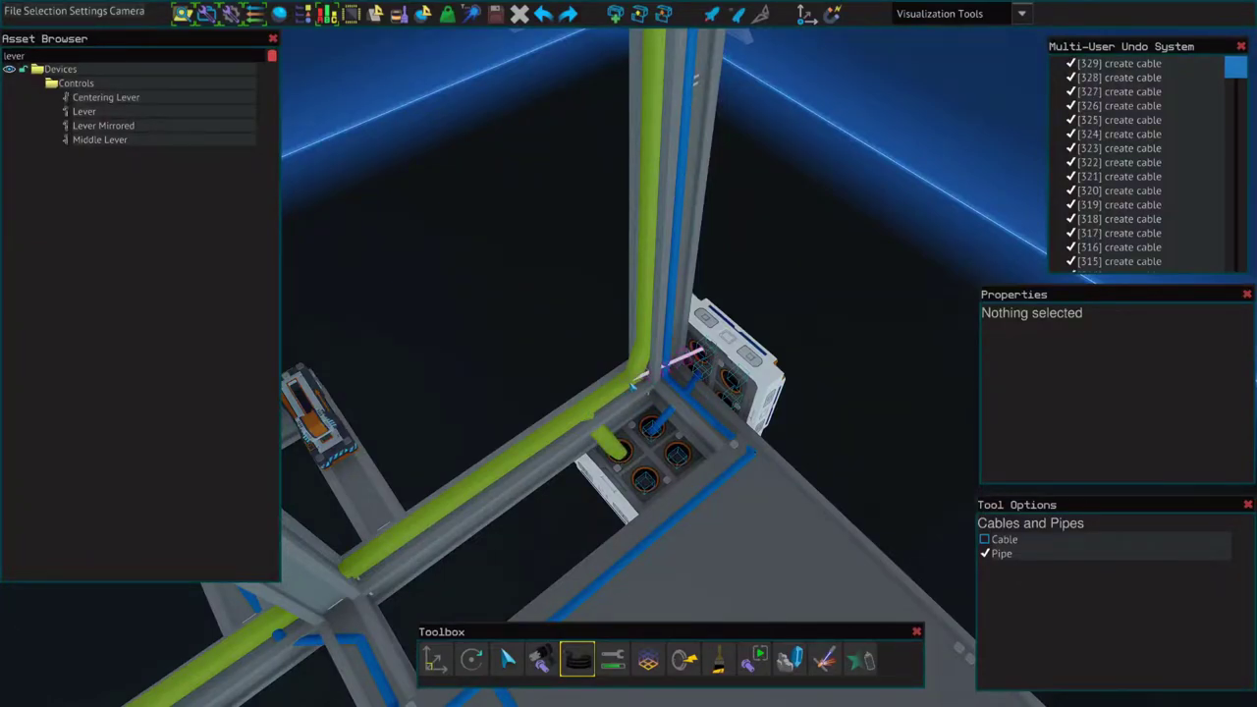
pyautogui.click(696, 355)
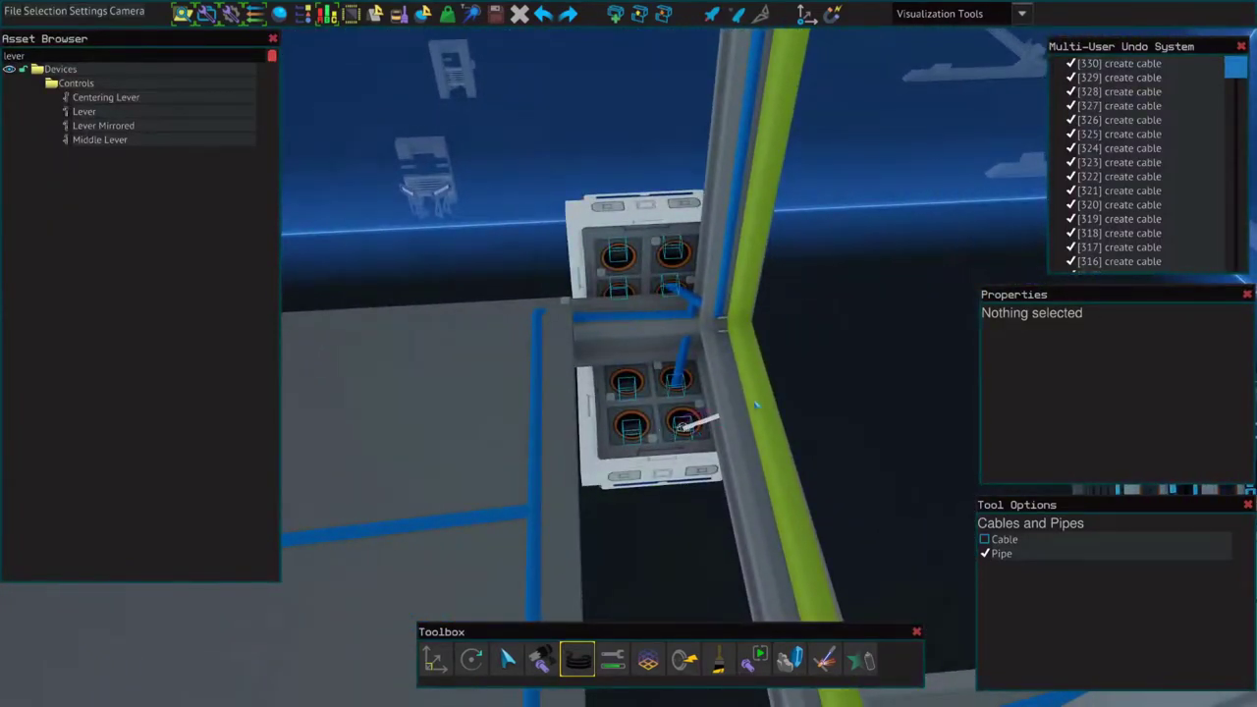
pyautogui.click(757, 404)
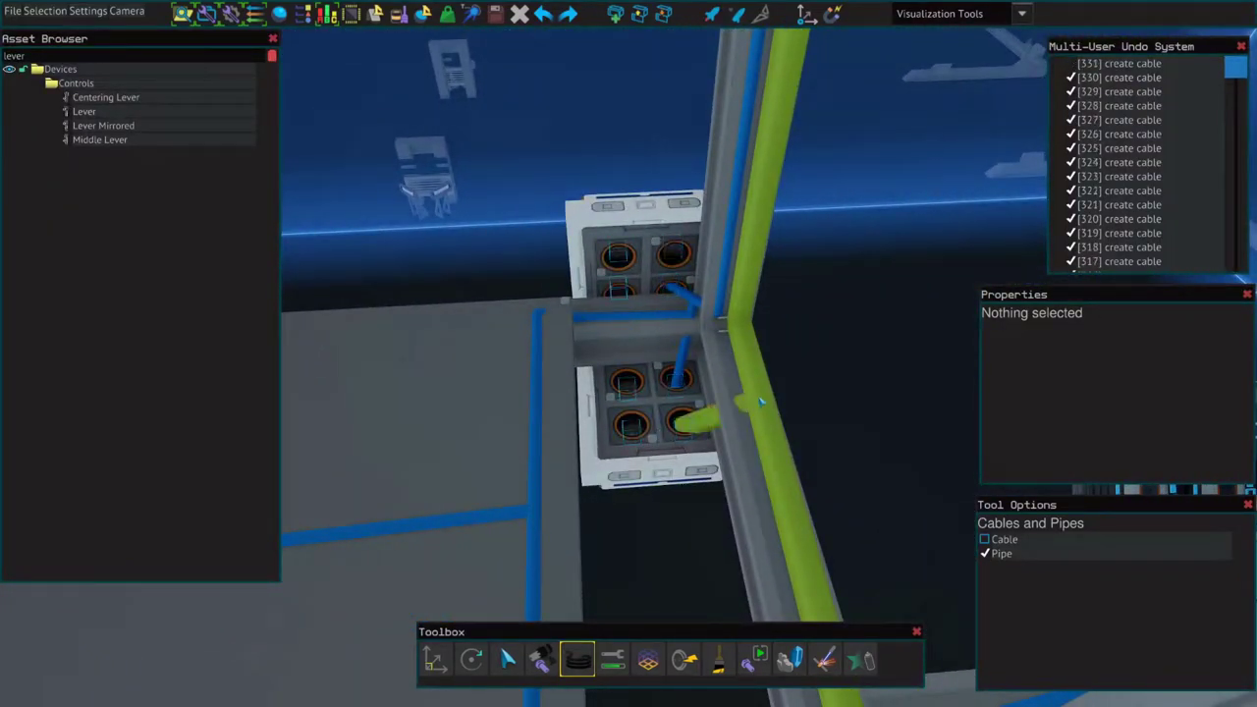
pyautogui.click(751, 266)
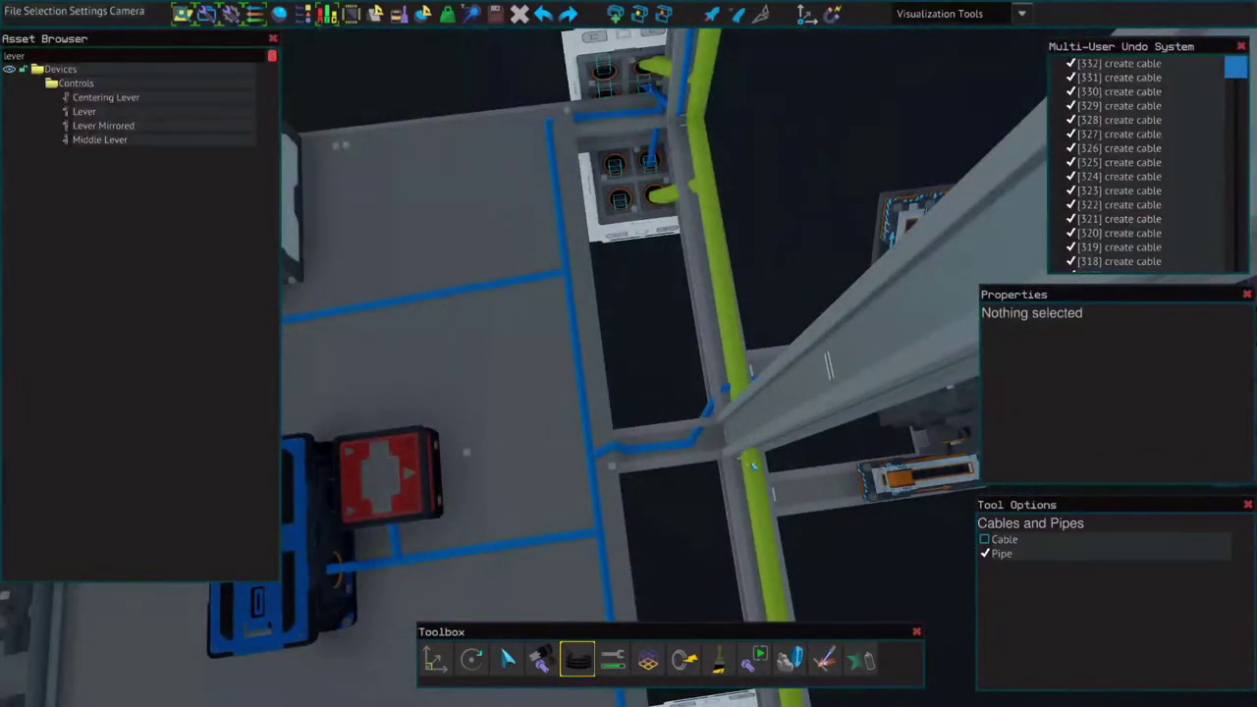
# Step: Branch a pipe off the lower beam across the short crossbeam and along the floor to the propellant tank
pyautogui.click(704, 458)
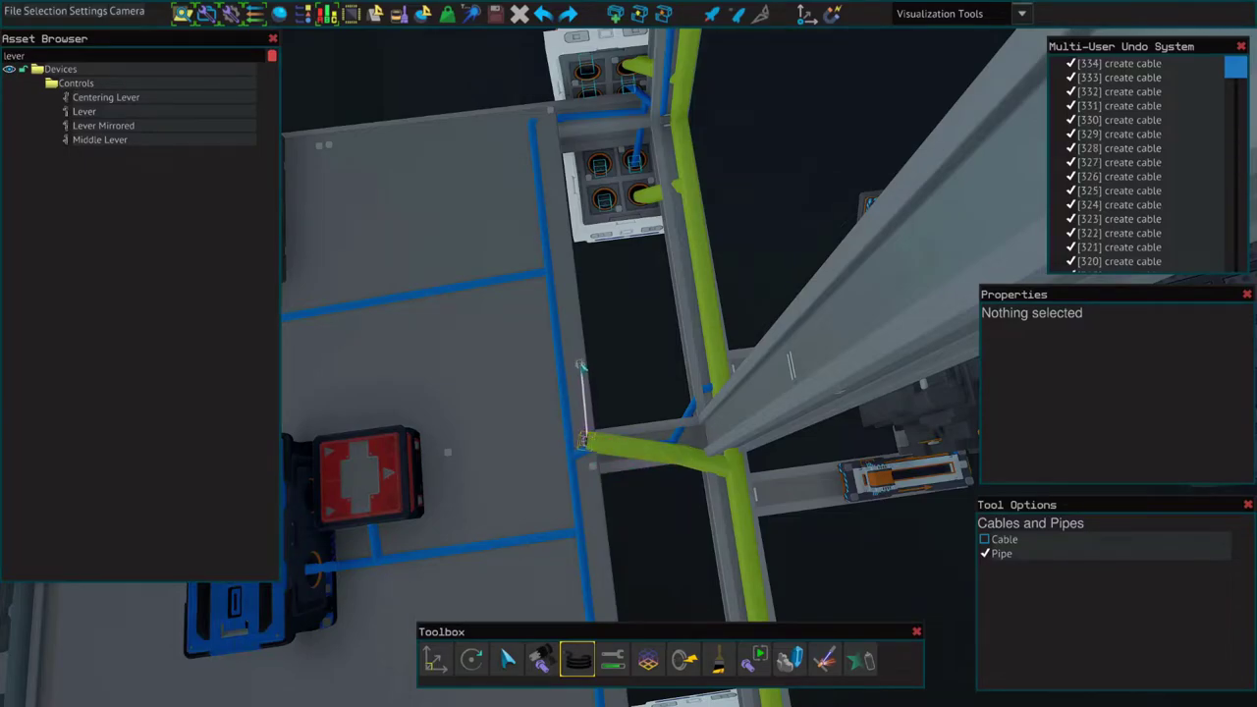
pyautogui.click(574, 318)
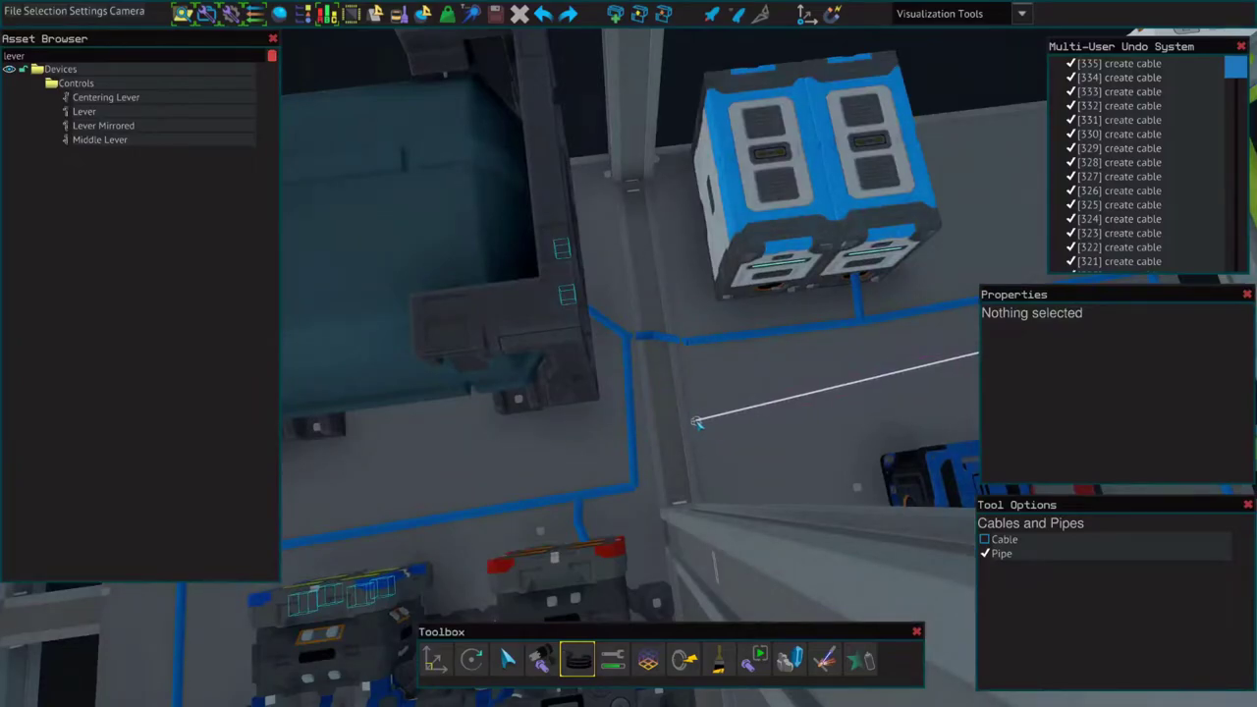
pyautogui.click(694, 421)
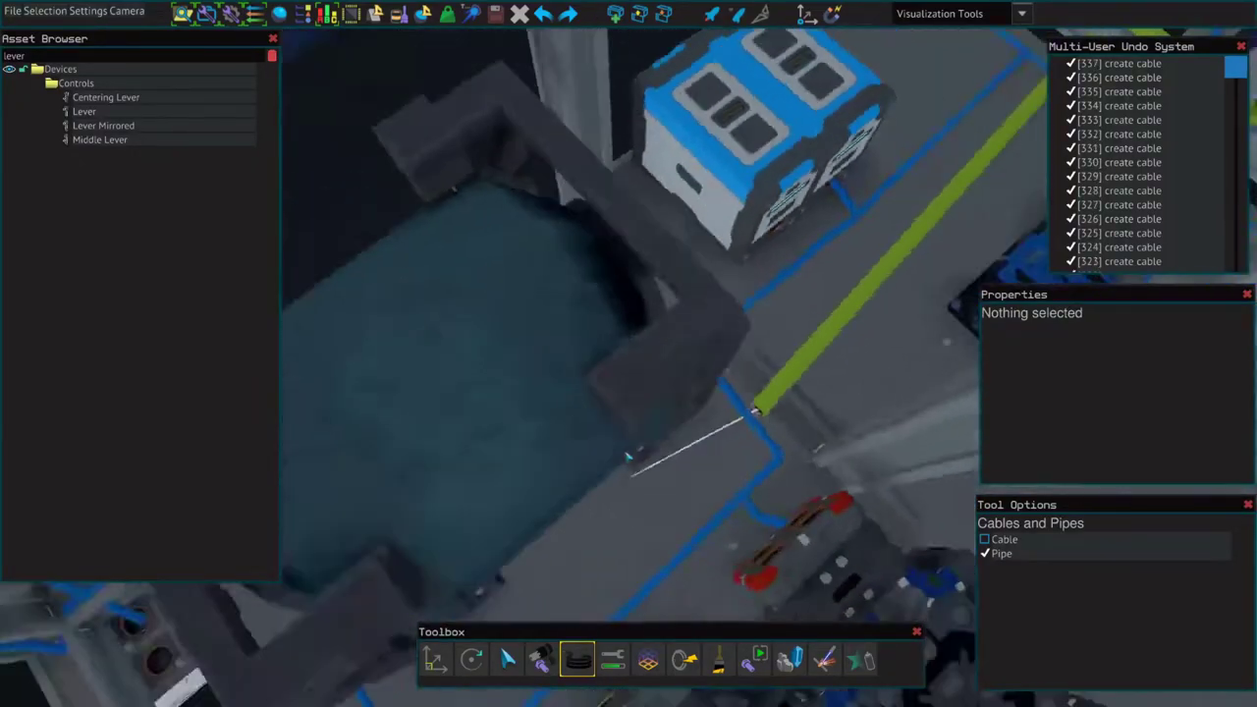
pyautogui.click(628, 454)
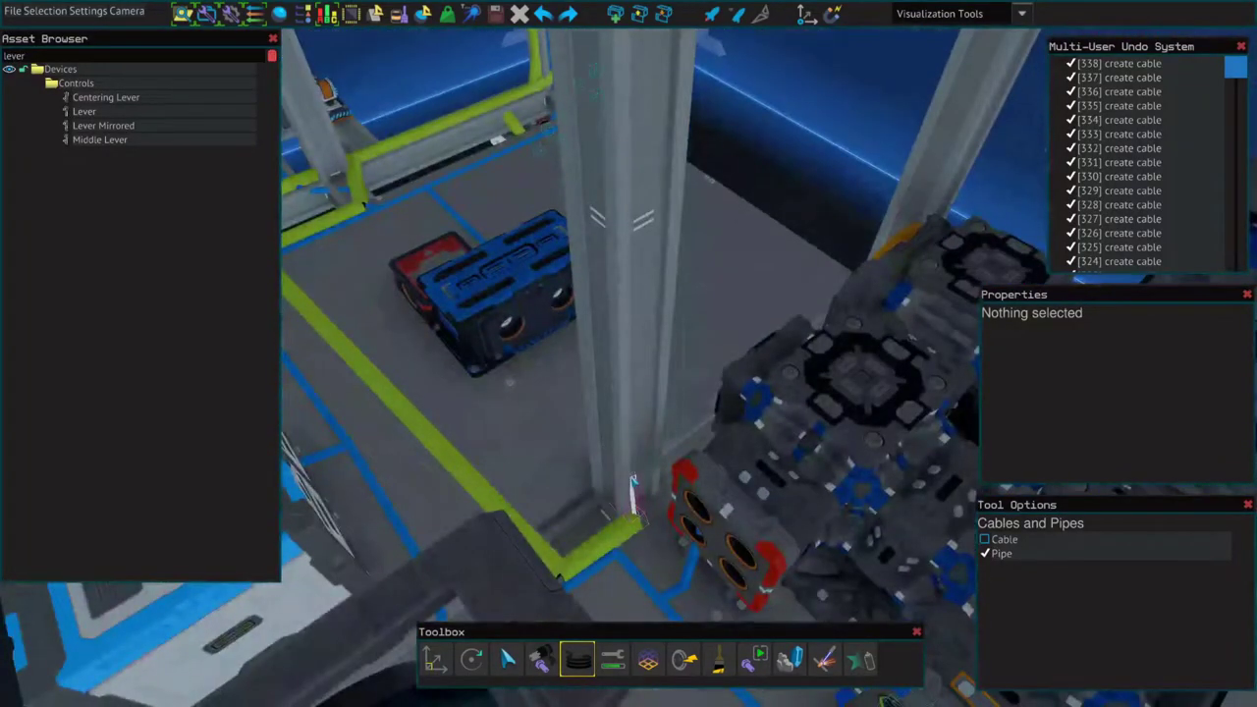
# Step: Run the pipe up the post beside the generators and connect it to the upper thruster next to it
pyautogui.click(634, 481)
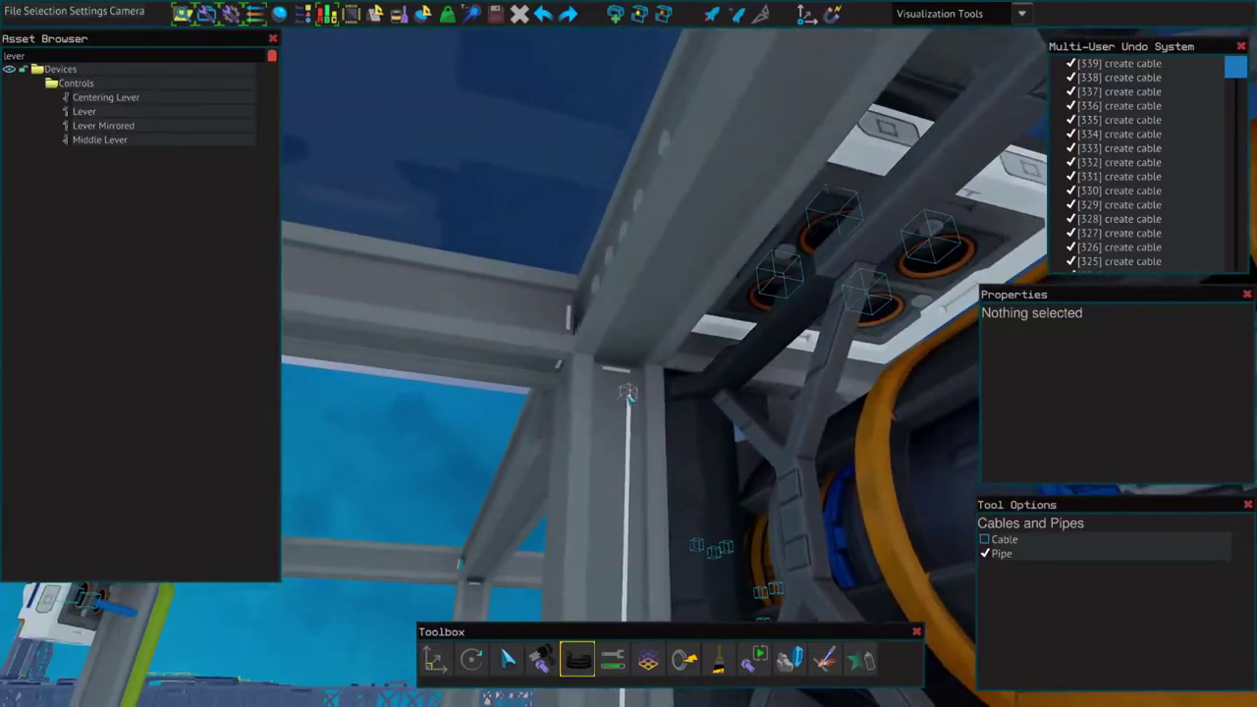
pyautogui.click(607, 306)
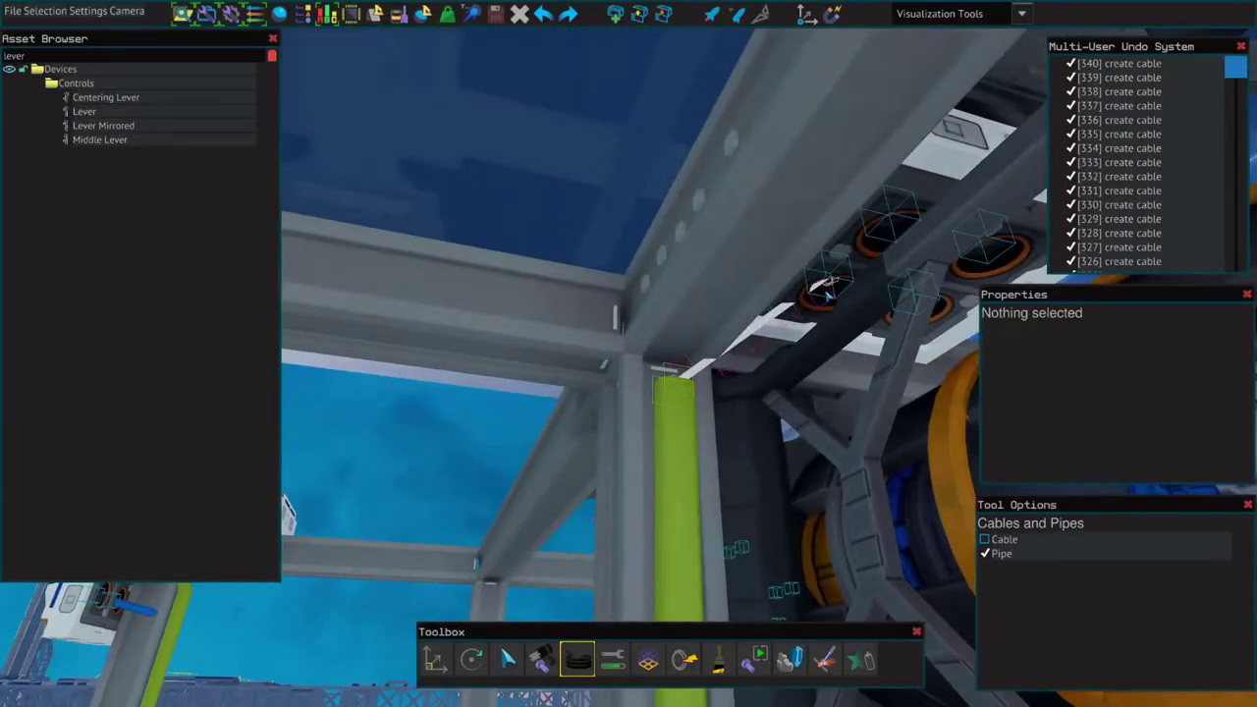
pyautogui.click(827, 288)
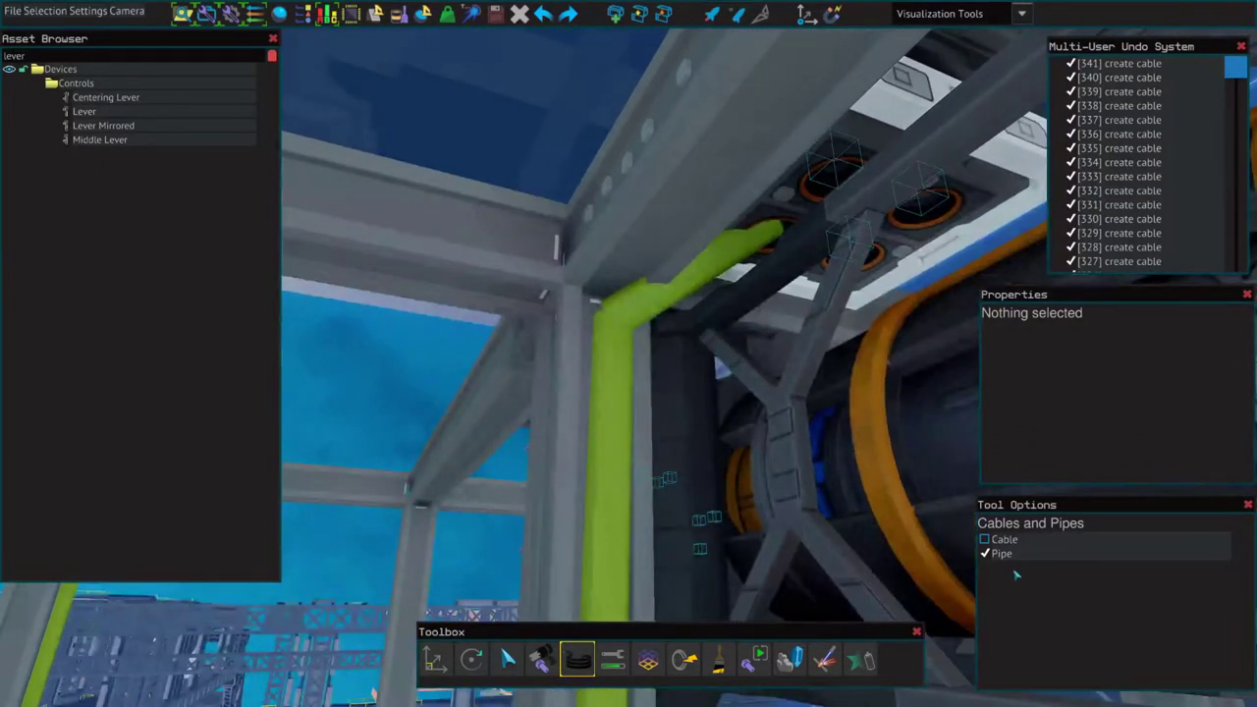
# Step: Switch to cables and wire the same upper thruster down the post to the floor cable beside the generators
pyautogui.click(1002, 539)
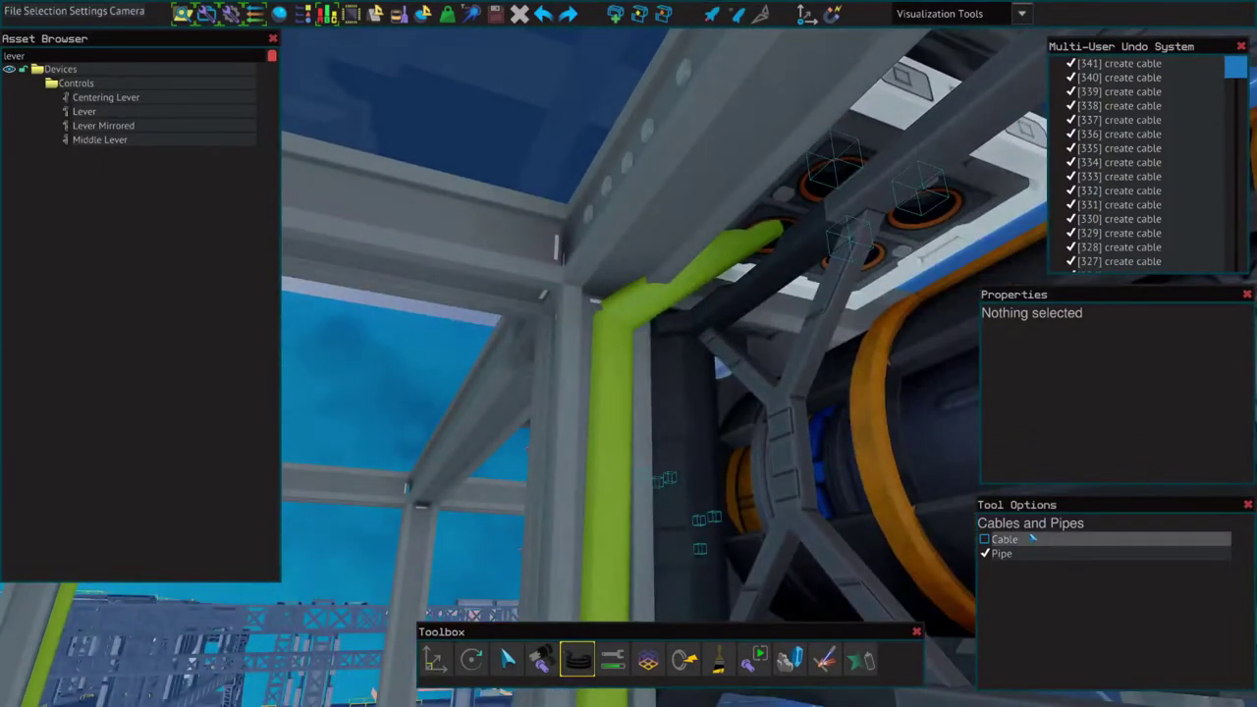
pyautogui.click(696, 222)
pyautogui.click(640, 343)
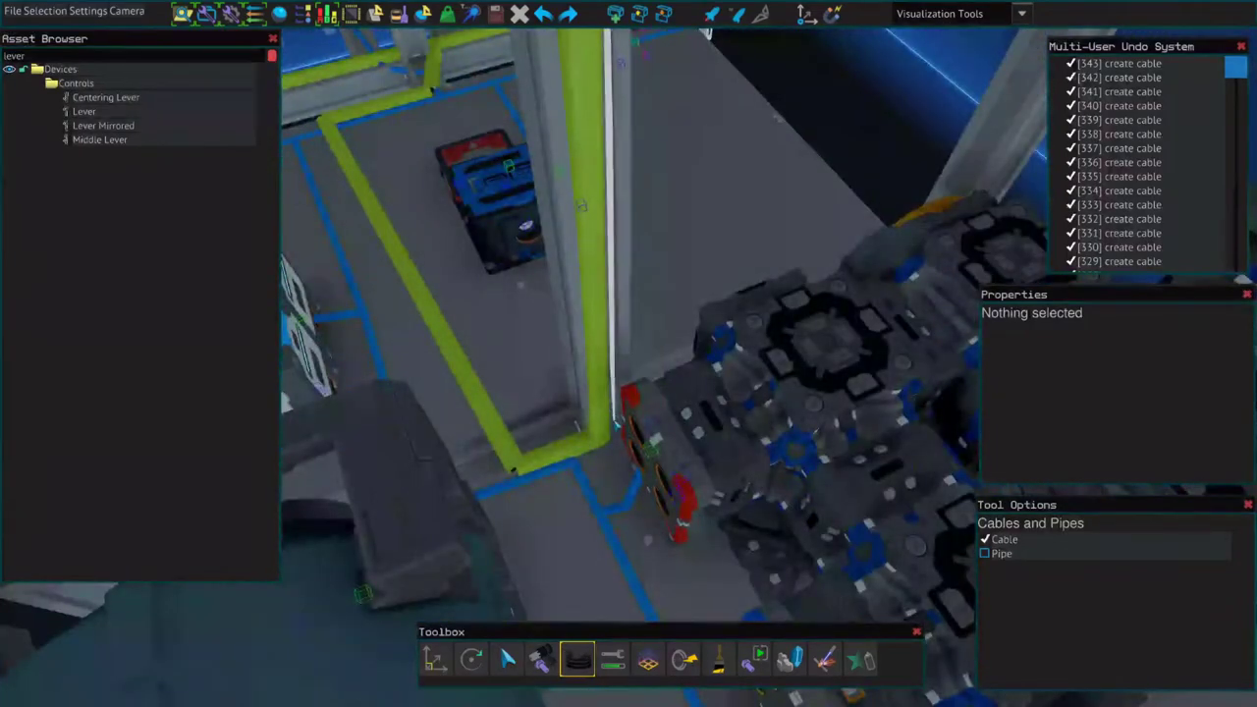
pyautogui.click(616, 425)
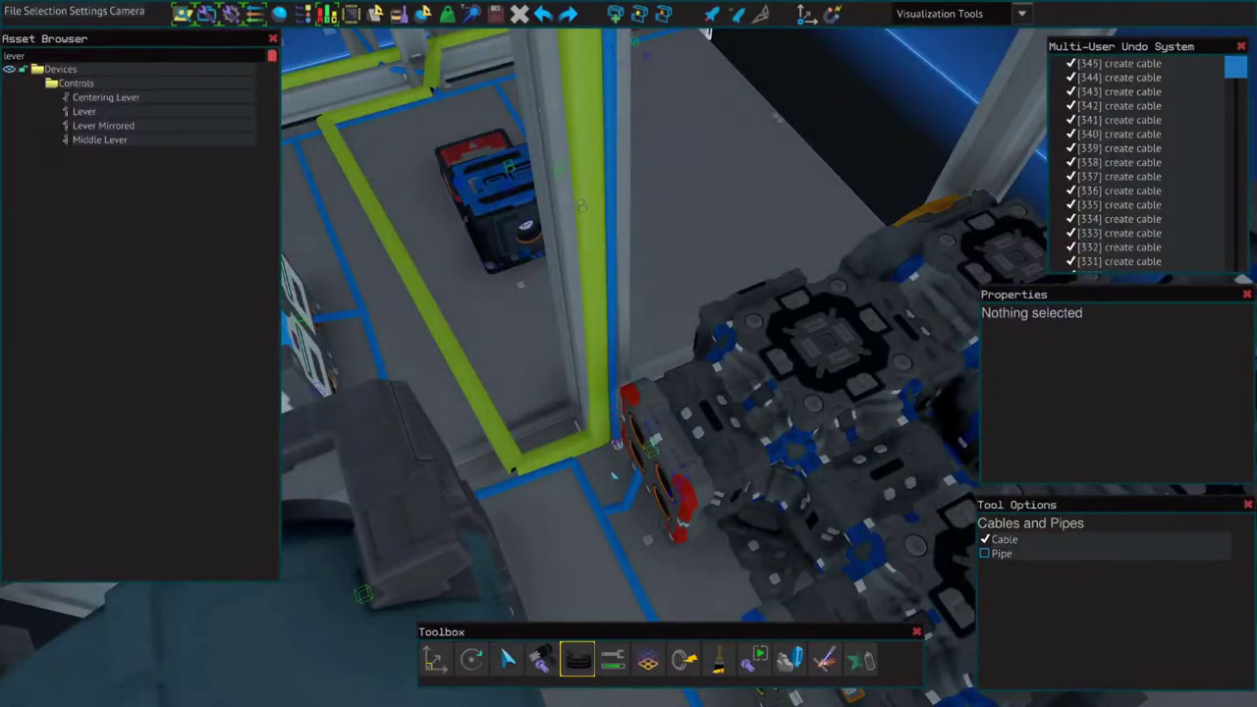
pyautogui.click(602, 512)
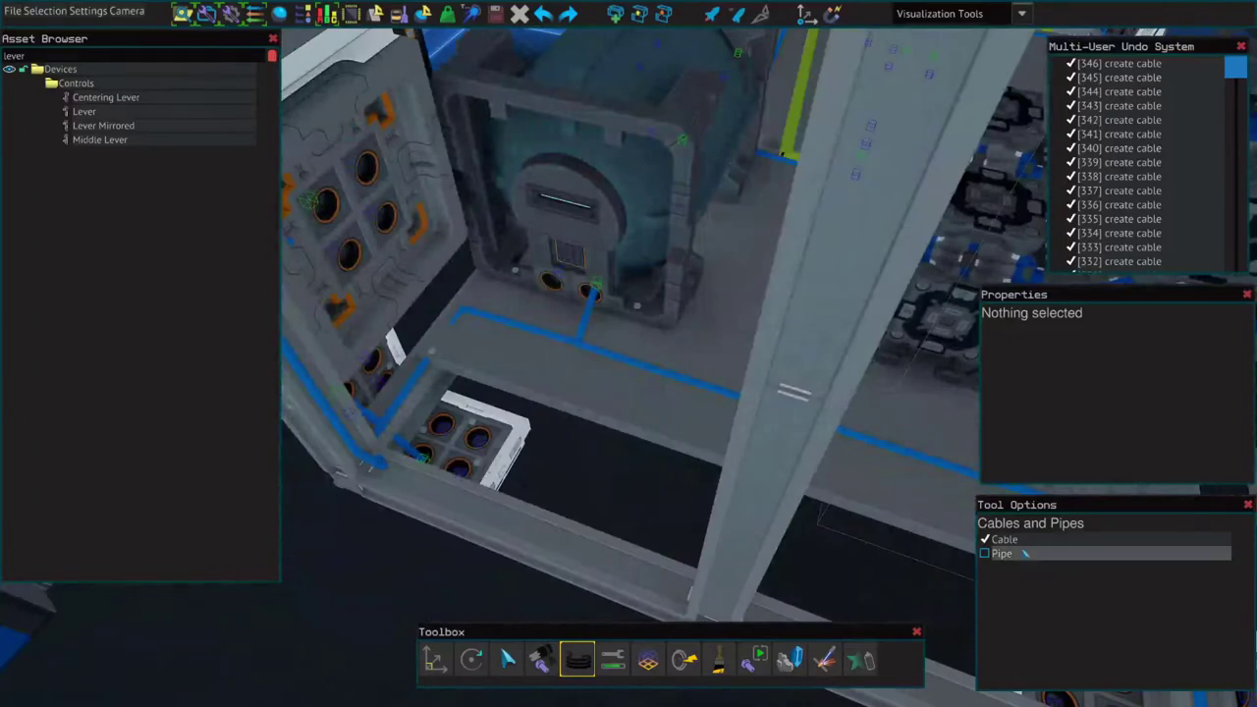
# Step: Switch back to pipes and route one from the floor pipe around the tank into the tank's free front socket
pyautogui.click(984, 553)
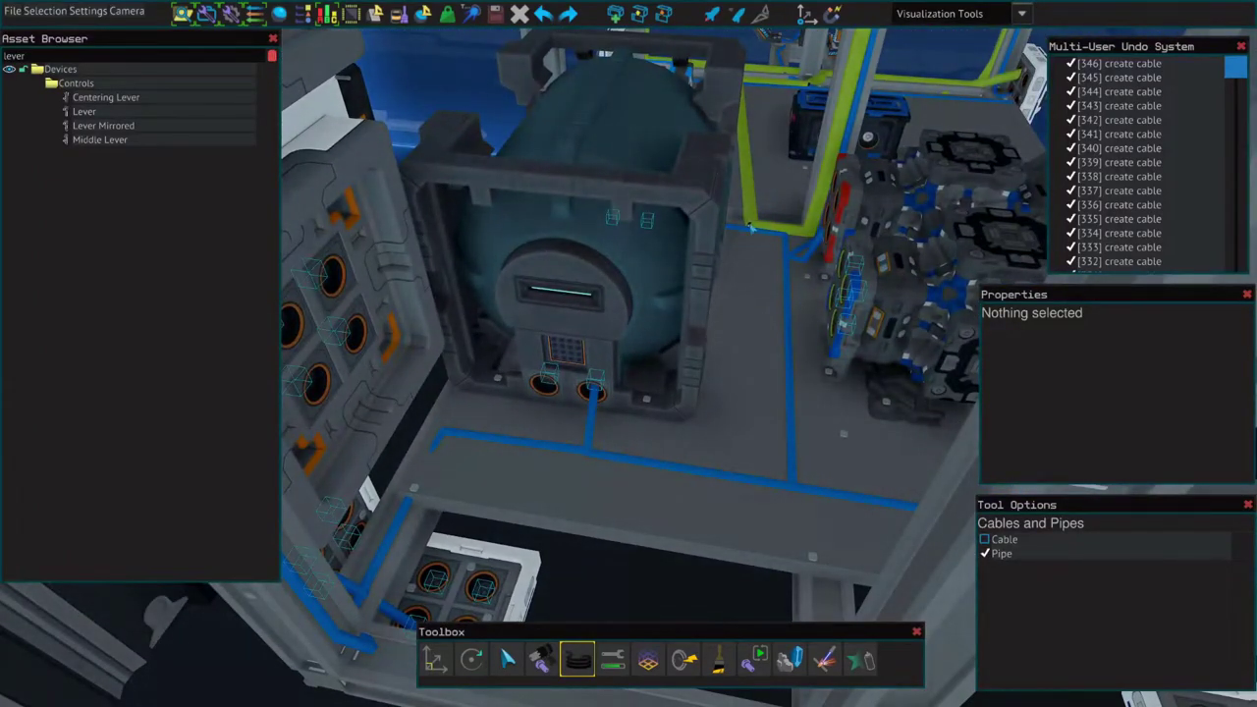
pyautogui.moveTo(750, 226); pyautogui.dragTo(724, 521)
pyautogui.click(724, 520)
pyautogui.click(505, 483)
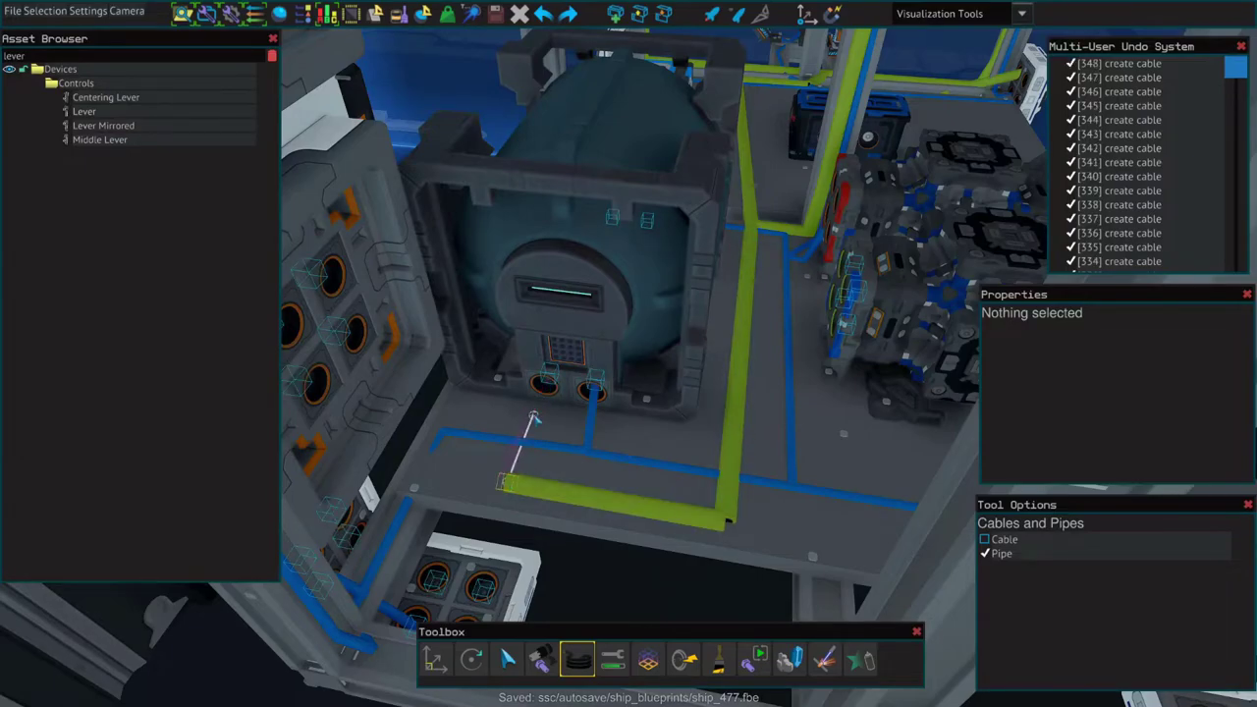
pyautogui.click(532, 419)
pyautogui.click(543, 388)
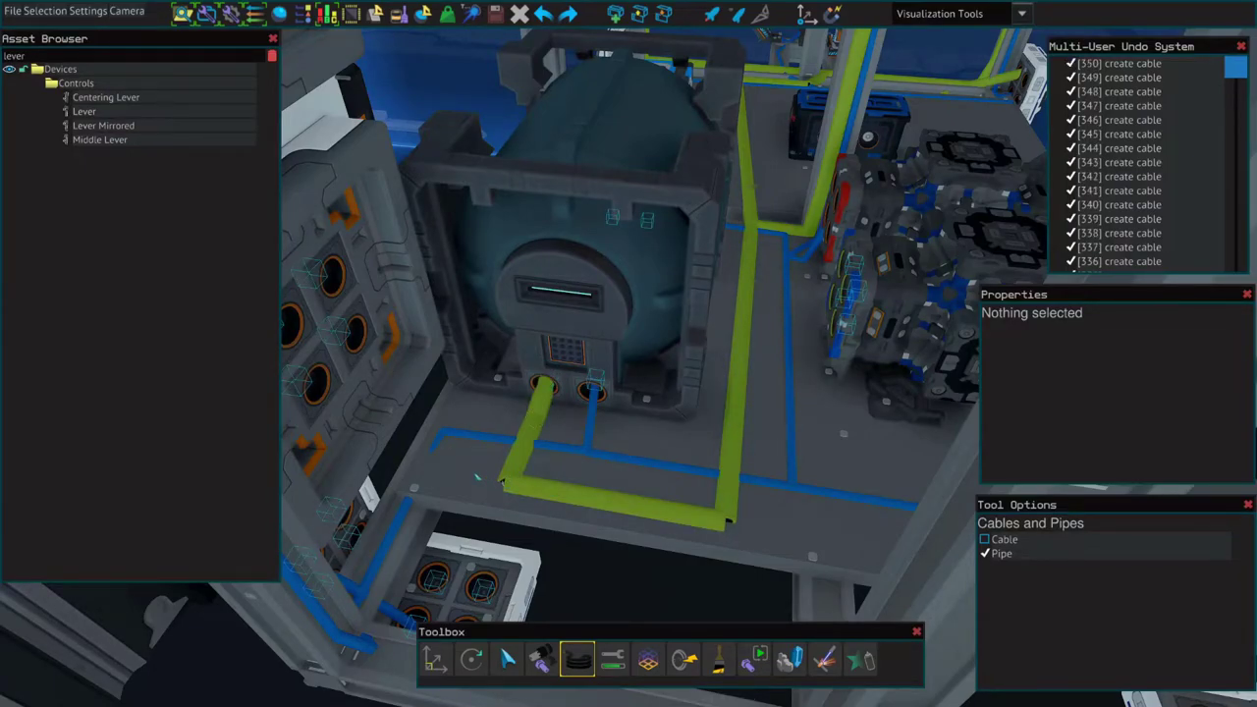
# Step: Branch a pipe from the tank line to the adjacent floor corner and connect both lower thrusters there
pyautogui.press('a')
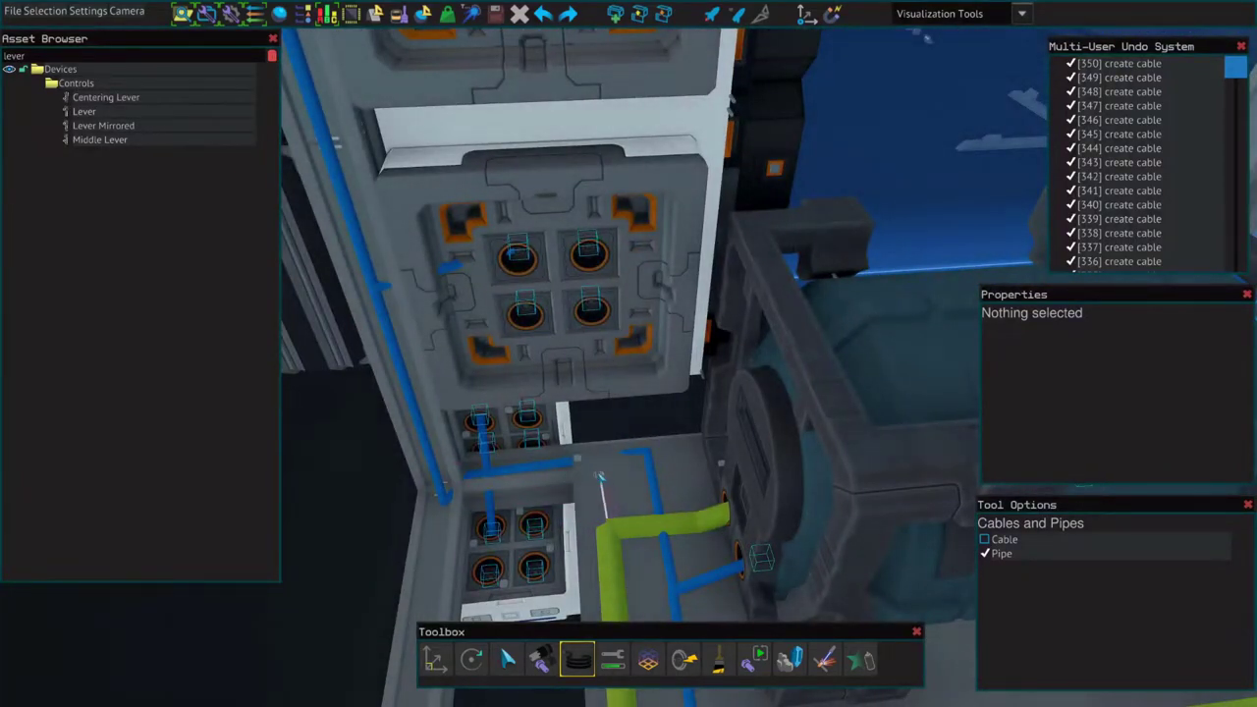
pyautogui.click(586, 473)
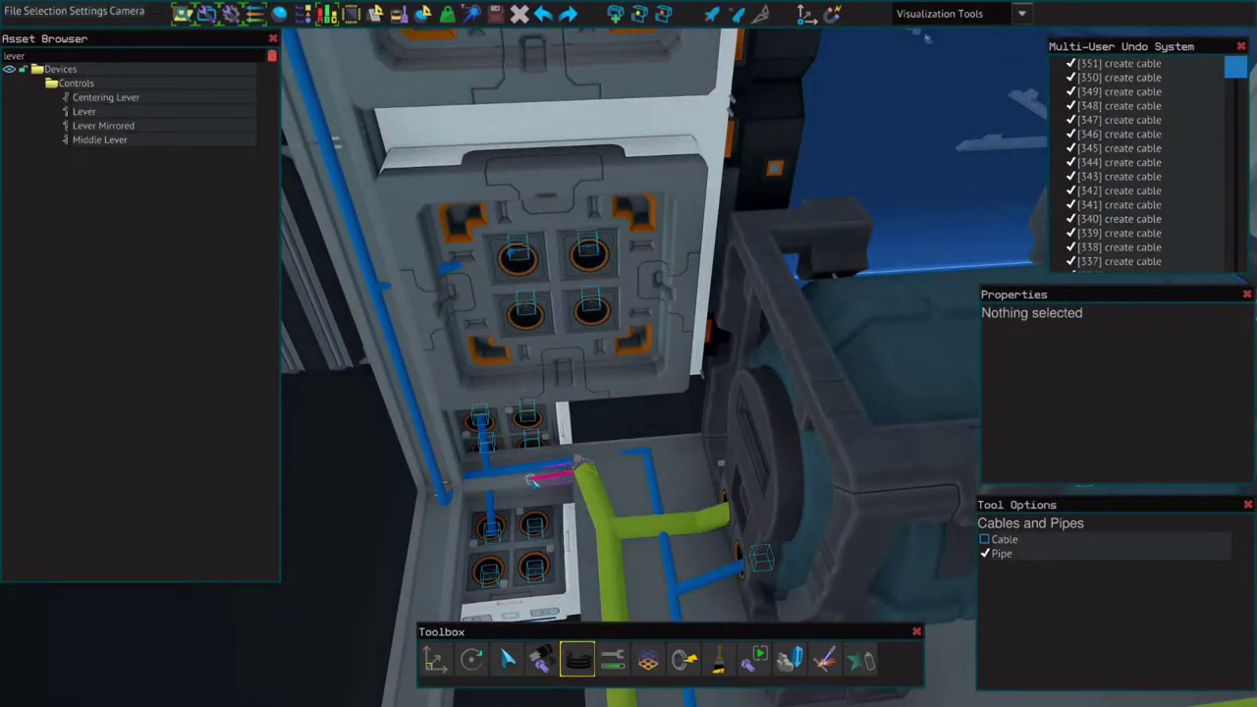
pyautogui.click(534, 480)
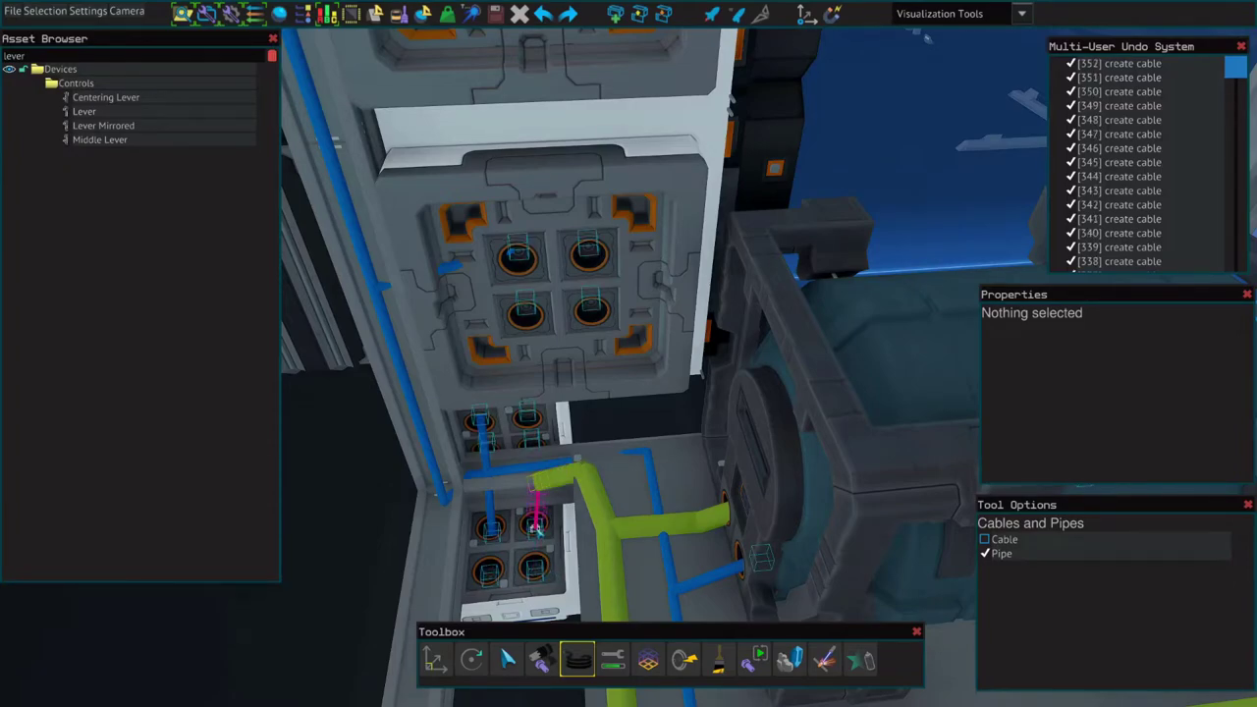
pyautogui.click(535, 525)
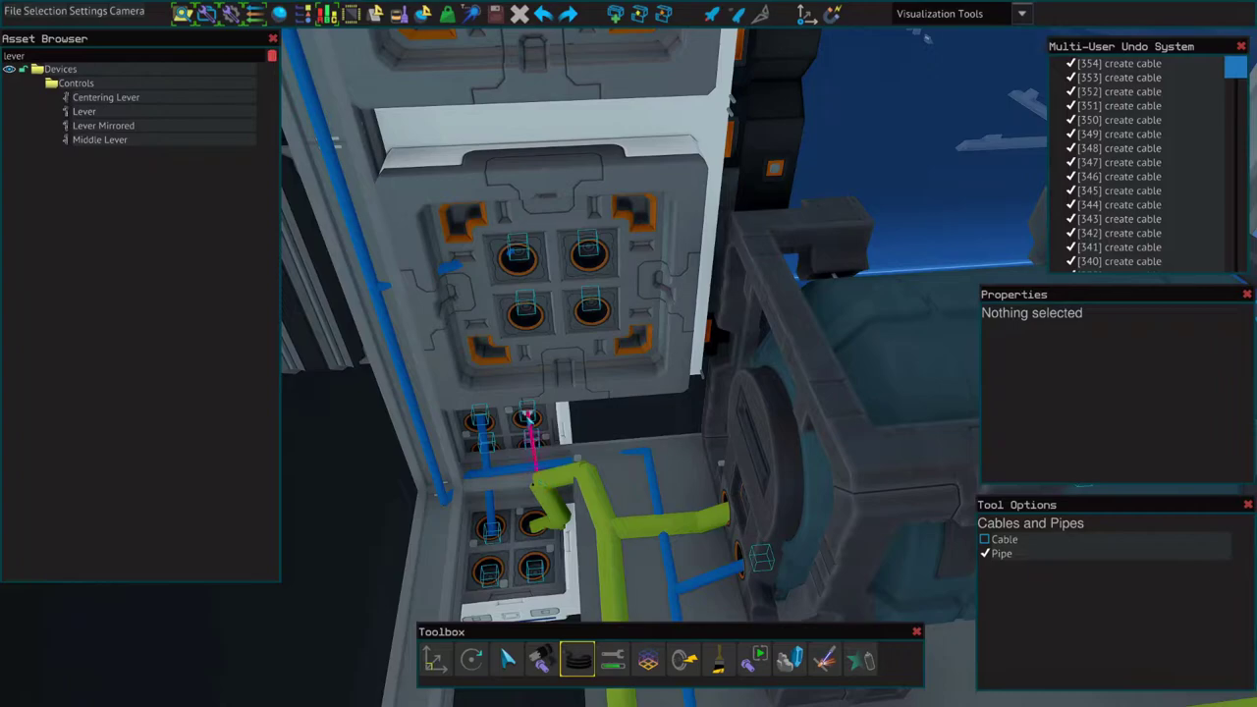
pyautogui.click(531, 444)
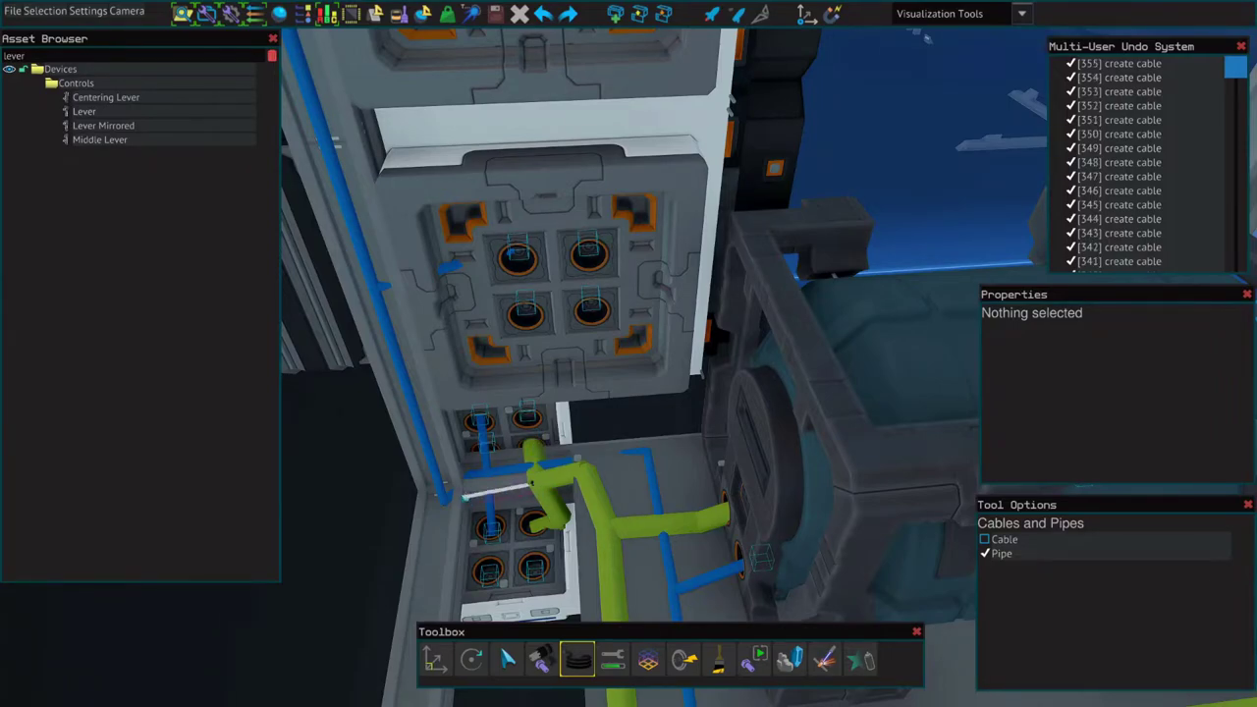
# Step: Extend the pipe to the corner post, run it up the post, and connect it to the two upper thrusters
pyautogui.press('a')
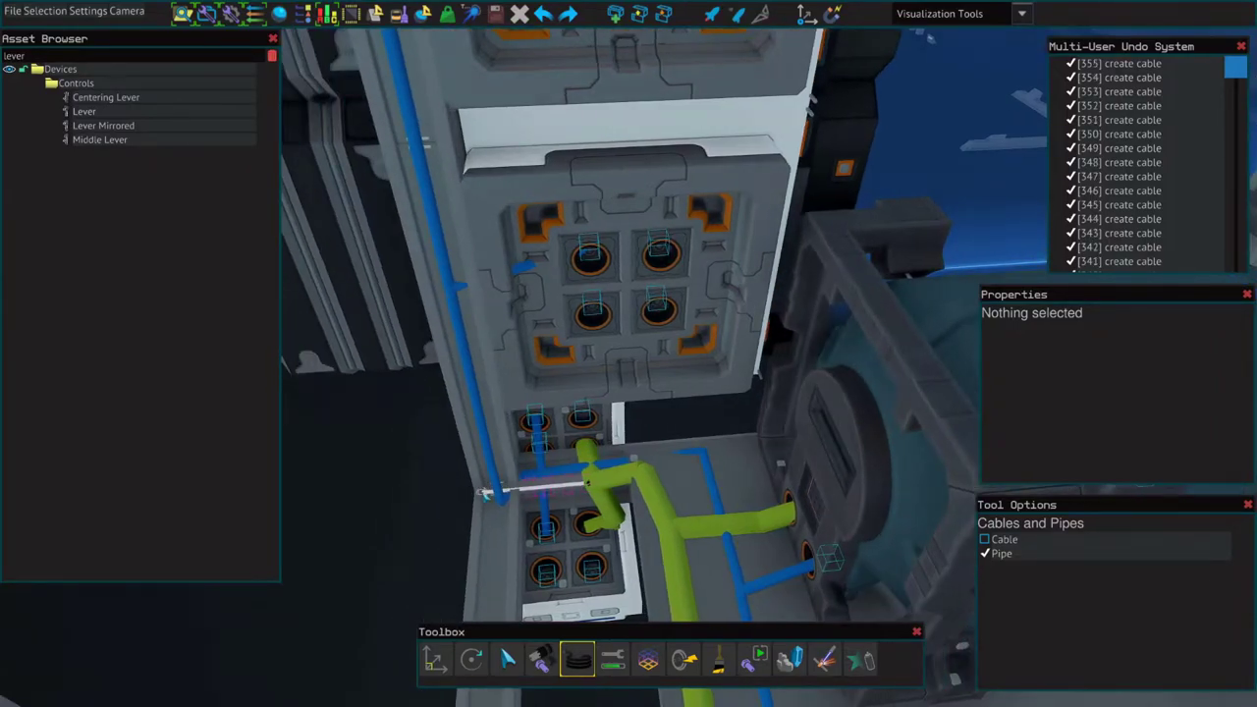
pyautogui.click(484, 493)
pyautogui.press('w')
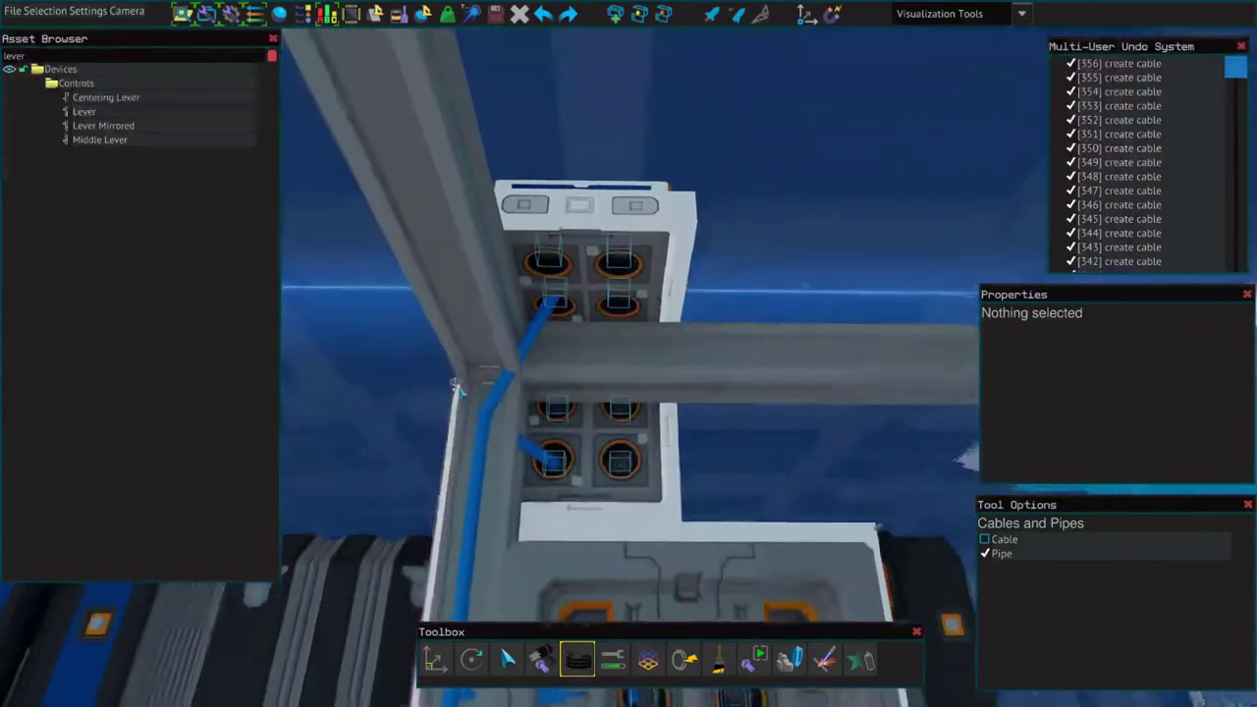
pyautogui.click(469, 371)
pyautogui.click(545, 254)
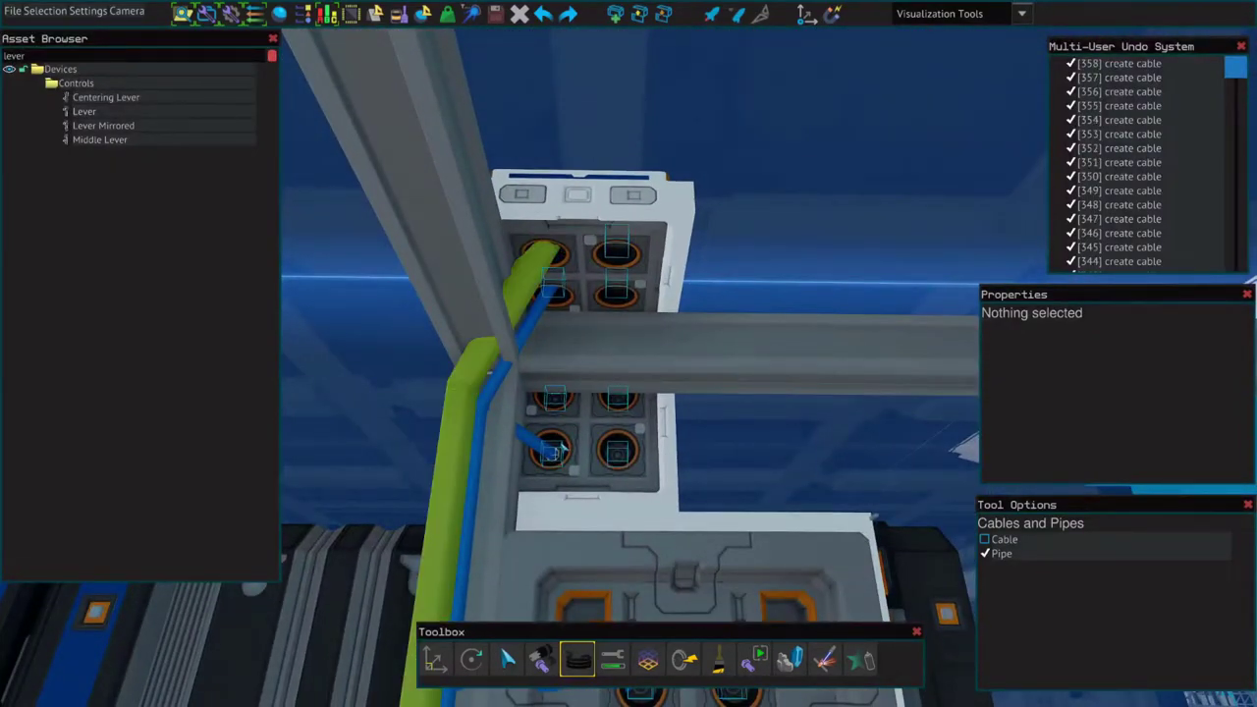
pyautogui.click(552, 450)
# Step: Connect the corner post's pipe to the two large stacked thrusters beside it
pyautogui.press('s')
pyautogui.click(444, 397)
pyautogui.press('s')
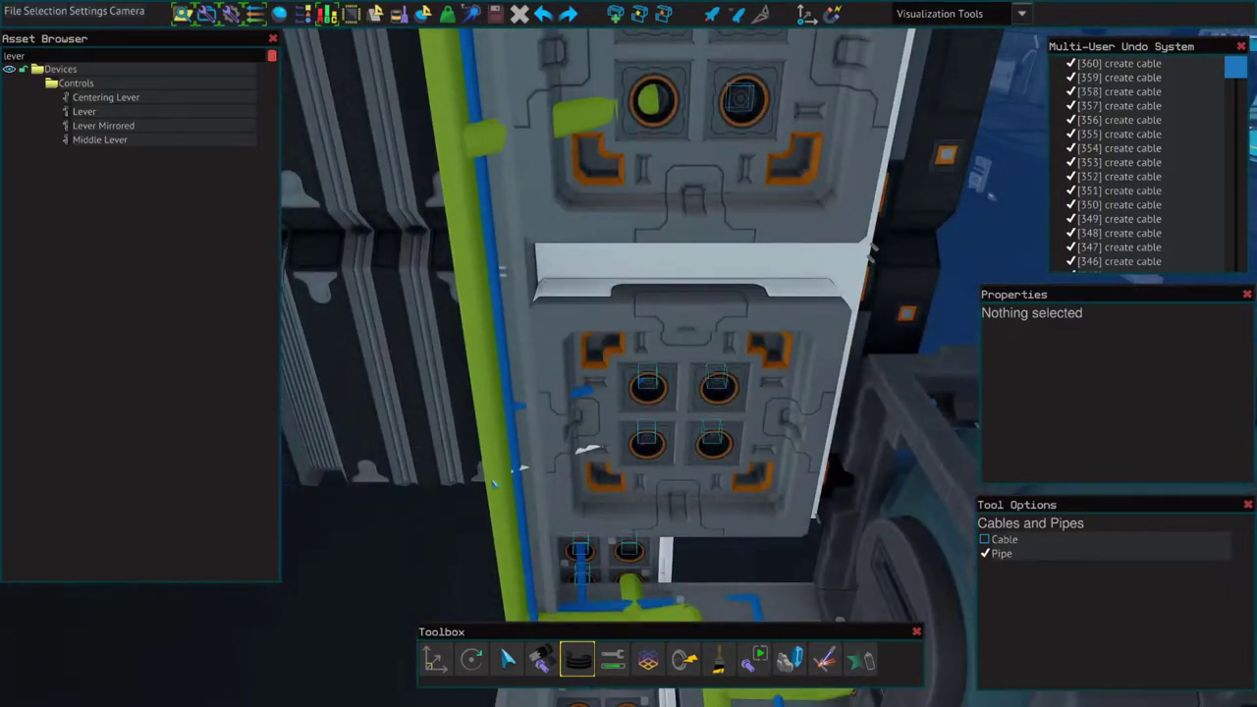
pyautogui.click(588, 450)
pyautogui.press('s')
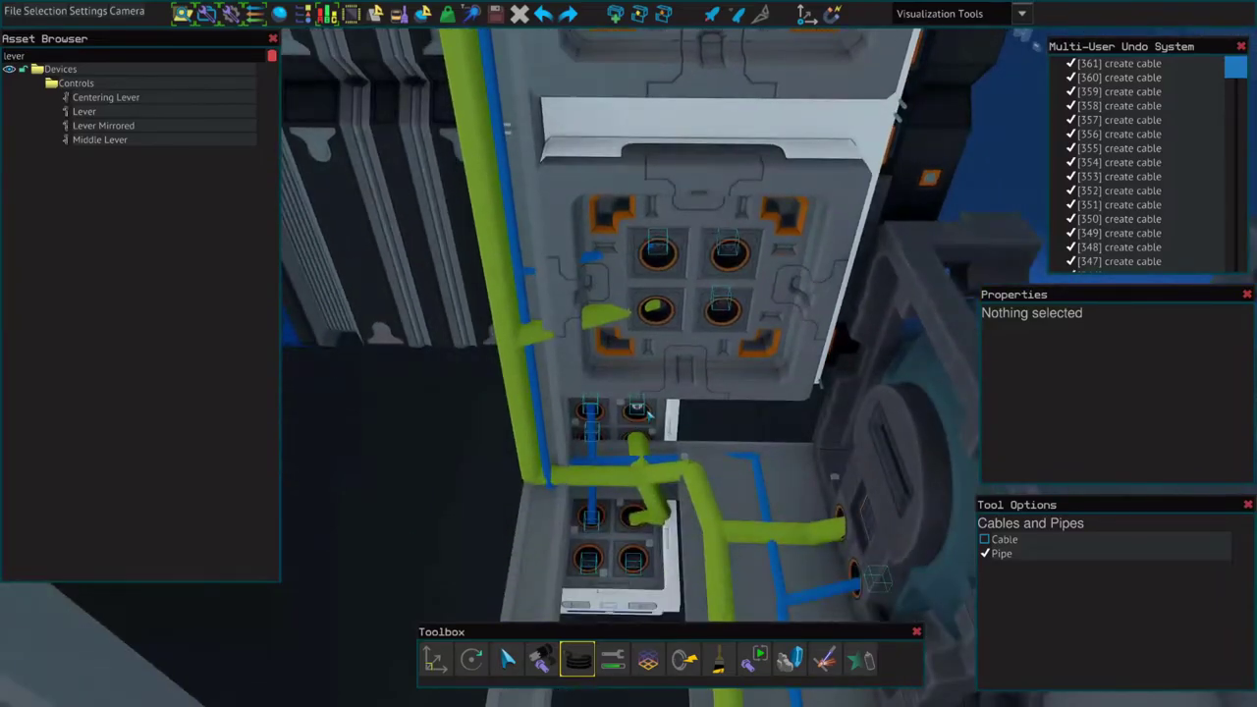
# Step: Run a pipe along the floor edge to the opposite corner and connect it to the two lower thrusters there
pyautogui.press('s')
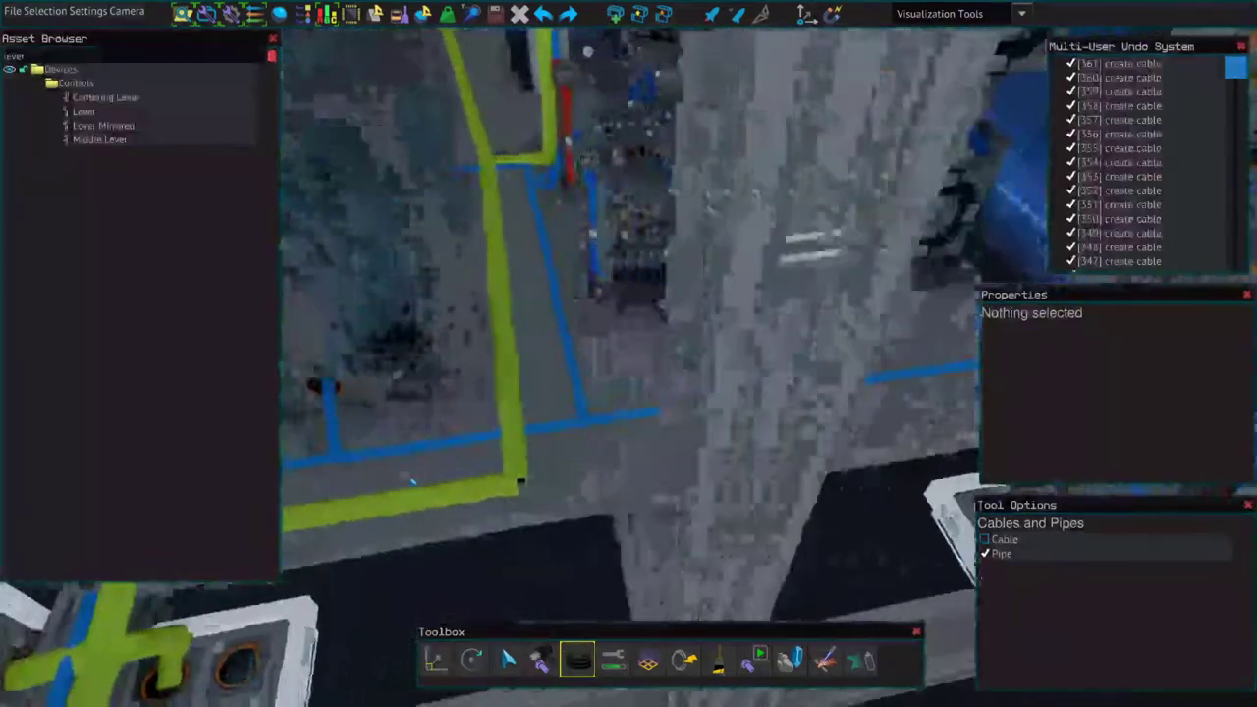
pyautogui.press('w')
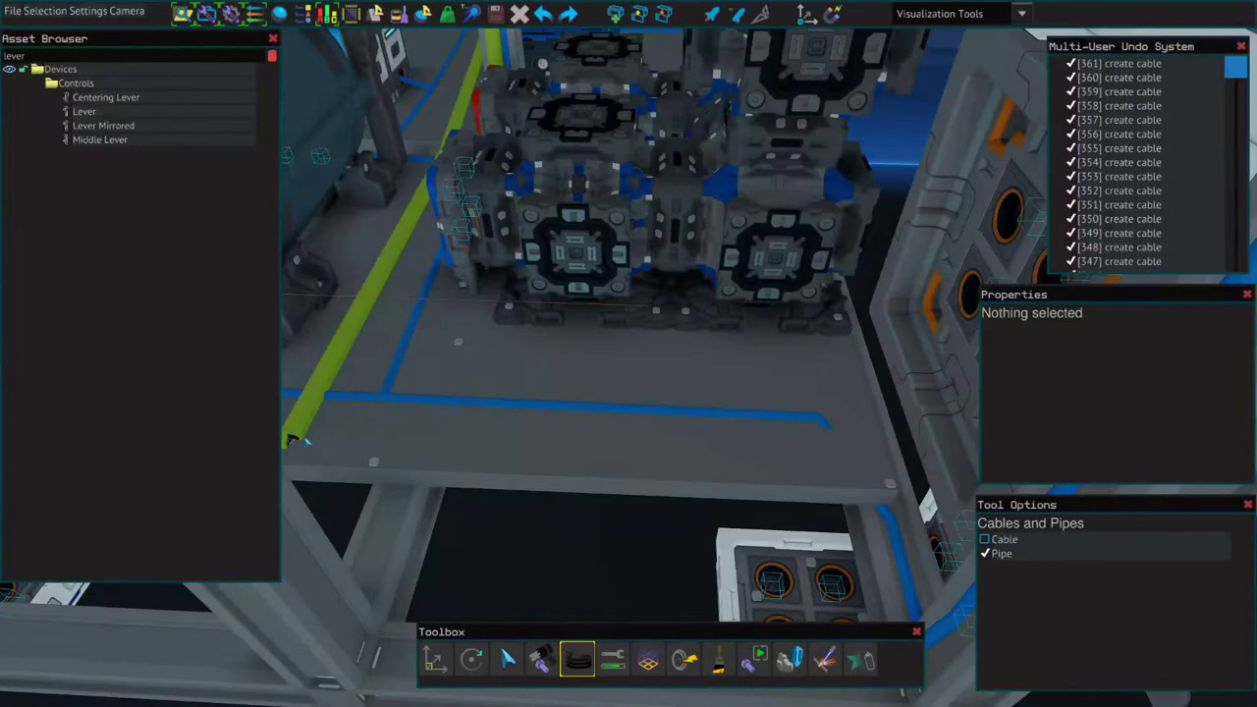
pyautogui.moveTo(292, 439); pyautogui.dragTo(864, 476)
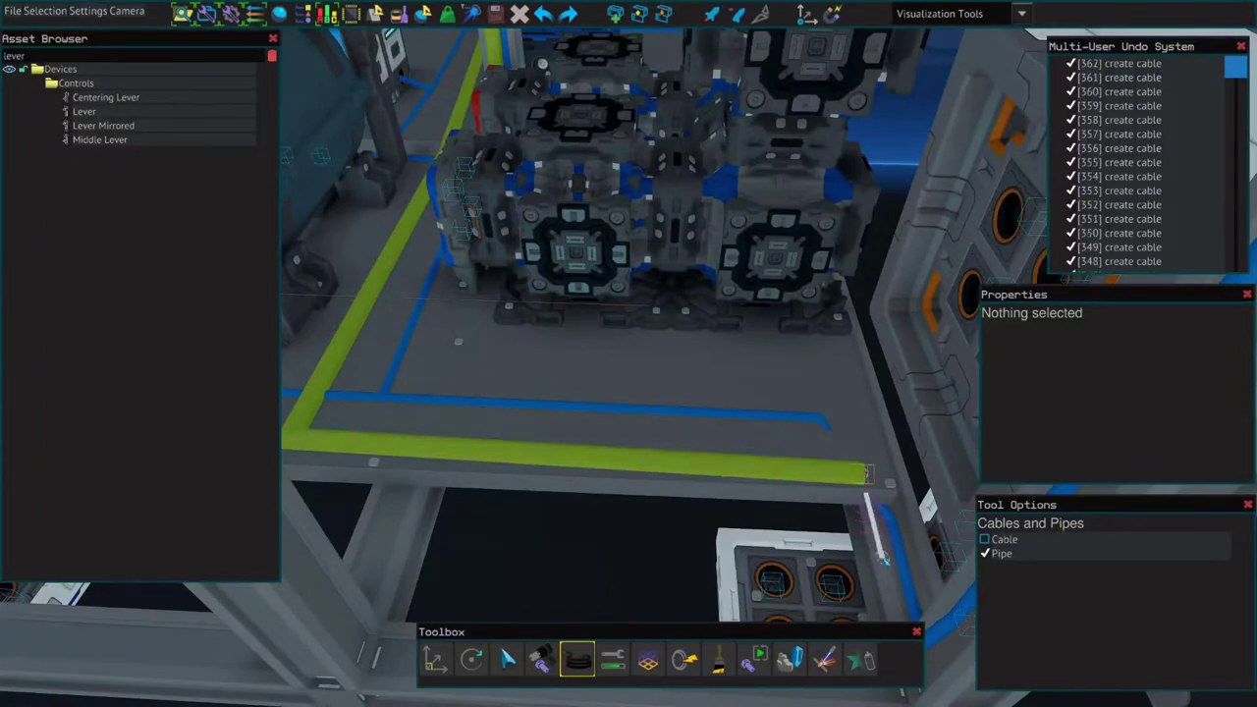
pyautogui.moveTo(883, 556); pyautogui.dragTo(885, 565)
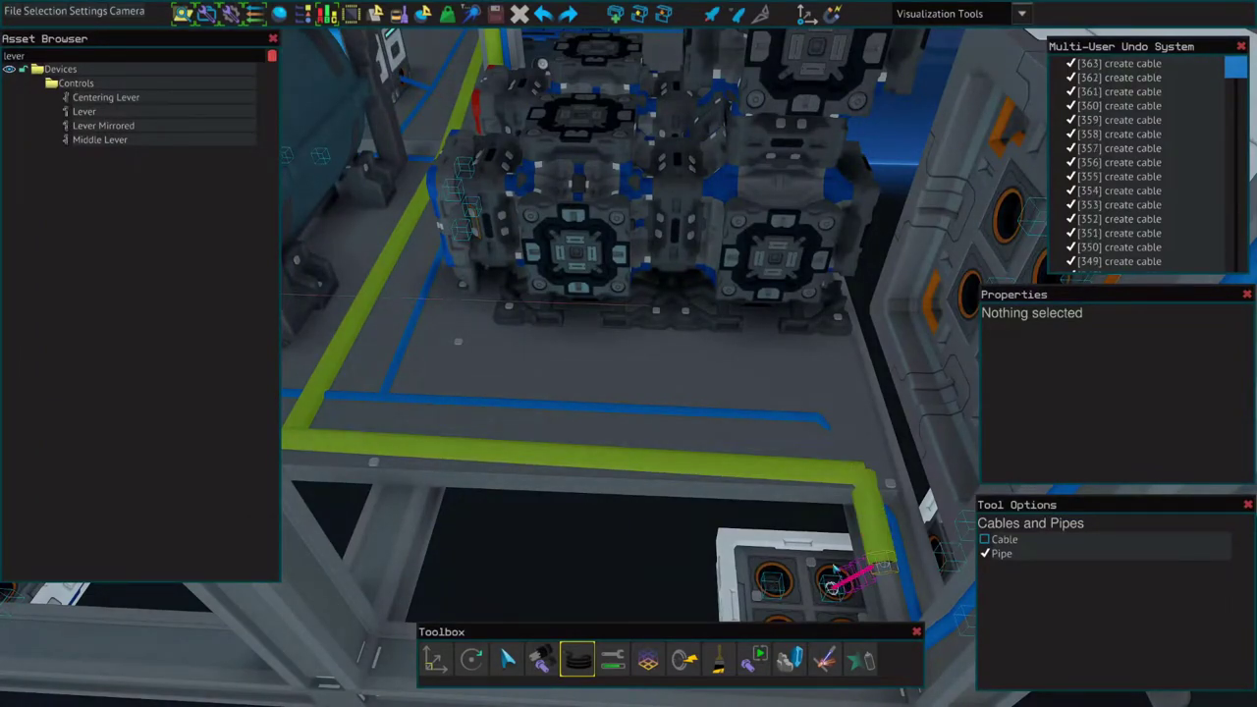
pyautogui.click(840, 553)
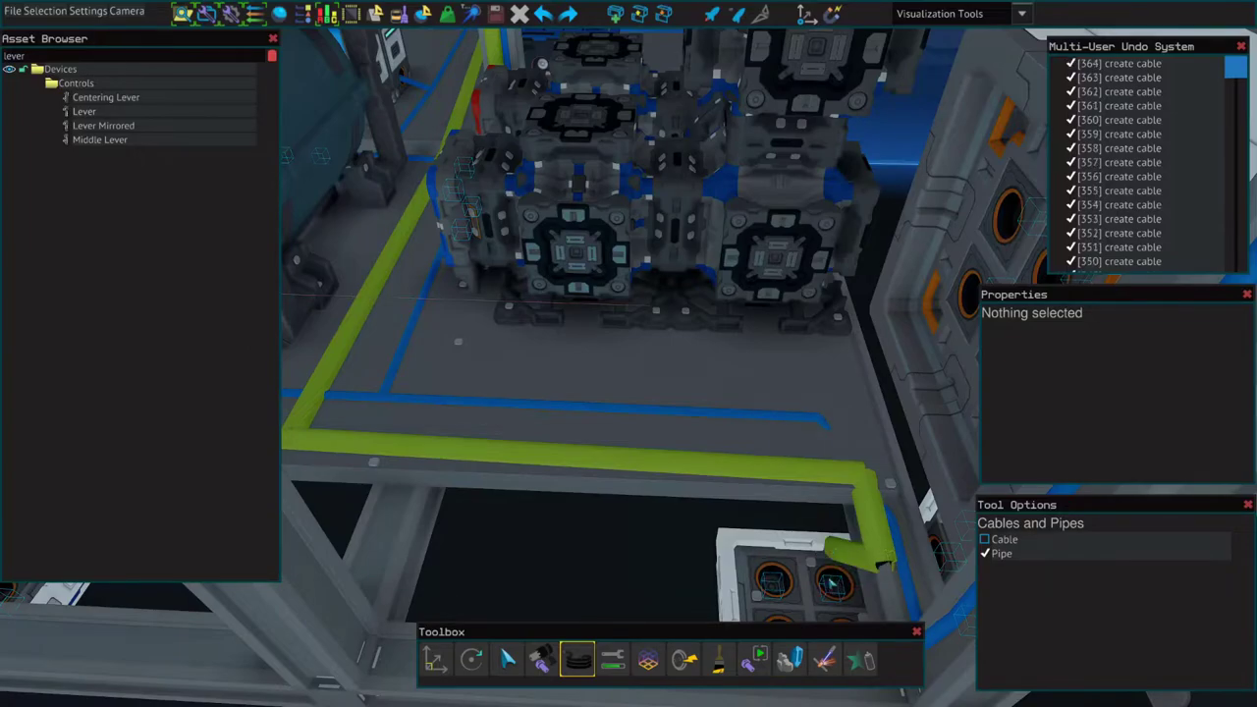
pyautogui.click(833, 587)
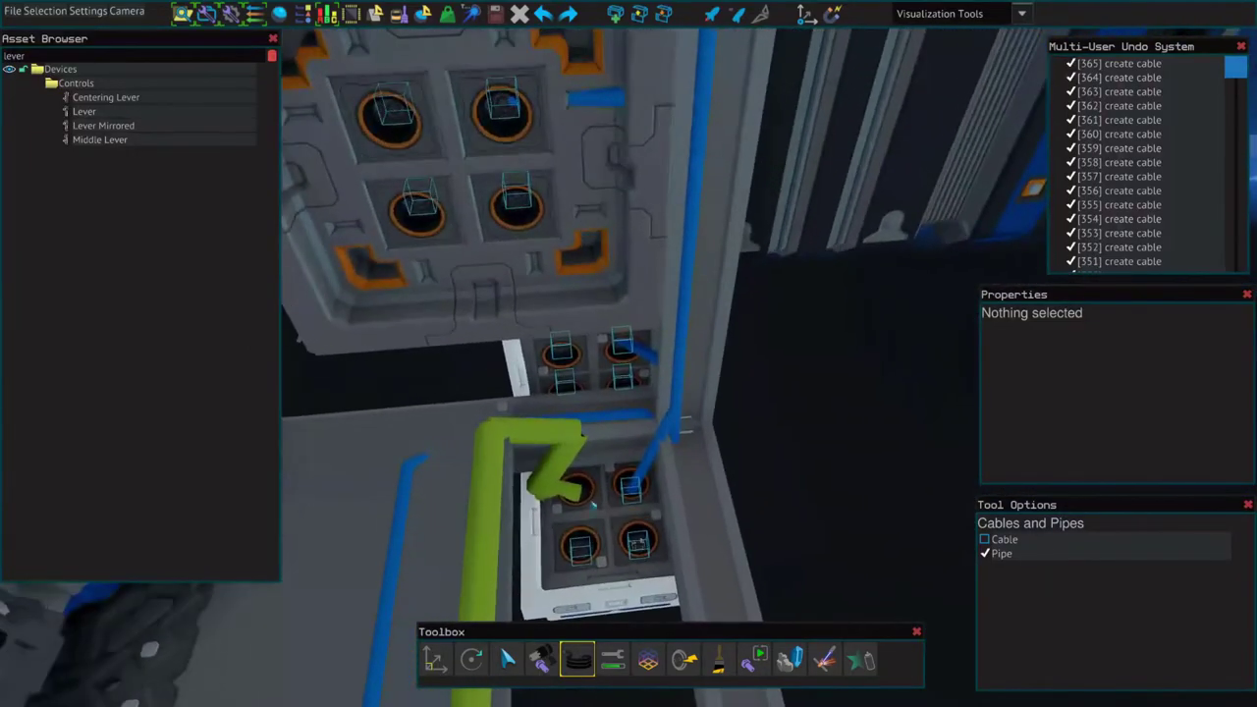
pyautogui.click(622, 432)
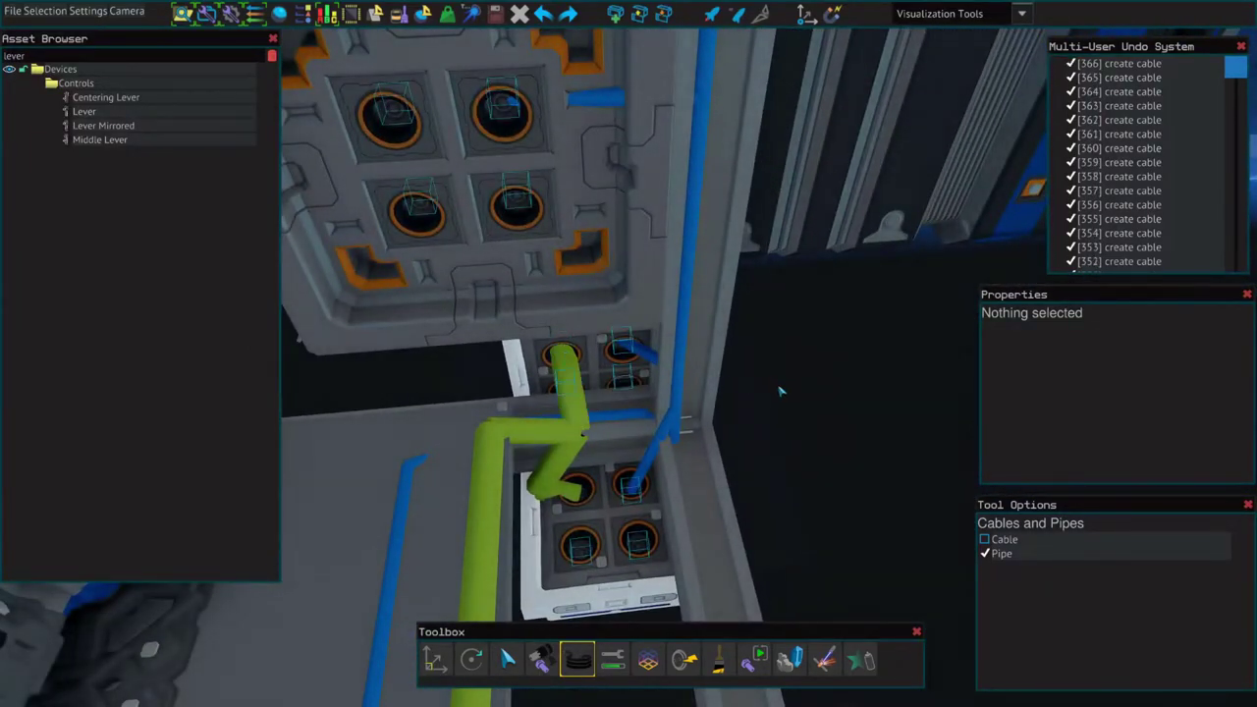
# Step: Extend the pipe up this corner's post and connect it to the two small upper thrusters
pyautogui.click(703, 425)
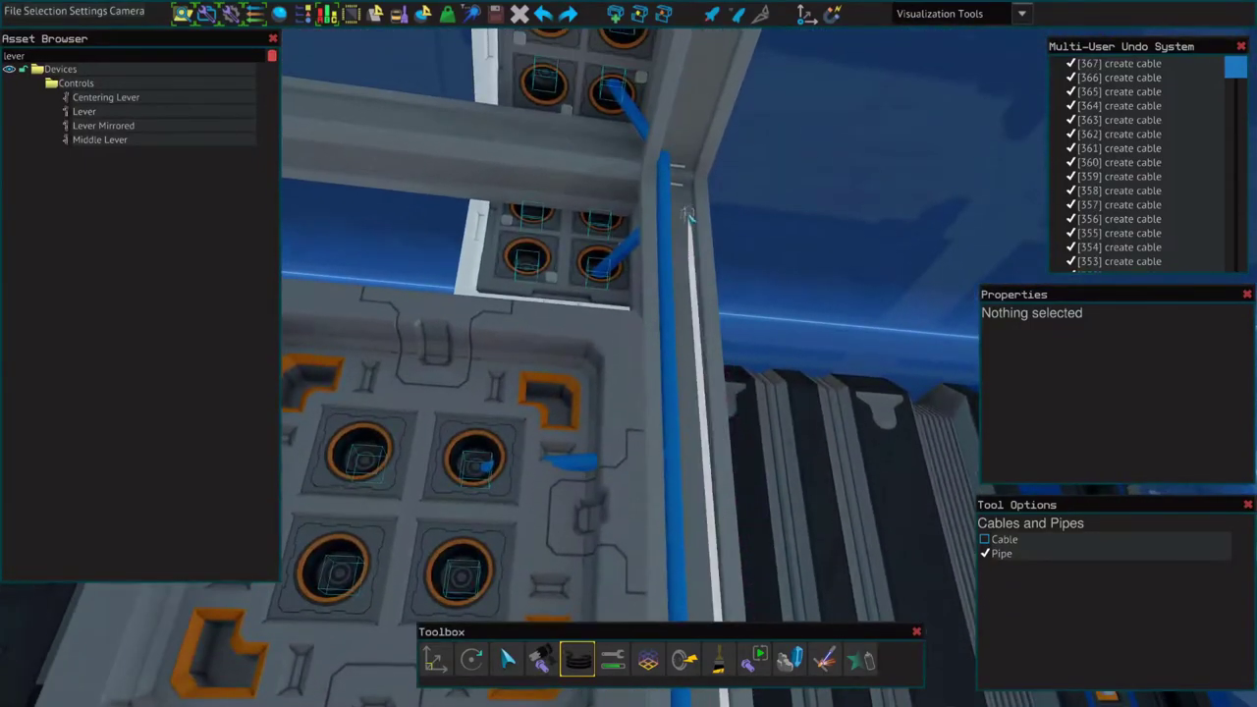
pyautogui.click(687, 214)
pyautogui.click(602, 224)
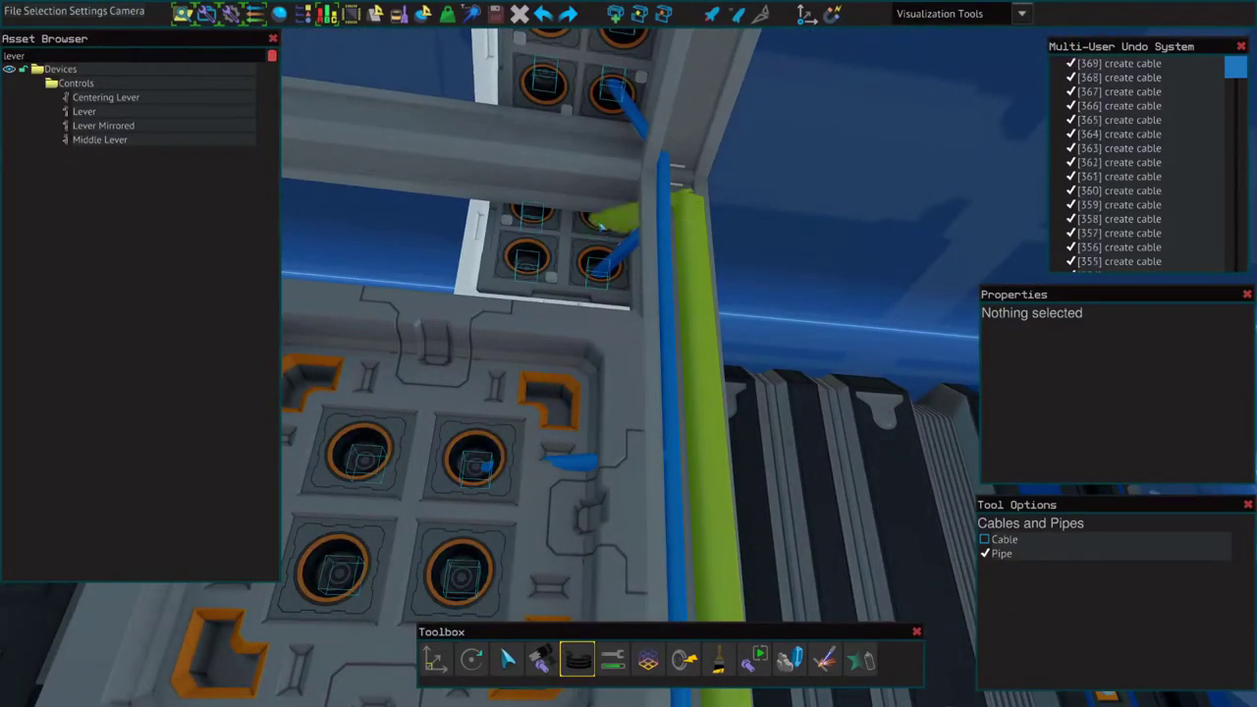
pyautogui.click(627, 39)
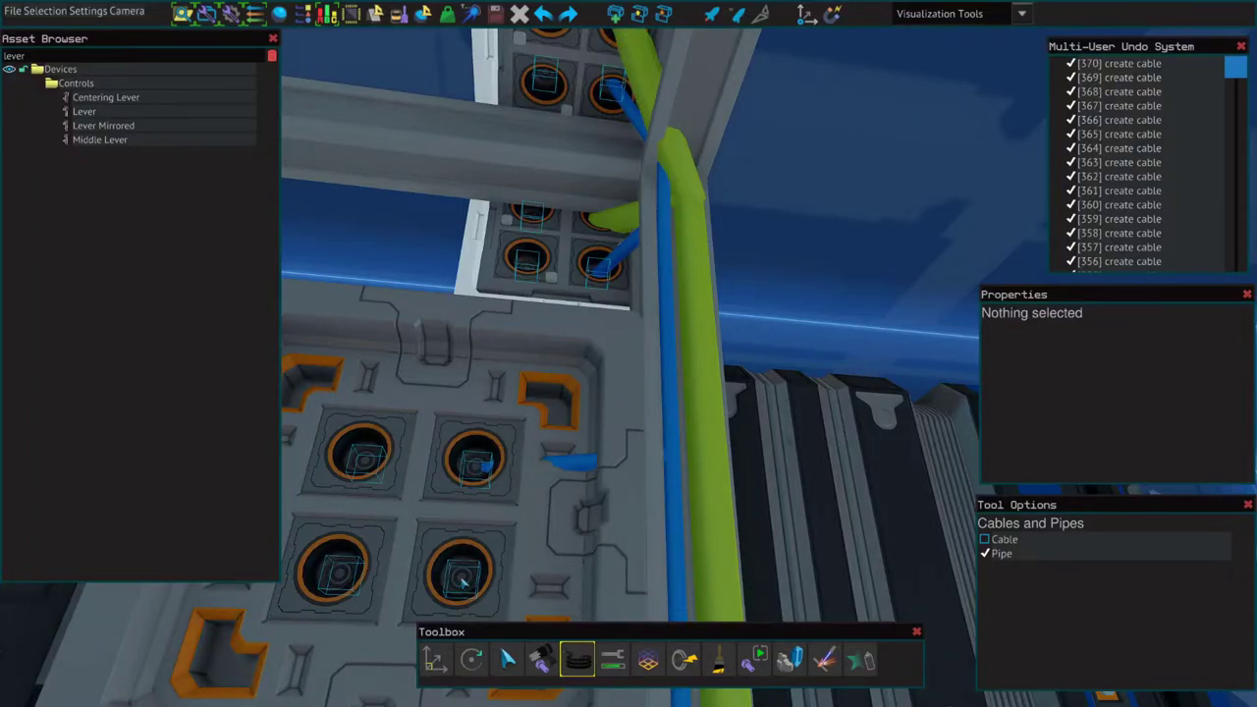
# Step: Connect this post's pipe to the two large stacked thrusters, and branch the floor pipe into the machinery block's blue-framed socket
pyautogui.click(710, 566)
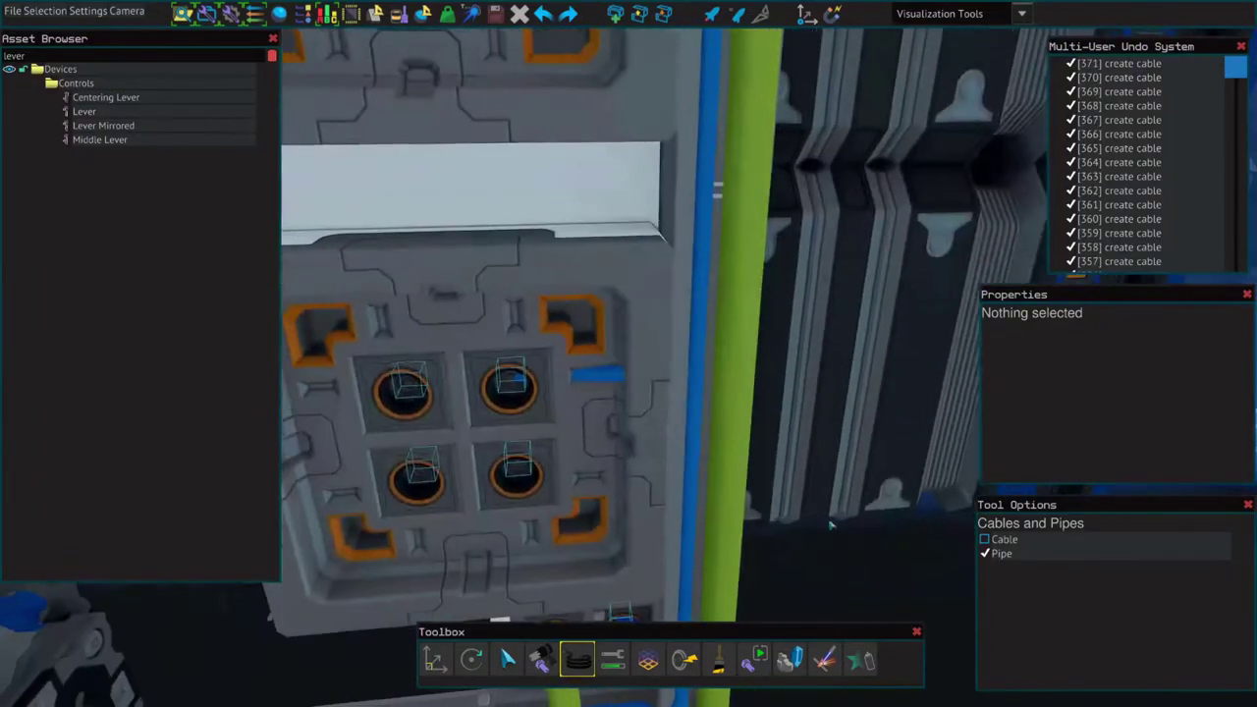
pyautogui.press('s')
pyautogui.press('s')
pyautogui.press('s')
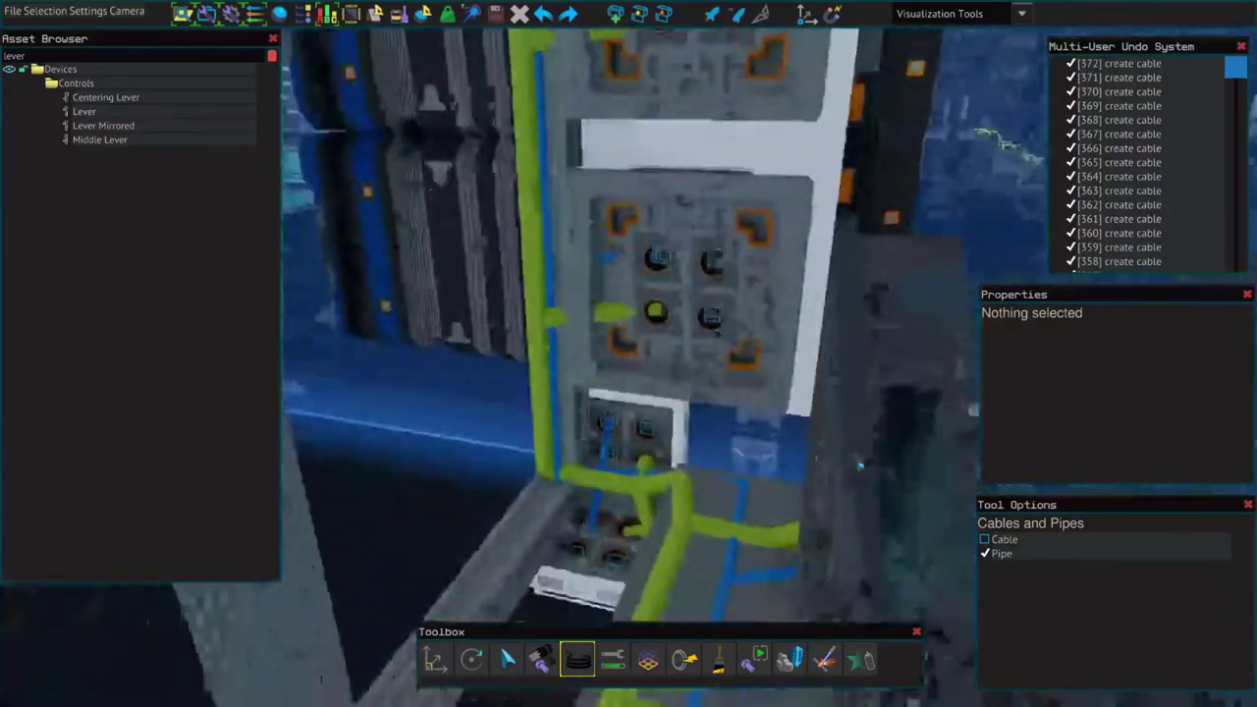
pyautogui.press('s')
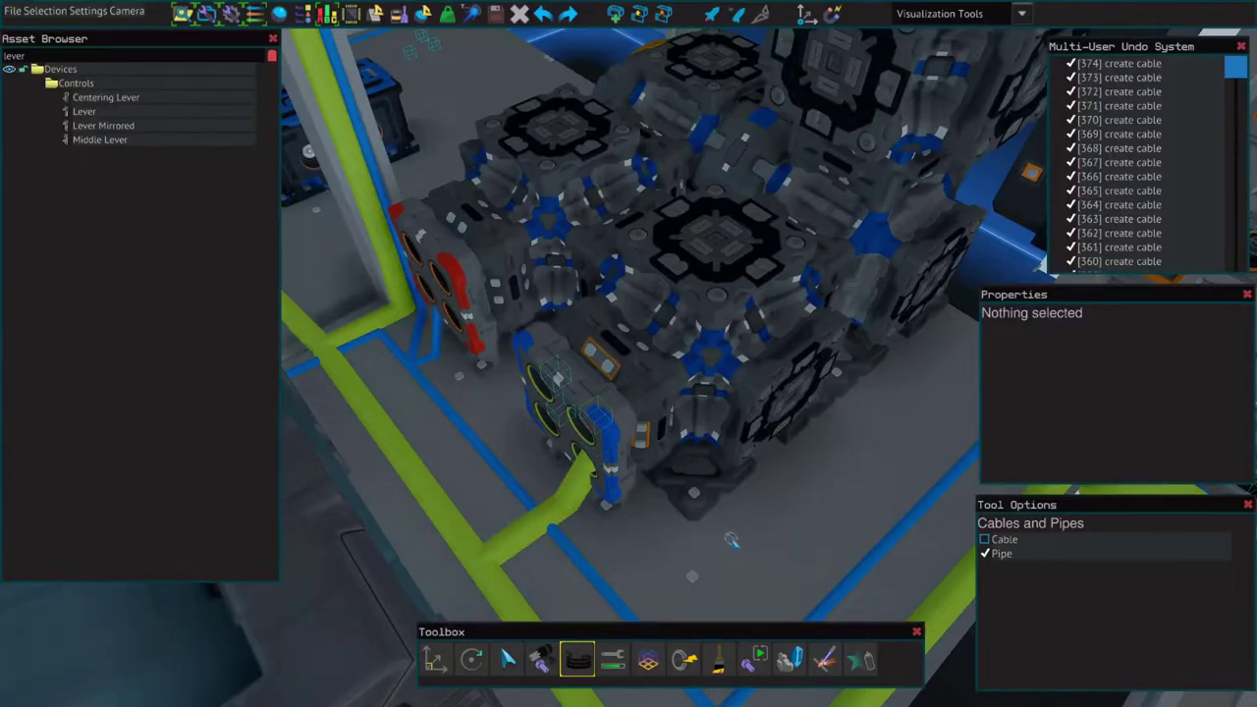
# Step: Check the finished piping around the ship, and look up the rotational data field names of the advanced flight control unit
pyautogui.press('s')
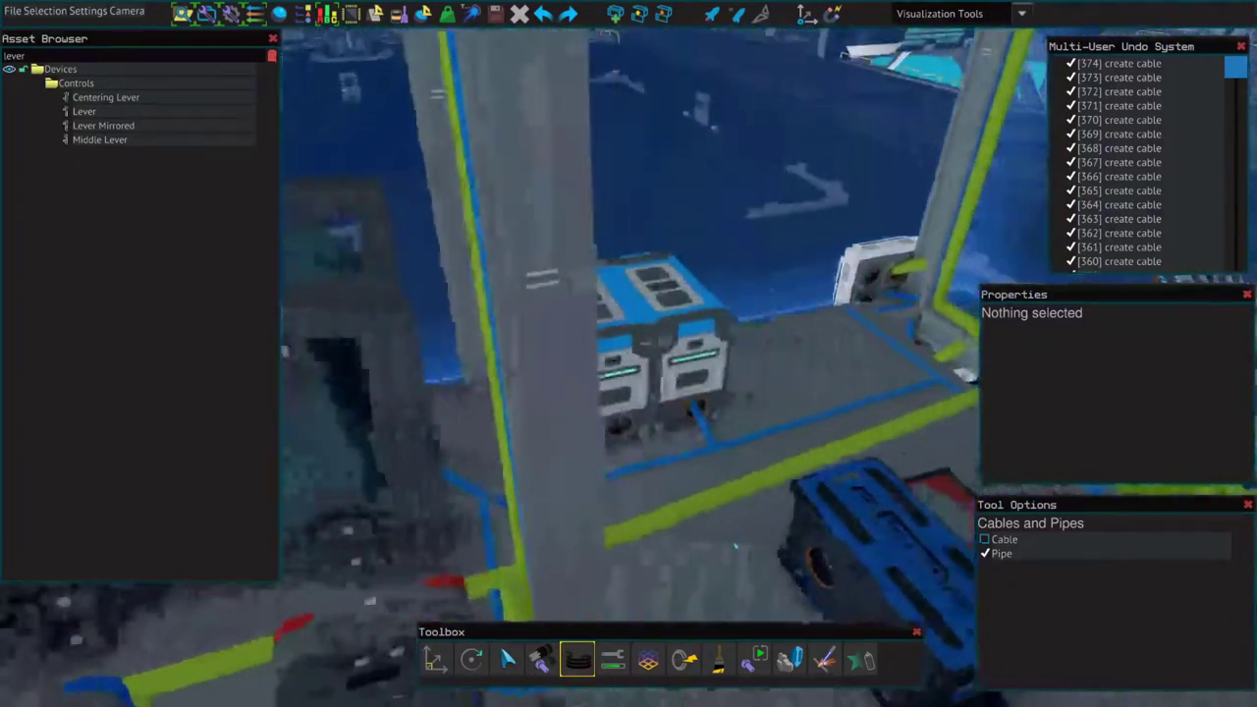
pyautogui.press('s')
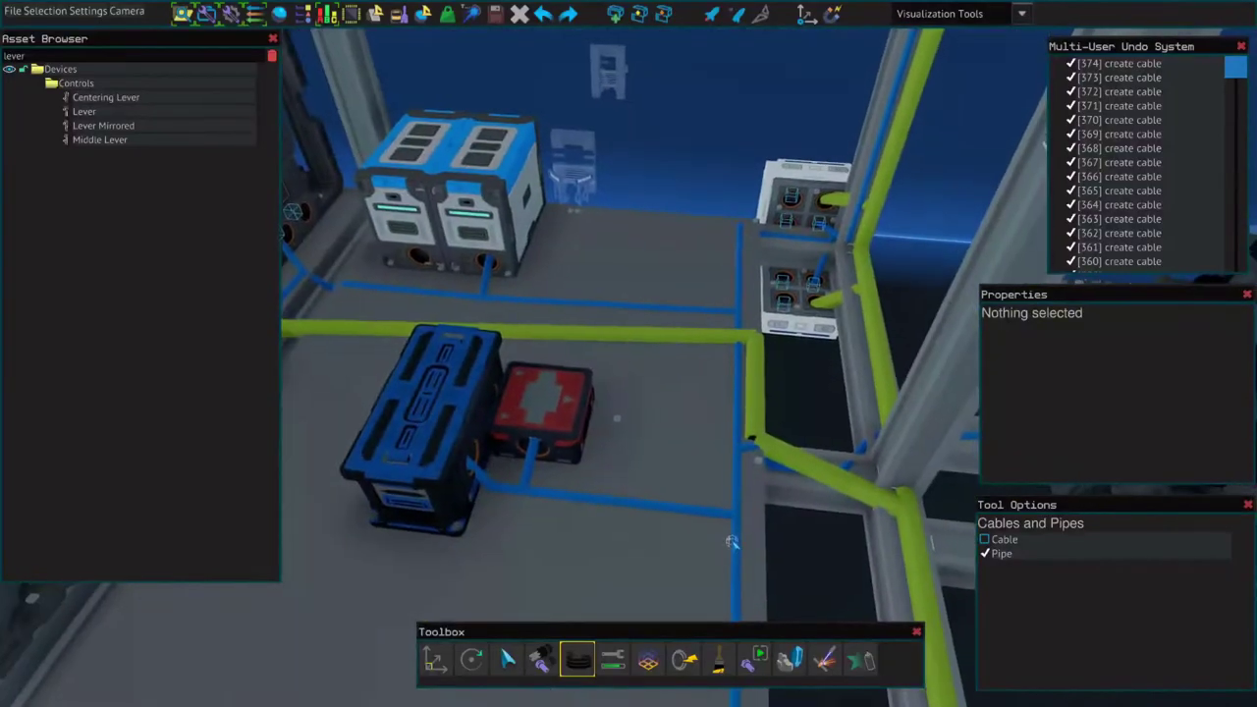
pyautogui.press('s')
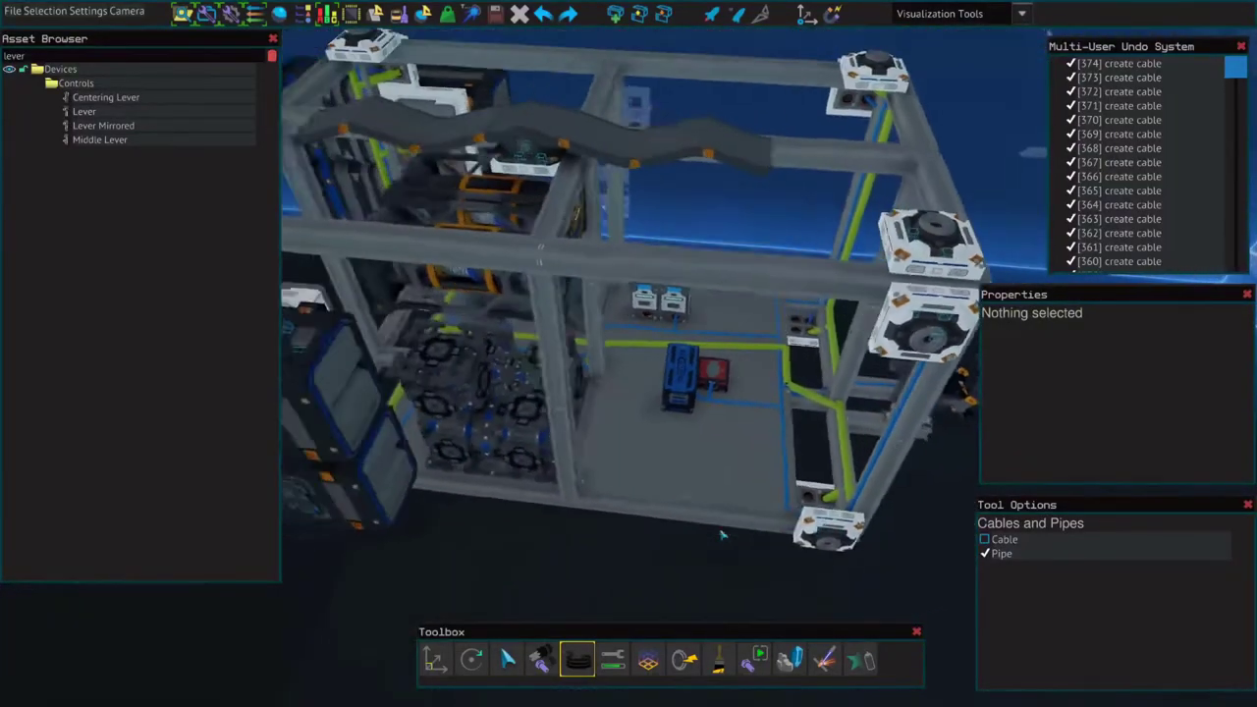
pyautogui.press('d')
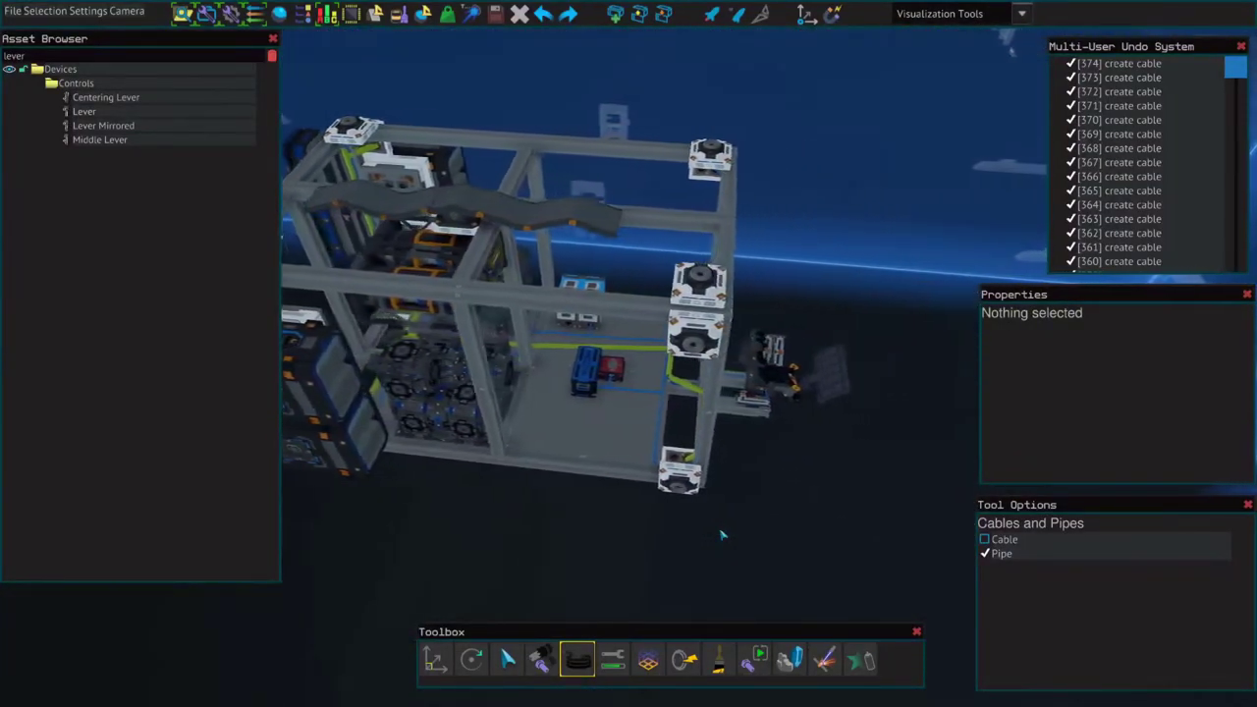
pyautogui.press('d')
pyautogui.press('w')
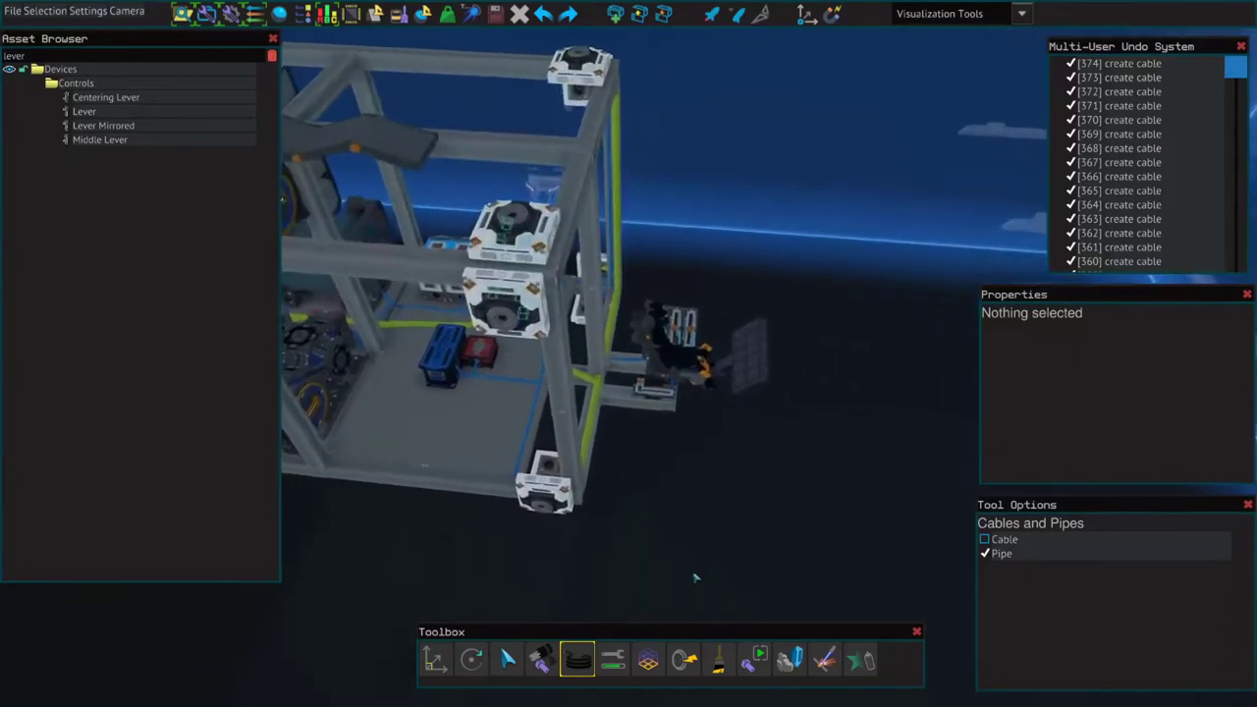
pyautogui.click(542, 659)
pyautogui.click(506, 661)
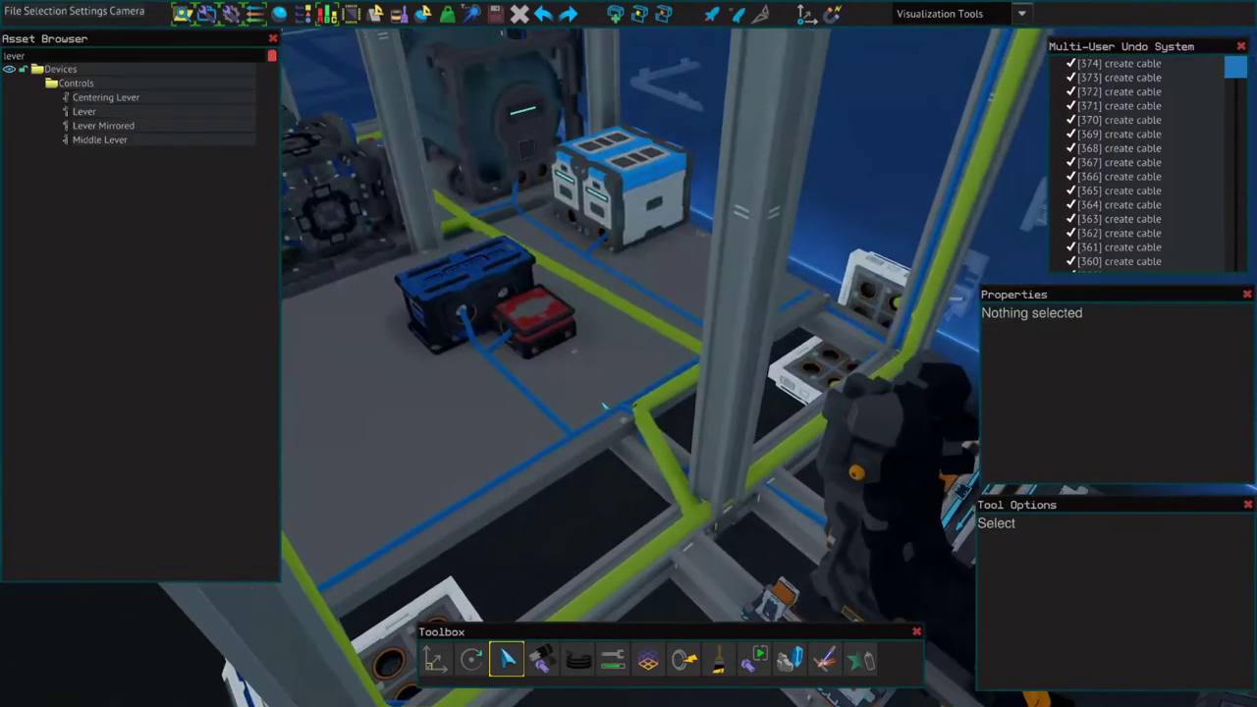
pyautogui.click(552, 339)
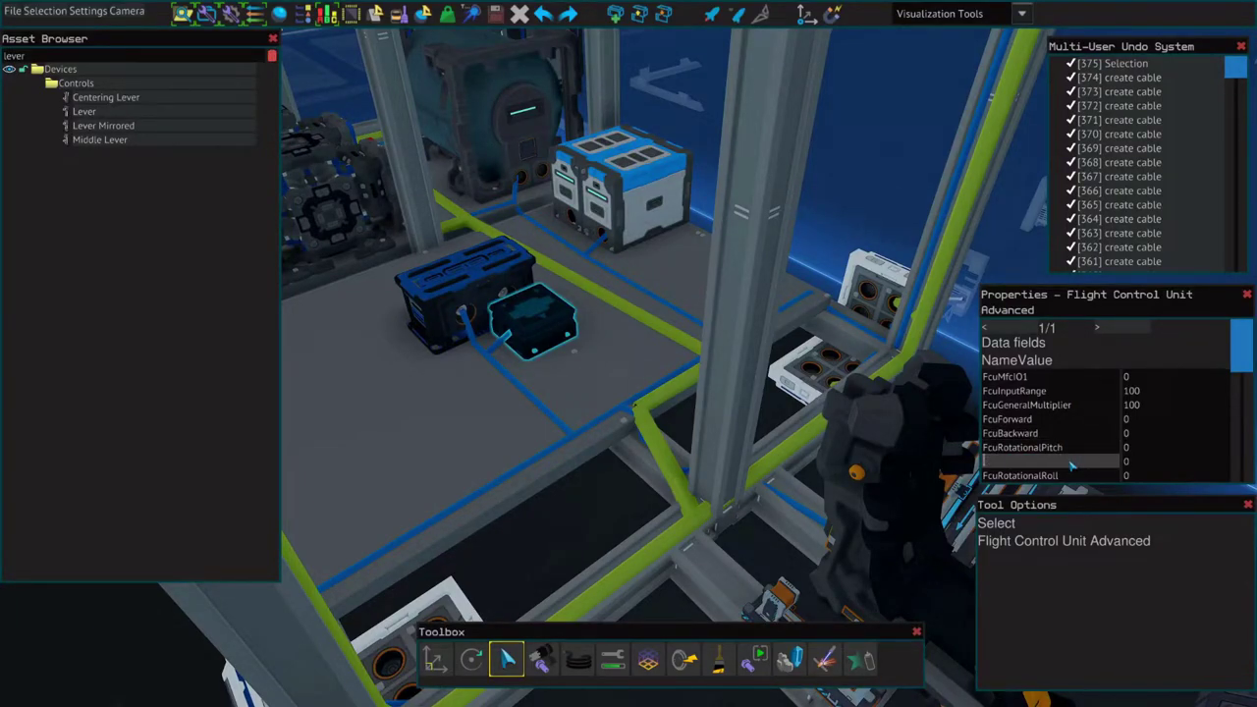
pyautogui.click(889, 203)
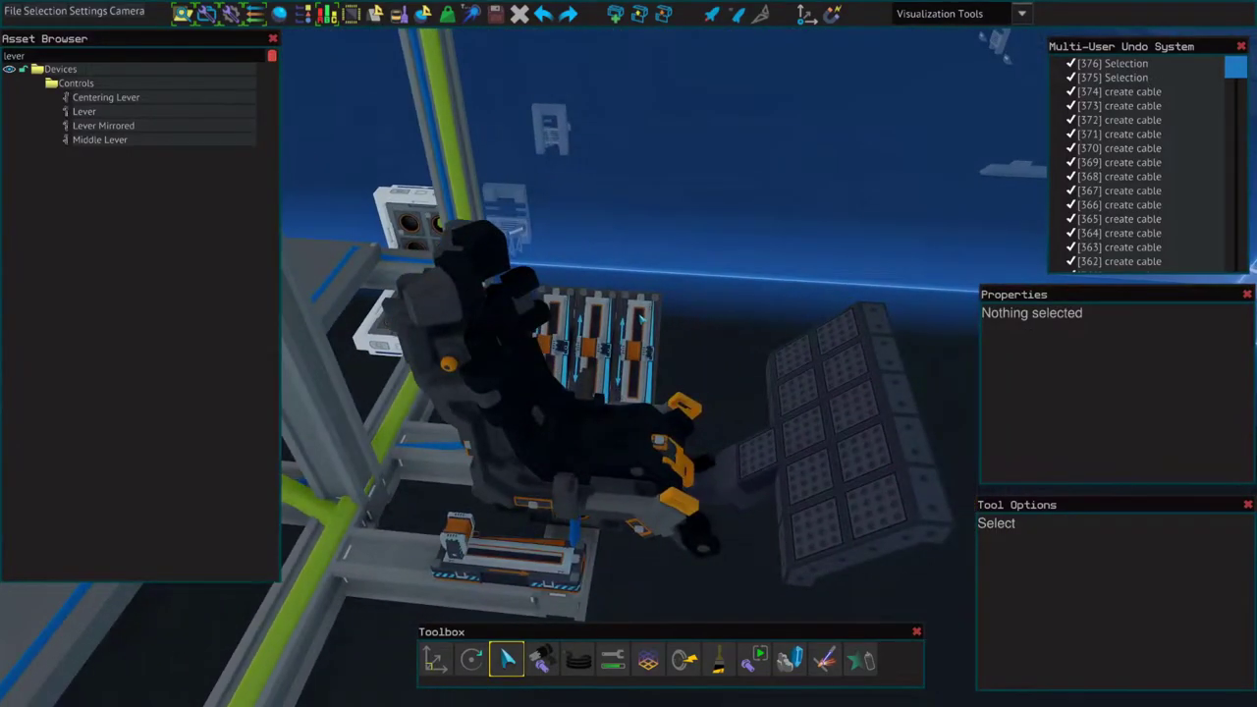
# Step: Rename the LeverState field of the centering lever farthest from the pilot seat to FcuRotationalYaw
pyautogui.click(589, 339)
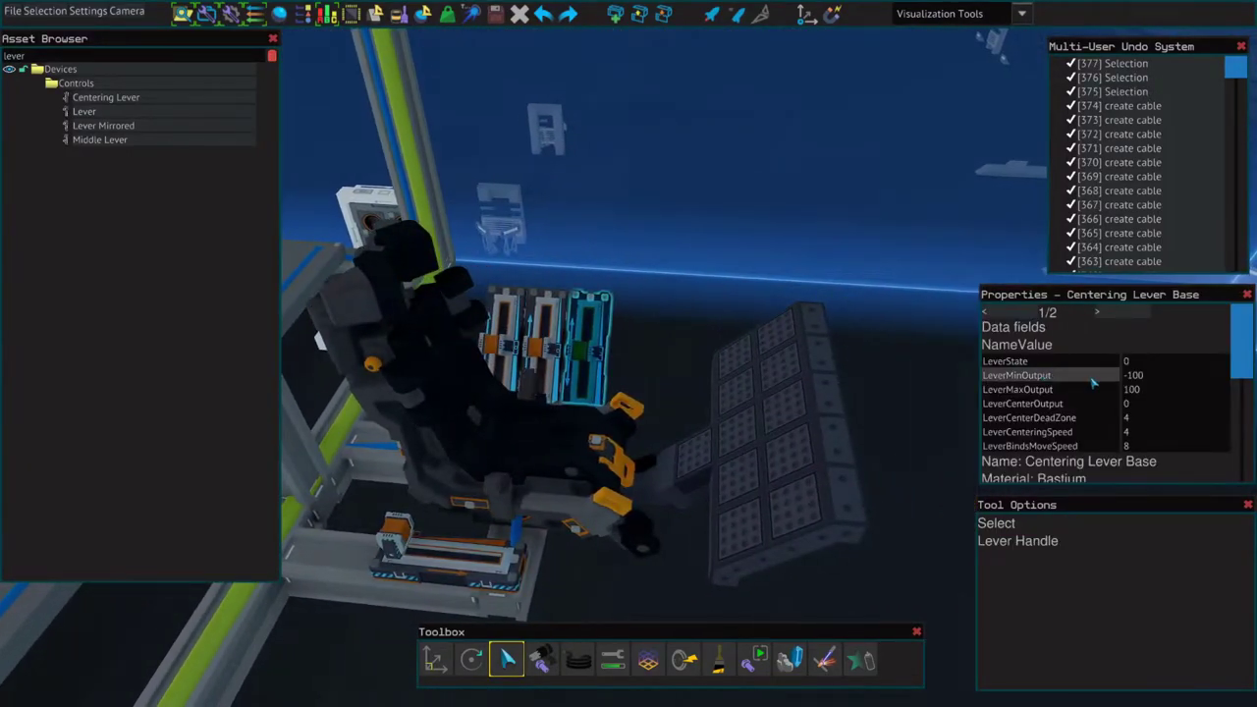
pyautogui.click(1067, 364)
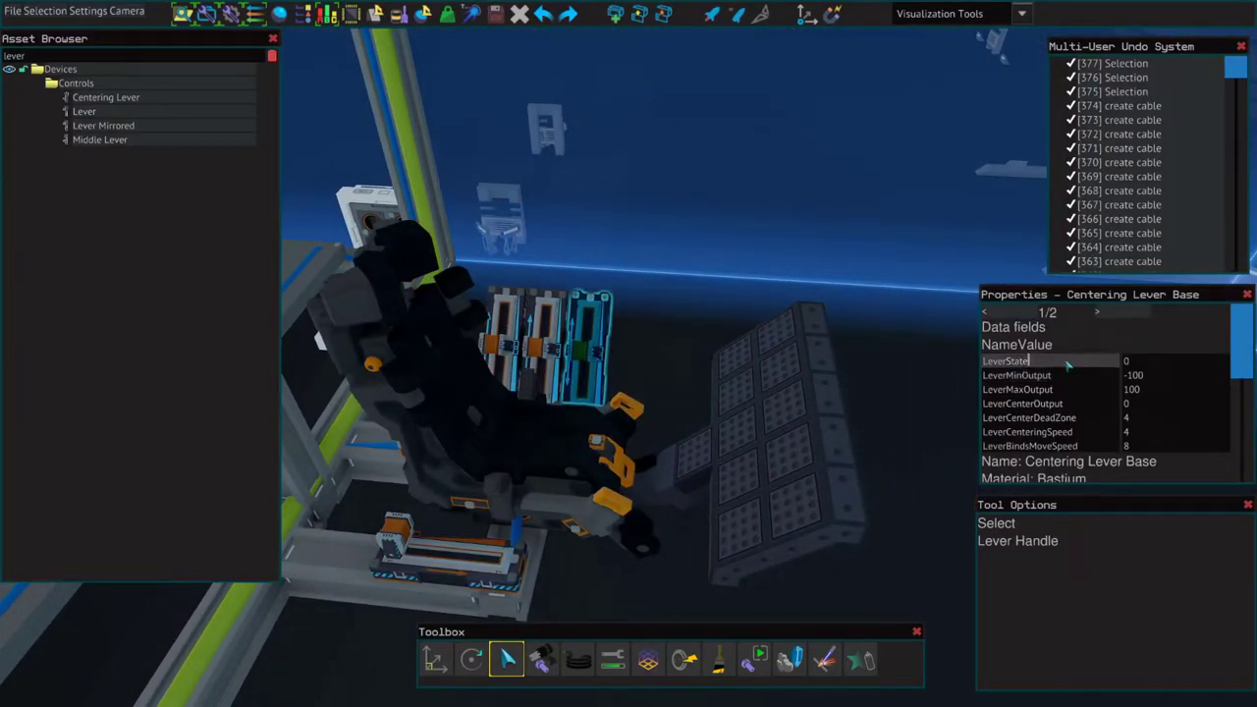
pyautogui.doubleClick(983, 364)
pyautogui.write('FcuRotationalYaw')
pyautogui.press('Return')
# Step: Rename the LeverState field of the middle centering lever to FcuRotationalPitch
pyautogui.click(546, 332)
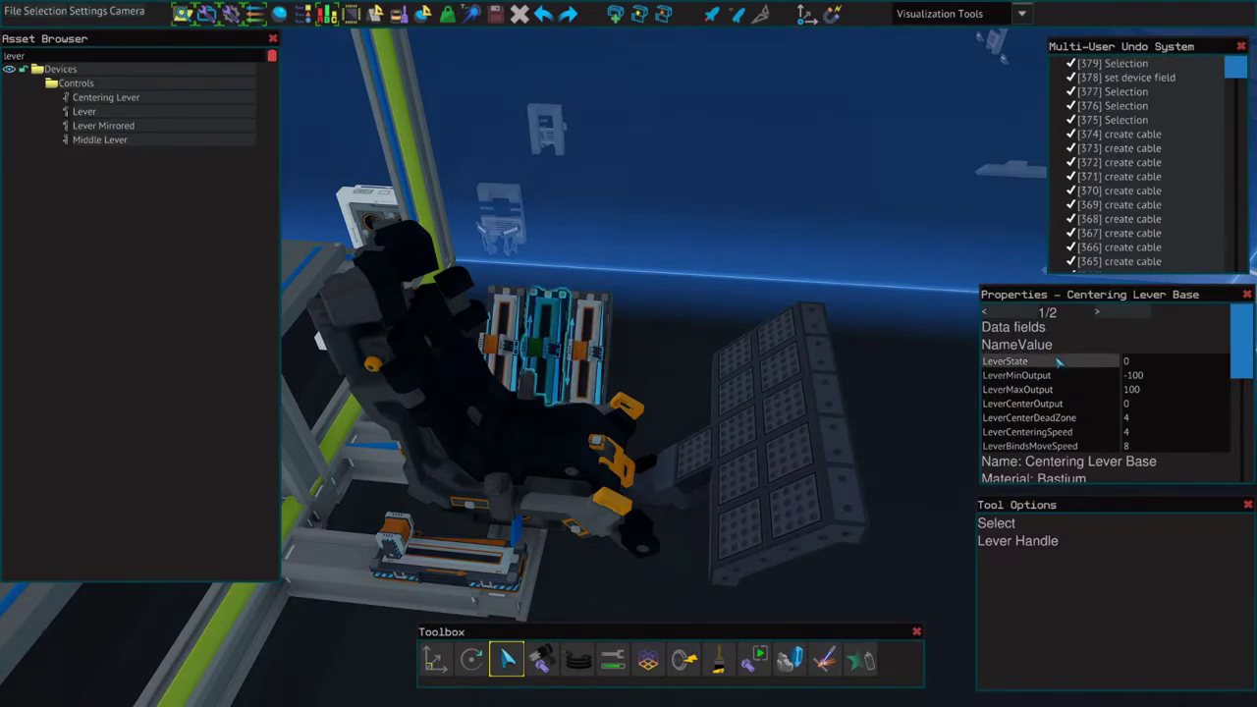
pyautogui.doubleClick(983, 364)
pyautogui.write('FcuRotationalYaw')
pyautogui.press('Return')
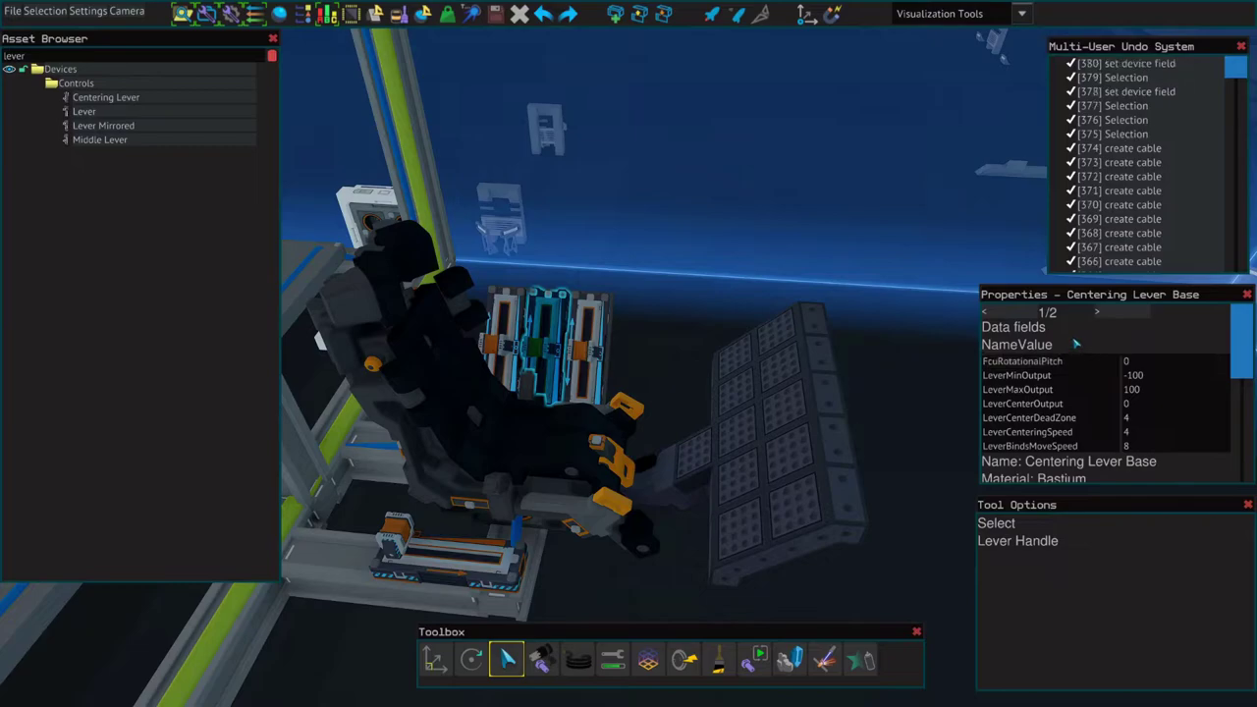
# Step: Rename the LeverState field of the centering lever nearest the pilot seat to FcuRotationalRoll
pyautogui.click(514, 295)
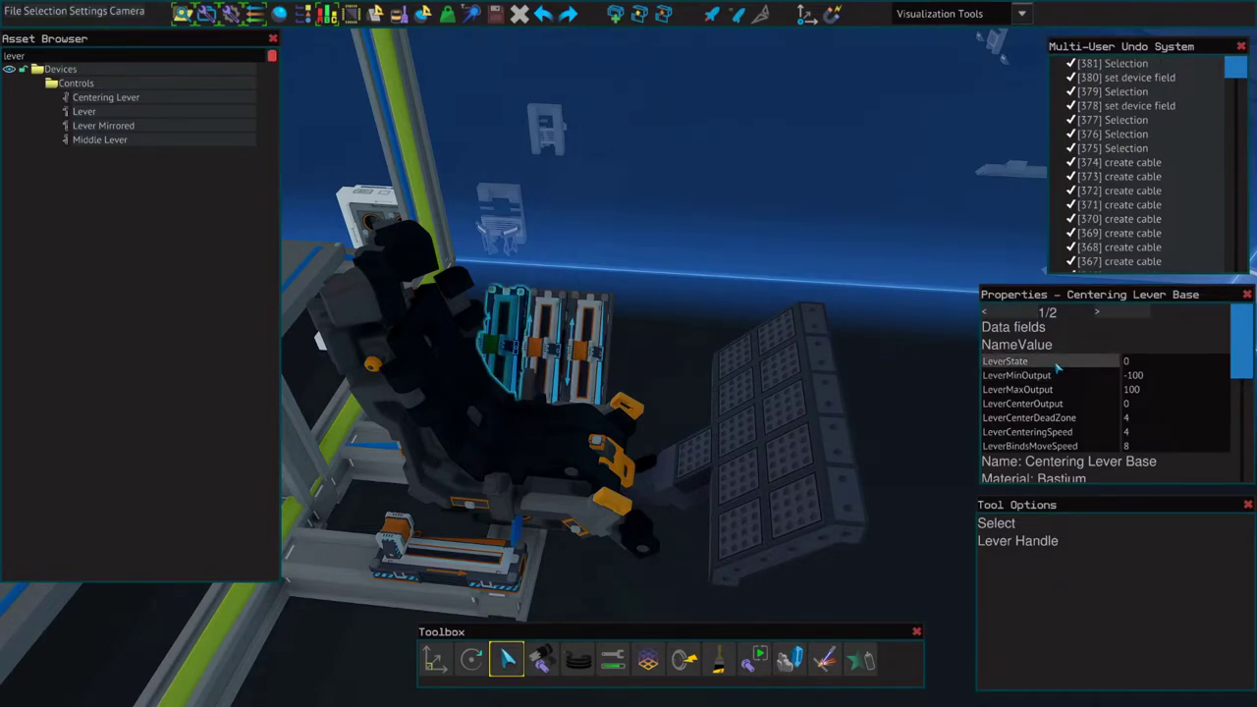
pyautogui.write('FcuRotationalYaw')
pyautogui.press('Return')
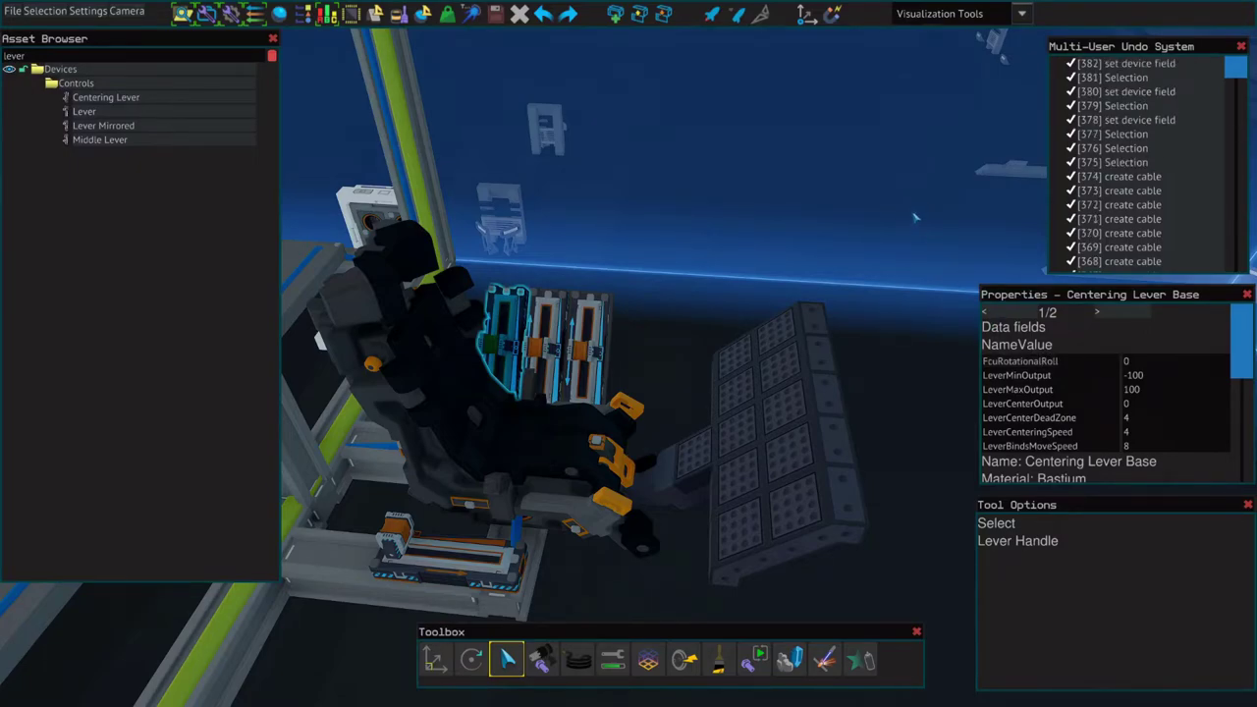
# Step: Rename the state field of the single lever on the seat's other side to FCUForward
pyautogui.click(457, 556)
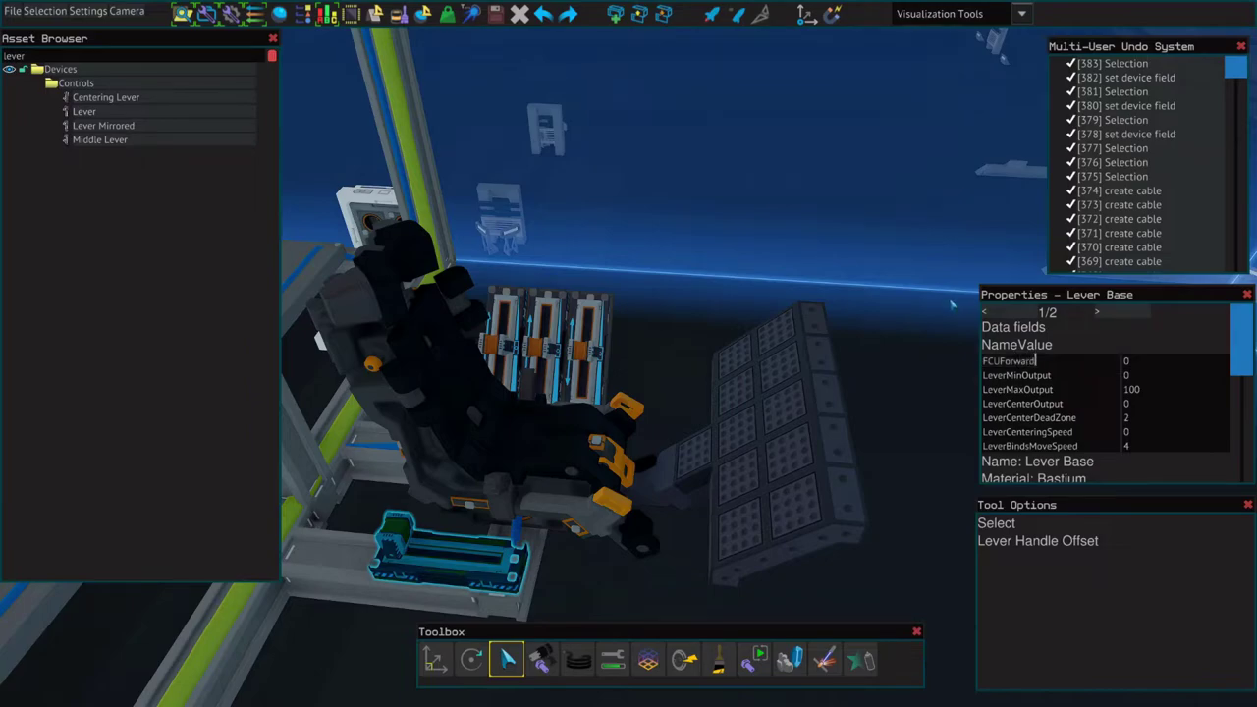
pyautogui.press('Return')
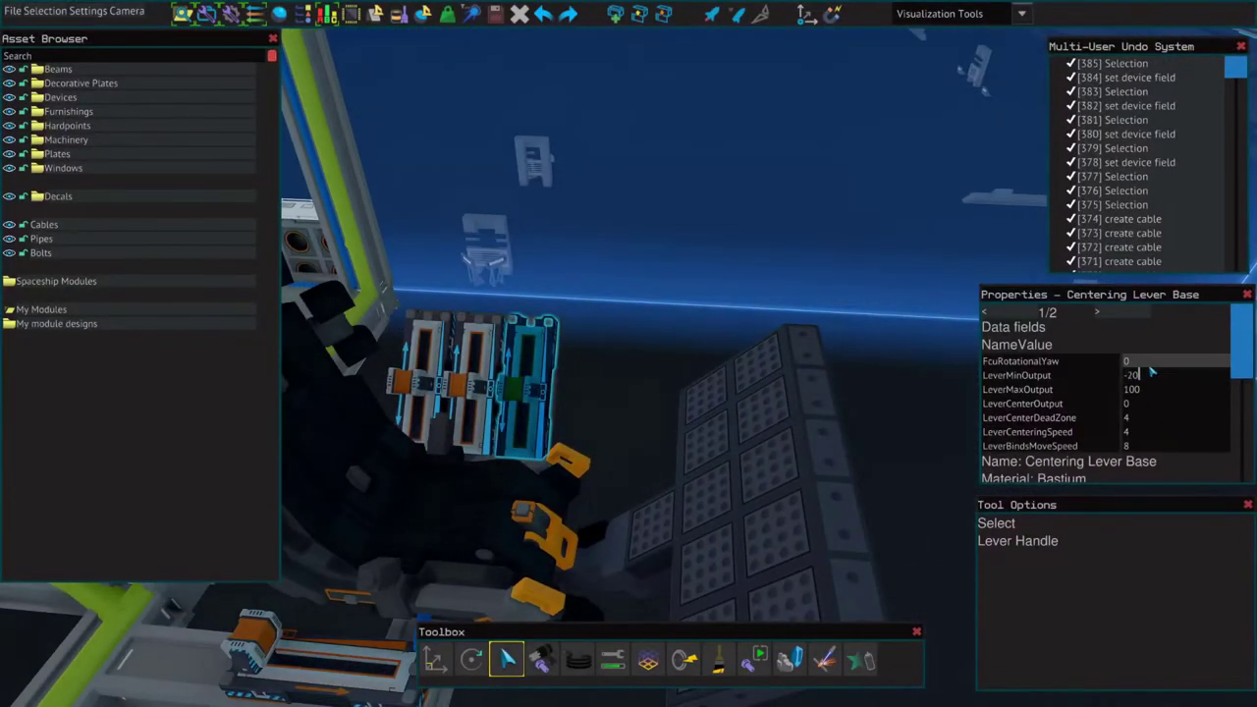
# Step: Set the yaw centering lever's LeverMinOutput to -20 and its LeverMaxOutput to 20
pyautogui.click(1159, 389)
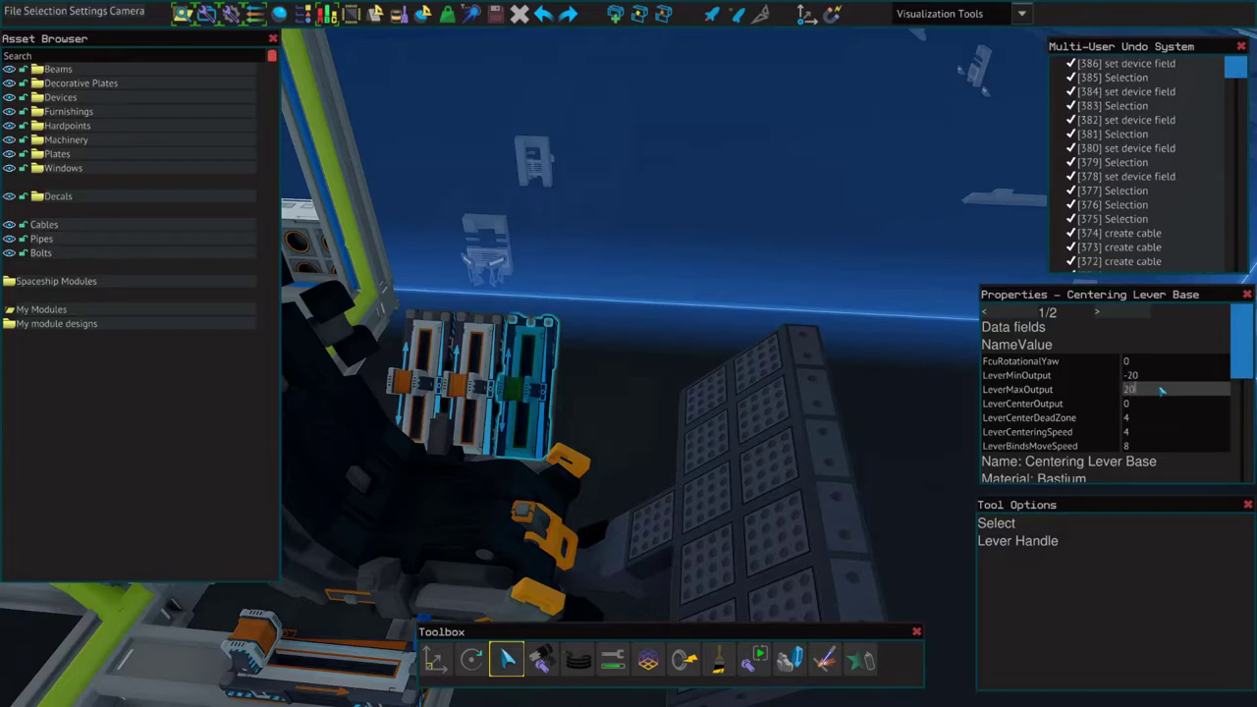
pyautogui.press('Return')
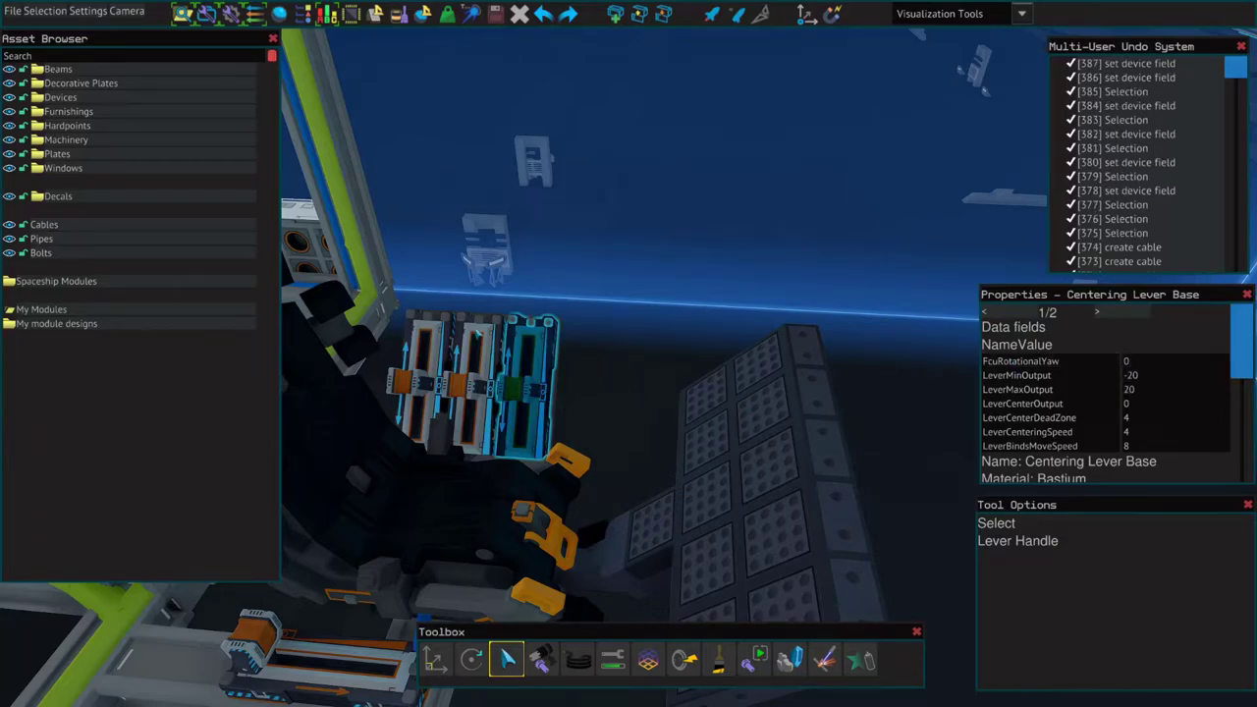
# Step: Set the pitch centering lever's LeverMinOutput to -20 and its LeverMaxOutput to 20
pyautogui.click(478, 334)
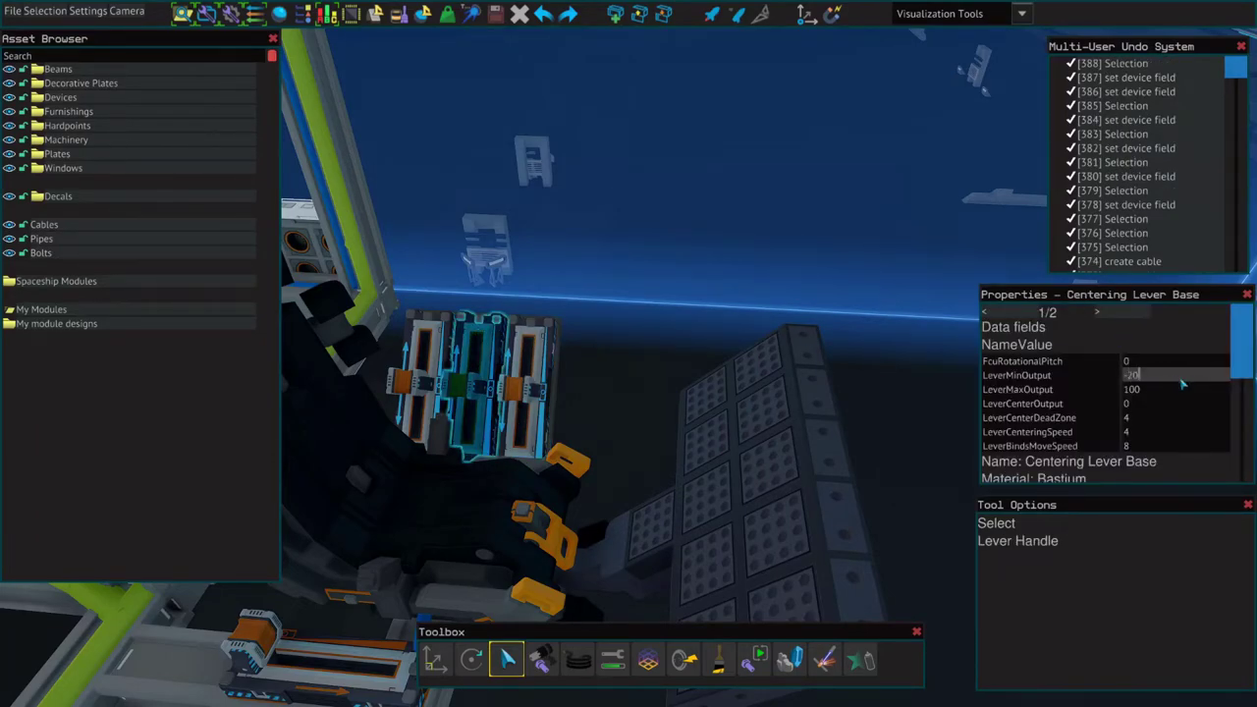
pyautogui.press('Return')
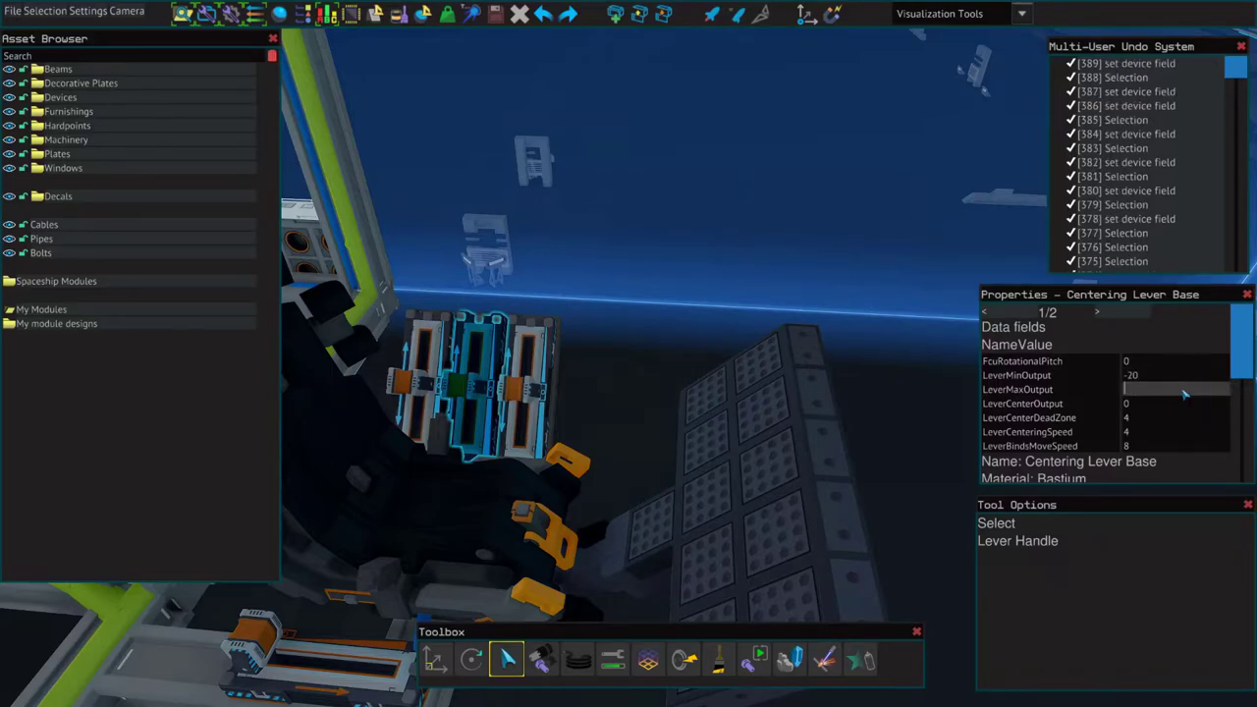
pyautogui.click(1186, 393)
pyautogui.write('20')
pyautogui.press('Return')
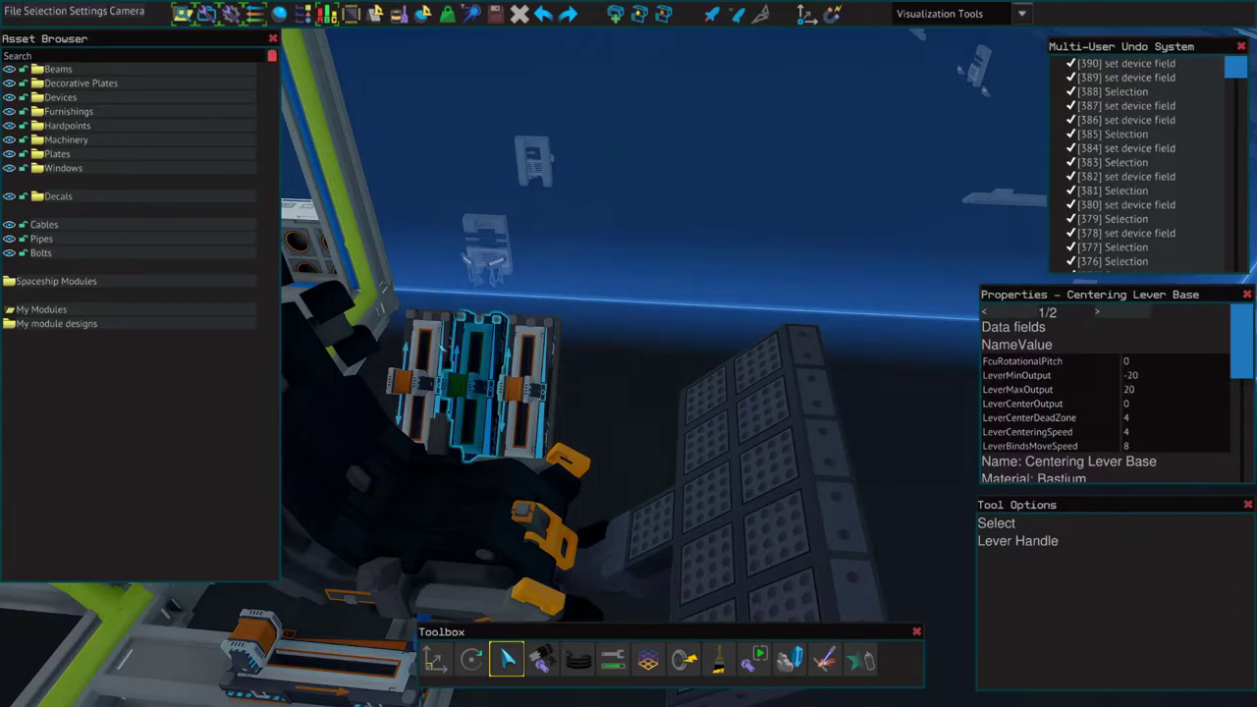
# Step: Set the roll centering lever's LeverMinOutput to -20 and its LeverMaxOutput to 20
pyautogui.click(424, 374)
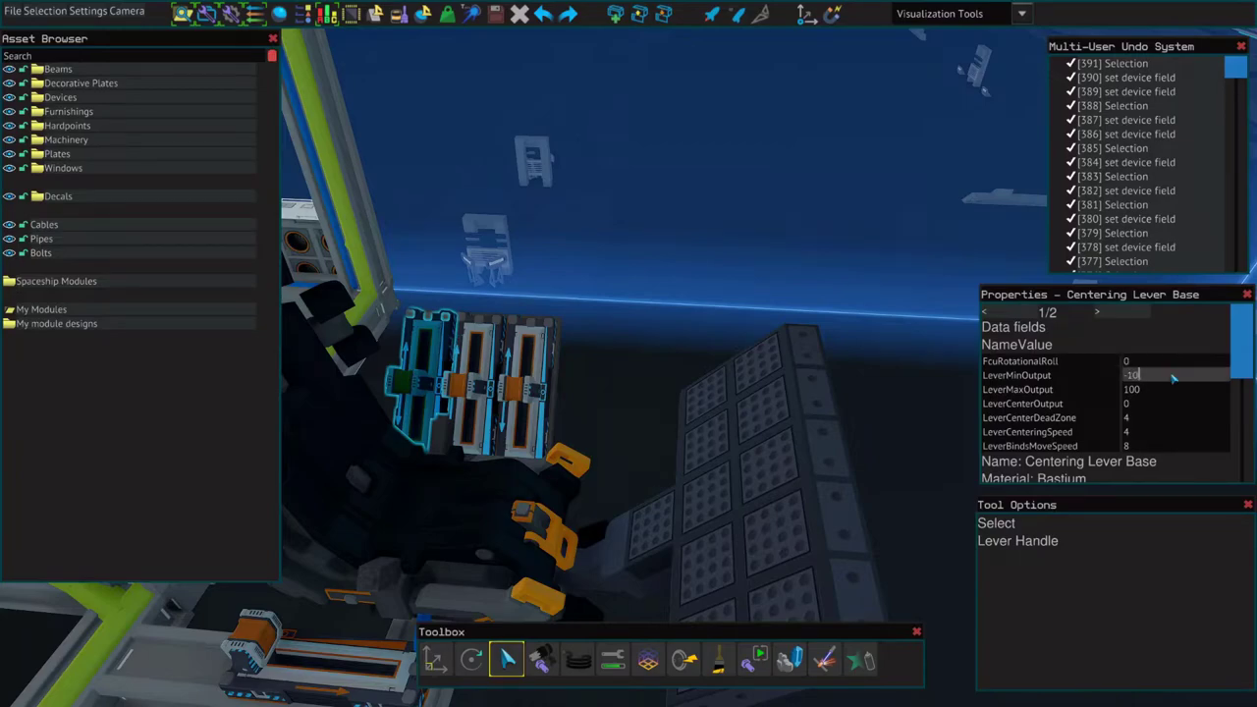
pyautogui.click(1167, 374)
pyautogui.write('-20')
pyautogui.press('Return')
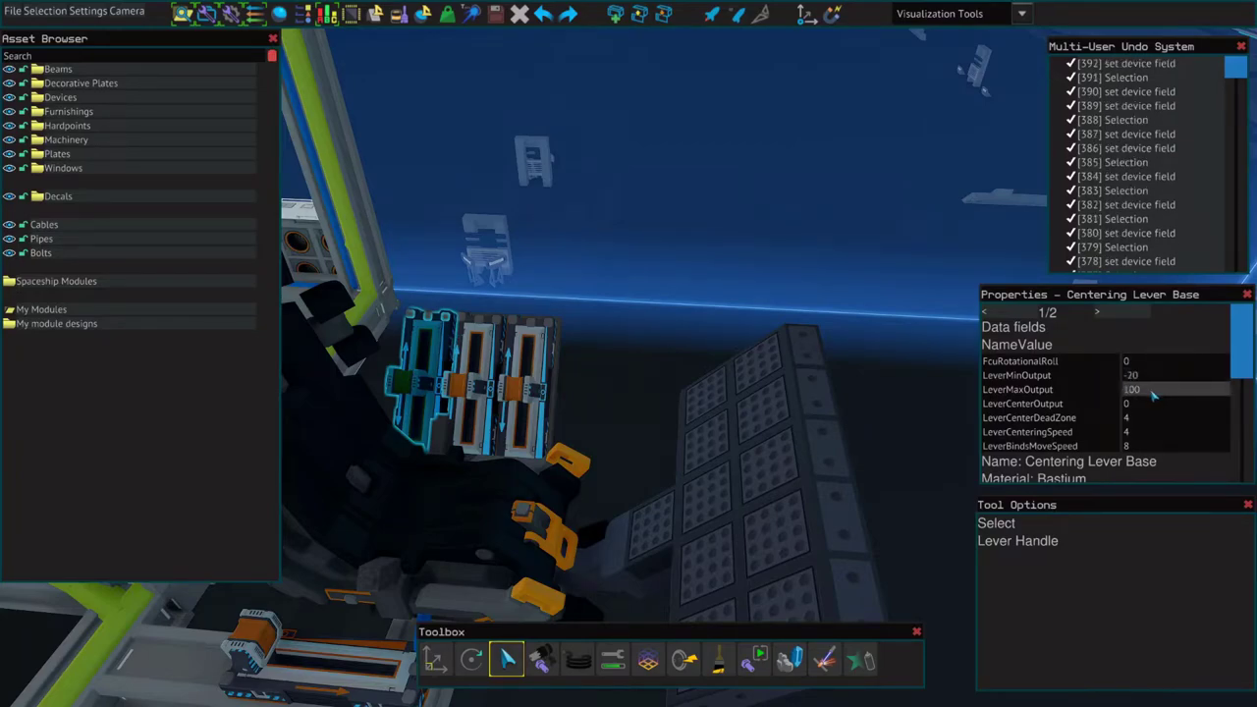
pyautogui.click(1154, 394)
pyautogui.write('20')
pyautogui.press('Return')
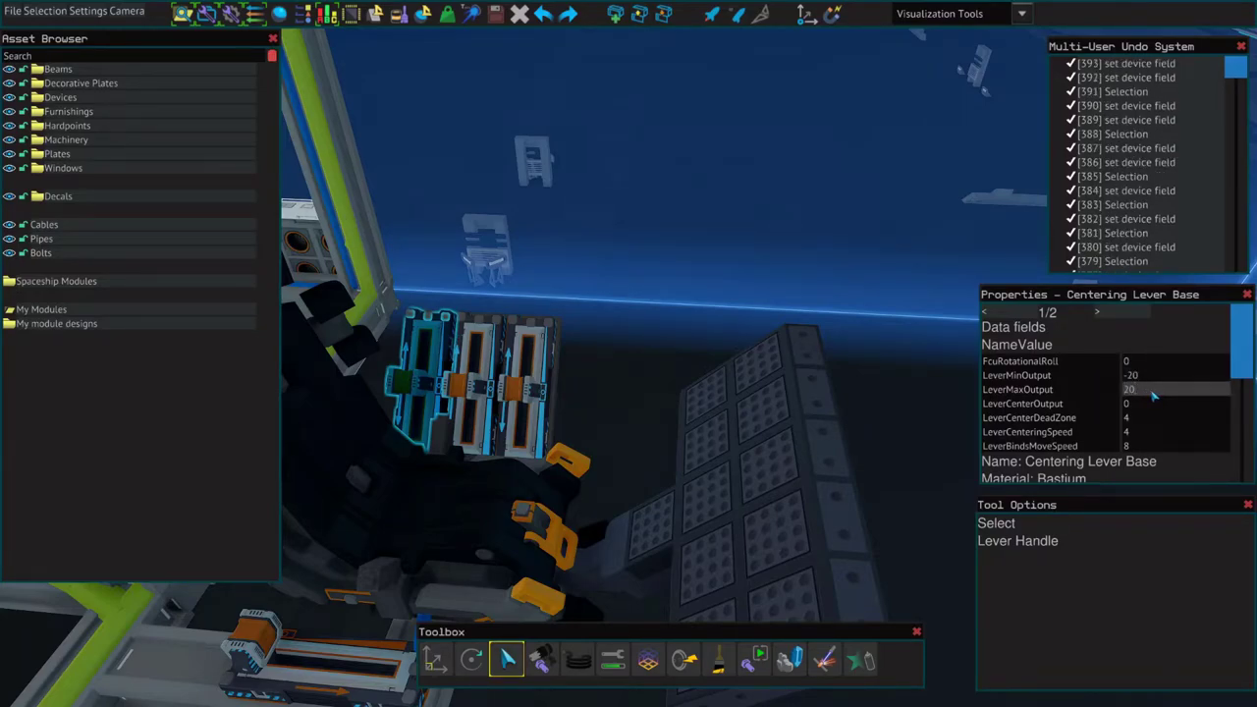
# Step: Set LeverCenteringSpeed to 50 on the single FCUForward lever beside the pilot seat
pyautogui.press('a')
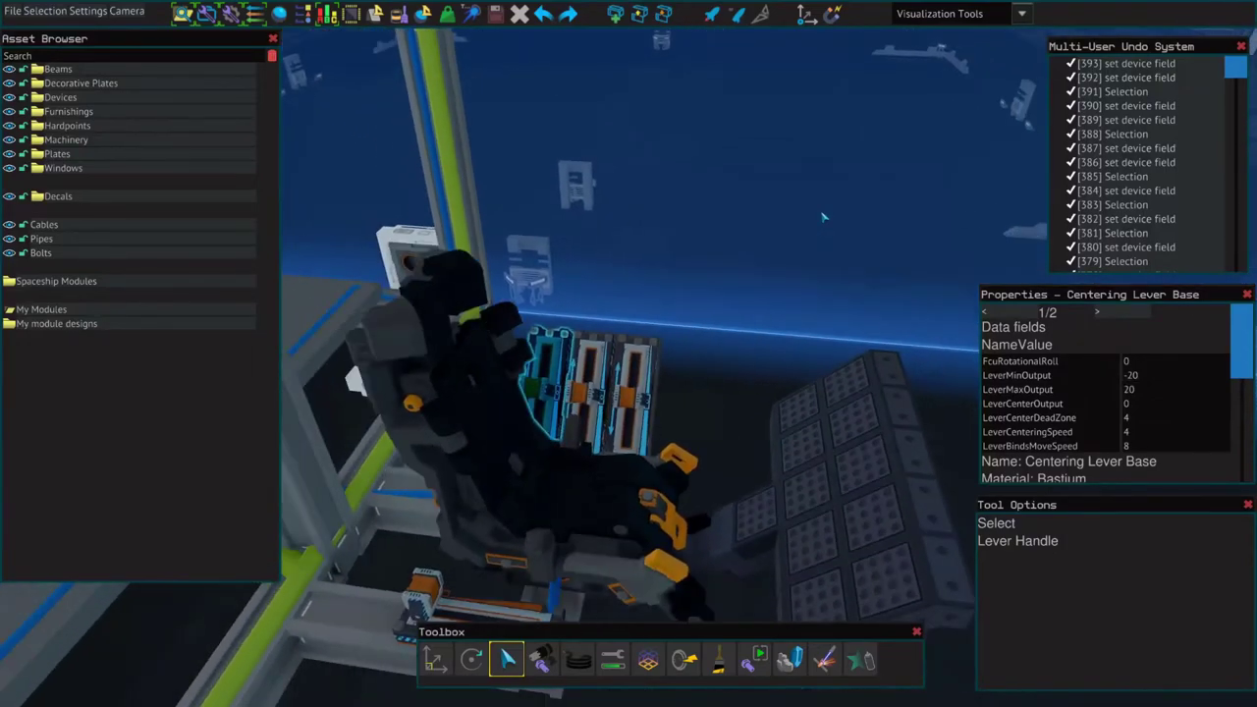
pyautogui.click(464, 607)
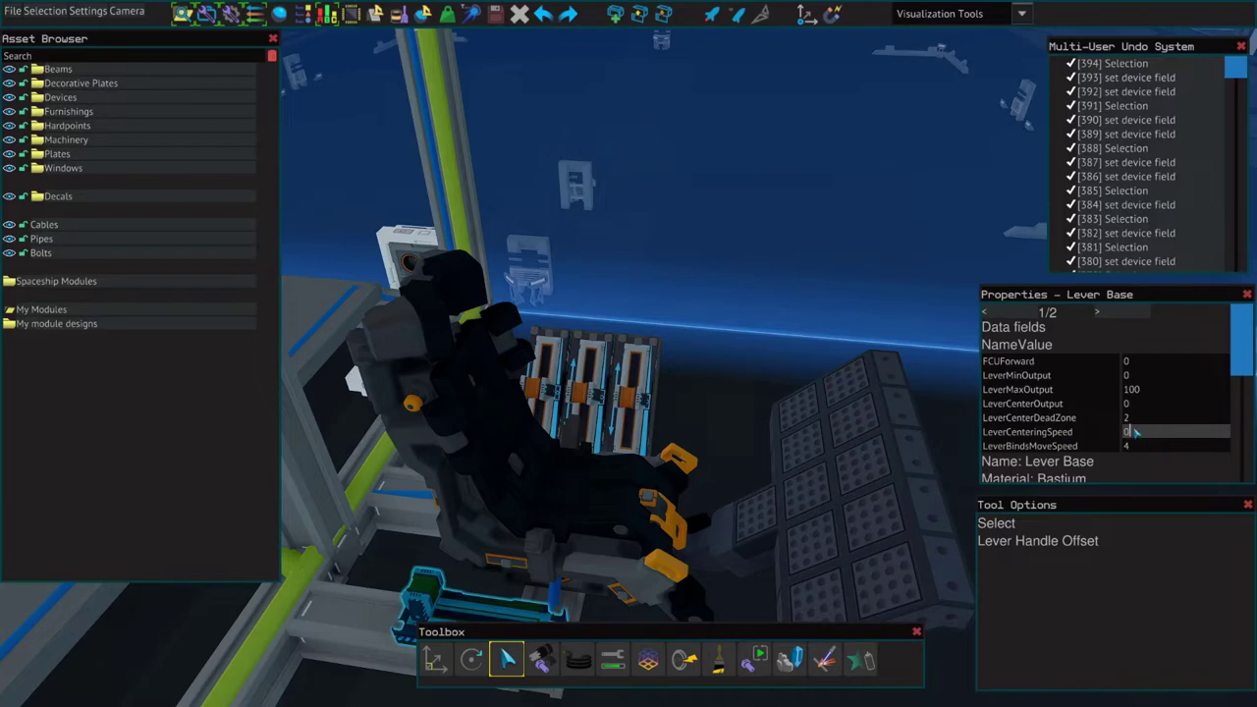
pyautogui.write('50')
pyautogui.press('Return')
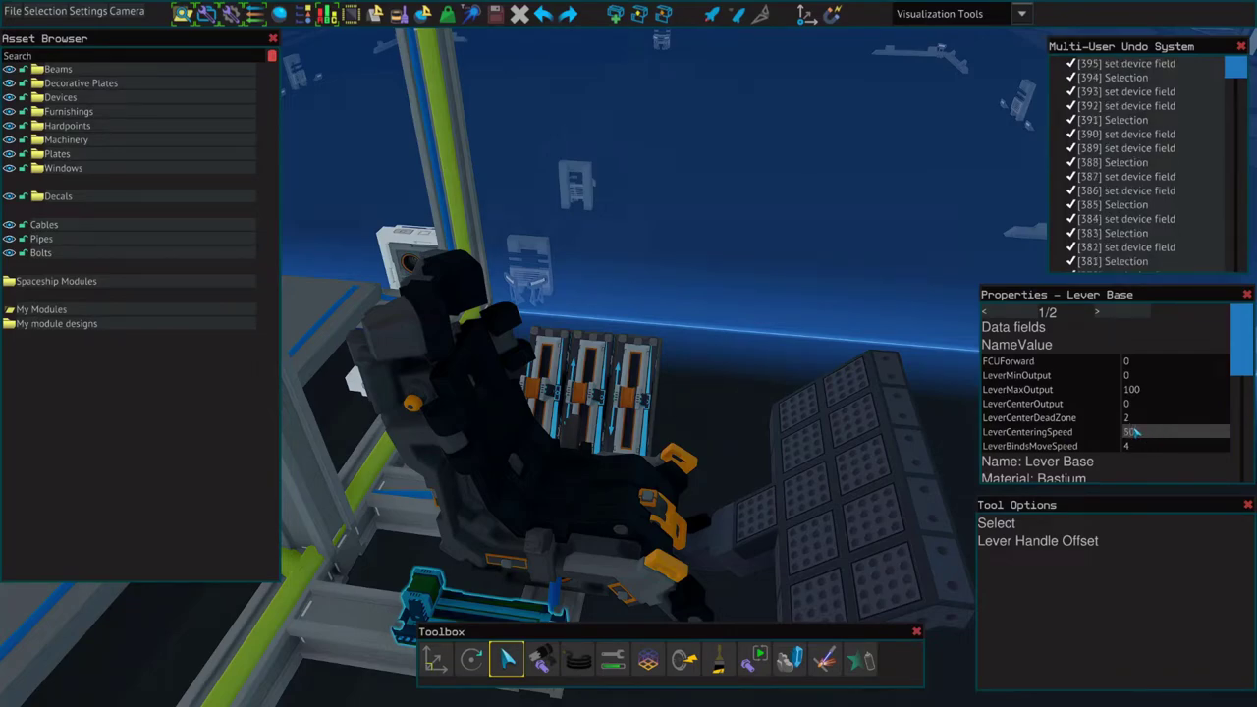
# Step: Test the ship in Test Mode from the pilot seat, then return to the designer
pyautogui.press('F5')
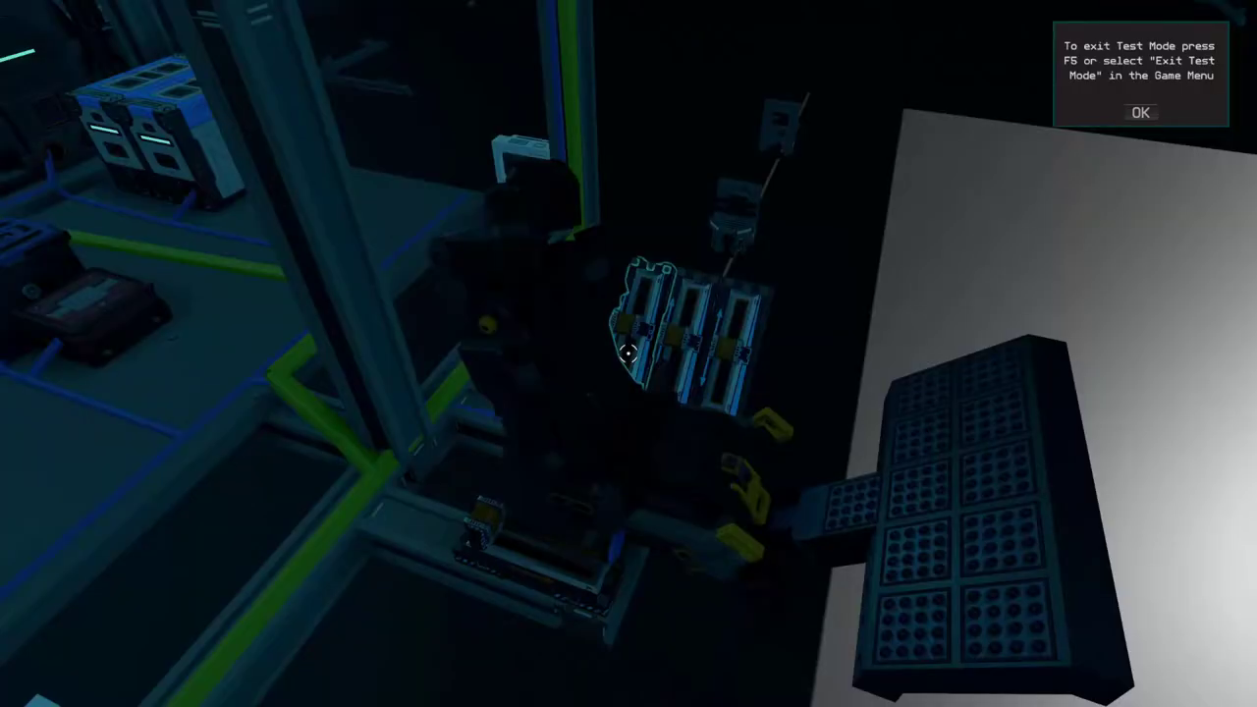
pyautogui.press('f')
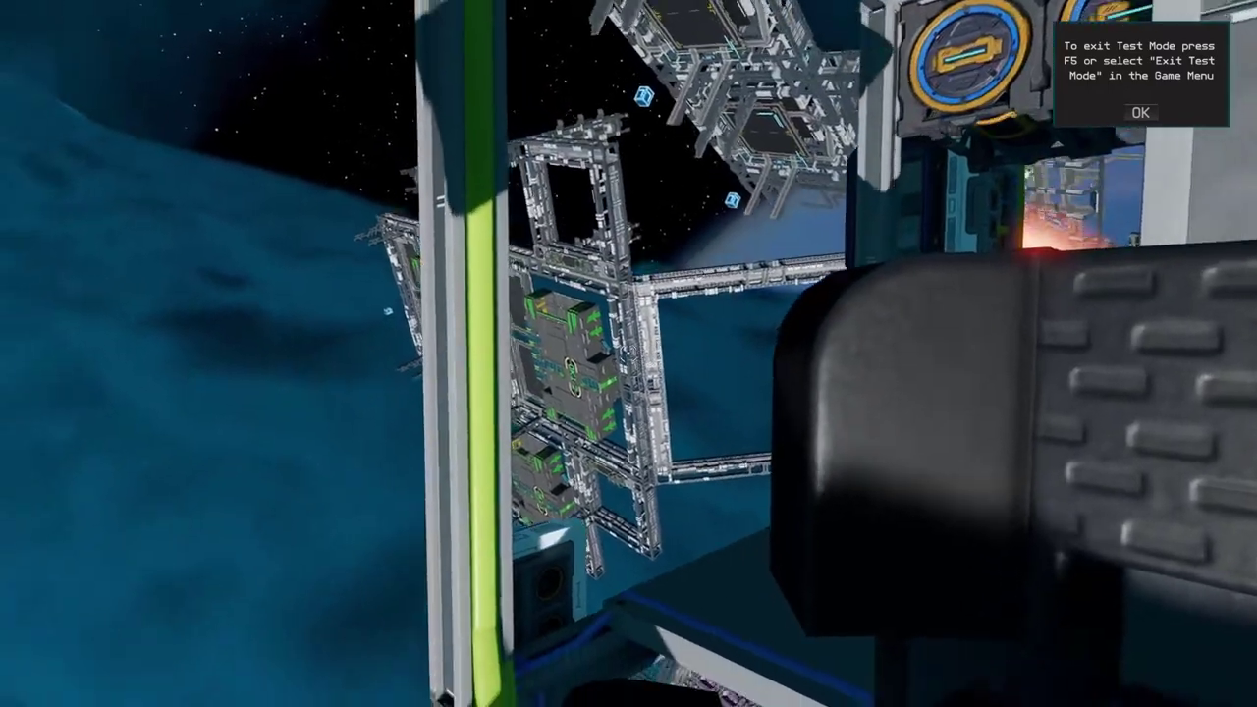
pyautogui.press('f')
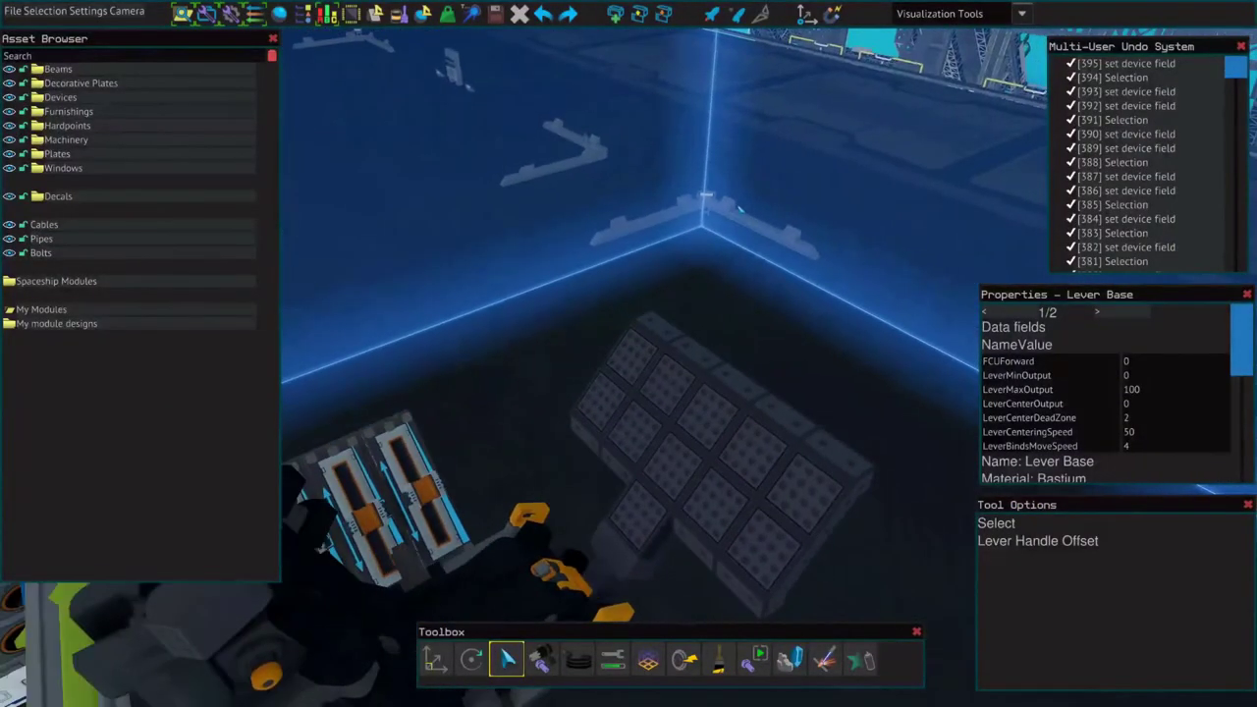
# Step: Search the assets for "button" and place a Hybrid Button on the small mount in front of the pilot seat
pyautogui.click(209, 56)
pyautogui.write('button')
pyautogui.click(187, 102)
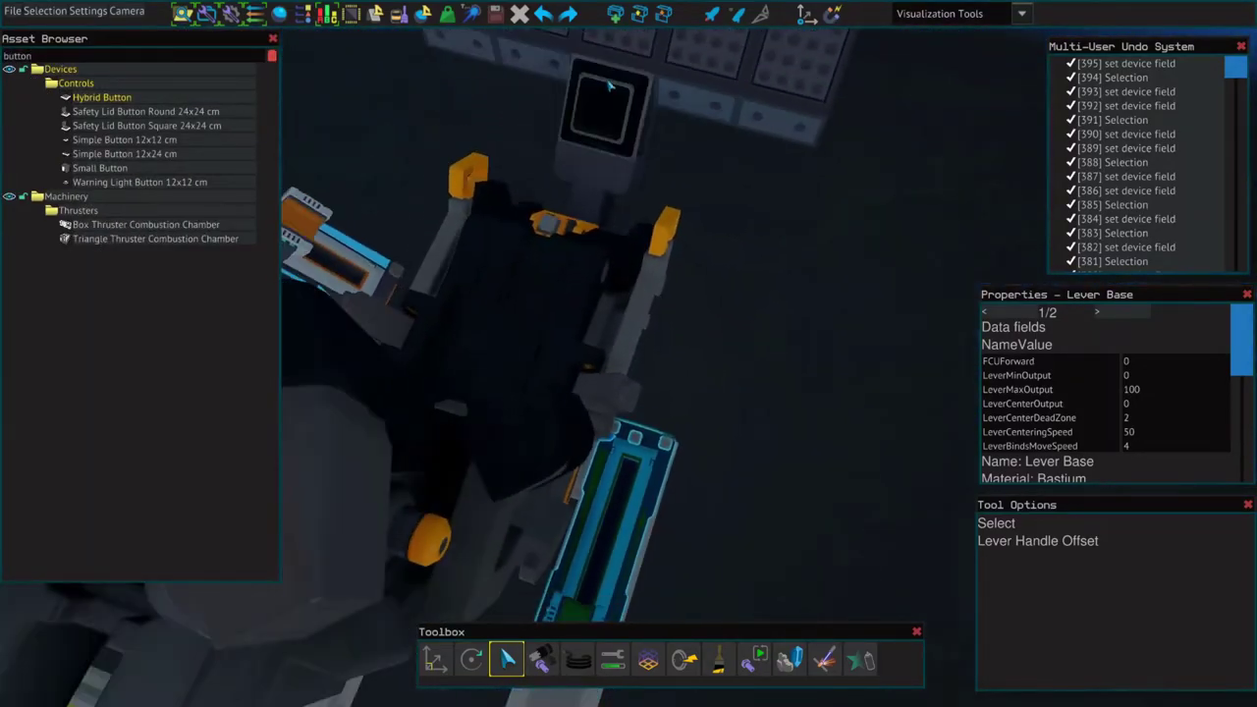
pyautogui.click(654, 98)
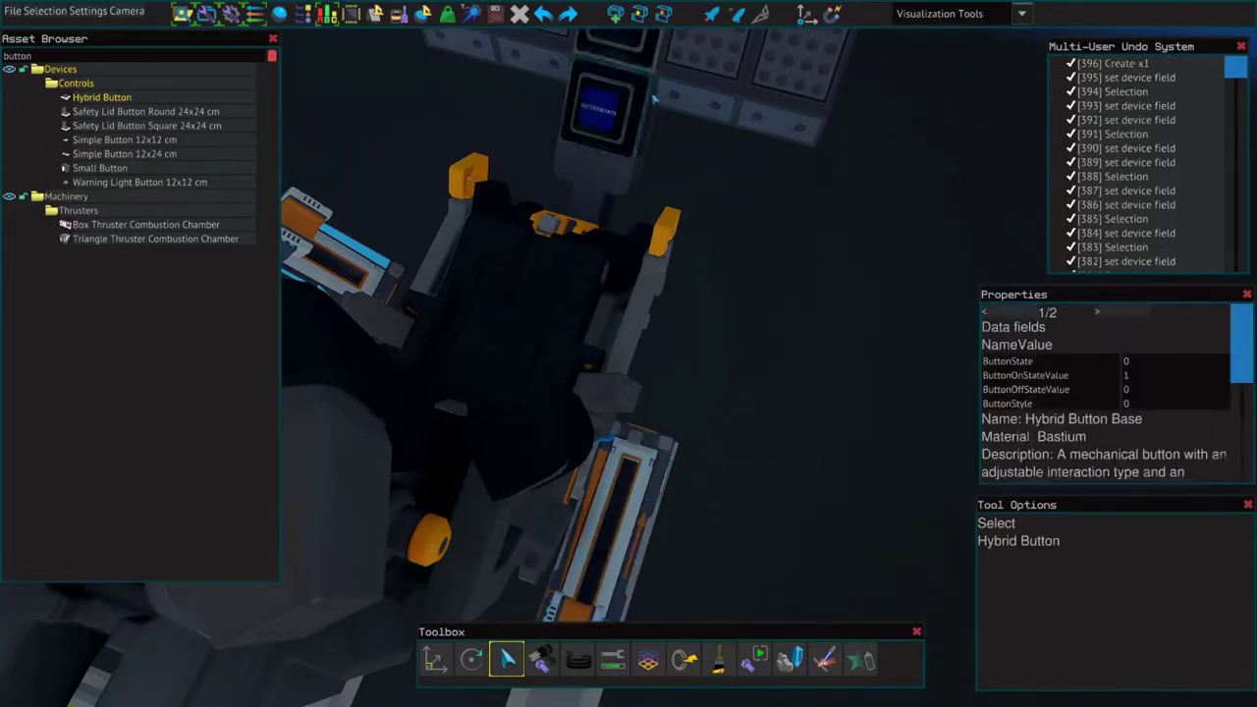
pyautogui.click(886, 224)
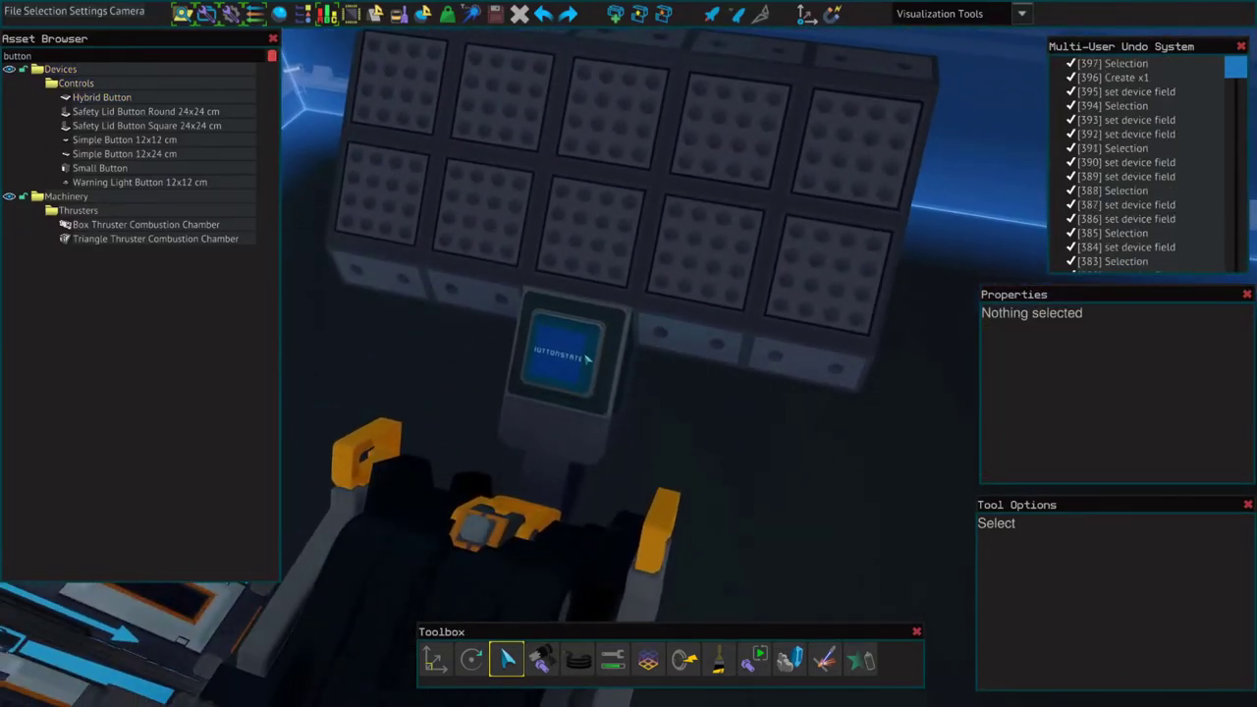
# Step: Rename the hybrid button's ButtonState field to Gen
pyautogui.click(573, 358)
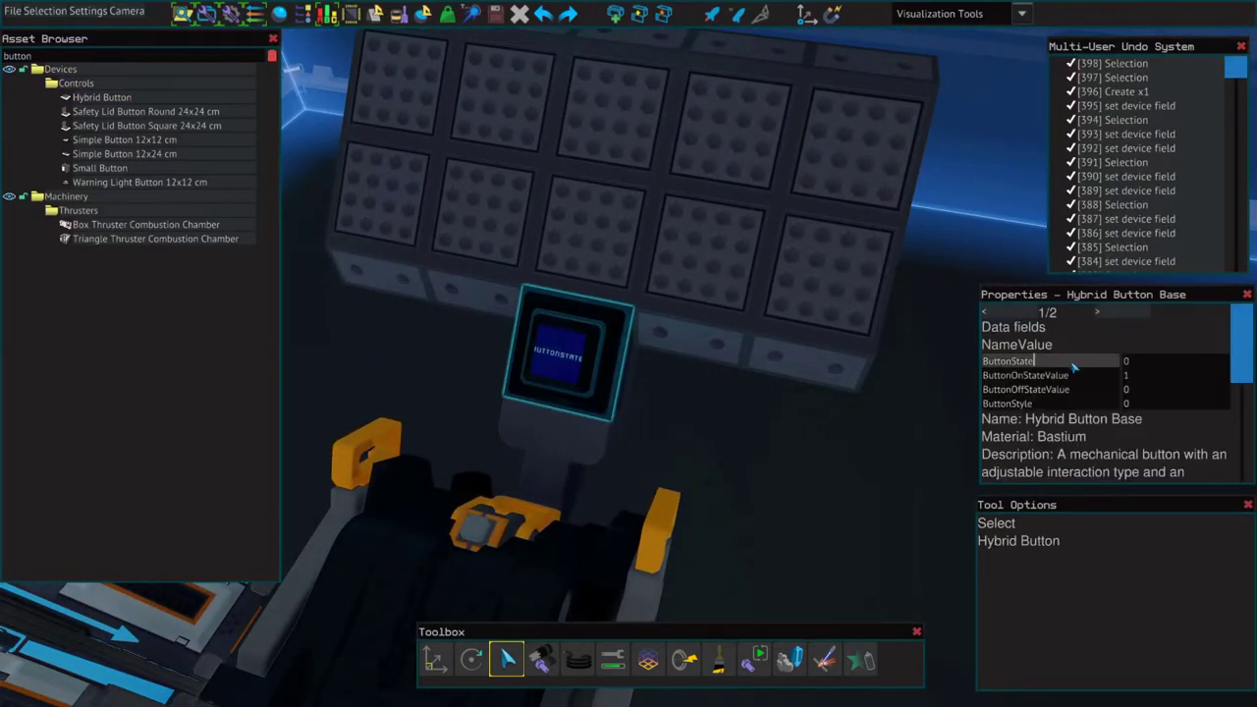
pyautogui.moveTo(1068, 365); pyautogui.dragTo(984, 361)
pyautogui.write('Gen')
pyautogui.press('Return')
pyautogui.click(808, 458)
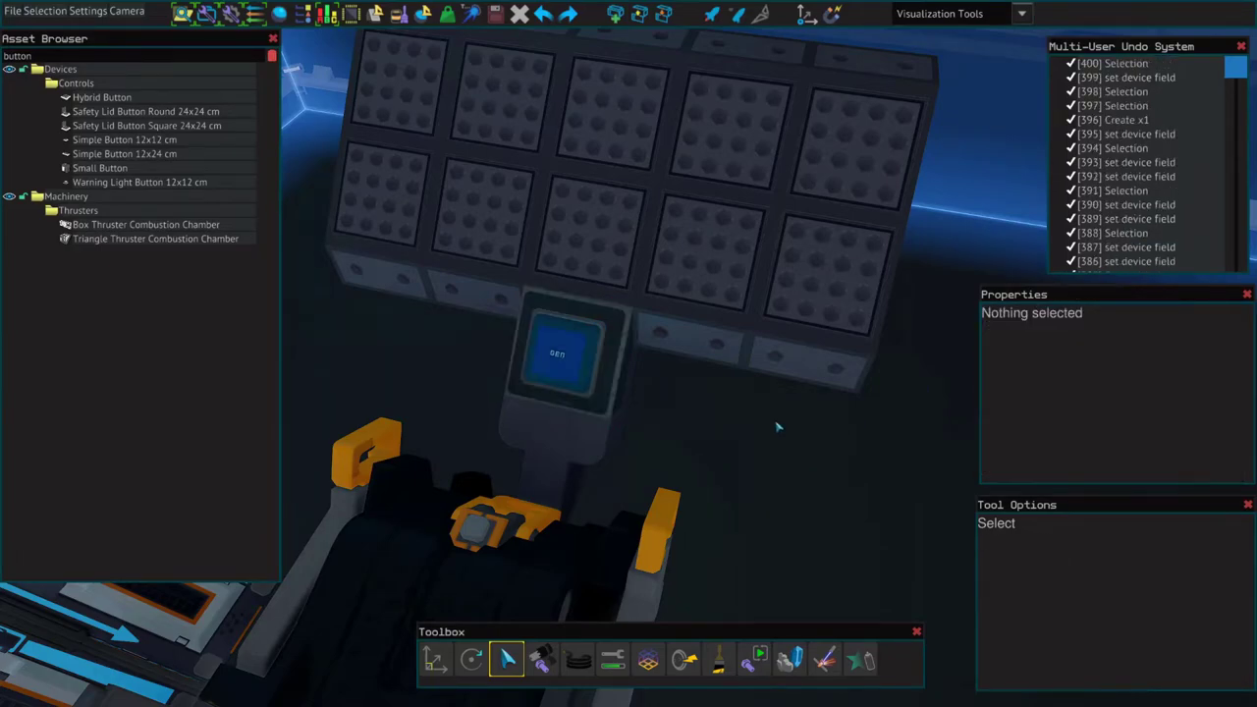
# Step: Set the hybrid button's ButtonStyle to 1 and its ButtonOnStateValue to 100
pyautogui.click(590, 363)
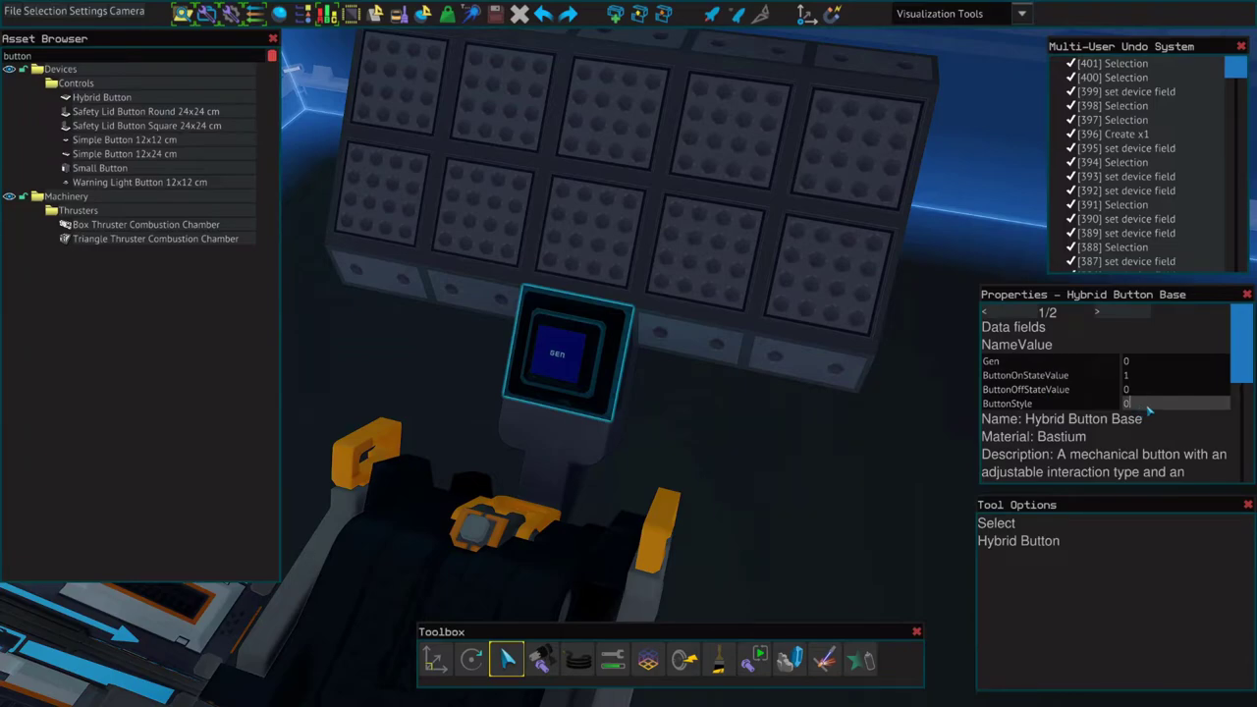
pyautogui.write('1')
pyautogui.press('Return')
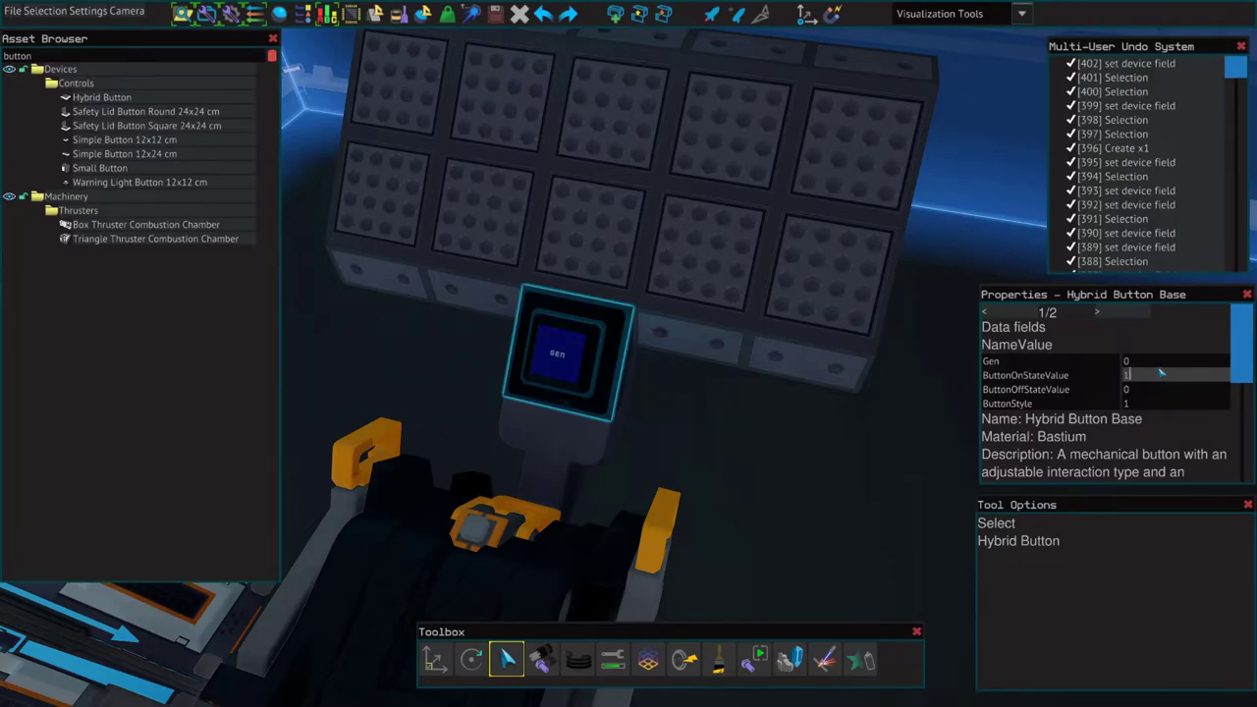
pyautogui.click(1161, 373)
pyautogui.write('100')
pyautogui.press('Return')
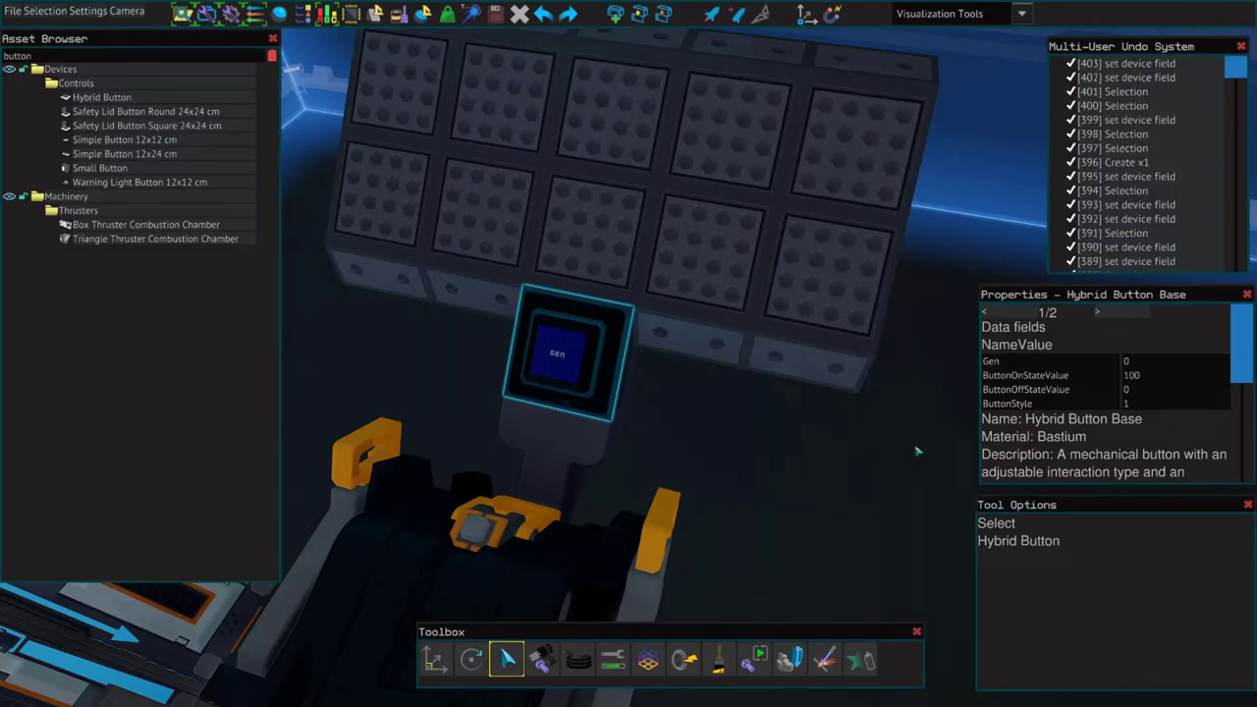
# Step: Bolt the hybrid button to its mount in front of the pilot seat
pyautogui.moveTo(888, 459); pyautogui.dragTo(560, 654)
pyautogui.click(541, 659)
pyautogui.click(763, 505)
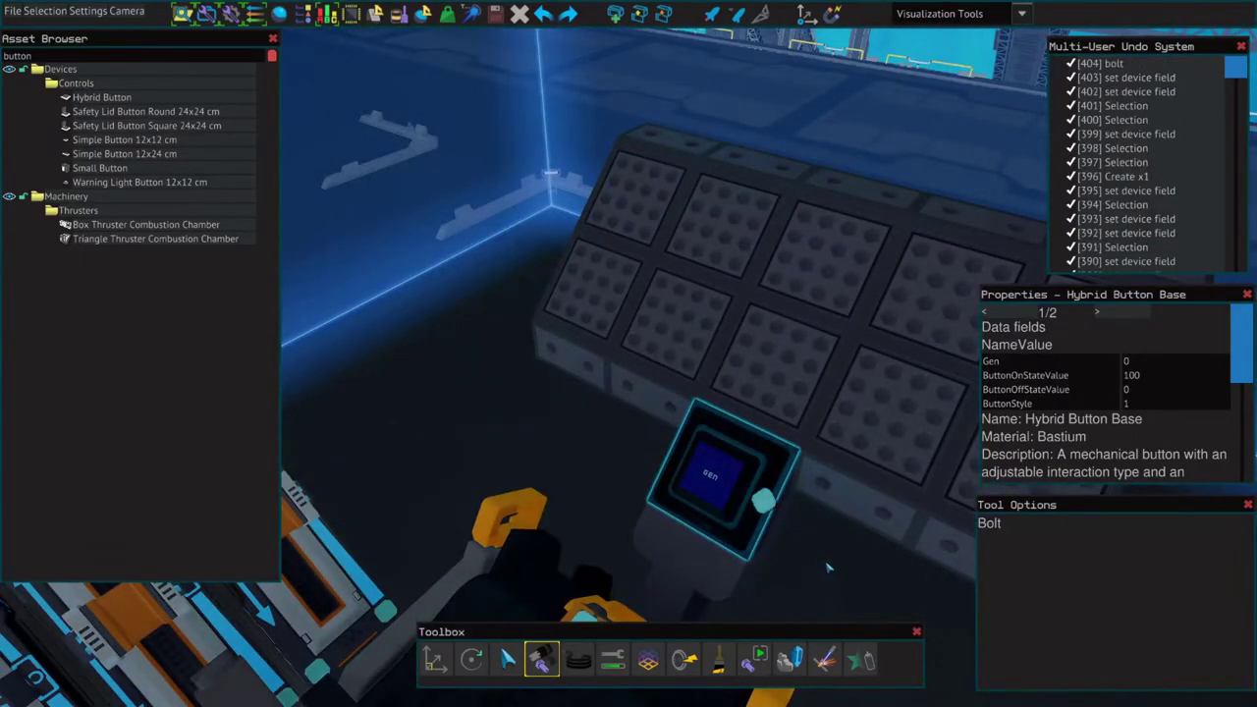
pyautogui.press('s')
pyautogui.press('w')
pyautogui.press('s')
pyautogui.press('Escape')
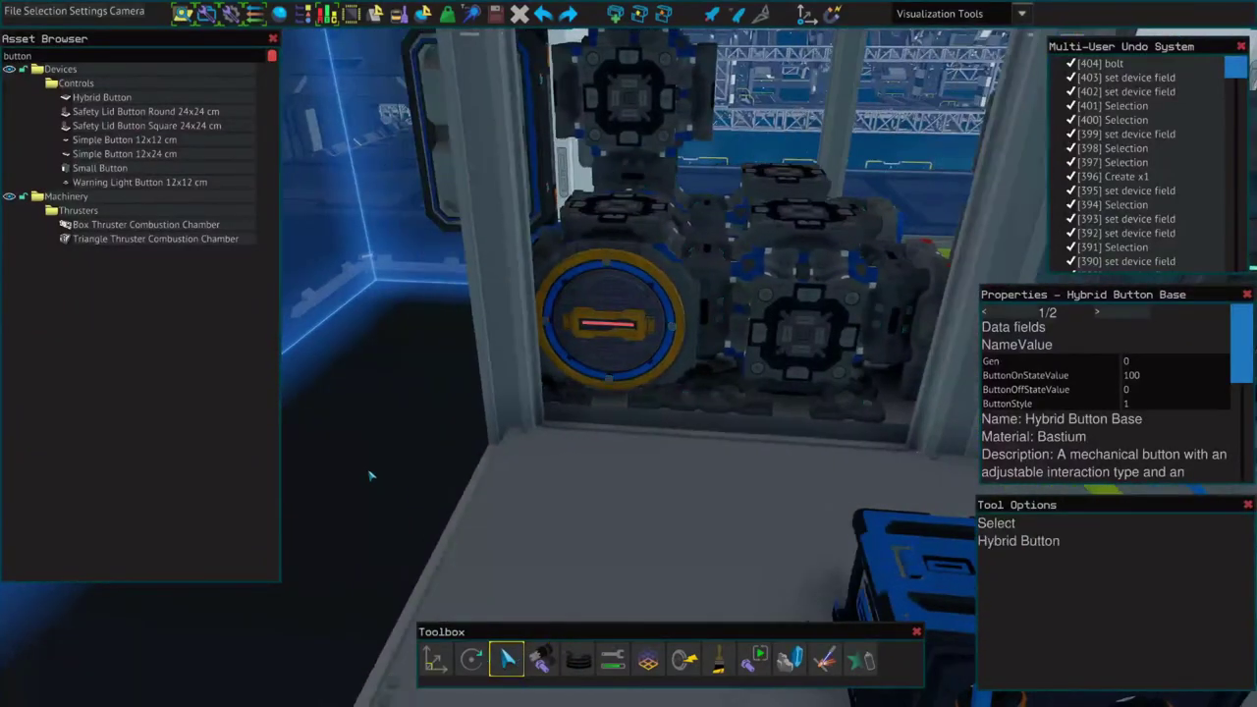
# Step: Select the three Tier 1 generator units and rename GeneratorUnitRateLimit to Gen on each of them
pyautogui.press('Escape')
pyautogui.click(810, 312)
pyautogui.keyDown('shift'); pyautogui.click(781, 183); pyautogui.keyUp('shift')
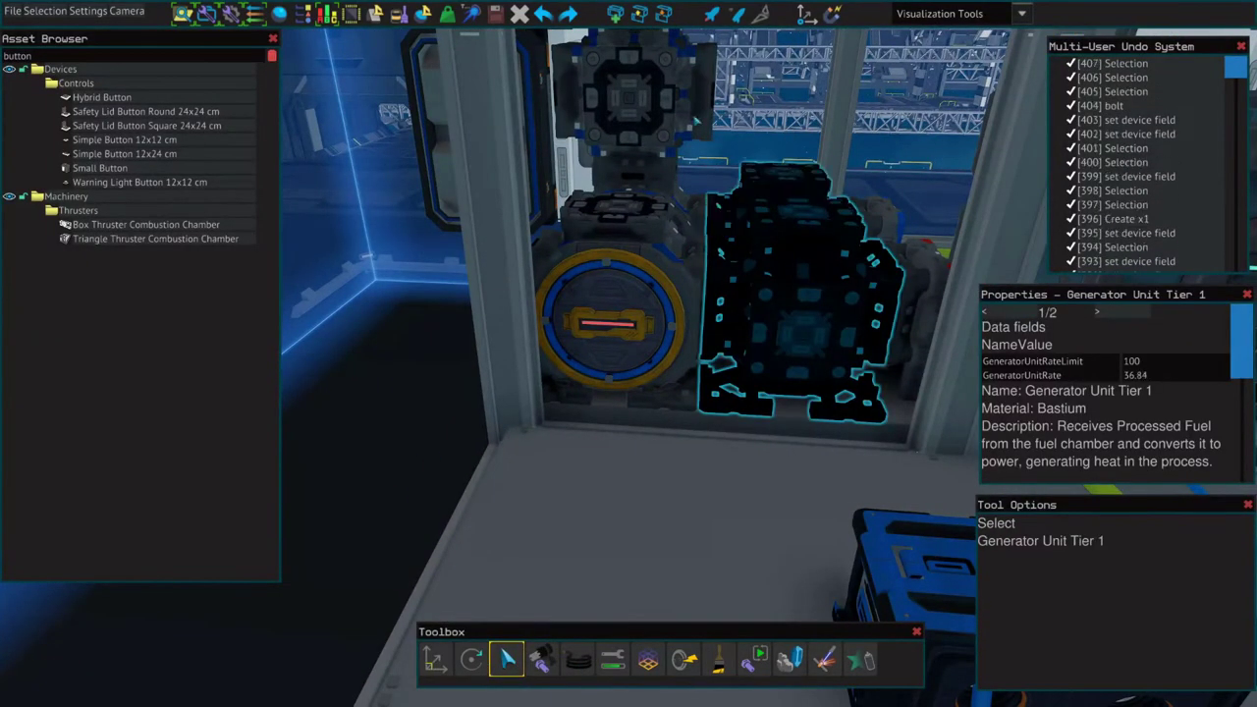
pyautogui.keyDown('shift'); pyautogui.click(690, 119); pyautogui.keyUp('shift')
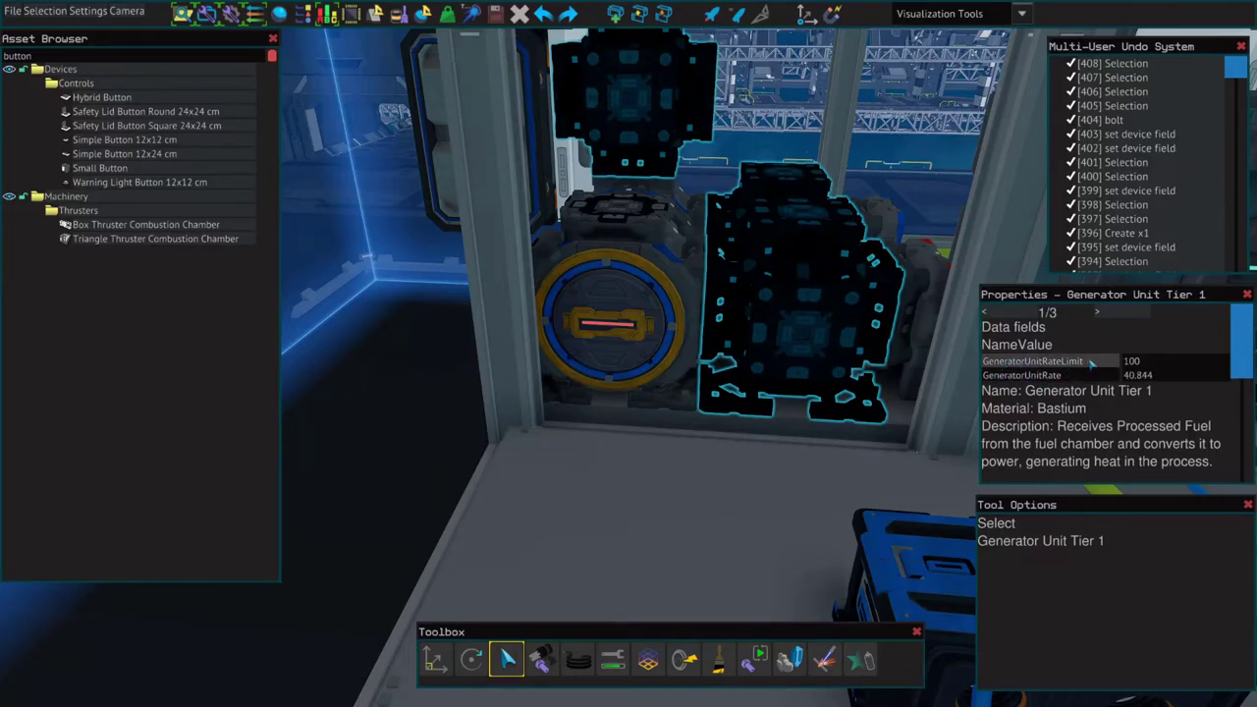
pyautogui.moveTo(1090, 364); pyautogui.dragTo(999, 364)
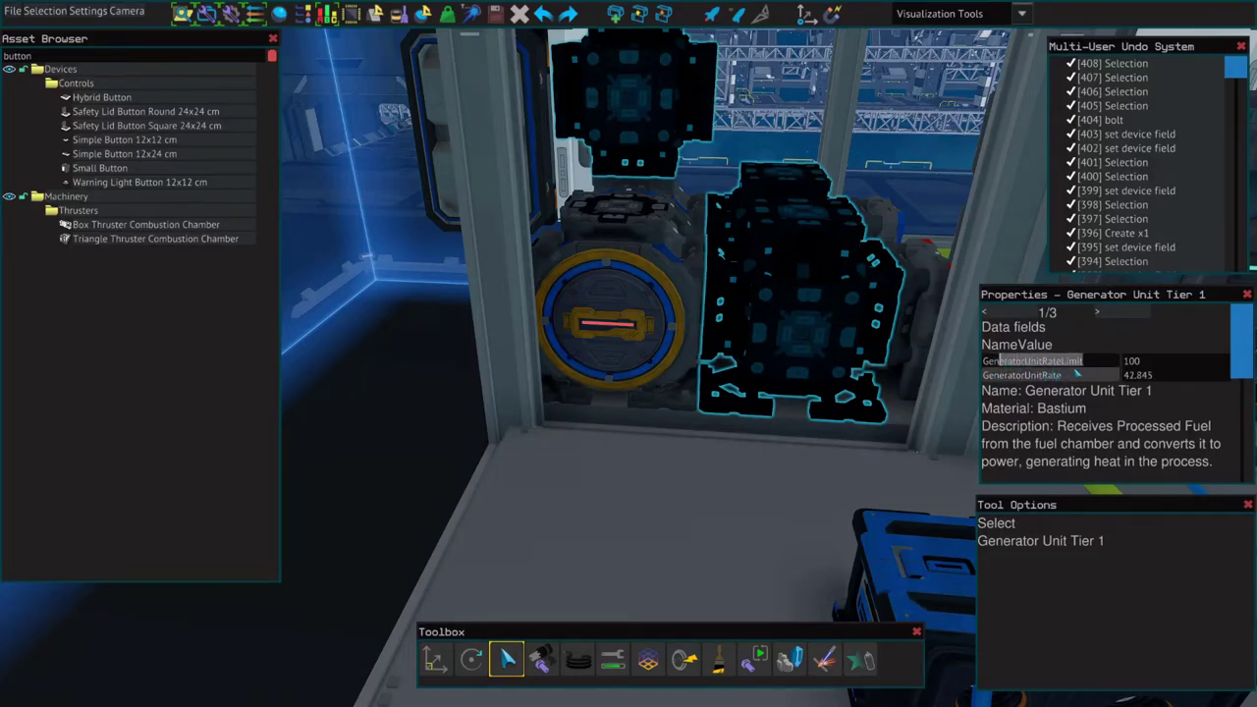
pyautogui.click(1097, 312)
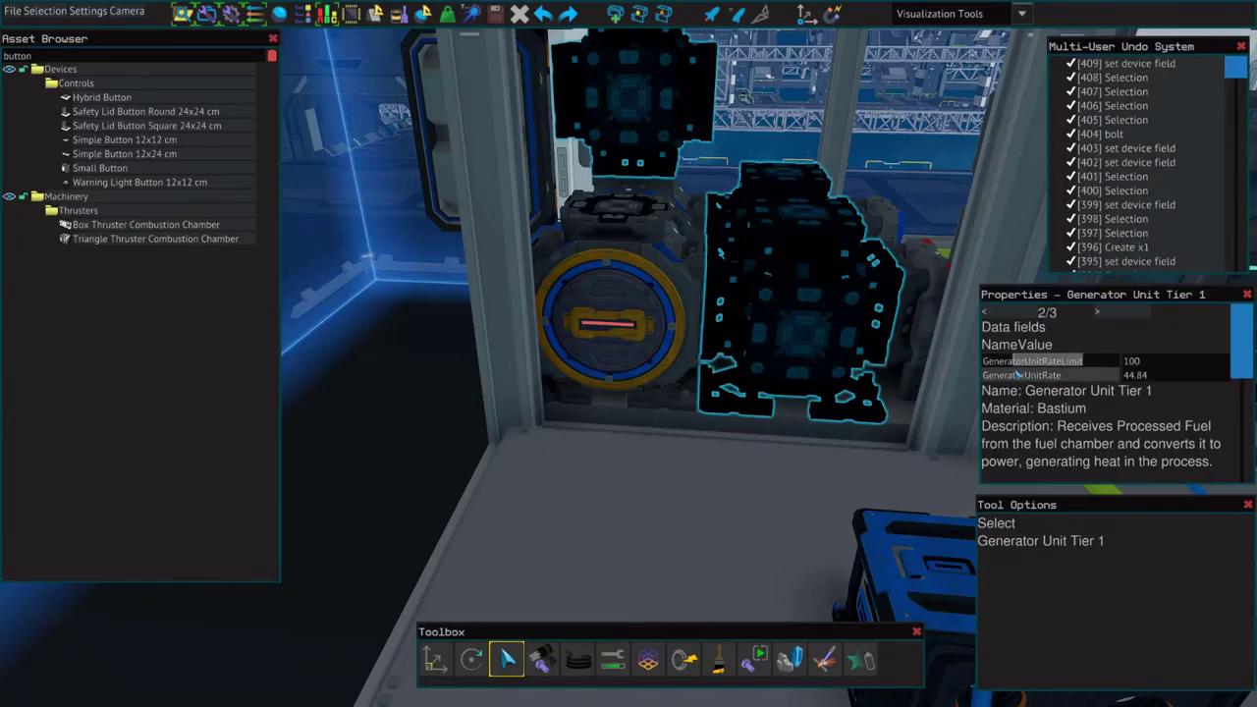
pyautogui.click(1098, 312)
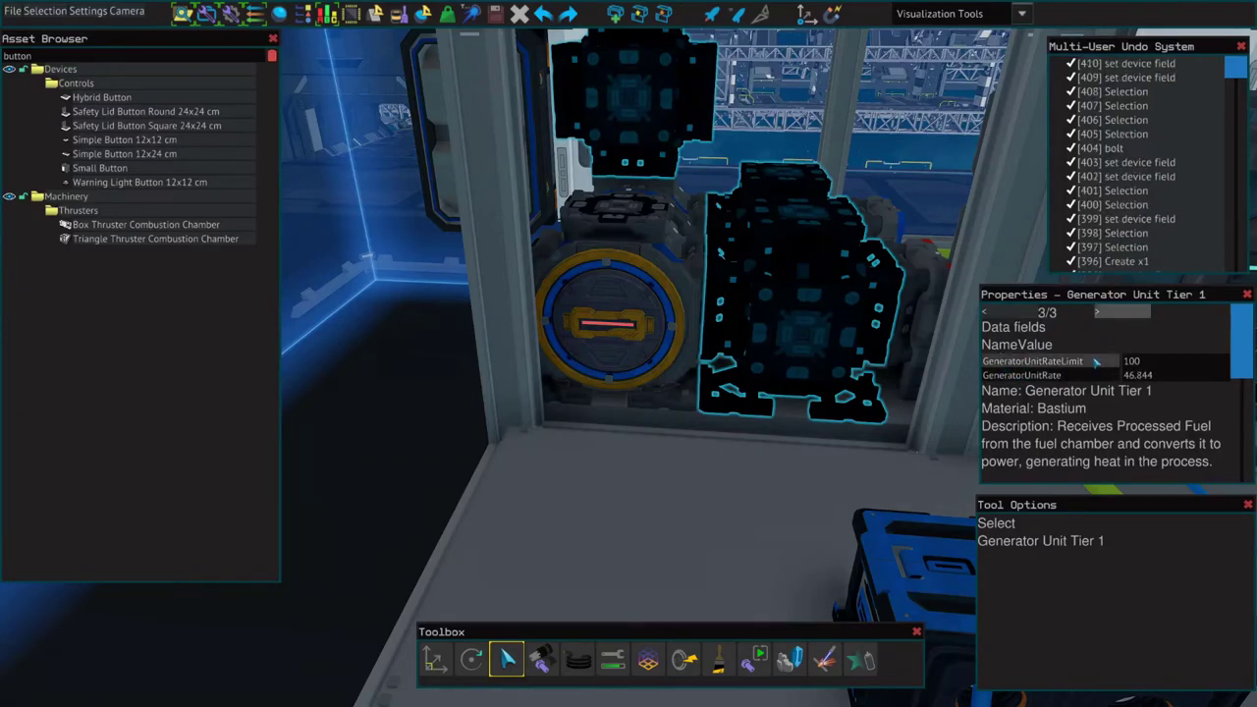
pyautogui.click(1110, 314)
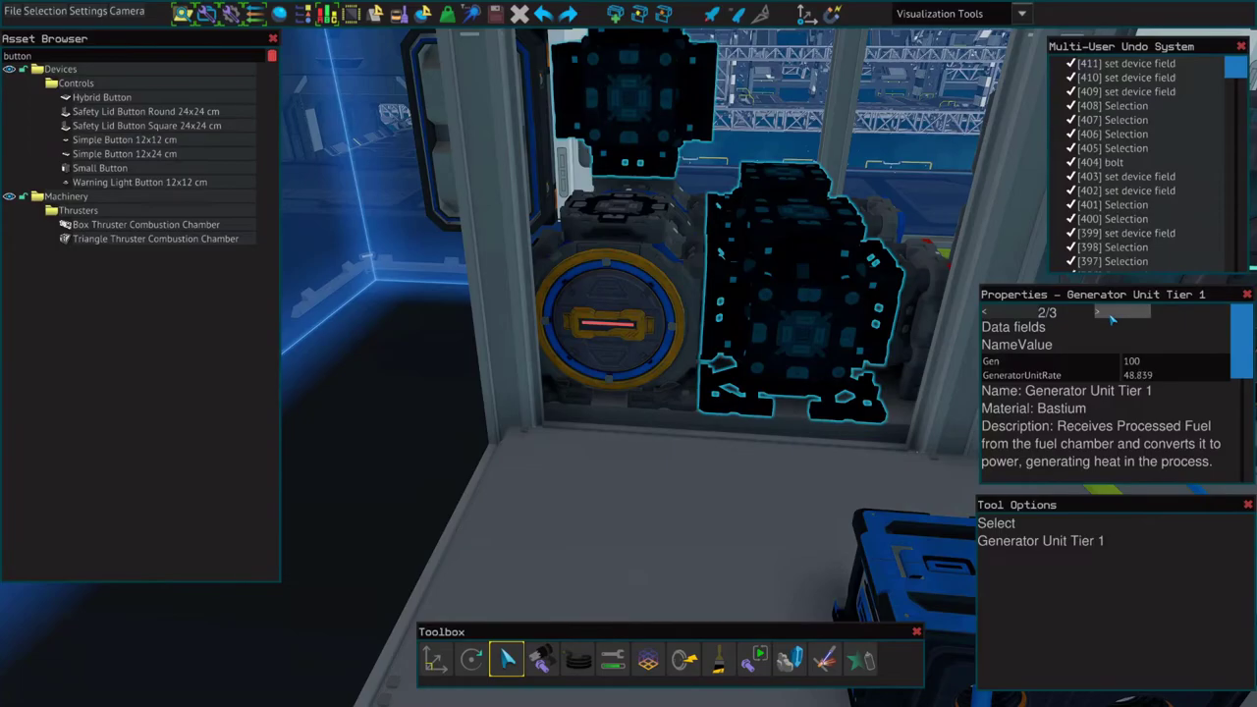
# Step: Enter Test Mode and check whether the Gen button in front of the pilot seat controls the generator units
pyautogui.click(632, 441)
pyautogui.press('d')
pyautogui.press('F5')
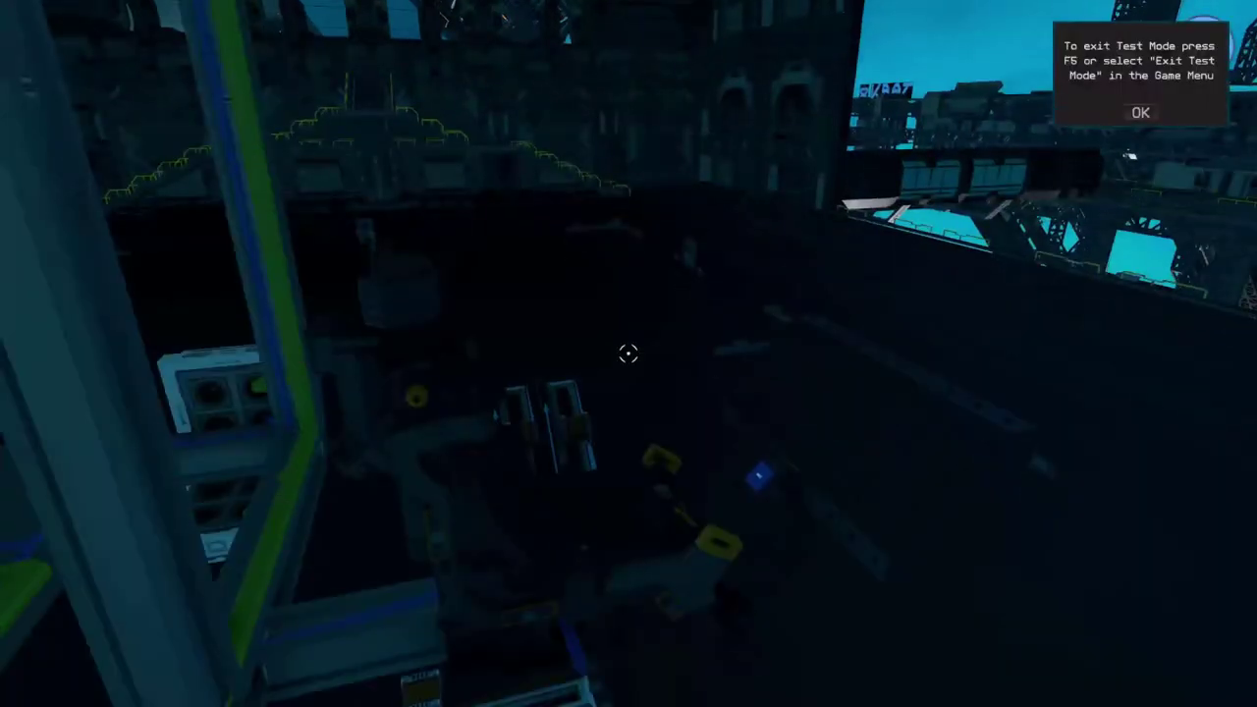
pyautogui.press('w')
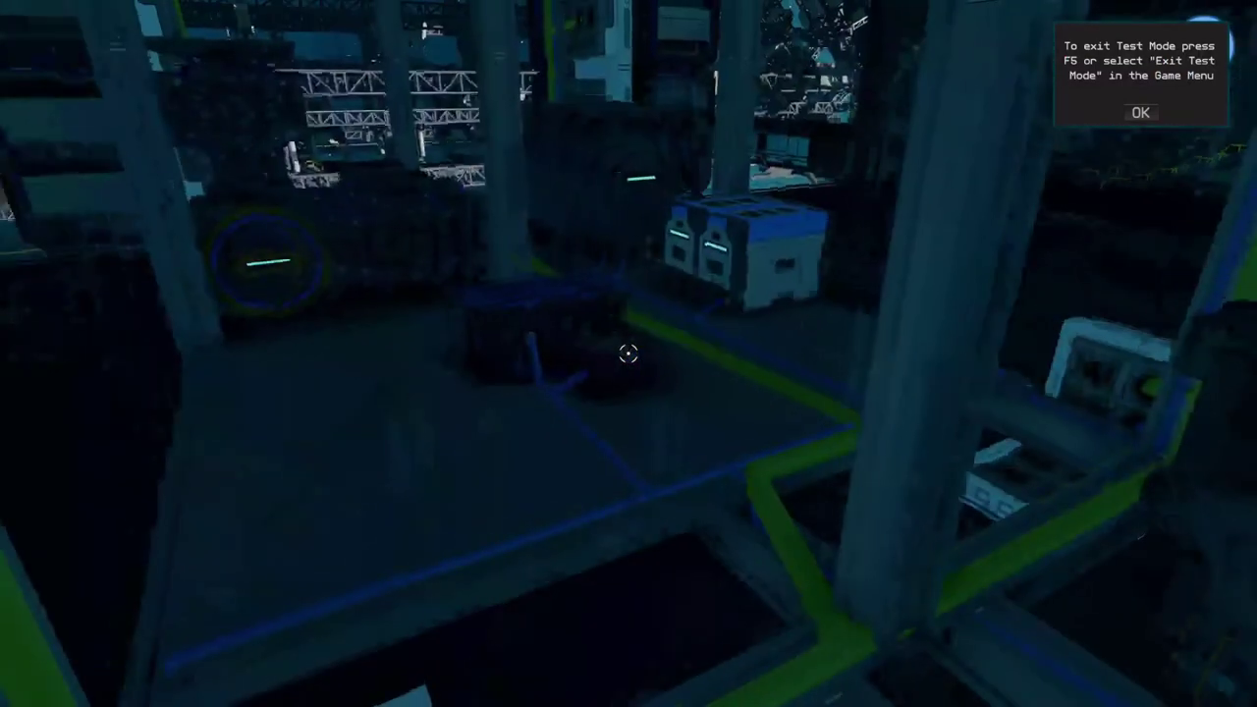
pyautogui.press('w')
pyautogui.press('w')
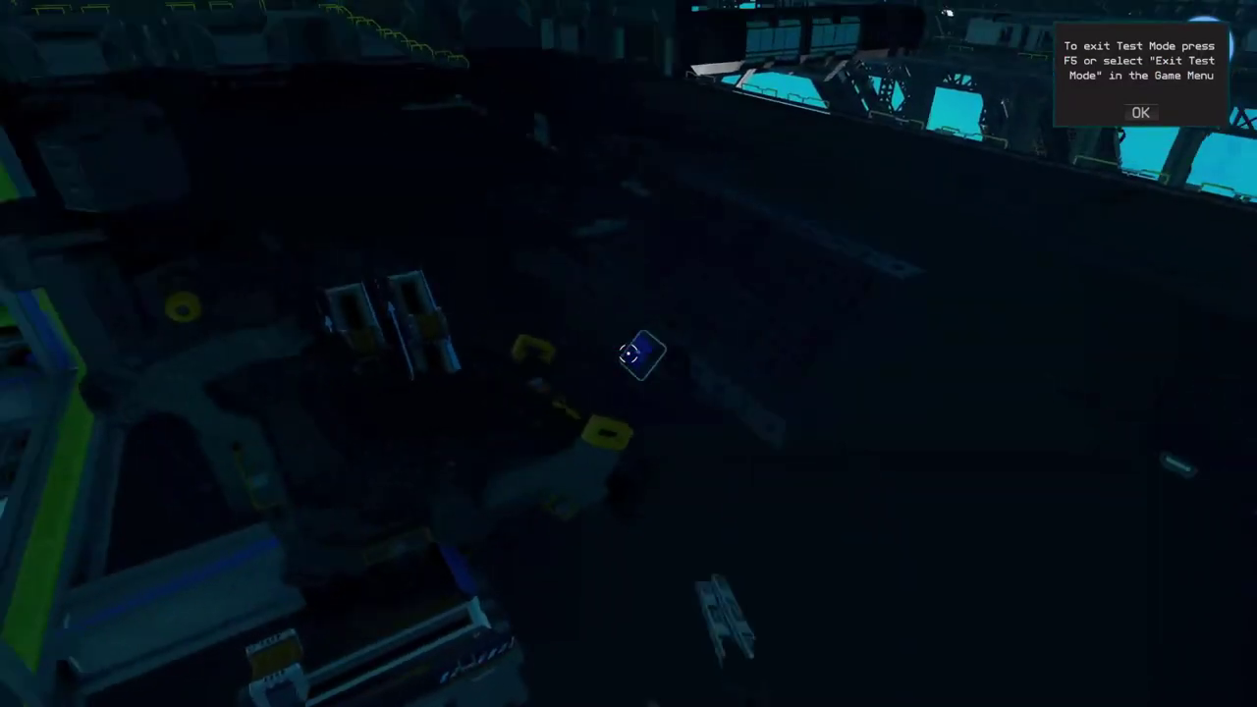
pyautogui.press('w')
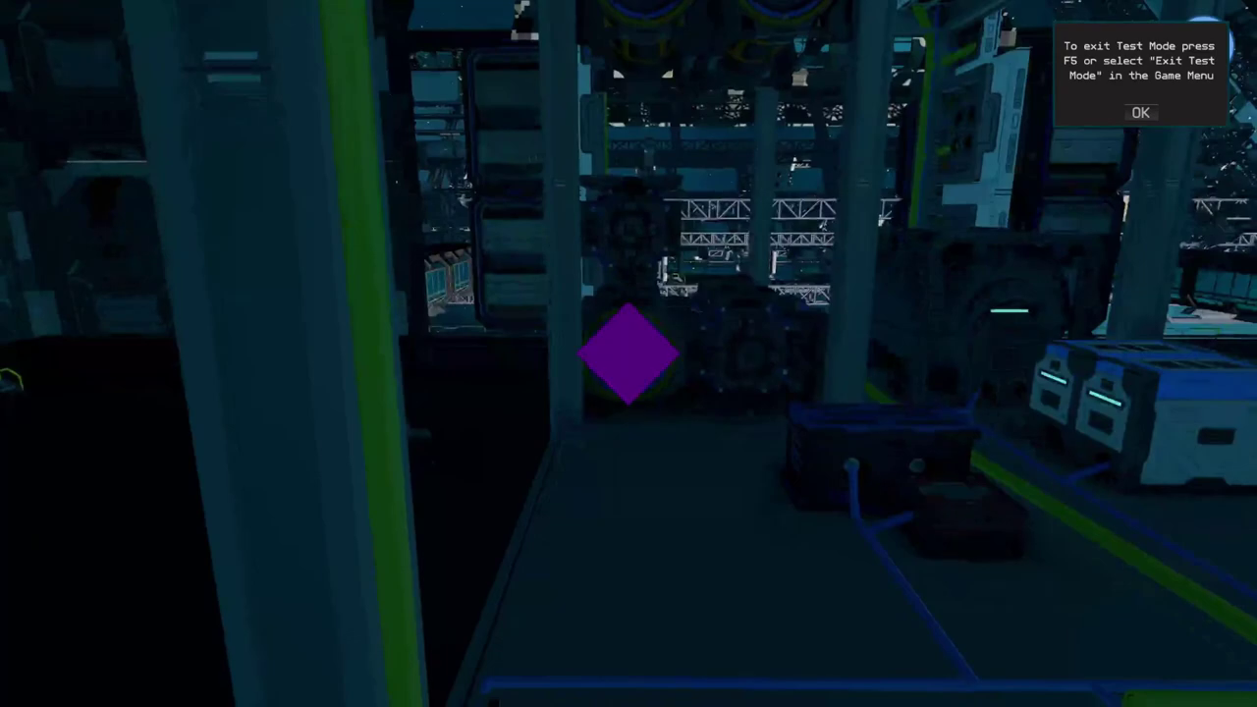